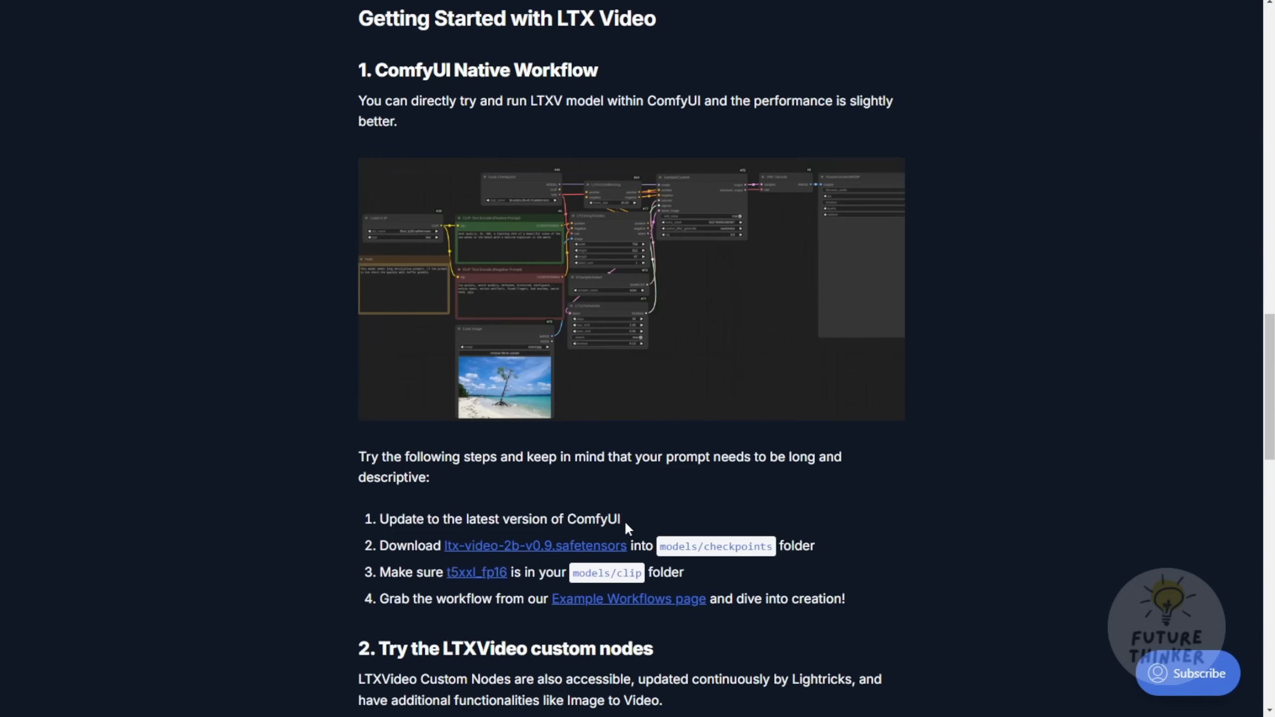
Step: Read the ComfyUI Native Workflow setup list, highlighting the instruction to update to the latest version of ComfyUI
{"action": "left_click_drag", "start_coordinate": [625, 520], "coordinate": [377, 515]}
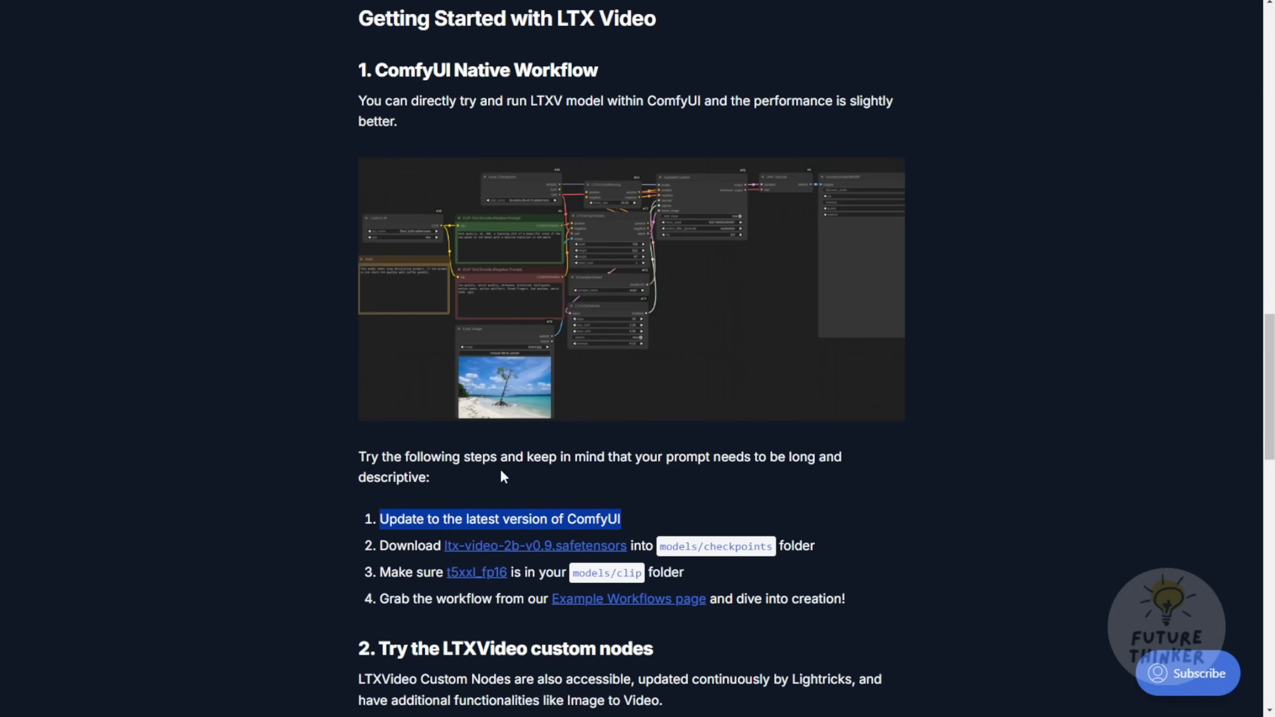
{"action": "scroll", "coordinate": [503, 463], "scroll_direction": "down", "scroll_amount": 3}
{"action": "scroll", "coordinate": [469, 375], "scroll_direction": "up", "scroll_amount": 6}
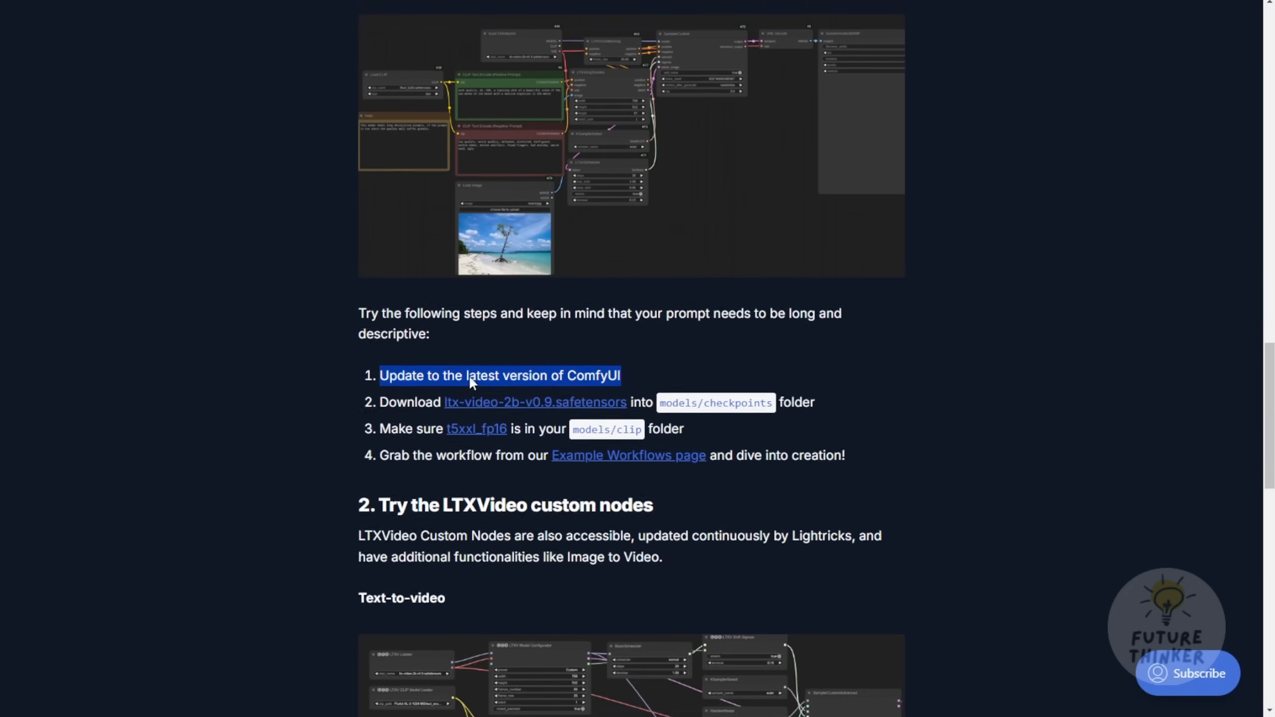
{"action": "scroll", "coordinate": [628, 402], "scroll_direction": "down", "scroll_amount": 4}
{"action": "left_click", "coordinate": [656, 414]}
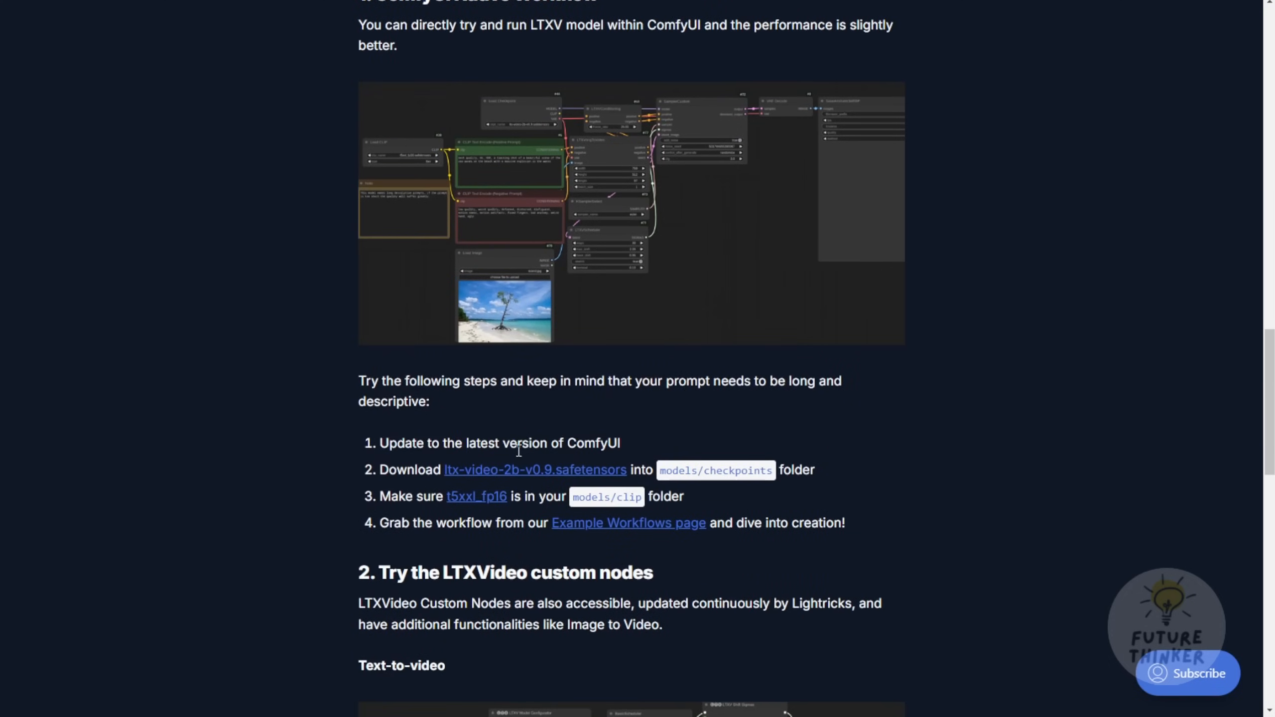
{"action": "scroll", "coordinate": [518, 450], "scroll_direction": "up", "scroll_amount": 4}
{"action": "scroll", "coordinate": [517, 449], "scroll_direction": "down", "scroll_amount": 3}
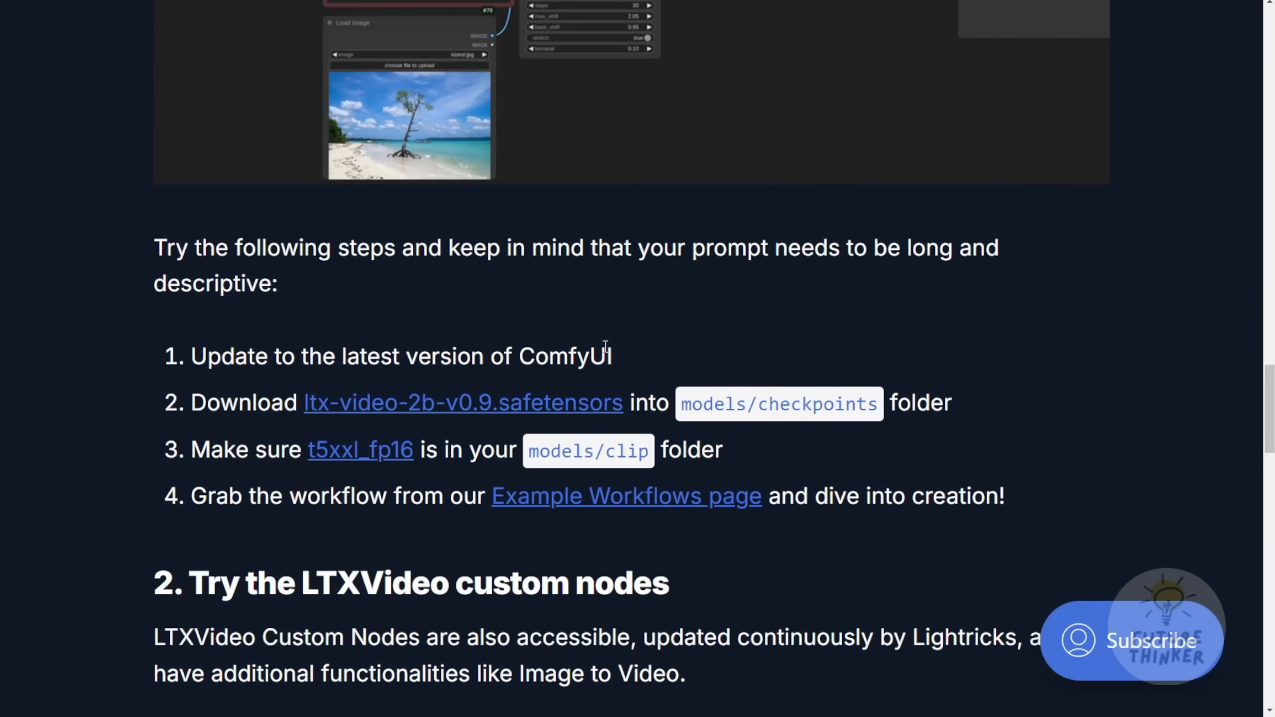
{"action": "left_click_drag", "start_coordinate": [318, 390], "coordinate": [182, 354]}
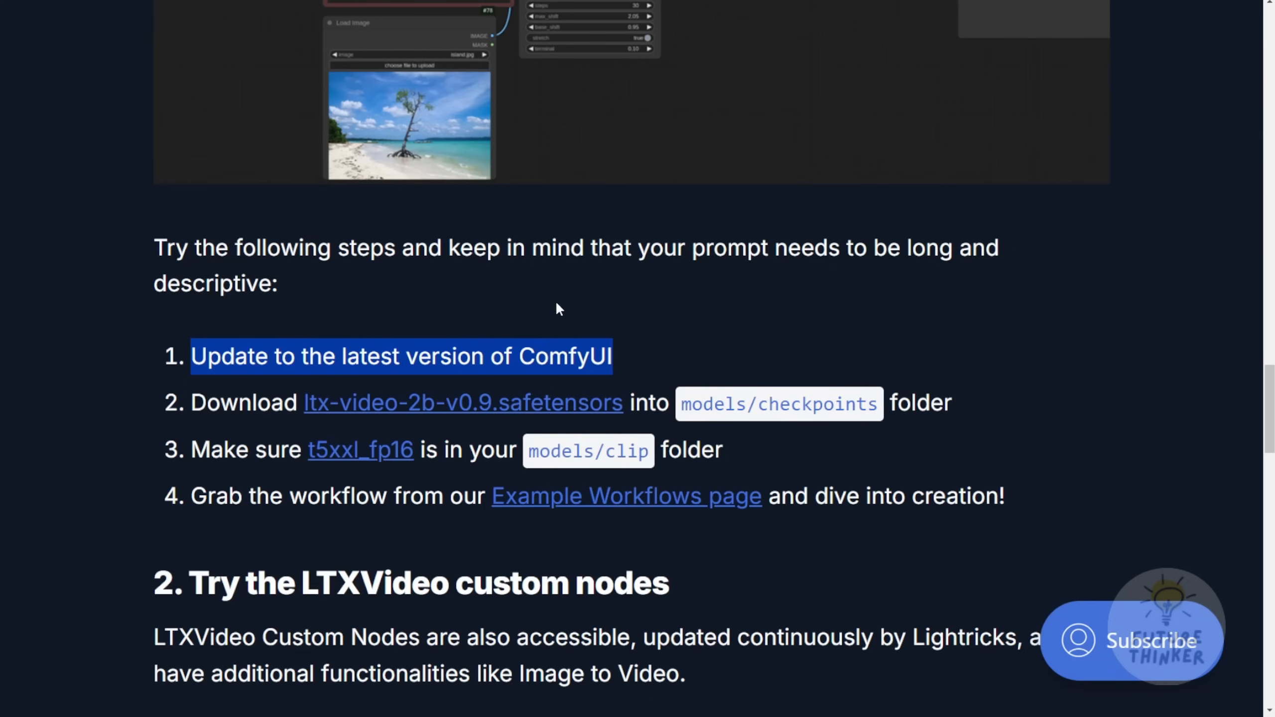
{"action": "scroll", "coordinate": [563, 307], "scroll_direction": "down", "scroll_amount": 1}
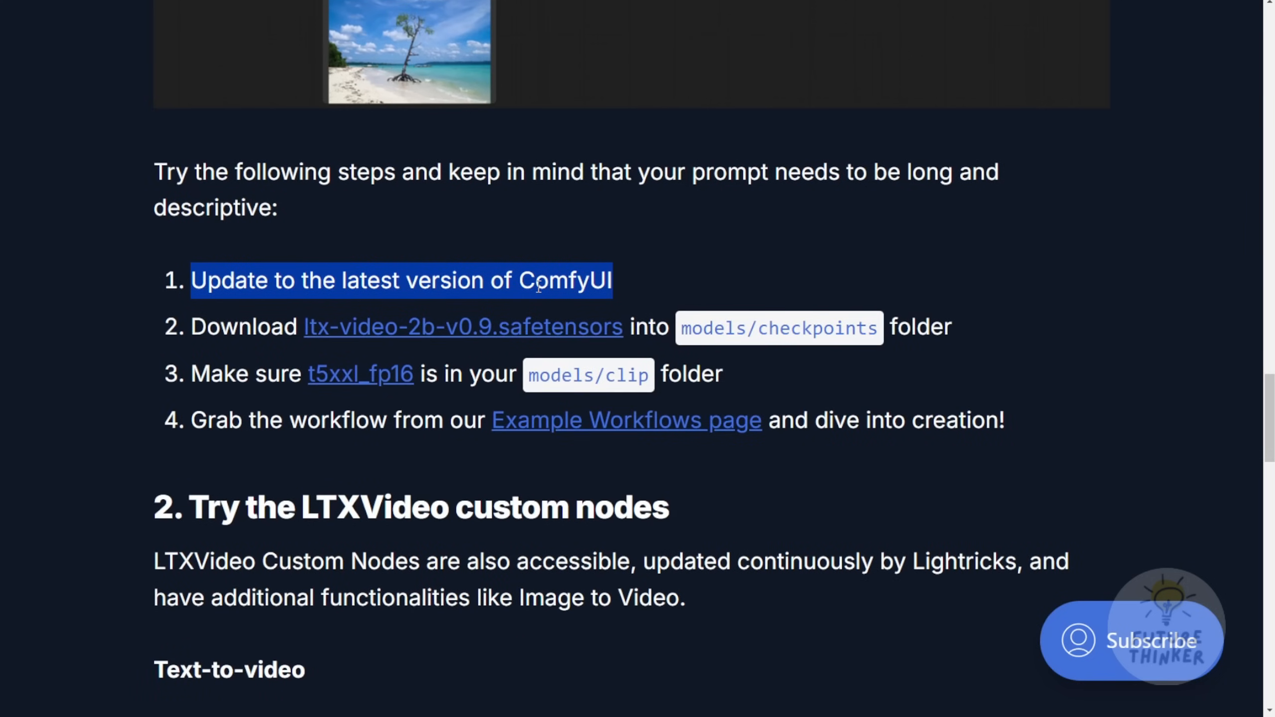
Step: Read the instructions for placing the ltx-video-2b-v0.9 checkpoint and the t5xxl_fp16 text encoder in their model folders
{"action": "left_click_drag", "start_coordinate": [235, 333], "coordinate": [501, 330]}
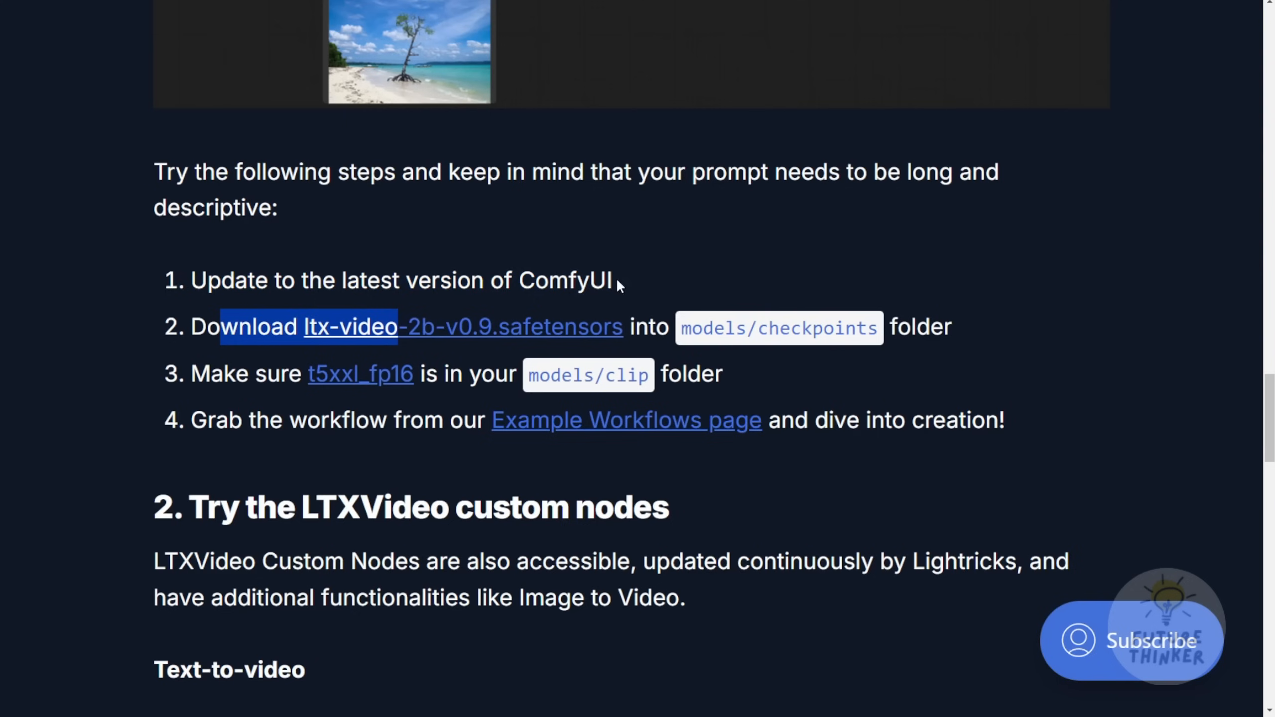
{"action": "left_click", "coordinate": [720, 322]}
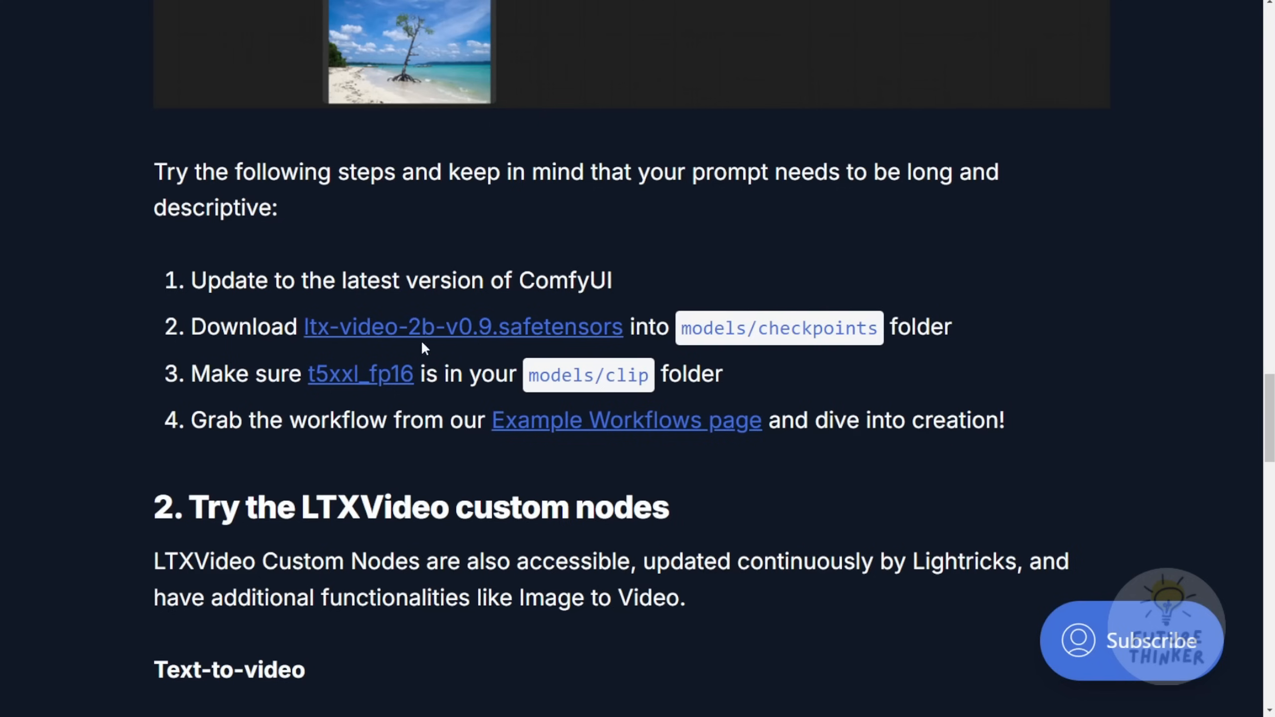
{"action": "scroll", "coordinate": [417, 320], "scroll_direction": "down", "scroll_amount": 3}
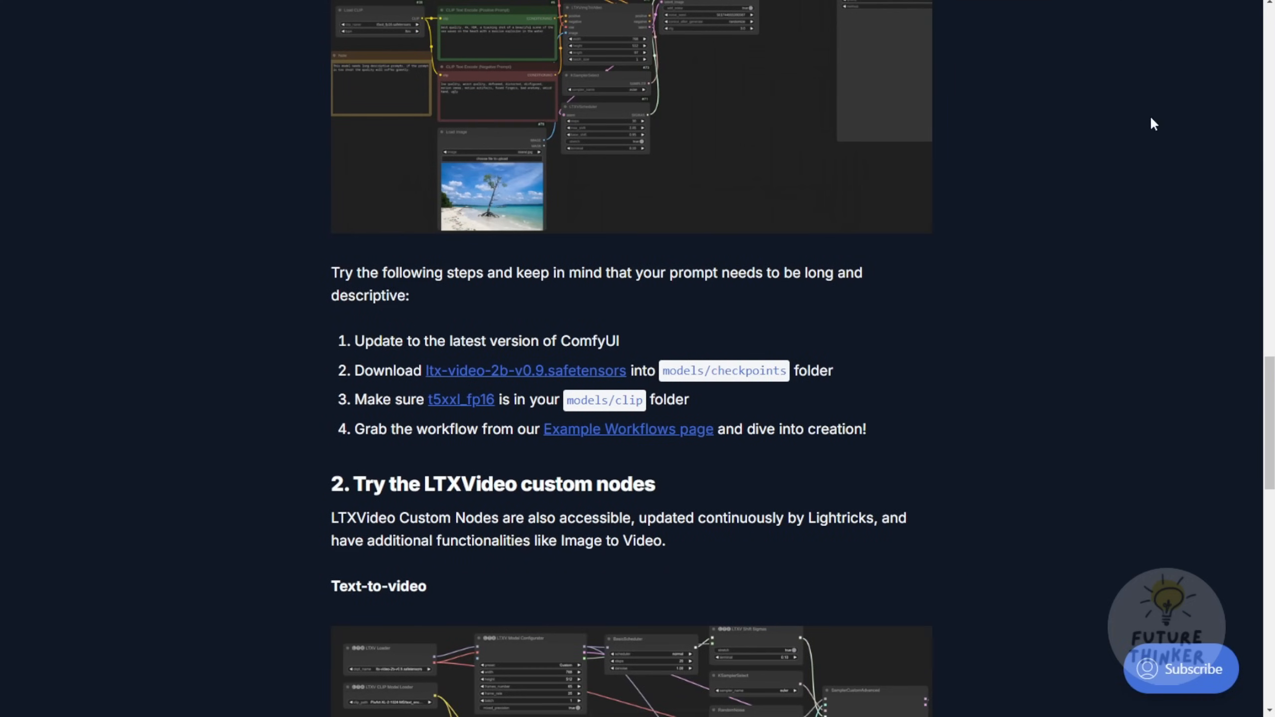
{"action": "scroll", "coordinate": [982, 127], "scroll_direction": "down", "scroll_amount": 1}
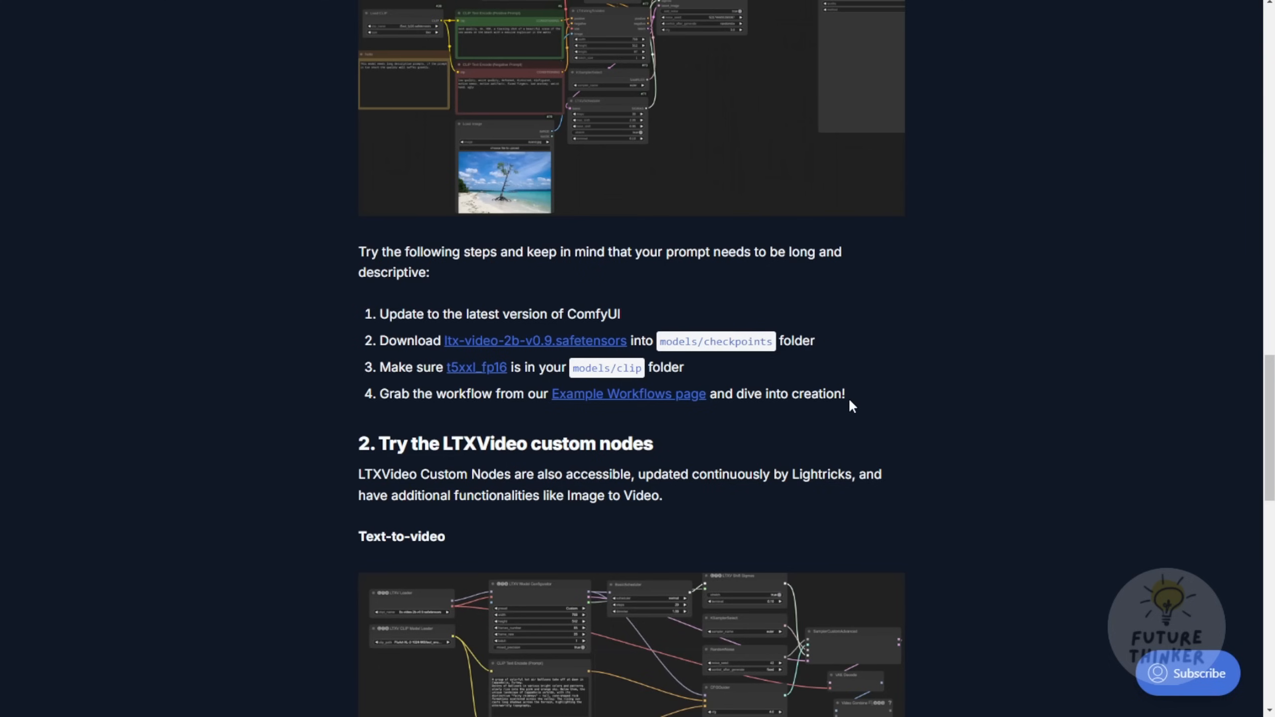
Step: Examine the LTXVideo custom nodes section, including its example workflows and installation steps
{"action": "scroll", "coordinate": [850, 393], "scroll_direction": "down", "scroll_amount": 4}
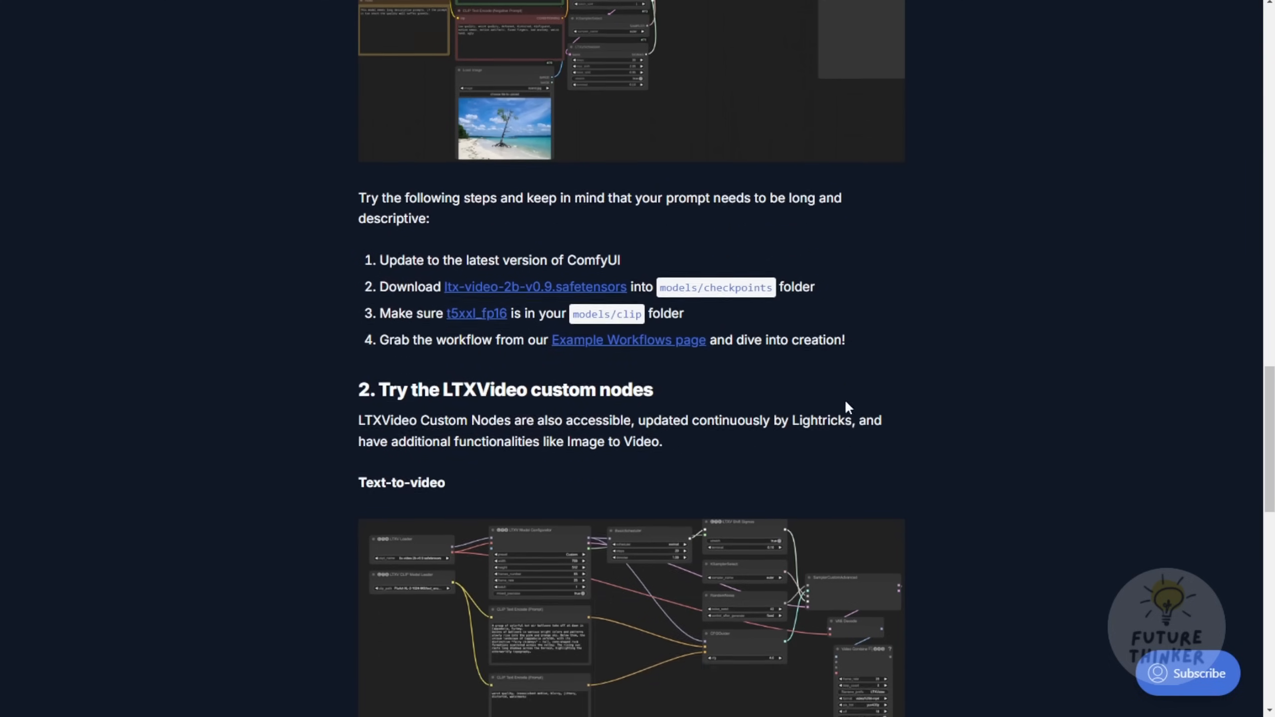
{"action": "scroll", "coordinate": [601, 278], "scroll_direction": "down", "scroll_amount": 1}
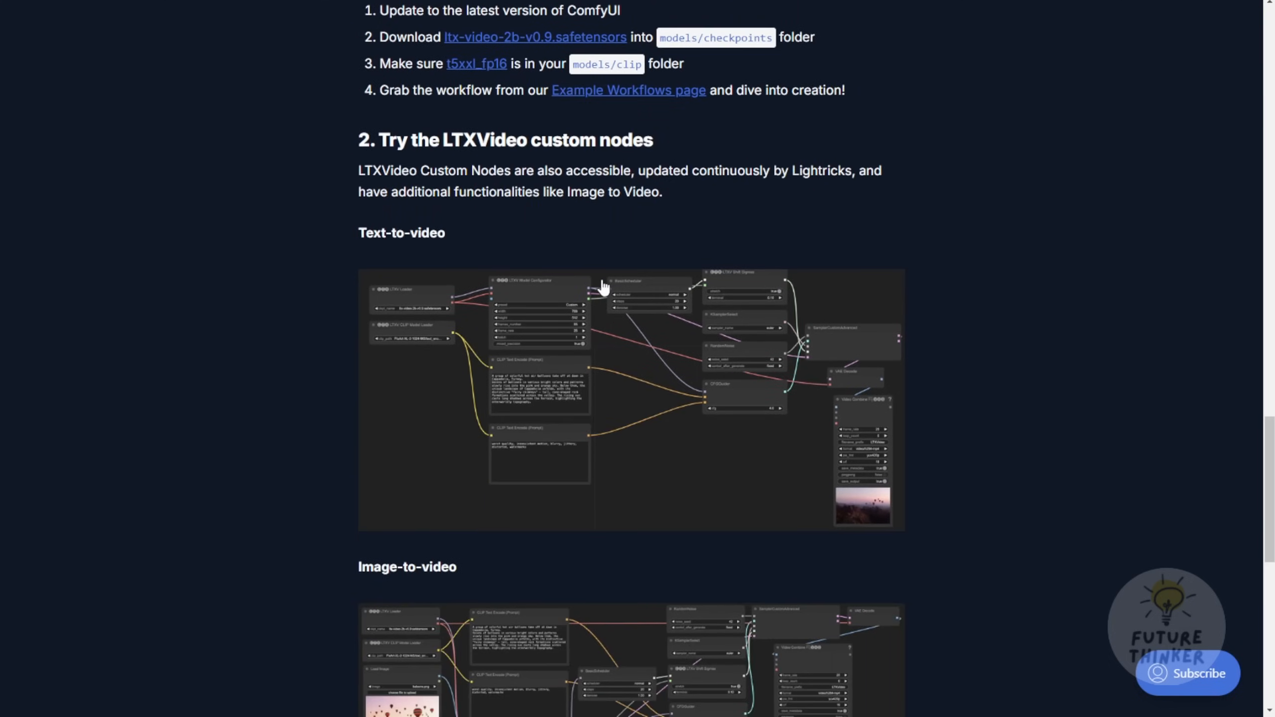
{"action": "scroll", "coordinate": [602, 282], "scroll_direction": "down", "scroll_amount": 6}
{"action": "scroll", "coordinate": [602, 282], "scroll_direction": "up", "scroll_amount": 2}
{"action": "scroll", "coordinate": [602, 282], "scroll_direction": "down", "scroll_amount": 3}
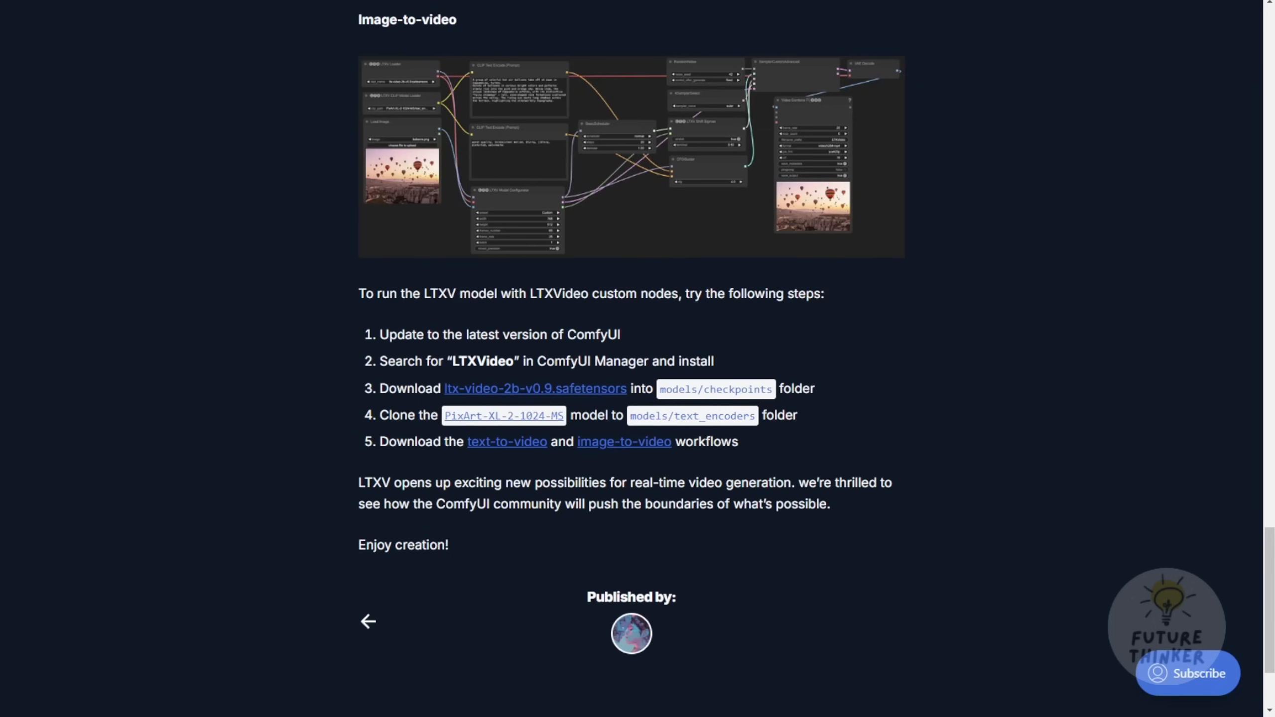
{"action": "double_click", "coordinate": [563, 294]}
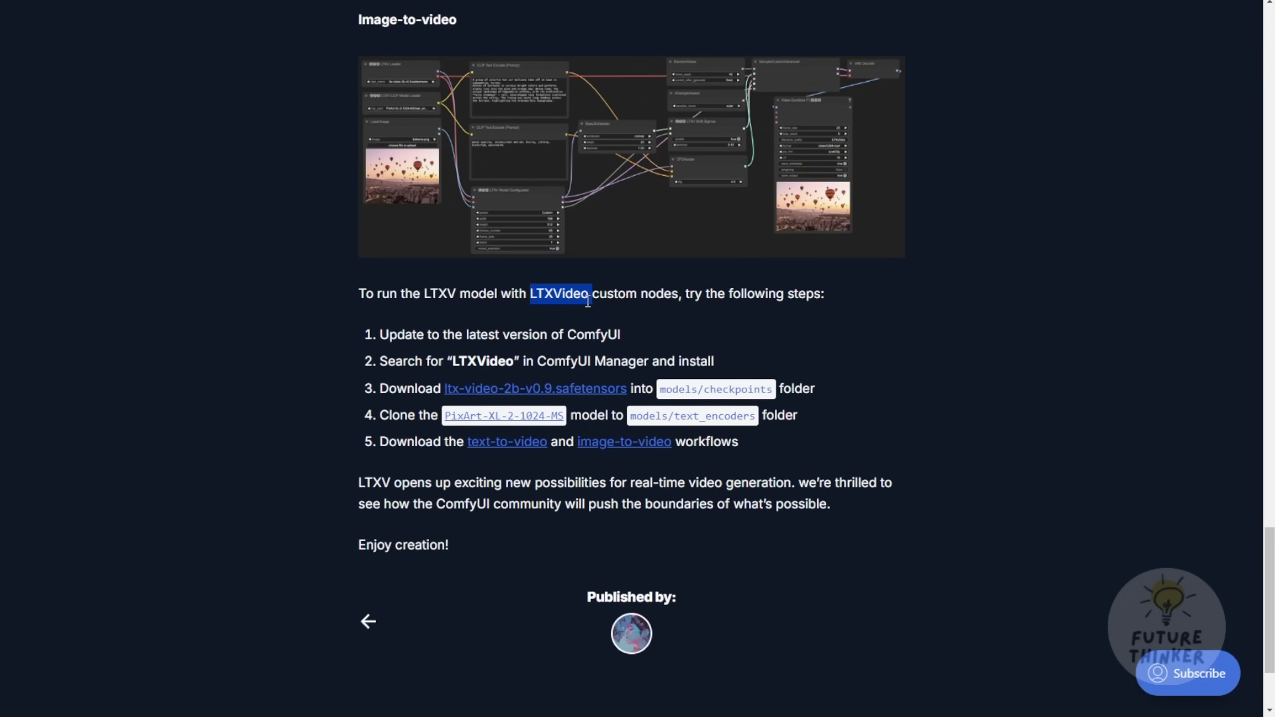
{"action": "left_click_drag", "start_coordinate": [368, 297], "coordinate": [871, 459]}
{"action": "left_click", "coordinate": [944, 385]}
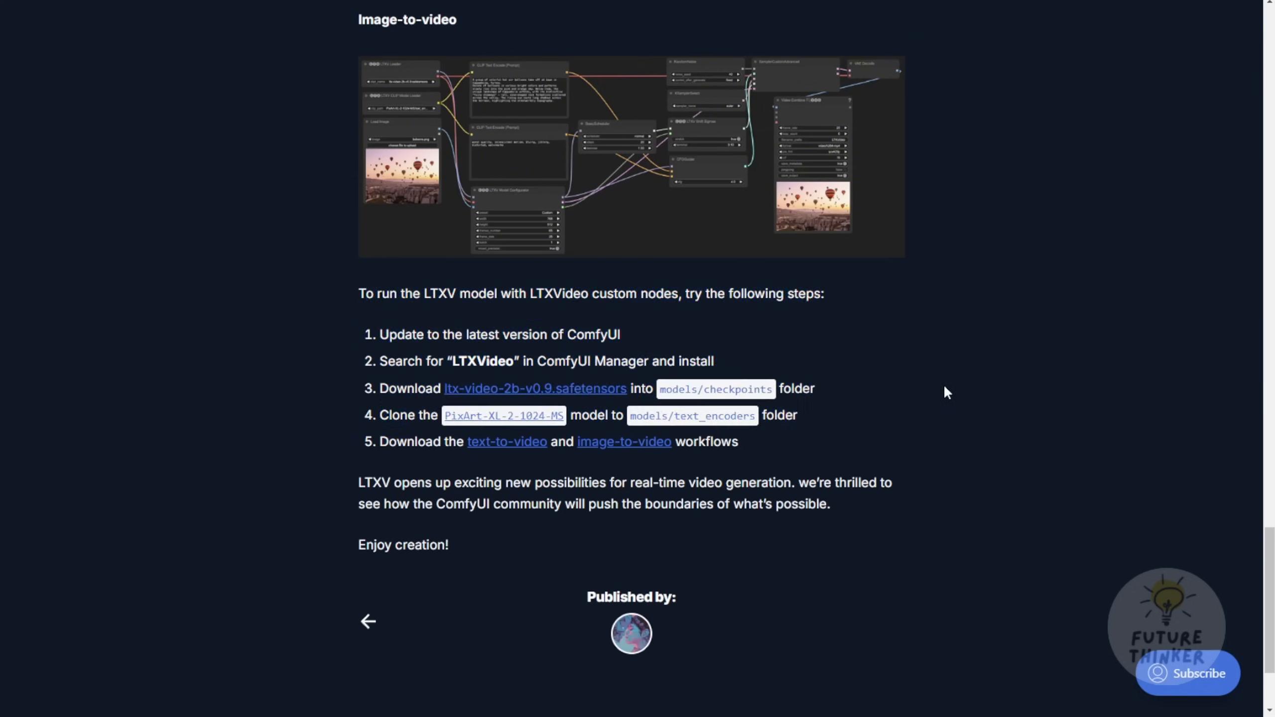
Step: Enlarge the Text-to-video example workflow image to inspect its nodes, and close it again
{"action": "scroll", "coordinate": [928, 374], "scroll_direction": "up", "scroll_amount": 10}
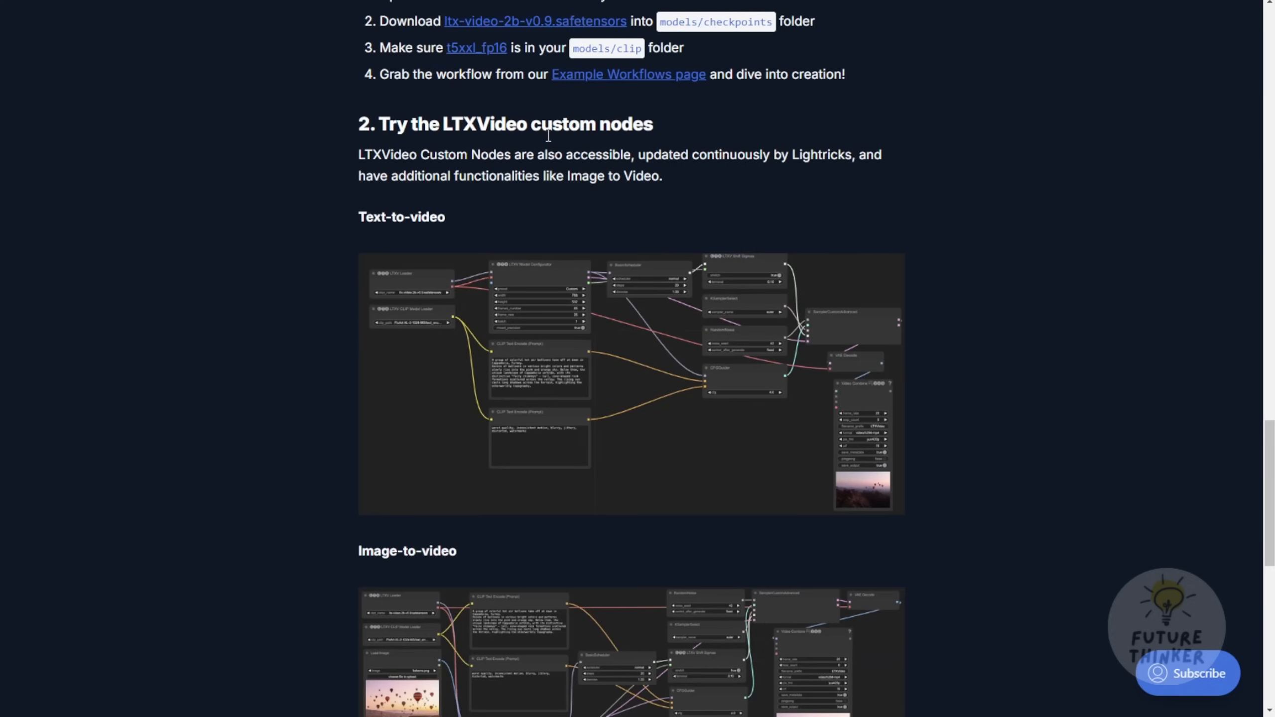
{"action": "scroll", "coordinate": [549, 136], "scroll_direction": "up", "scroll_amount": 3}
{"action": "left_click", "coordinate": [565, 502]}
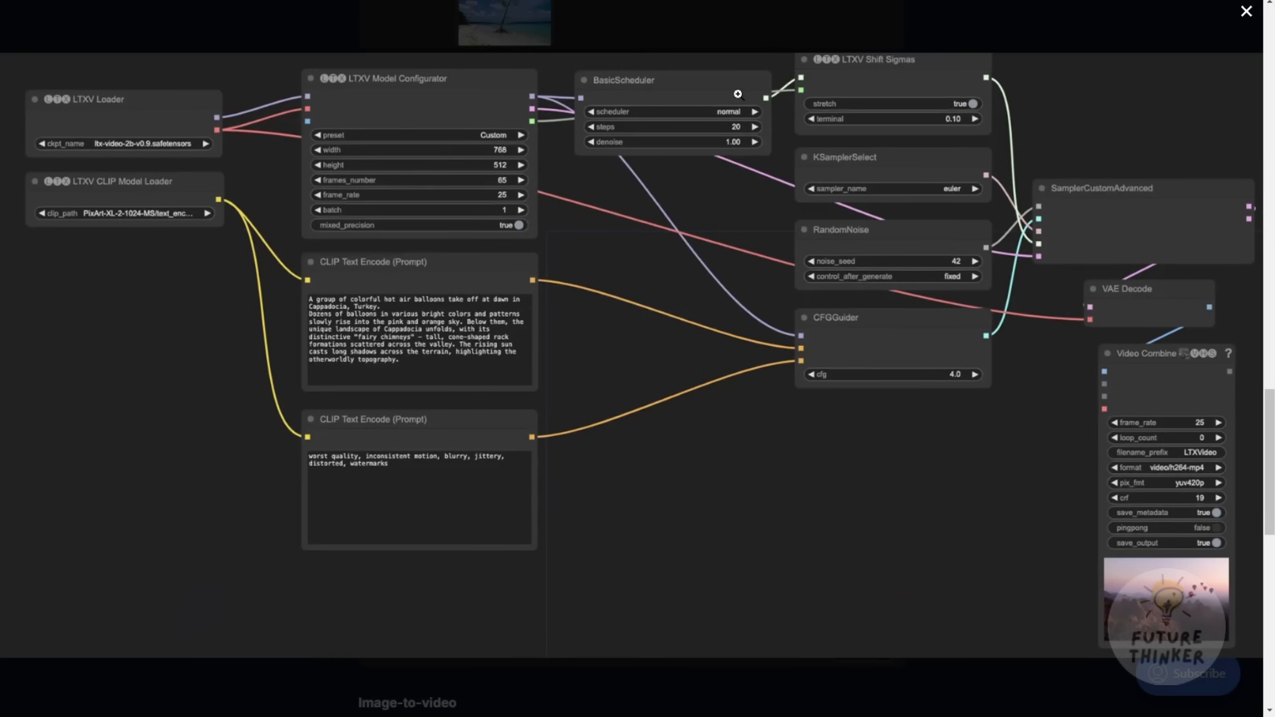
{"action": "left_click", "coordinate": [704, 46]}
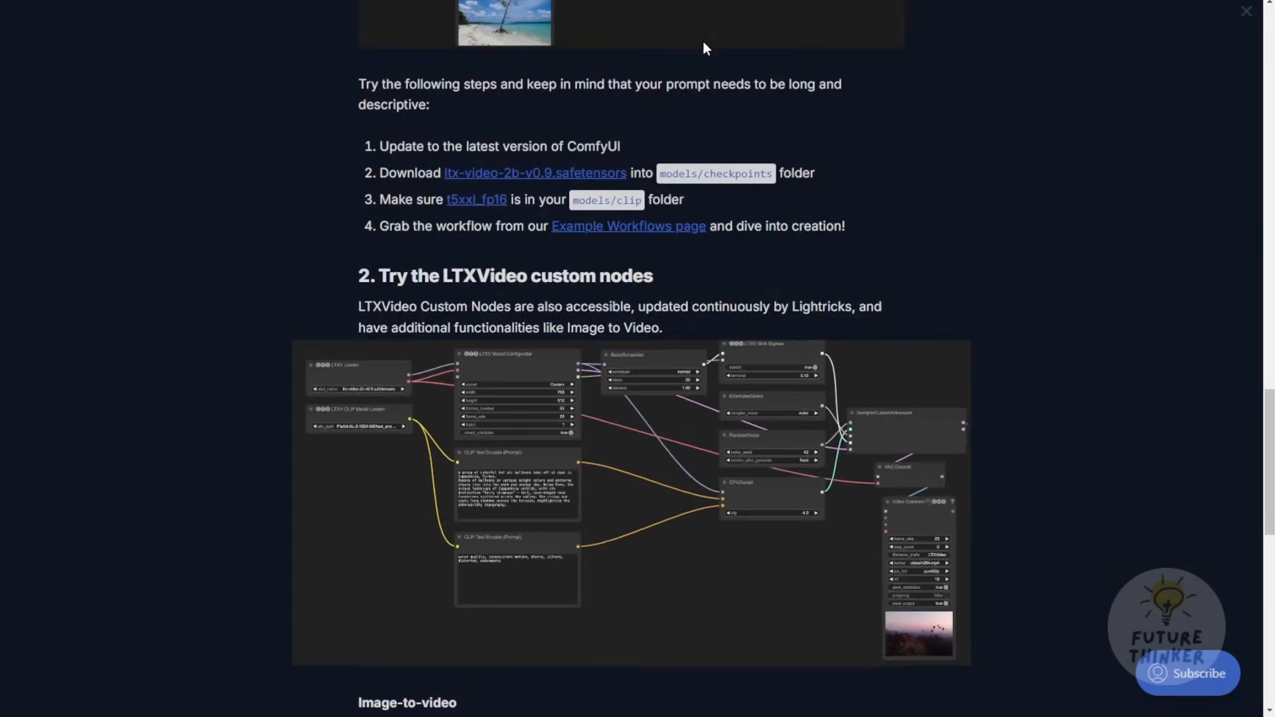
Step: View the workflow image in the ComfyUI Native Workflow section enlarged
{"action": "scroll", "coordinate": [678, 377], "scroll_direction": "up", "scroll_amount": 10}
{"action": "scroll", "coordinate": [656, 419], "scroll_direction": "down", "scroll_amount": 3}
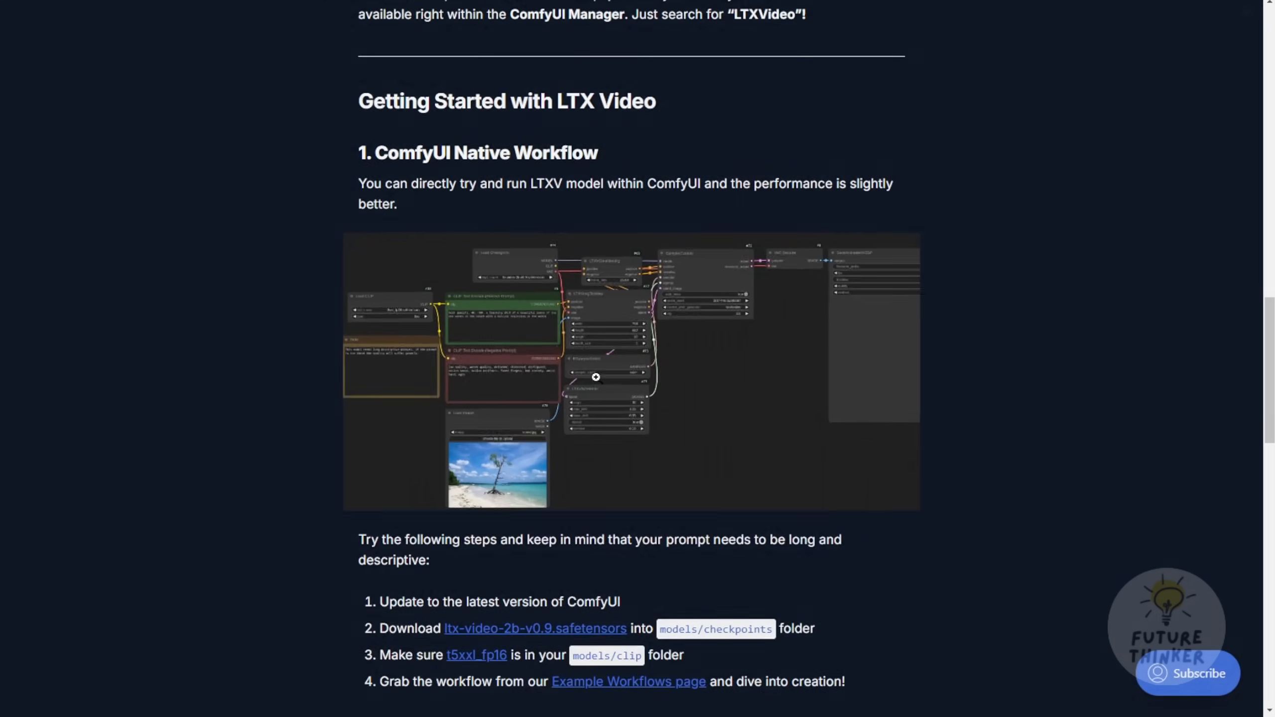
{"action": "left_click", "coordinate": [588, 386]}
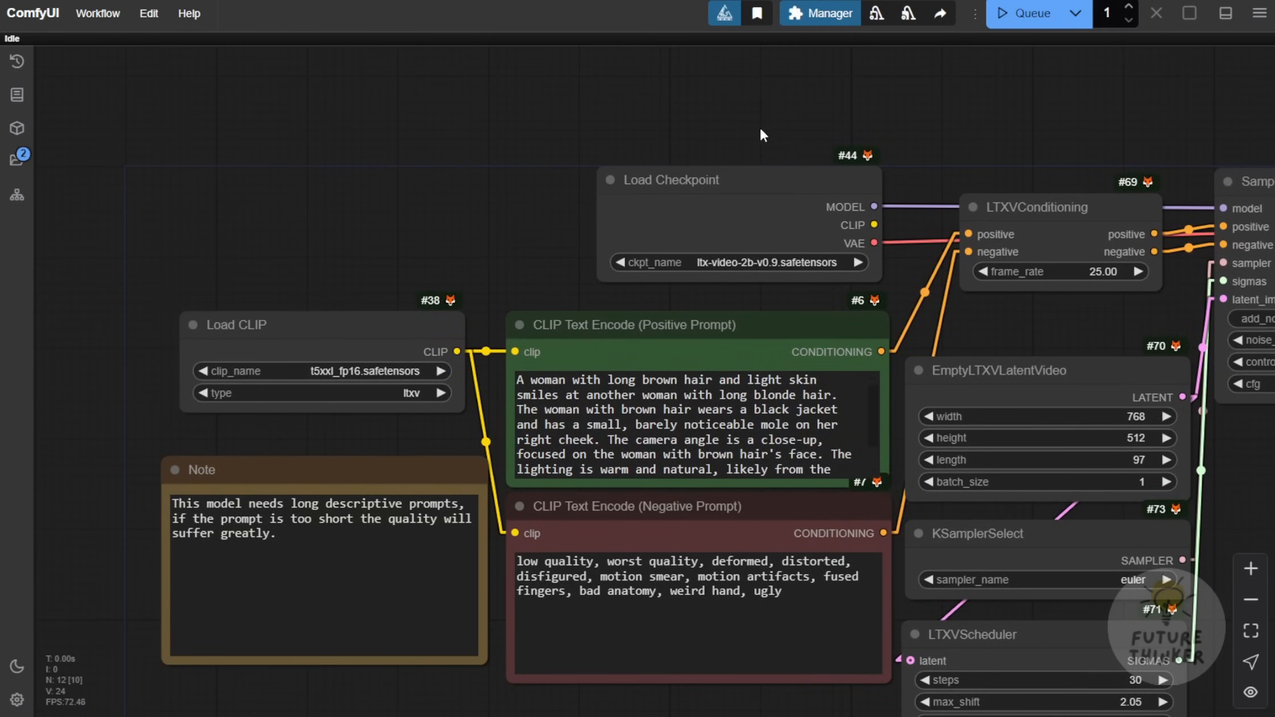
Step: Reposition the Load Checkpoint node above the positive prompt node and widen it
{"action": "scroll", "coordinate": [712, 164], "scroll_direction": "up", "scroll_amount": 5}
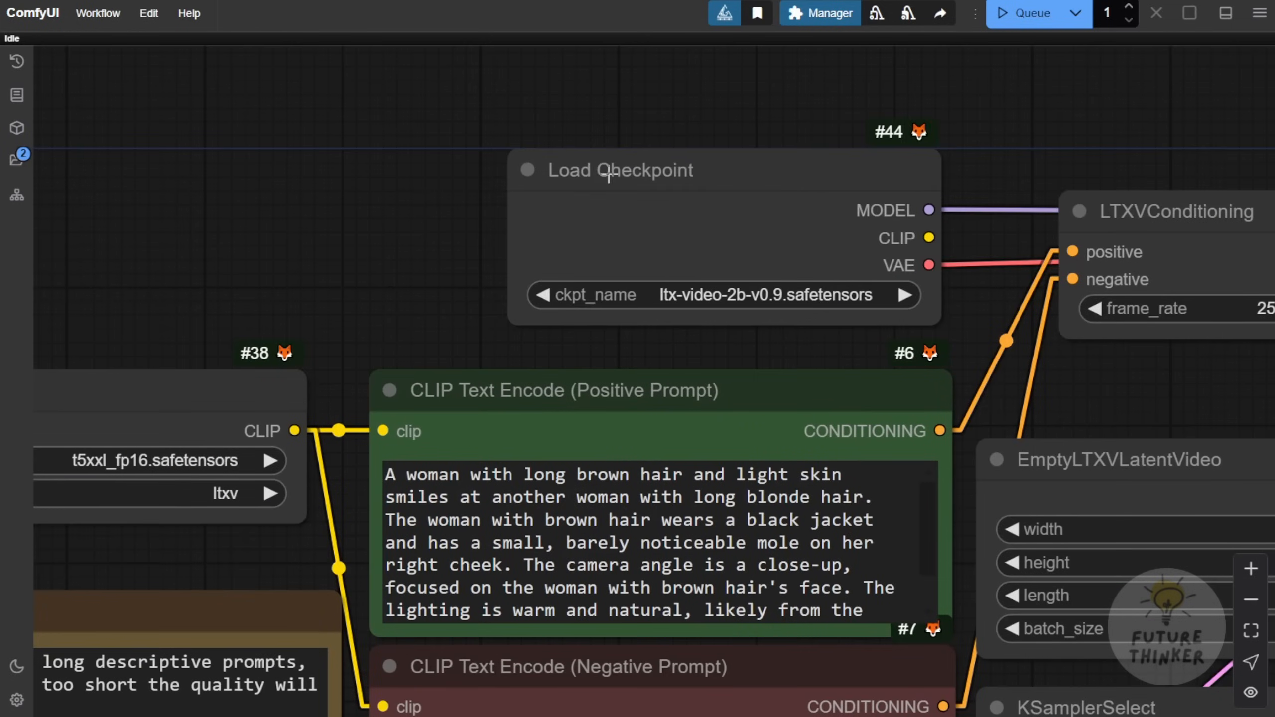
{"action": "left_click_drag", "start_coordinate": [606, 171], "coordinate": [500, 111]}
{"action": "left_click_drag", "start_coordinate": [804, 250], "coordinate": [1000, 266]}
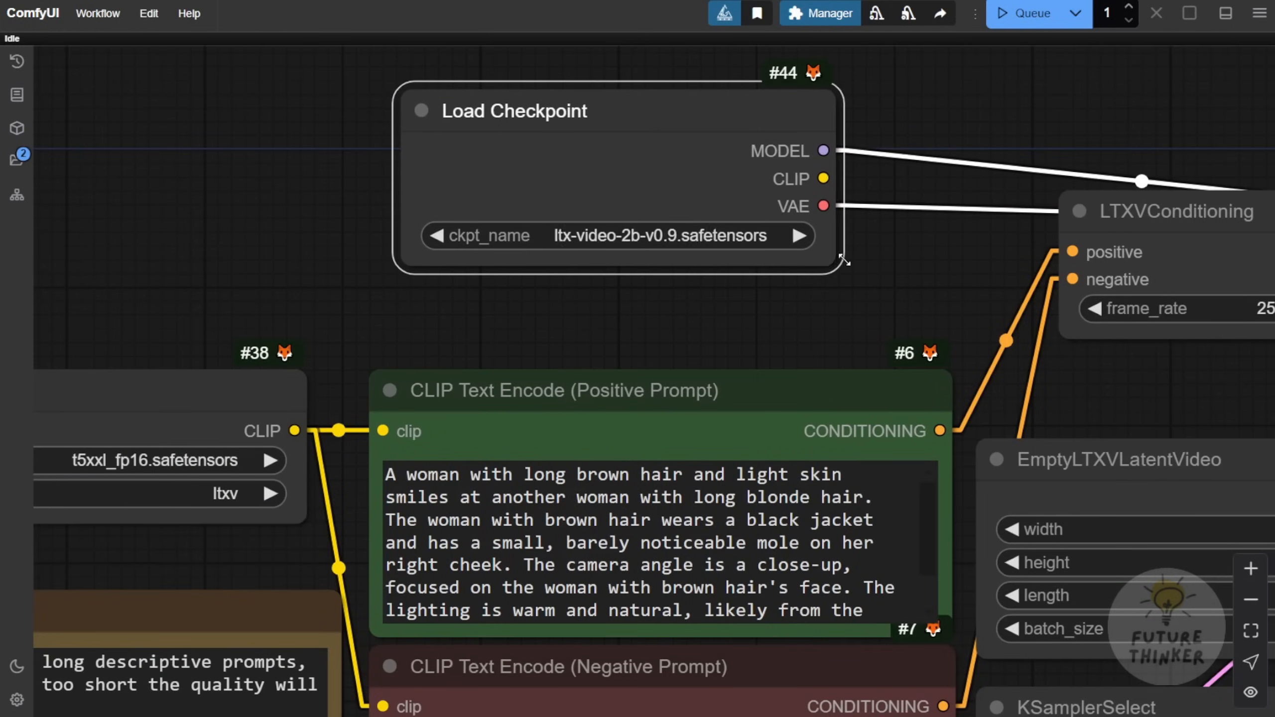
{"action": "left_click_drag", "start_coordinate": [822, 114], "coordinate": [772, 121]}
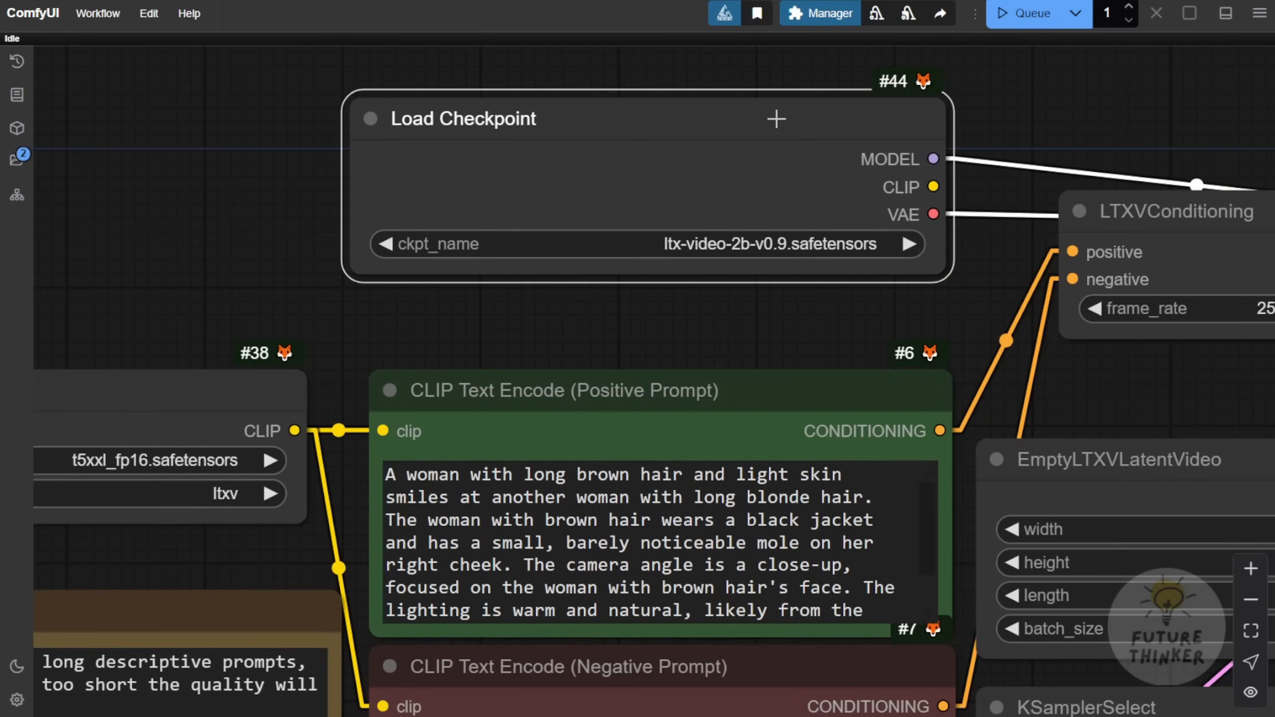
Step: Switch to the Hugging Face page for ltx-video-2b-v0.9.safetensors and check the file's name and size
{"action": "left_click", "coordinate": [698, 246]}
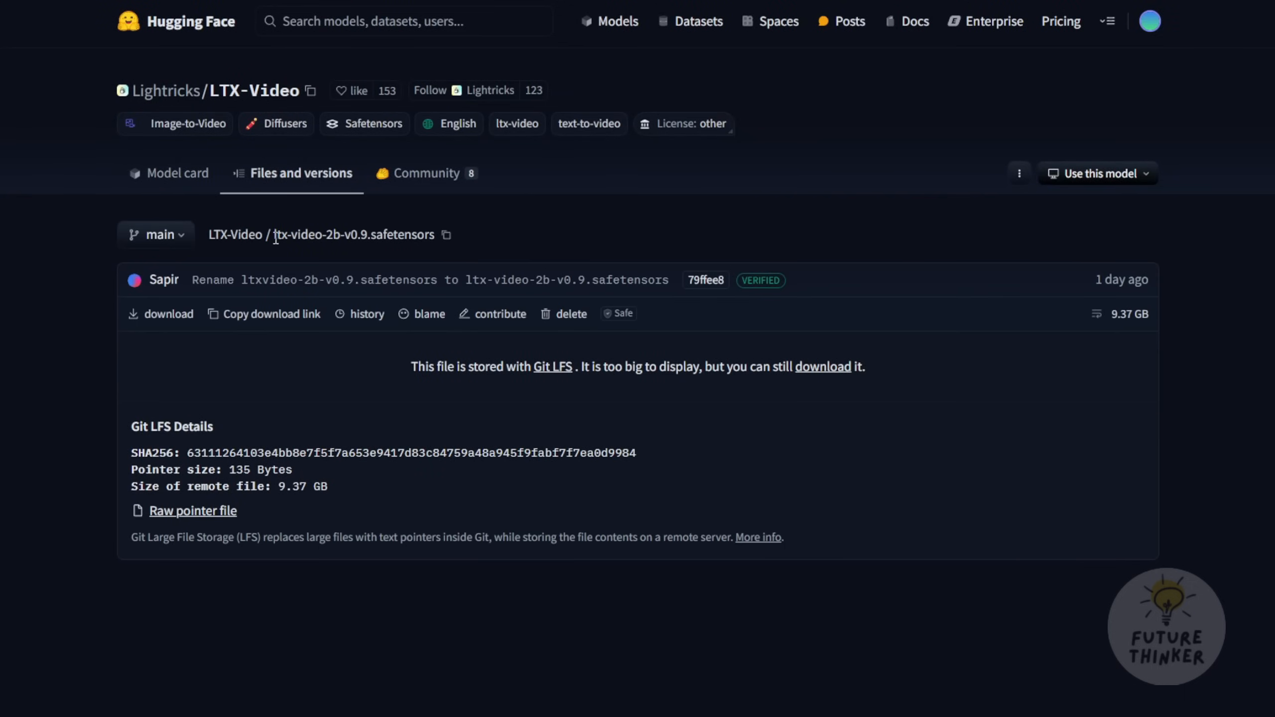
{"action": "left_click_drag", "start_coordinate": [276, 238], "coordinate": [364, 242]}
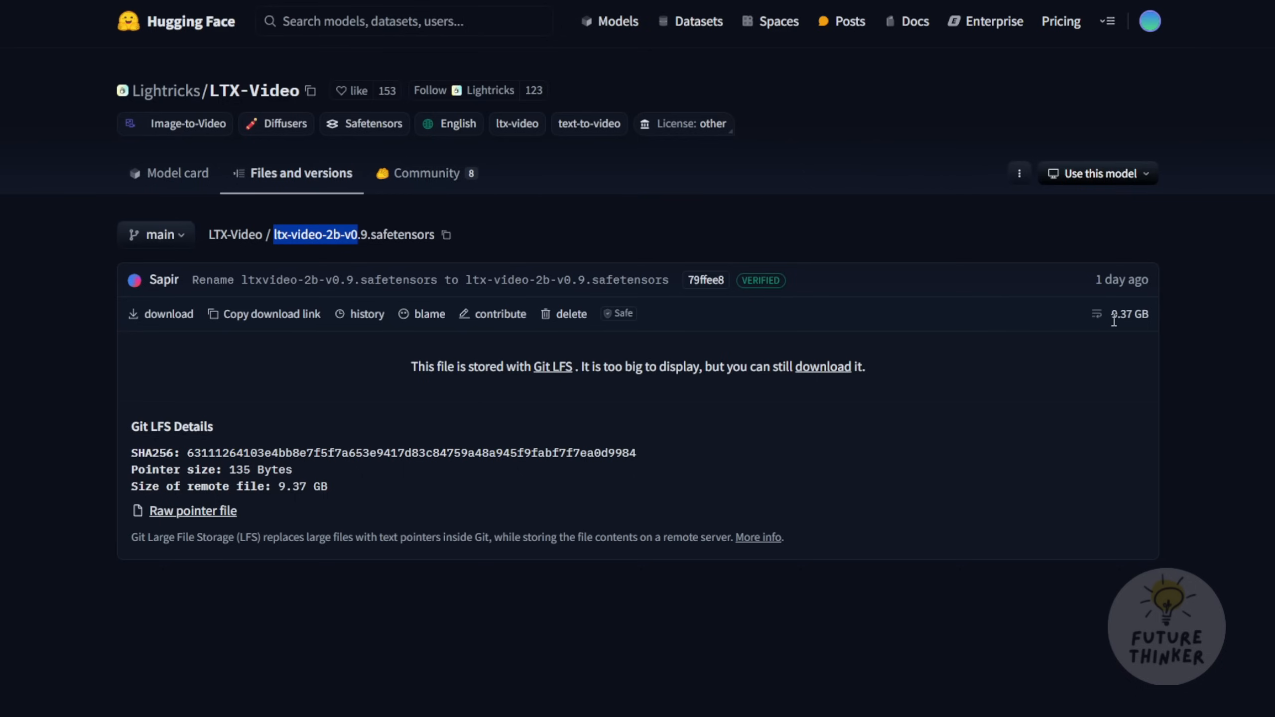
{"action": "left_click_drag", "start_coordinate": [1114, 321], "coordinate": [1146, 326]}
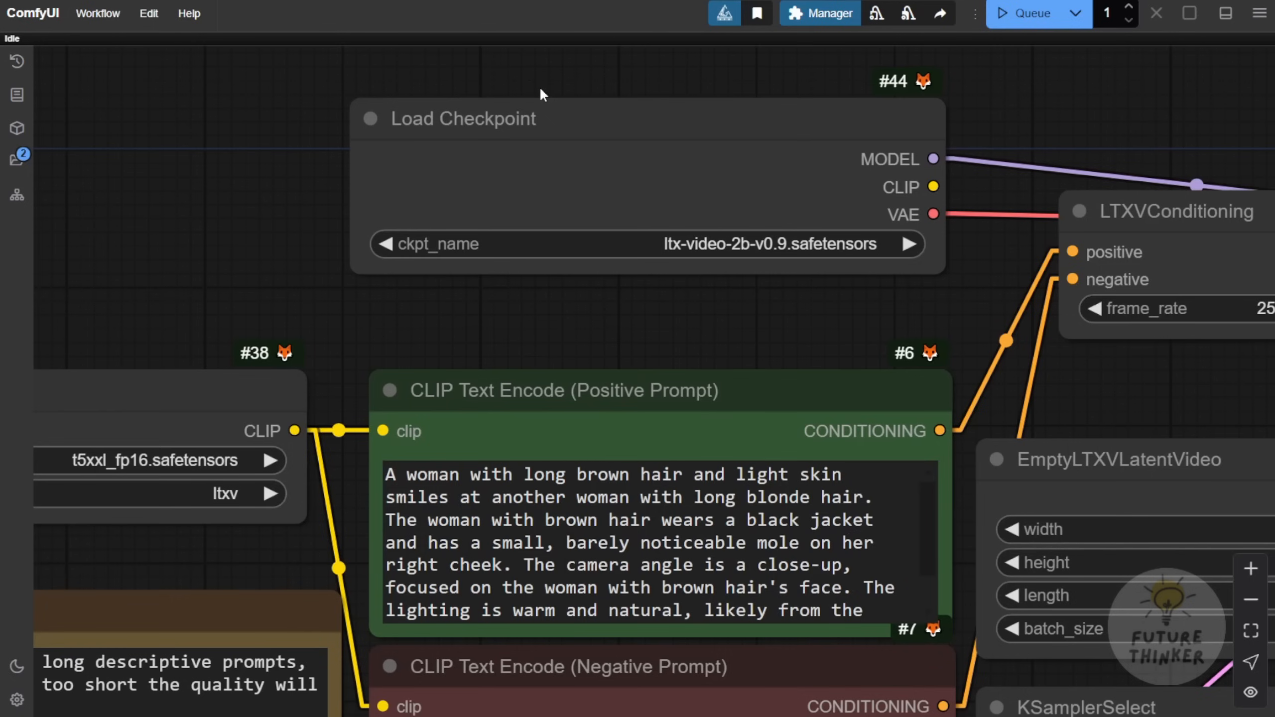
Step: Return to ComfyUI and move the Load CLIP node slightly farther up and away from the prompt nodes
{"action": "left_click", "coordinate": [533, 133]}
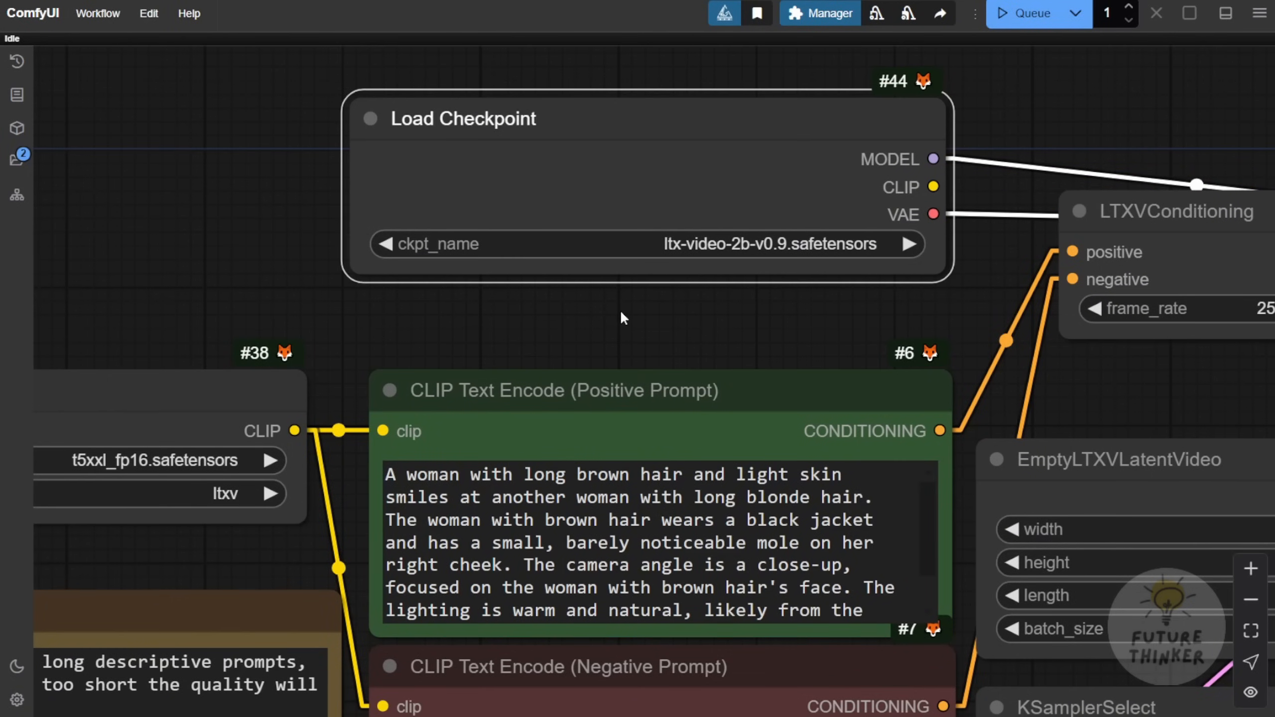
{"action": "scroll", "coordinate": [620, 309], "scroll_direction": "down", "scroll_amount": 3}
{"action": "left_click_drag", "start_coordinate": [585, 306], "coordinate": [804, 203]}
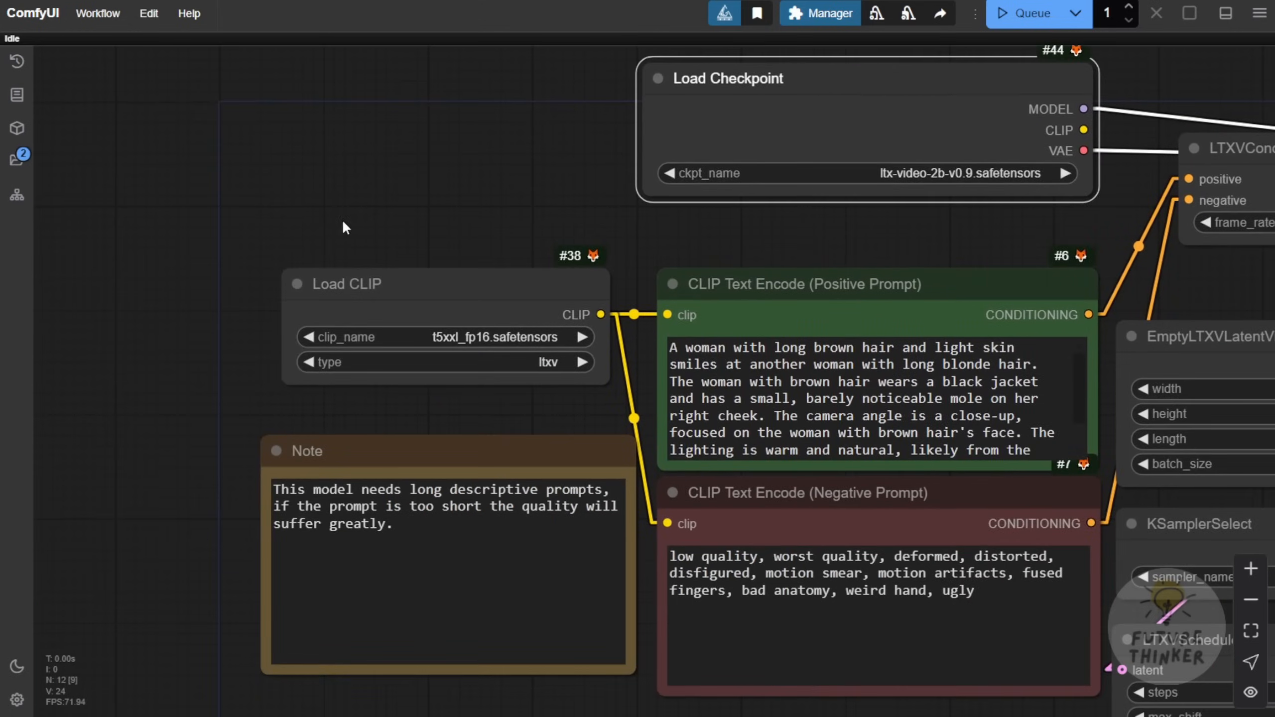
{"action": "left_click_drag", "start_coordinate": [342, 227], "coordinate": [427, 186]}
{"action": "scroll", "coordinate": [401, 212], "scroll_direction": "up", "scroll_amount": 4}
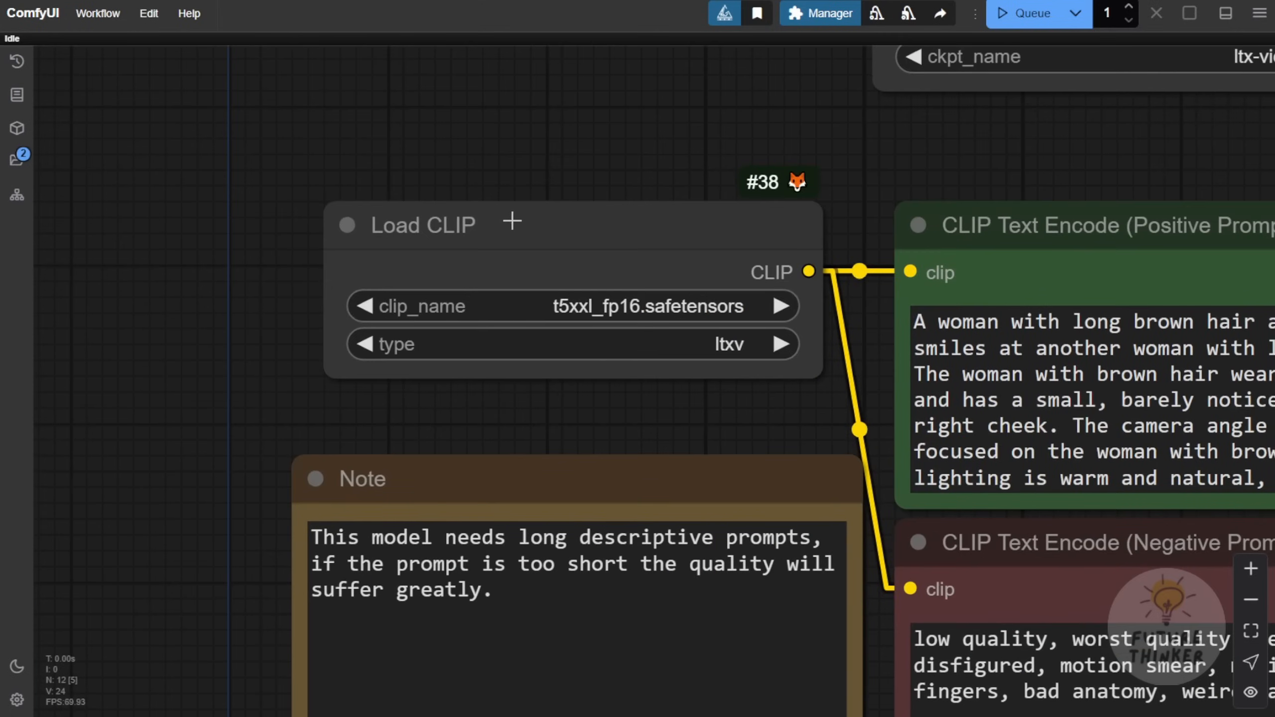
{"action": "left_click_drag", "start_coordinate": [512, 222], "coordinate": [467, 199]}
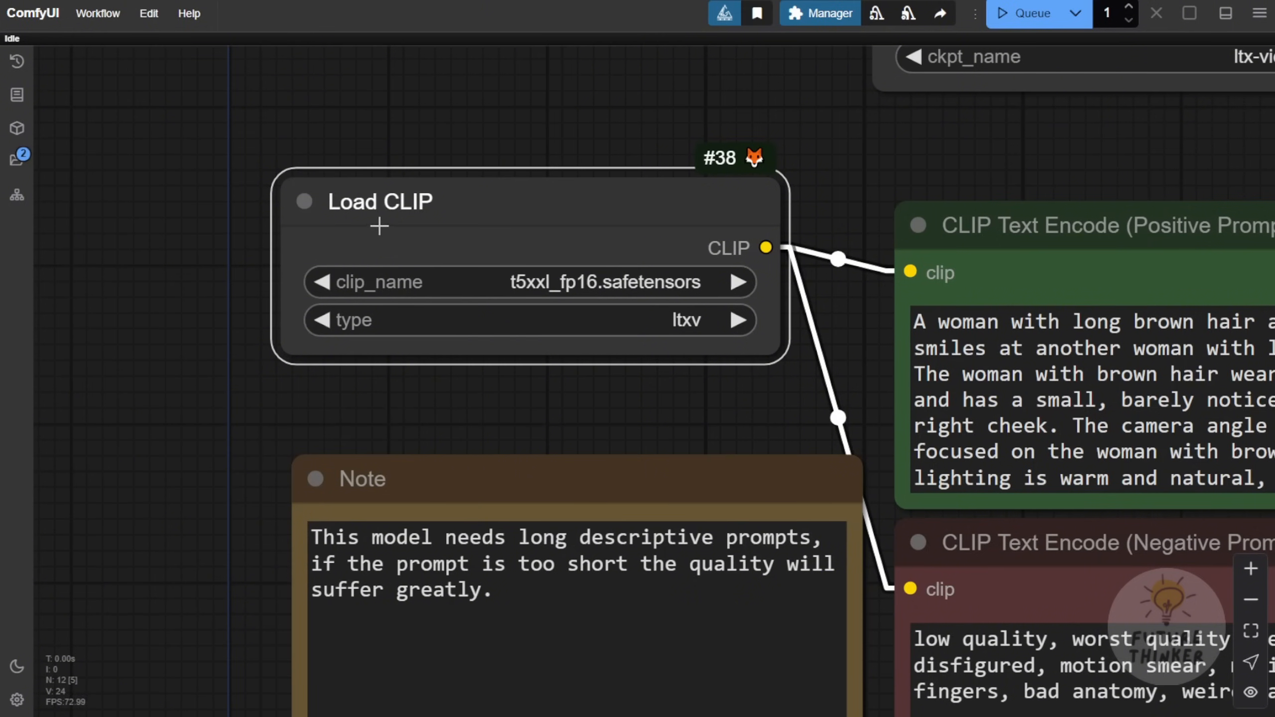
Step: Select ltxv as the type in the Load CLIP node
{"action": "left_click", "coordinate": [594, 321]}
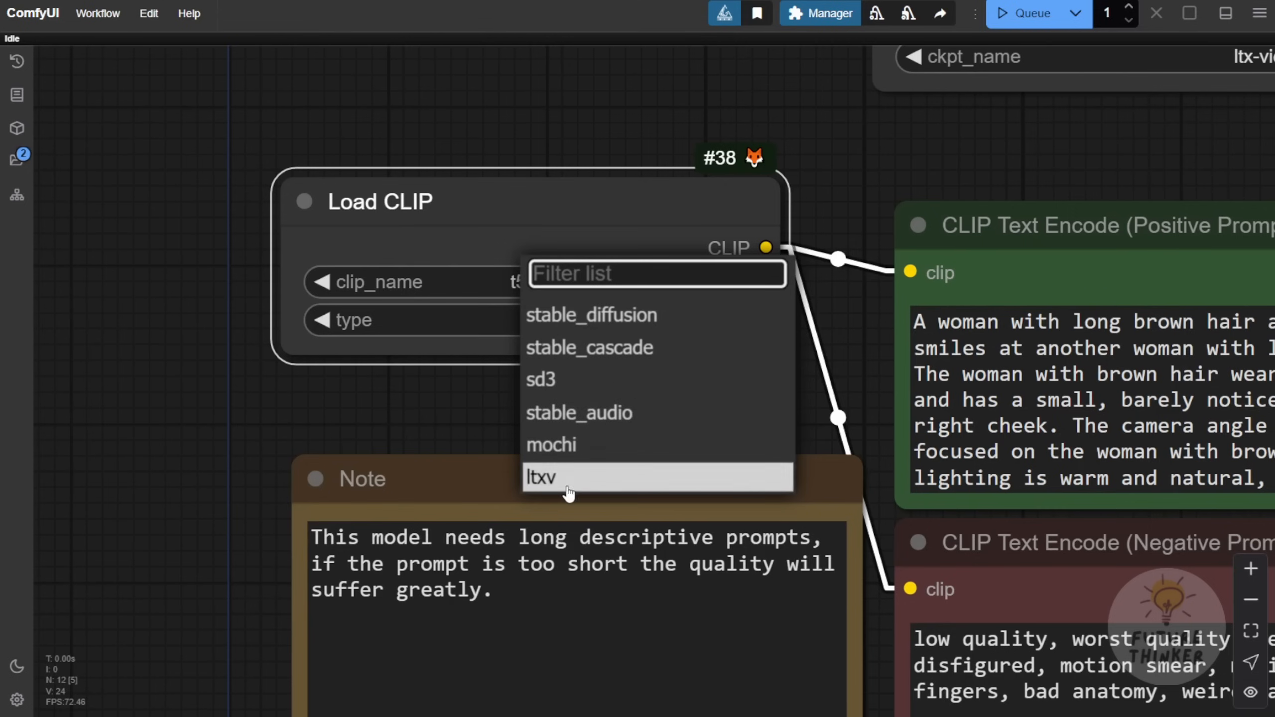
{"action": "scroll", "coordinate": [540, 487], "scroll_direction": "down", "scroll_amount": 3}
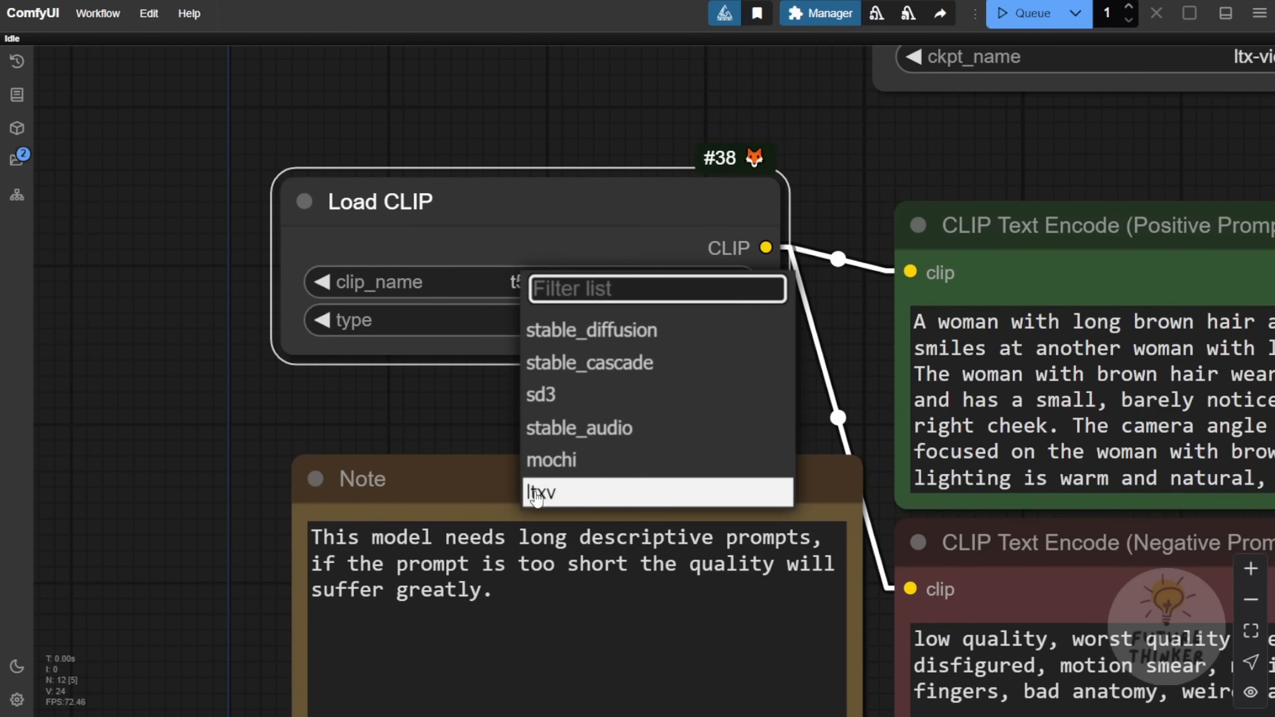
{"action": "left_click", "coordinate": [572, 497]}
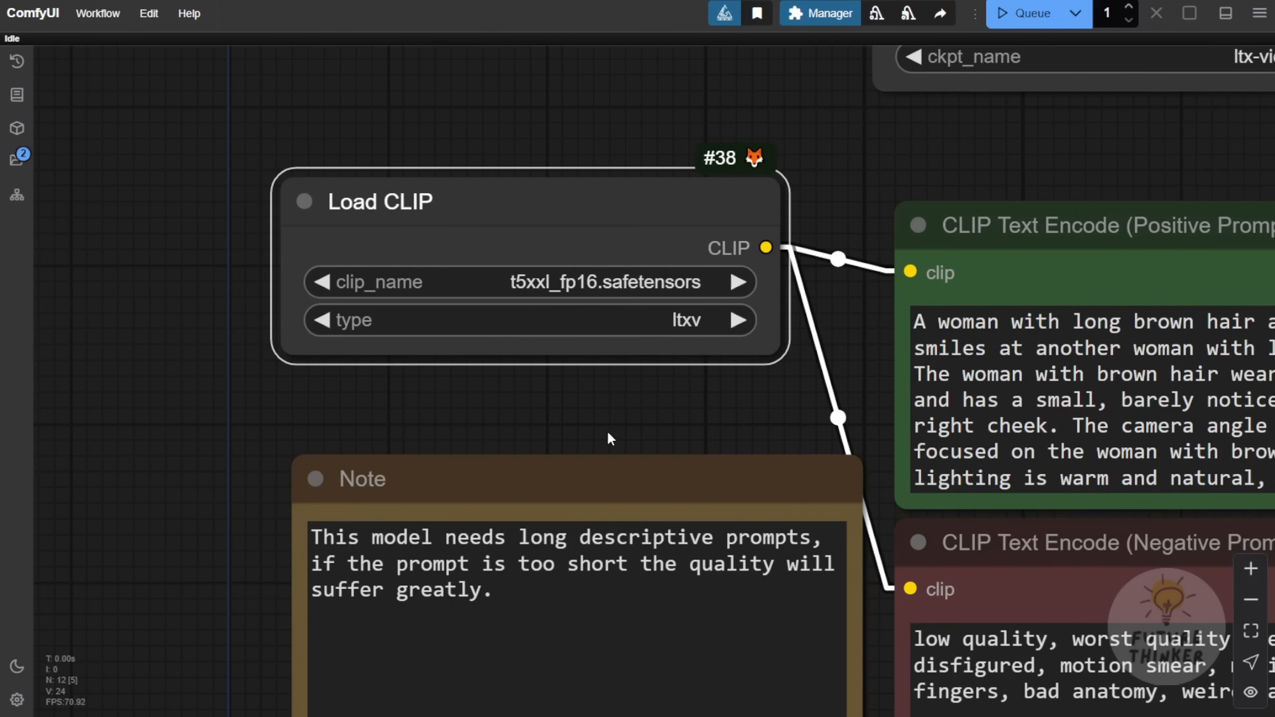
Step: Deselect the Load CLIP node and look over the positive and negative prompt nodes
{"action": "left_click", "coordinate": [589, 407]}
{"action": "scroll", "coordinate": [602, 314], "scroll_direction": "down", "scroll_amount": 5}
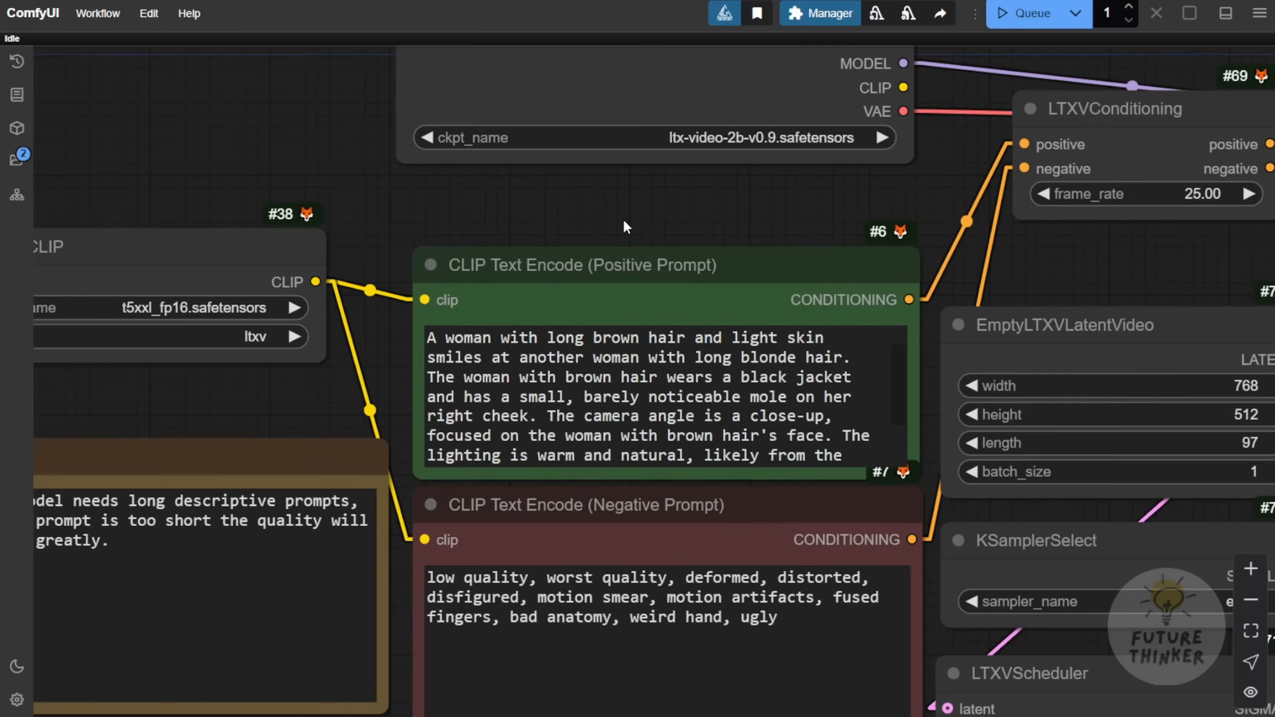
{"action": "left_click_drag", "start_coordinate": [622, 222], "coordinate": [543, 223]}
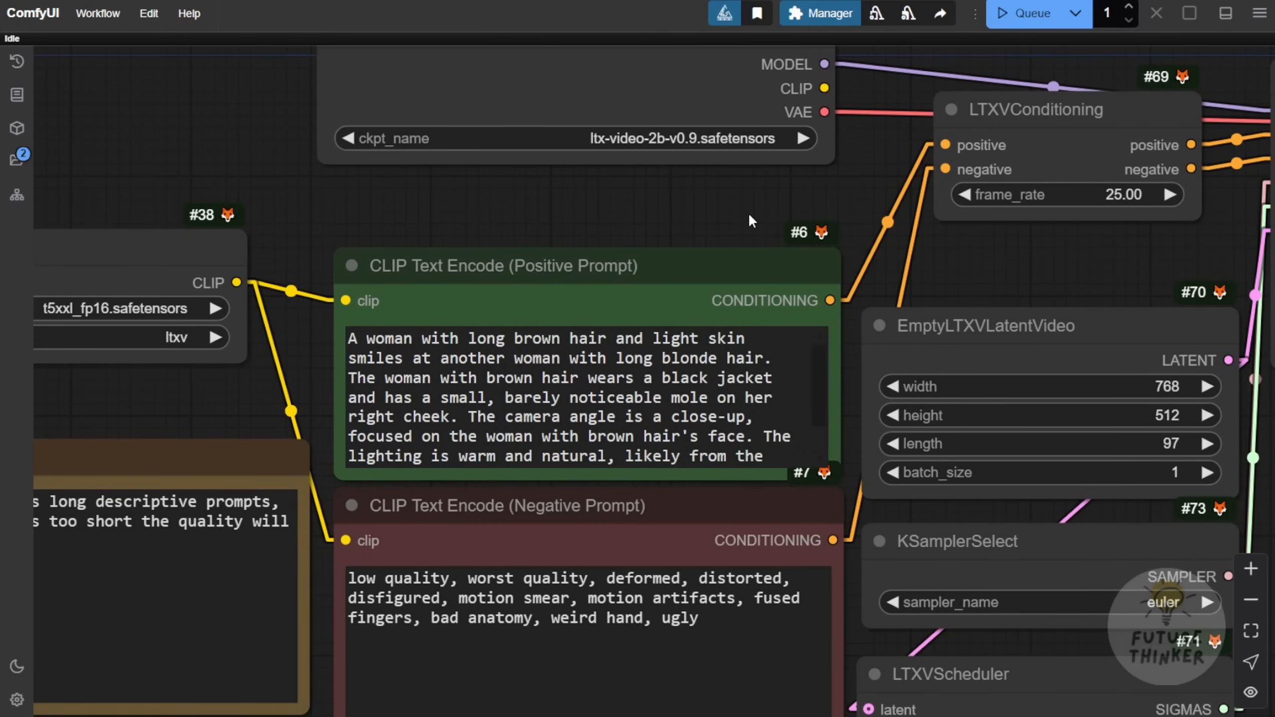
Step: Move the positive prompt node slightly up to leave a gap above the negative prompt node
{"action": "scroll", "coordinate": [748, 213], "scroll_direction": "down", "scroll_amount": 3}
{"action": "left_click_drag", "start_coordinate": [748, 213], "coordinate": [662, 181]}
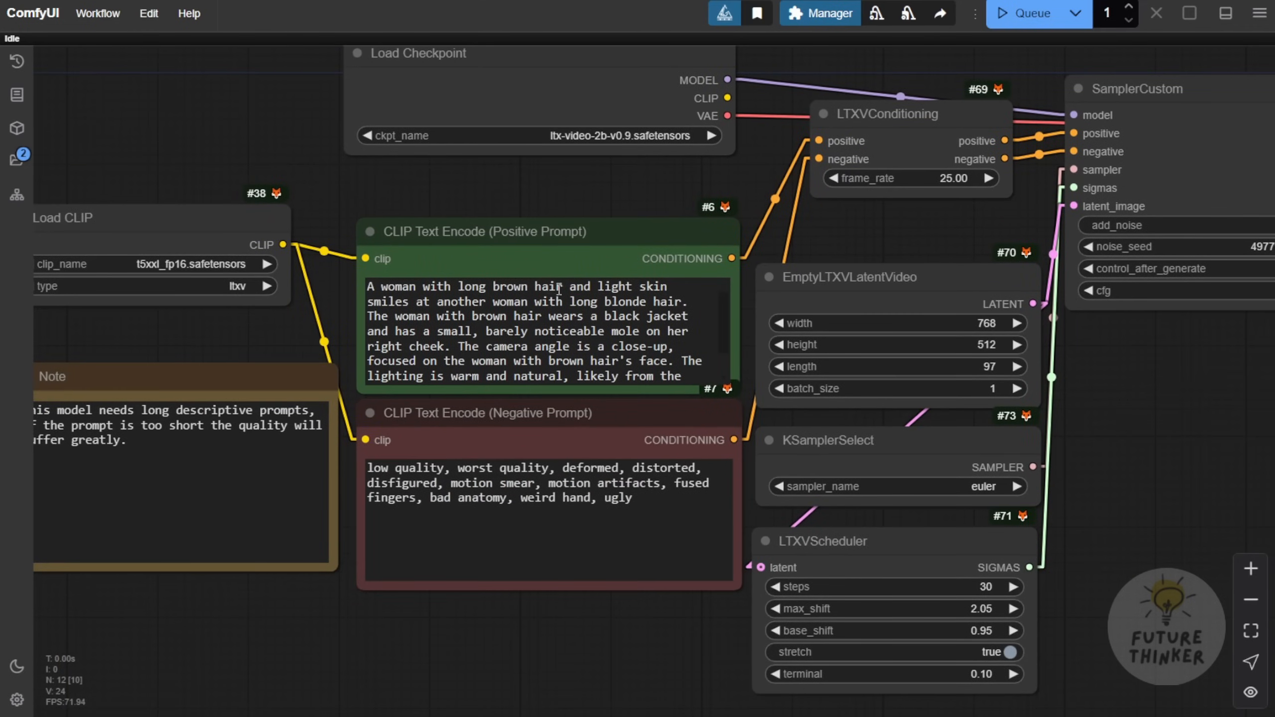
{"action": "left_click_drag", "start_coordinate": [597, 230], "coordinate": [596, 210]}
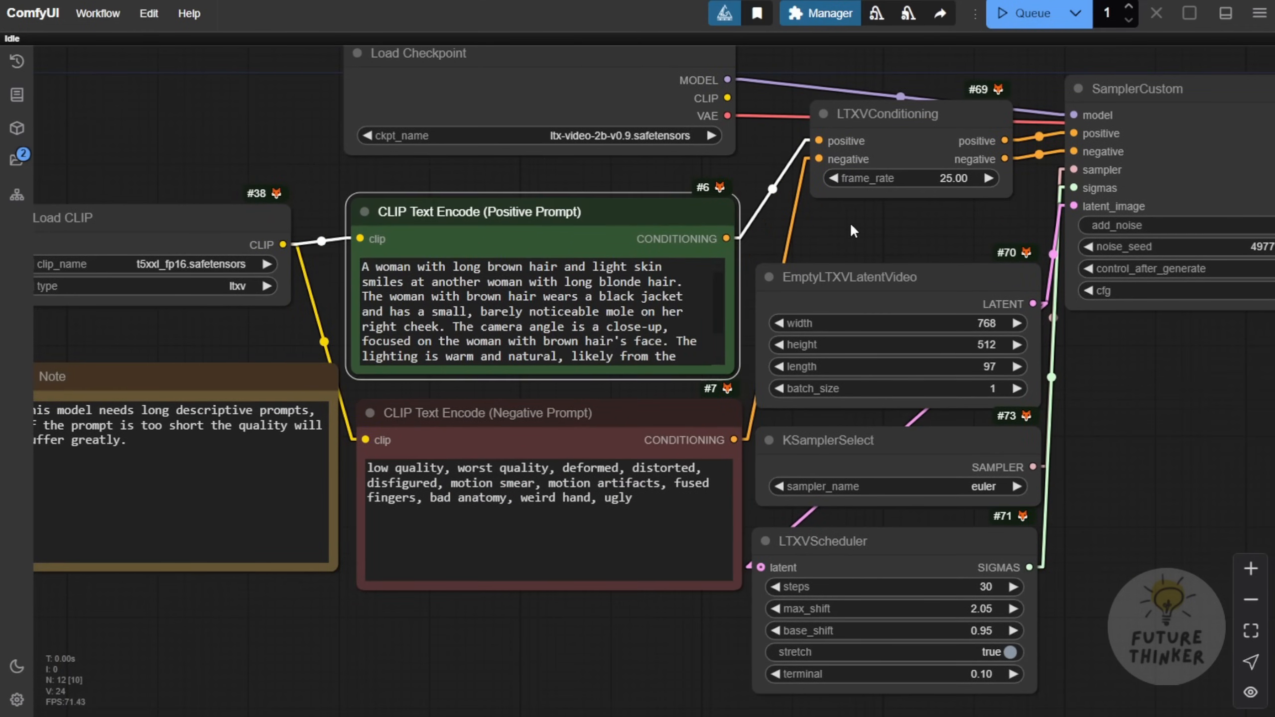
Step: Examine the SamplerCustom node's inputs and the links feeding them
{"action": "left_click_drag", "start_coordinate": [850, 223], "coordinate": [575, 193]}
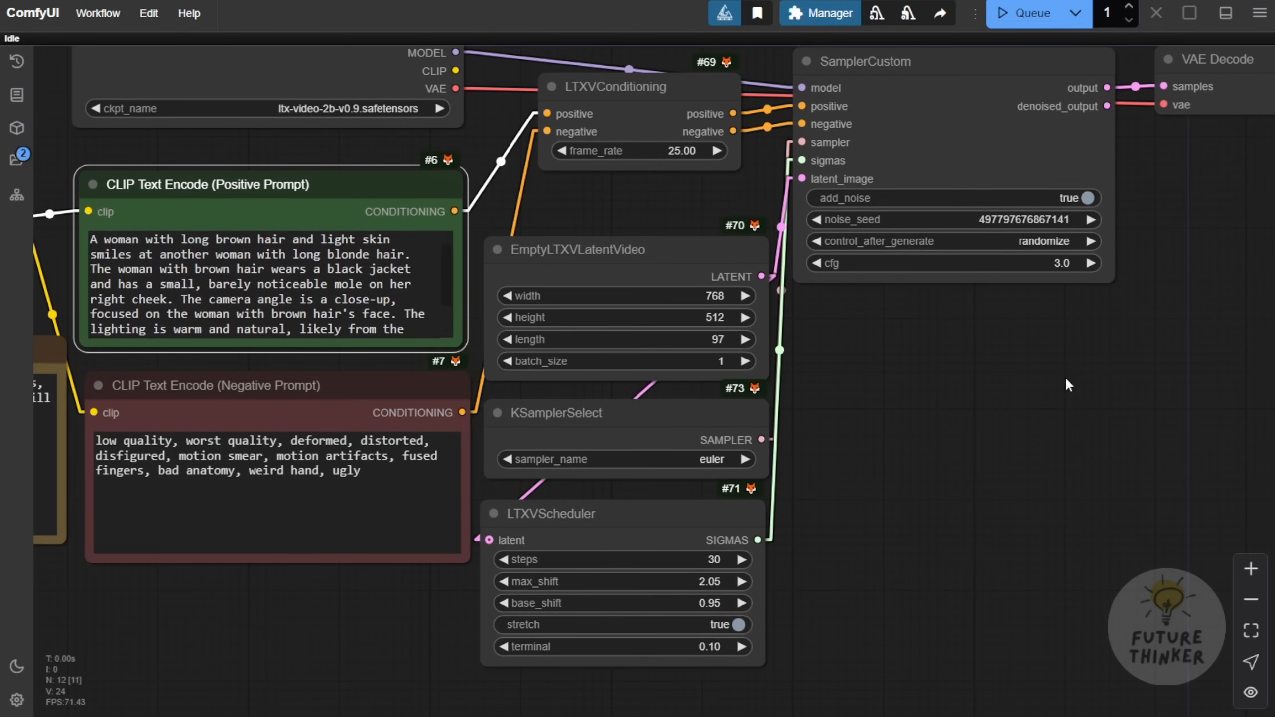
{"action": "left_click_drag", "start_coordinate": [1071, 386], "coordinate": [966, 514]}
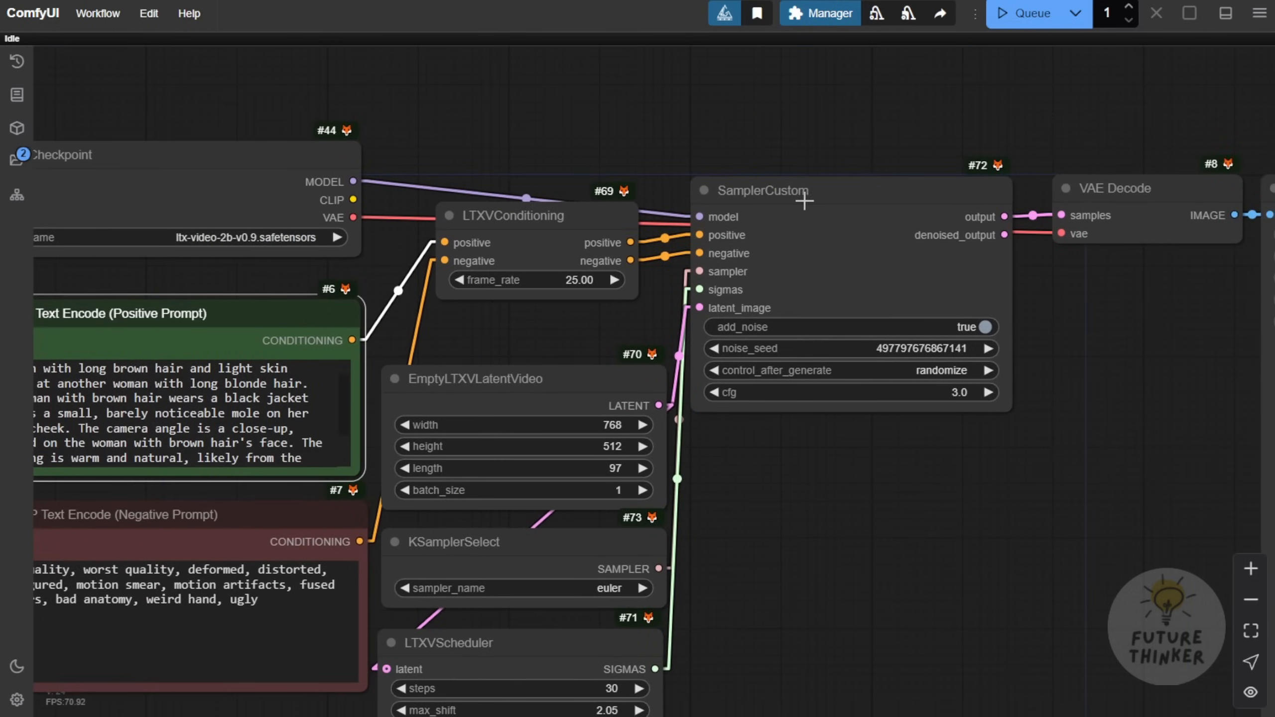
{"action": "scroll", "coordinate": [804, 200], "scroll_direction": "up", "scroll_amount": 4}
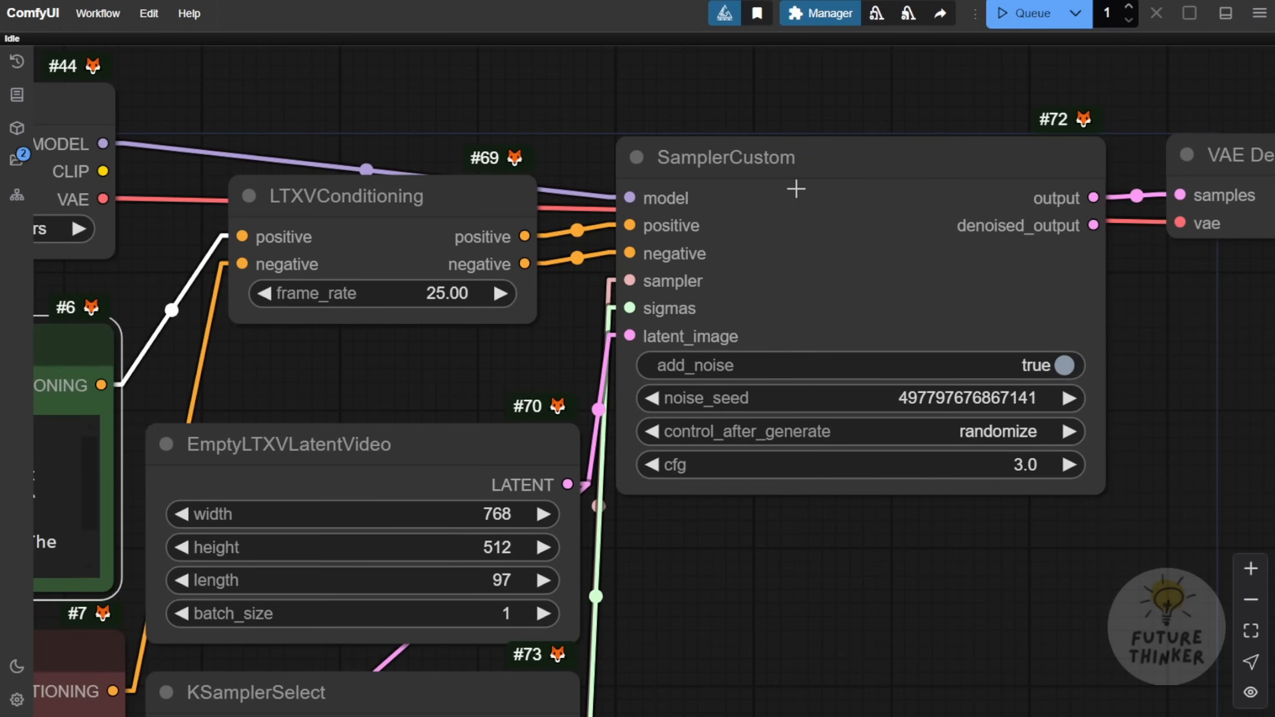
{"action": "scroll", "coordinate": [685, 332], "scroll_direction": "up", "scroll_amount": 5}
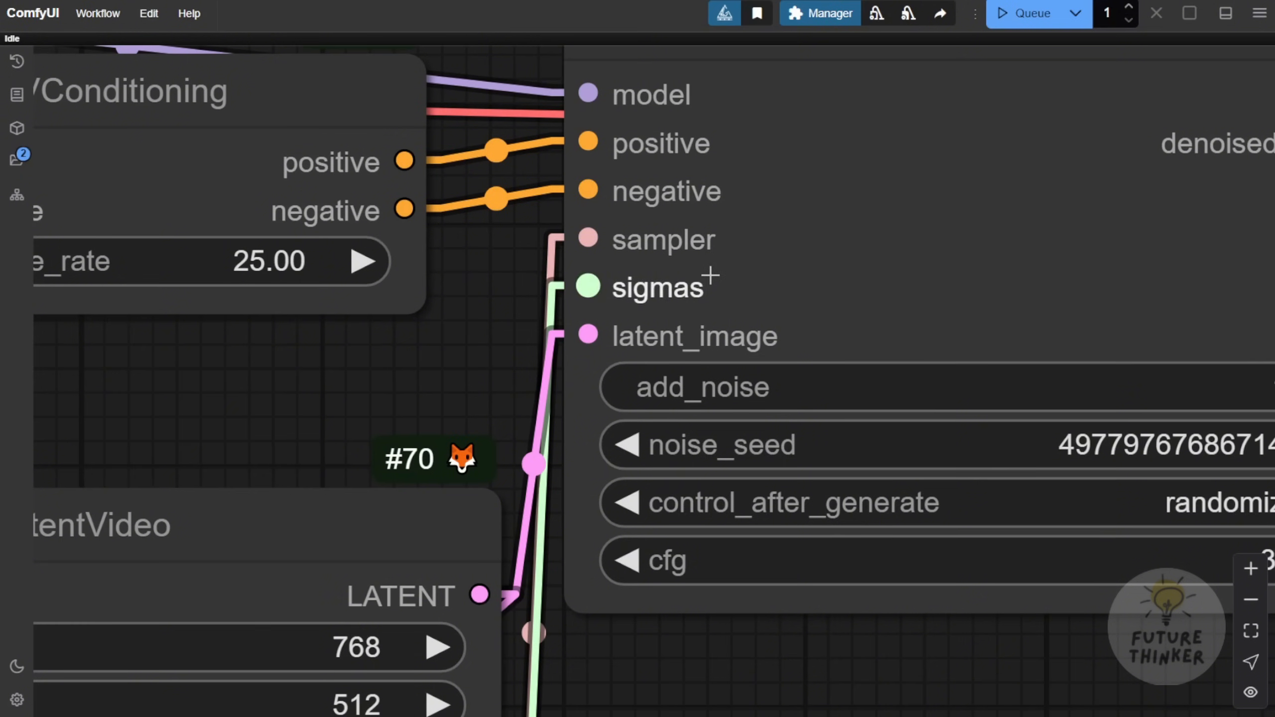
{"action": "scroll", "coordinate": [710, 276], "scroll_direction": "down", "scroll_amount": 8}
Step: Nudge the LTXVConditioning node slightly down and left, and check its frame_rate setting
{"action": "left_click_drag", "start_coordinate": [654, 378], "coordinate": [806, 217]}
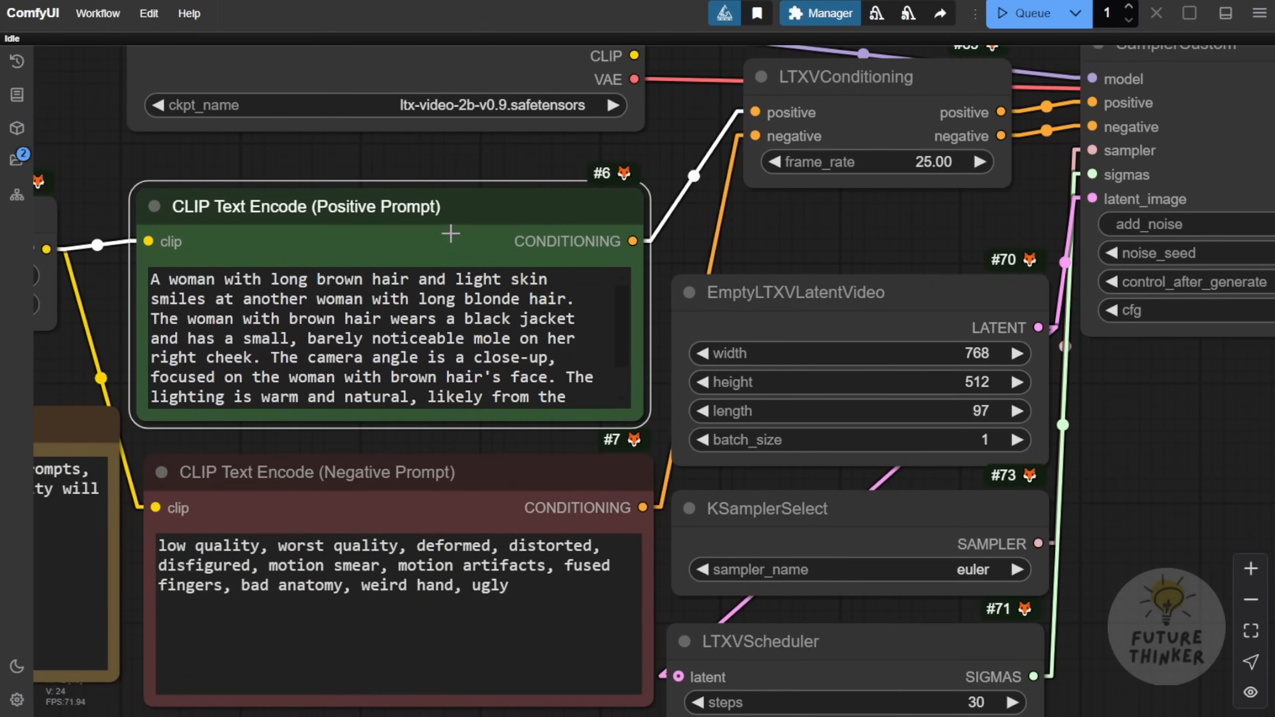
{"action": "left_click_drag", "start_coordinate": [913, 222], "coordinate": [679, 336]}
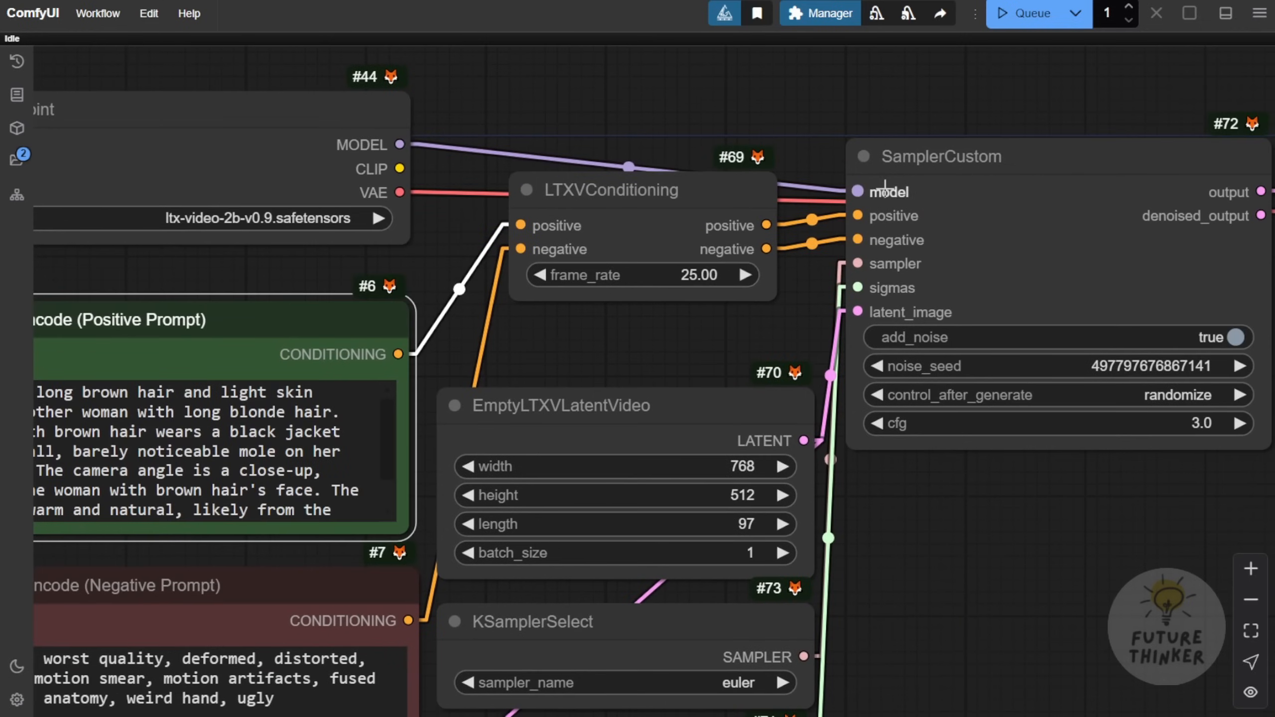
{"action": "mouse_move", "coordinate": [679, 228]}
{"action": "left_mouse_down"}
{"action": "mouse_move", "coordinate": [616, 250]}
{"action": "mouse_move", "coordinate": [666, 230]}
{"action": "left_mouse_up"}
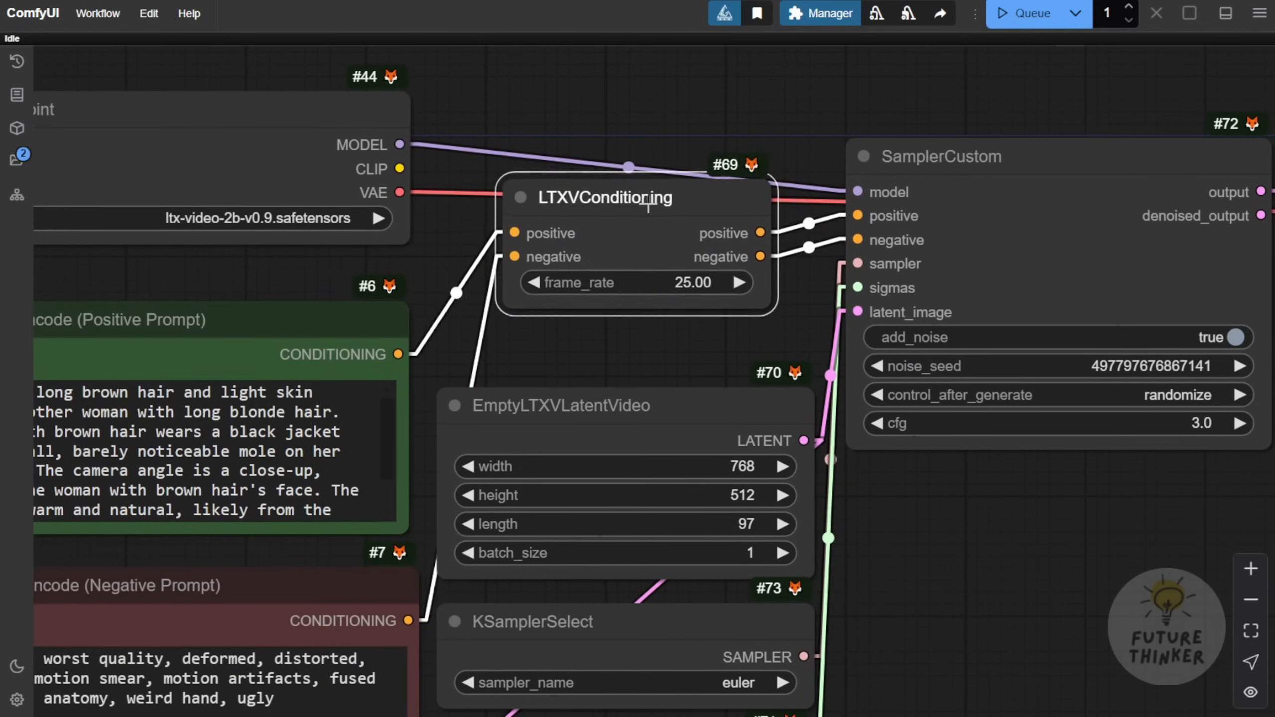
{"action": "scroll", "coordinate": [666, 231], "scroll_direction": "up", "scroll_amount": 3}
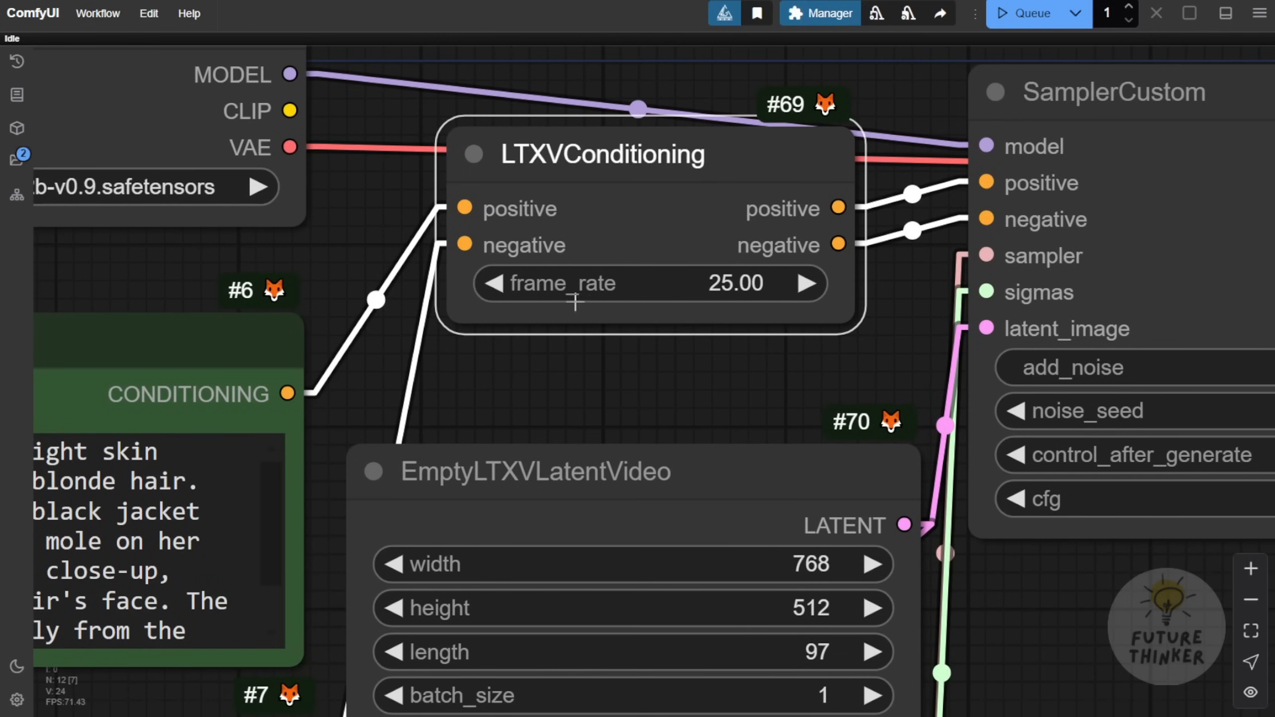
Step: Shift the EmptyLTXVLatentVideo node slightly up and set its length to 121
{"action": "scroll", "coordinate": [435, 383], "scroll_direction": "right", "scroll_amount": 5}
{"action": "left_click_drag", "start_coordinate": [441, 387], "coordinate": [626, 168]}
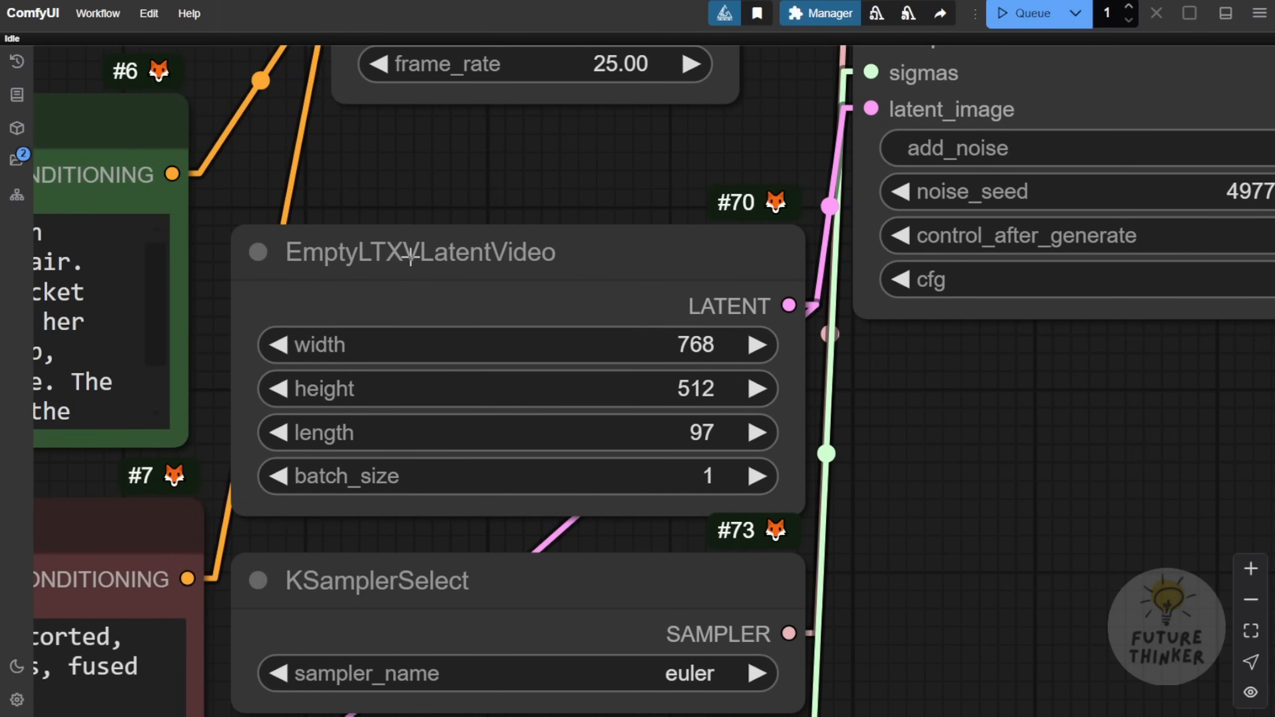
{"action": "left_click_drag", "start_coordinate": [523, 257], "coordinate": [522, 224]}
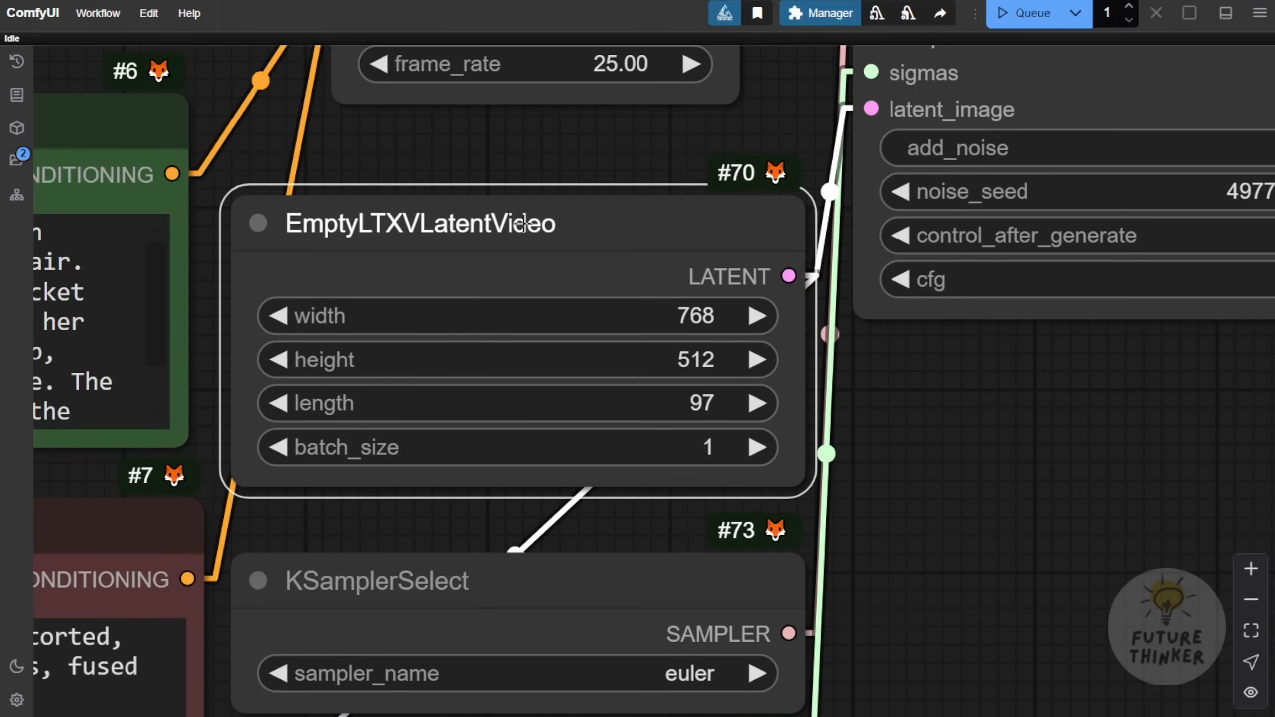
{"action": "left_click", "coordinate": [755, 404]}
{"action": "left_click", "coordinate": [755, 403]}
{"action": "left_click", "coordinate": [755, 404]}
Step: Move the KSamplerSelect node directly below the SamplerCustom node
{"action": "scroll", "coordinate": [656, 242], "scroll_direction": "down", "scroll_amount": 5}
{"action": "left_click_drag", "start_coordinate": [891, 469], "coordinate": [843, 217]}
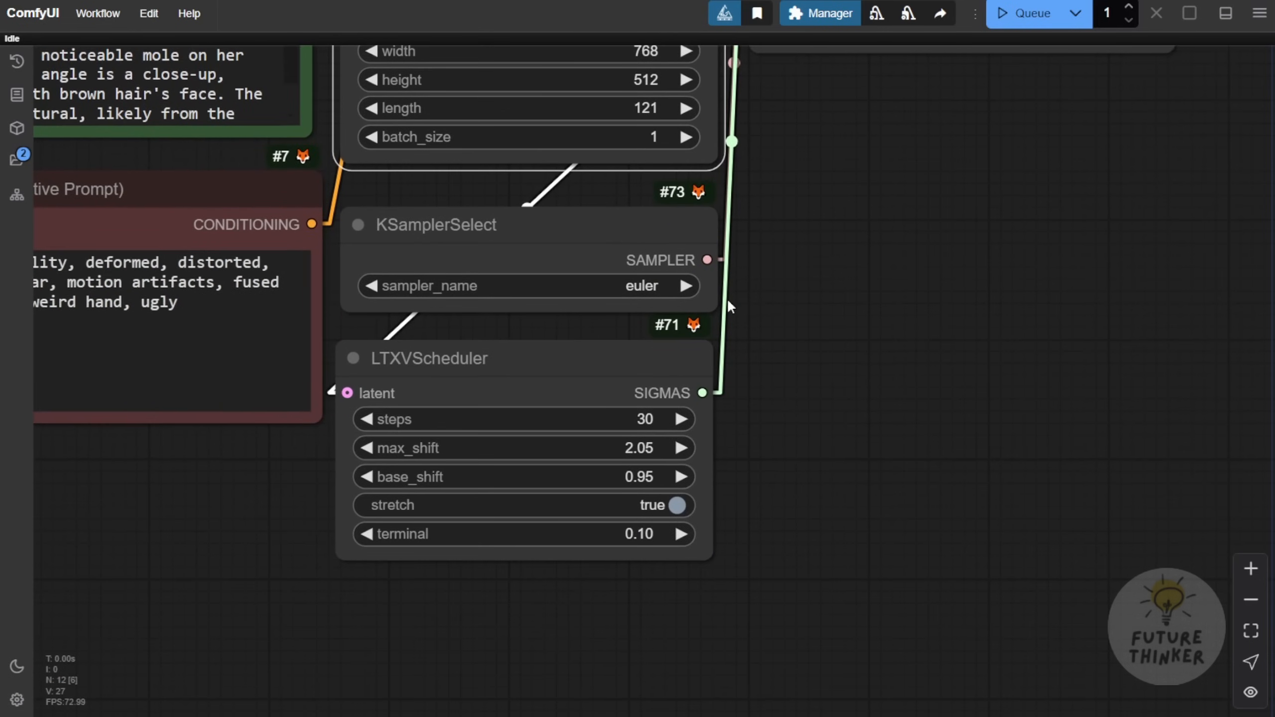
{"action": "left_click_drag", "start_coordinate": [609, 238], "coordinate": [966, 144]}
{"action": "left_click_drag", "start_coordinate": [987, 262], "coordinate": [908, 442]}
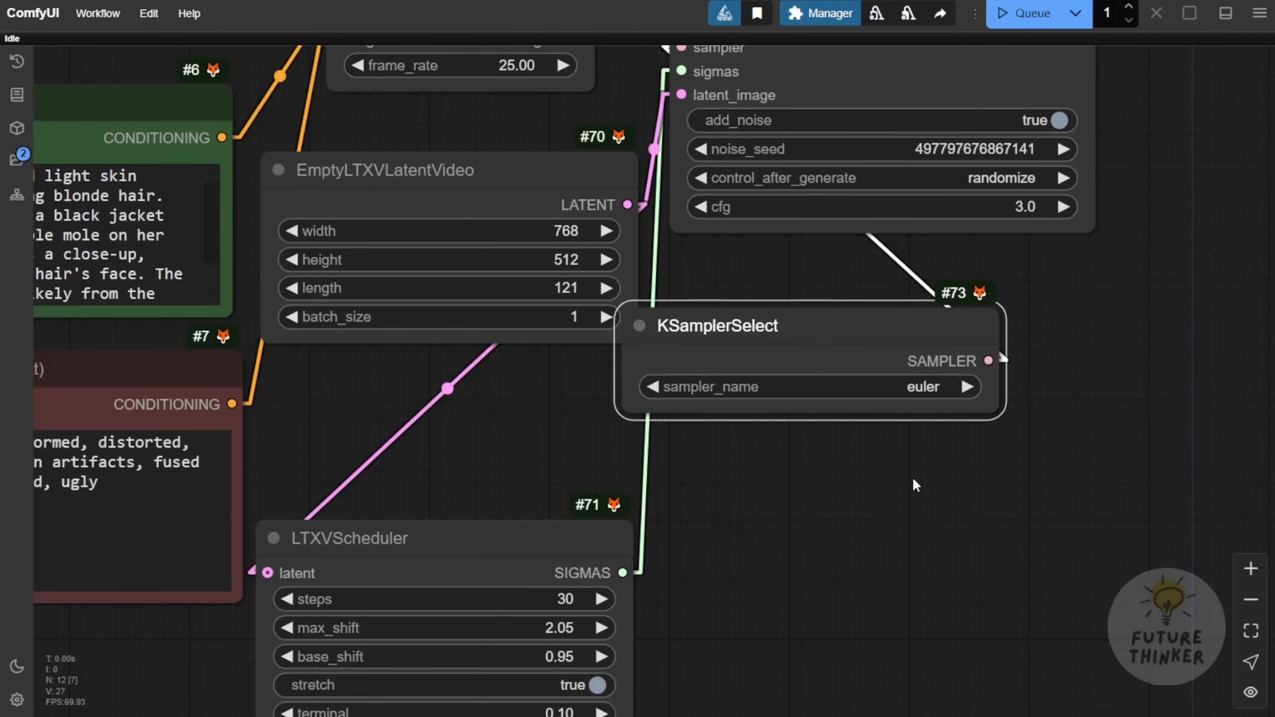
{"action": "left_click_drag", "start_coordinate": [874, 332], "coordinate": [919, 285]}
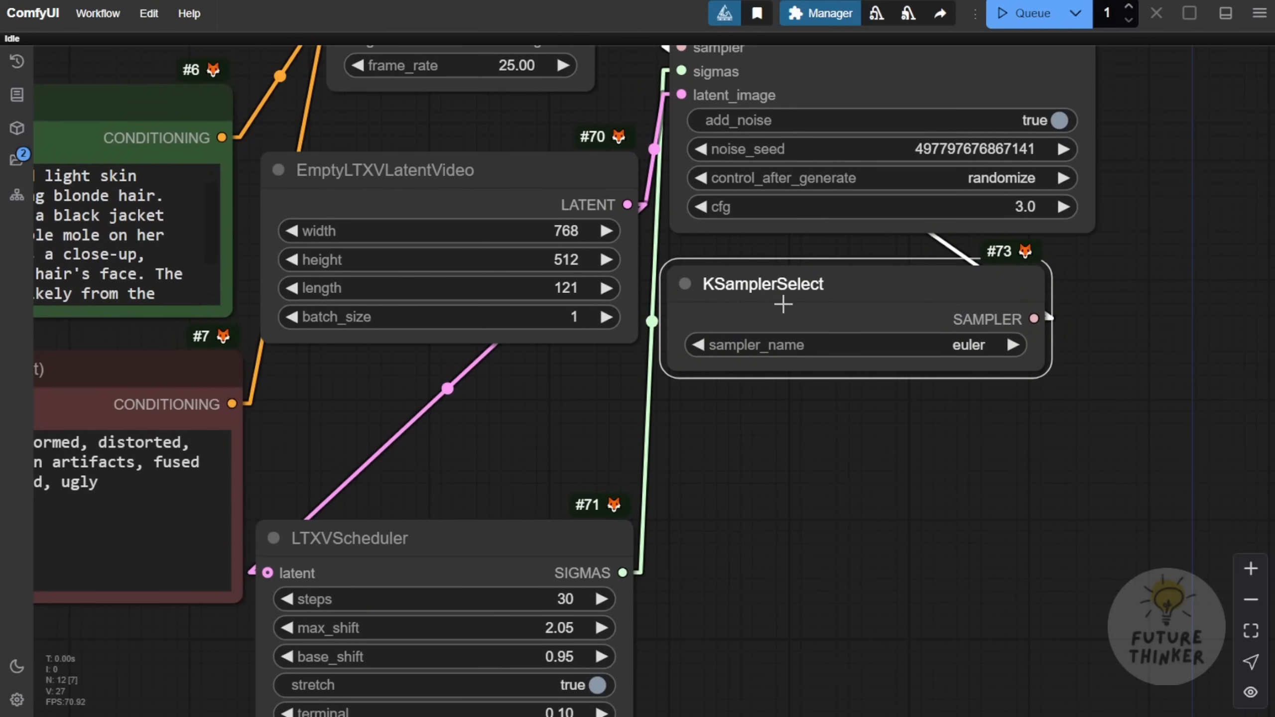
Step: Place the EmptyLTXVLatentVideo node below the negative prompt node, with the LTXVScheduler node just to its right
{"action": "scroll", "coordinate": [882, 348], "scroll_direction": "up", "scroll_amount": 3}
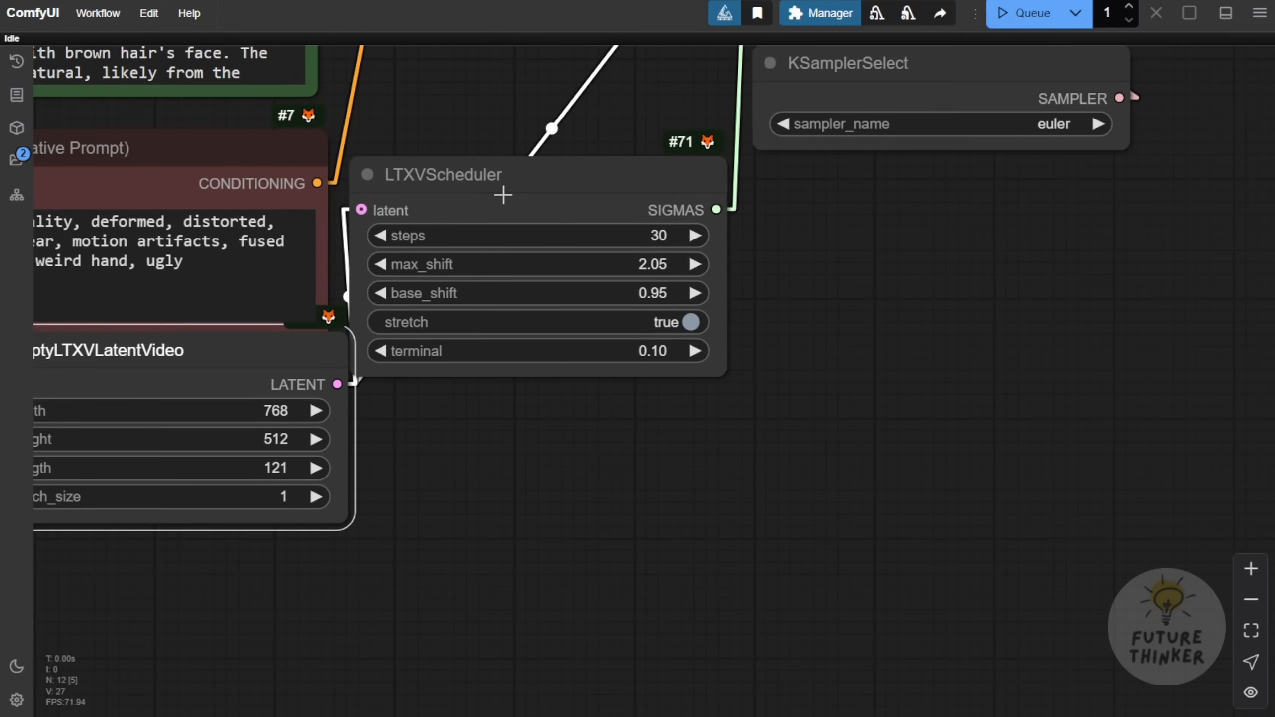
{"action": "left_click_drag", "start_coordinate": [503, 195], "coordinate": [634, 390]}
{"action": "left_click_drag", "start_coordinate": [326, 350], "coordinate": [364, 442]}
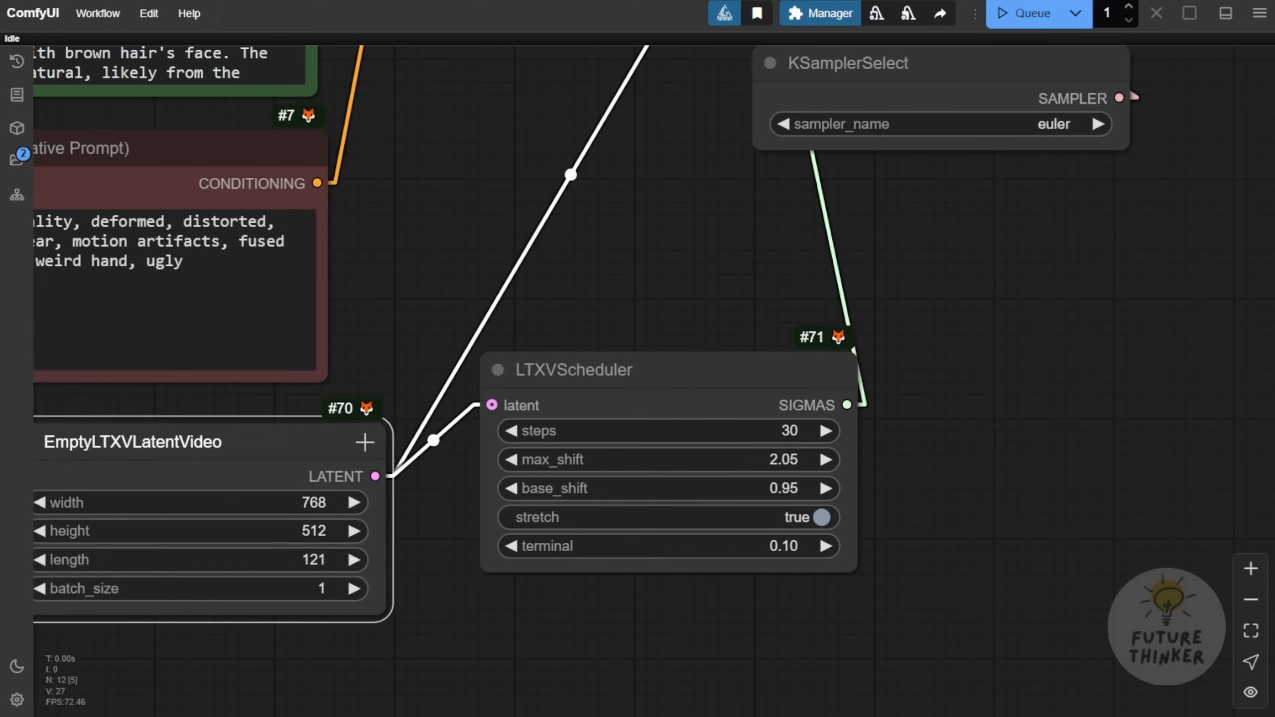
{"action": "left_click_drag", "start_coordinate": [456, 282], "coordinate": [643, 137]}
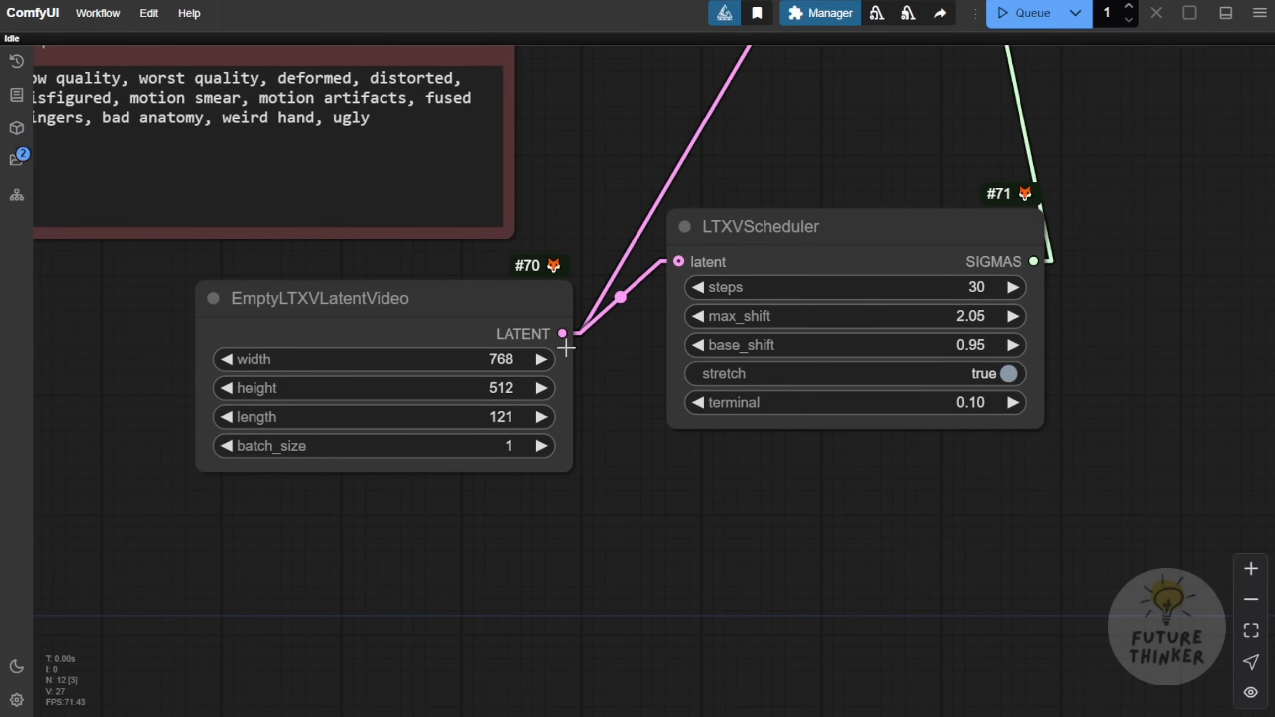
Step: Follow the links from the LTXVScheduler node to SamplerCustom and on to the VAE Decode node
{"action": "left_click_drag", "start_coordinate": [796, 166], "coordinate": [484, 433]}
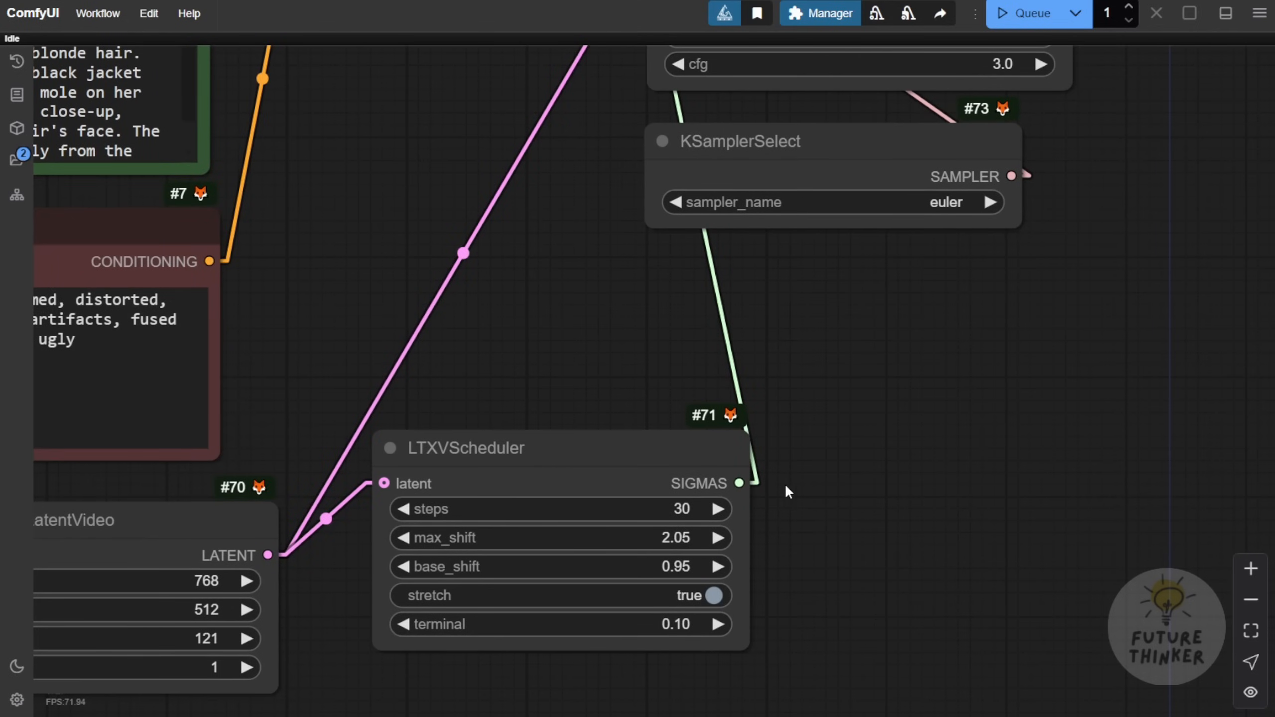
{"action": "left_click_drag", "start_coordinate": [748, 390], "coordinate": [588, 675]}
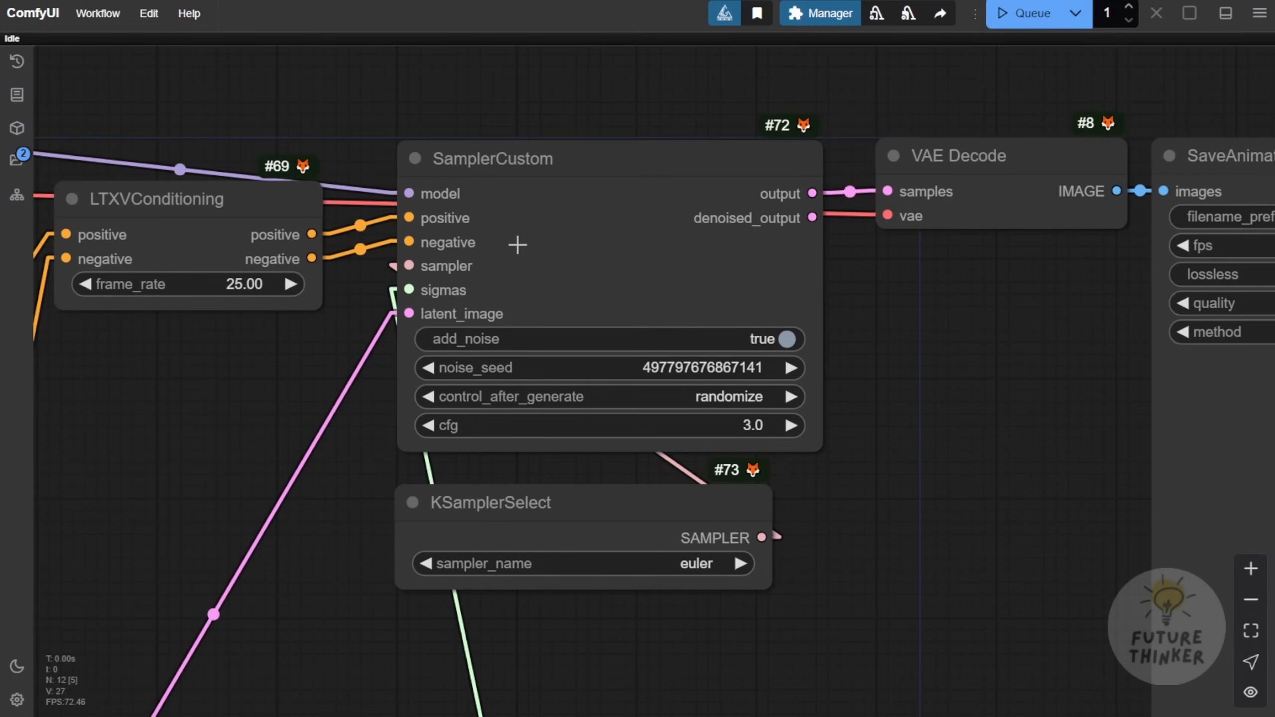
{"action": "left_click", "coordinate": [508, 167]}
{"action": "scroll", "coordinate": [509, 168], "scroll_direction": "up", "scroll_amount": 4}
{"action": "scroll", "coordinate": [467, 166], "scroll_direction": "up", "scroll_amount": 1}
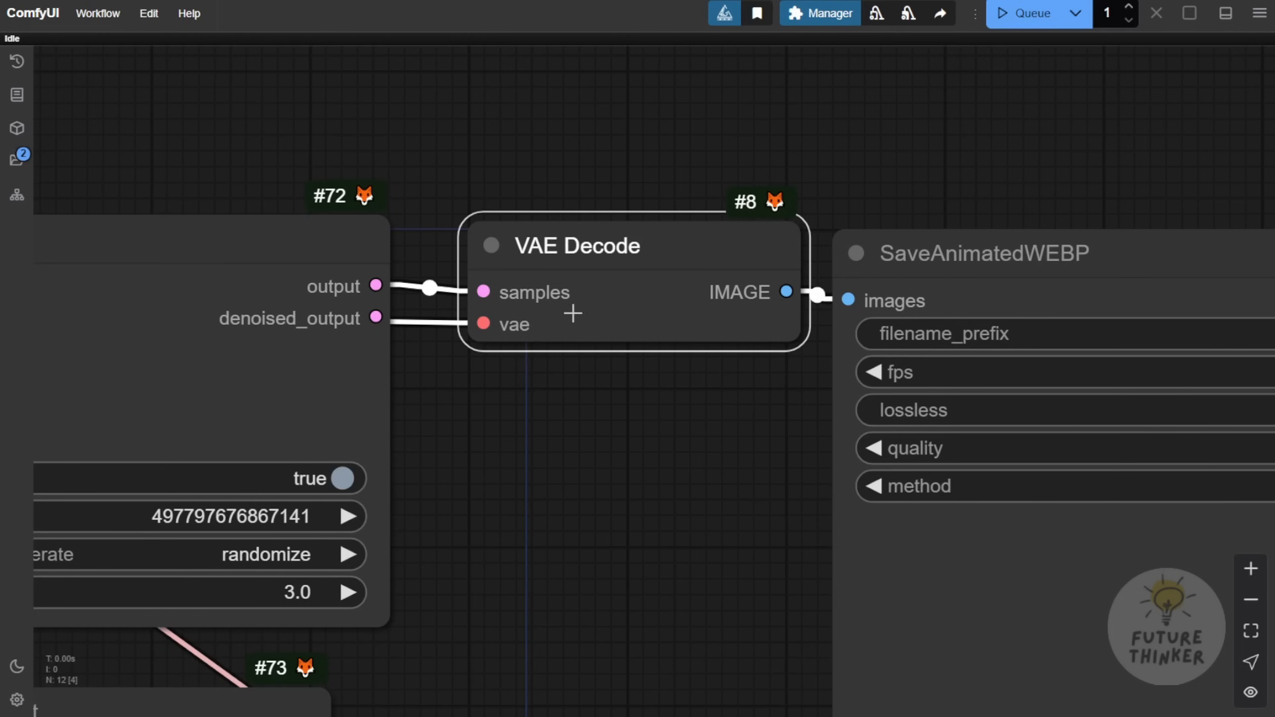
Step: Check the SaveAnimatedWEBP node's settings and delete the node
{"action": "left_click_drag", "start_coordinate": [890, 250], "coordinate": [612, 211]}
{"action": "scroll", "coordinate": [632, 427], "scroll_direction": "down", "scroll_amount": 3}
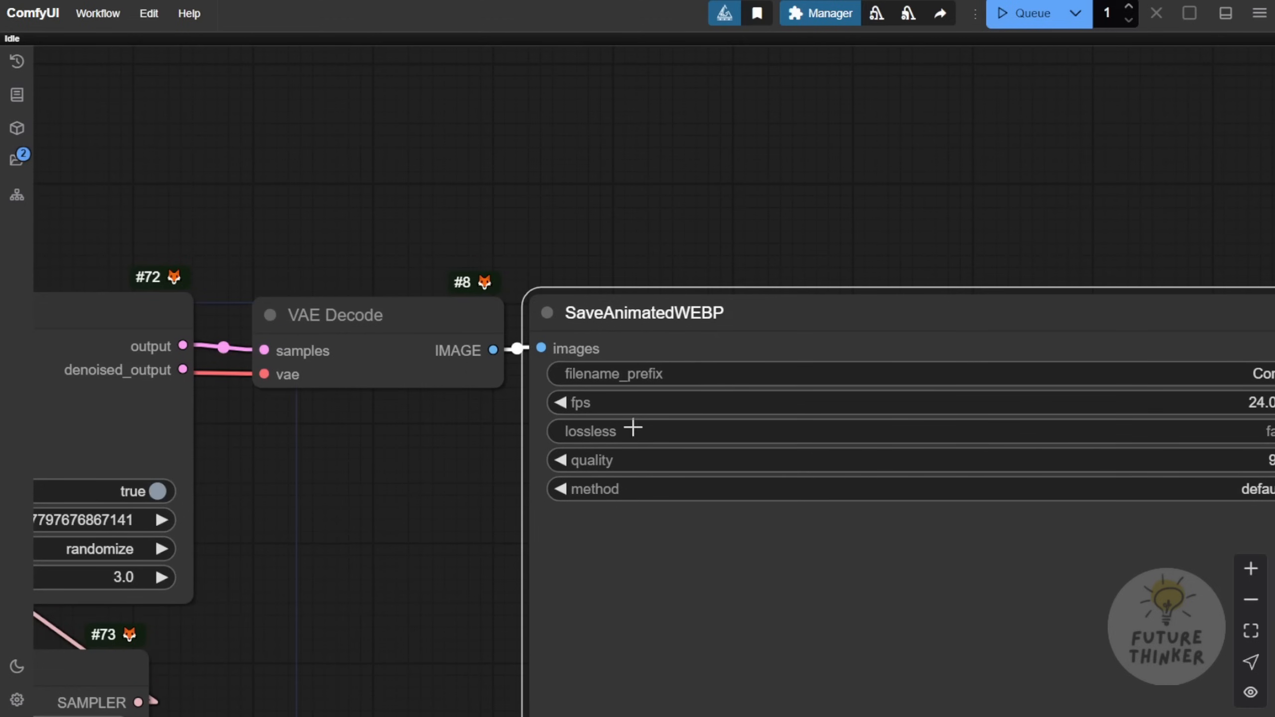
{"action": "left_click_drag", "start_coordinate": [681, 241], "coordinate": [549, 158]}
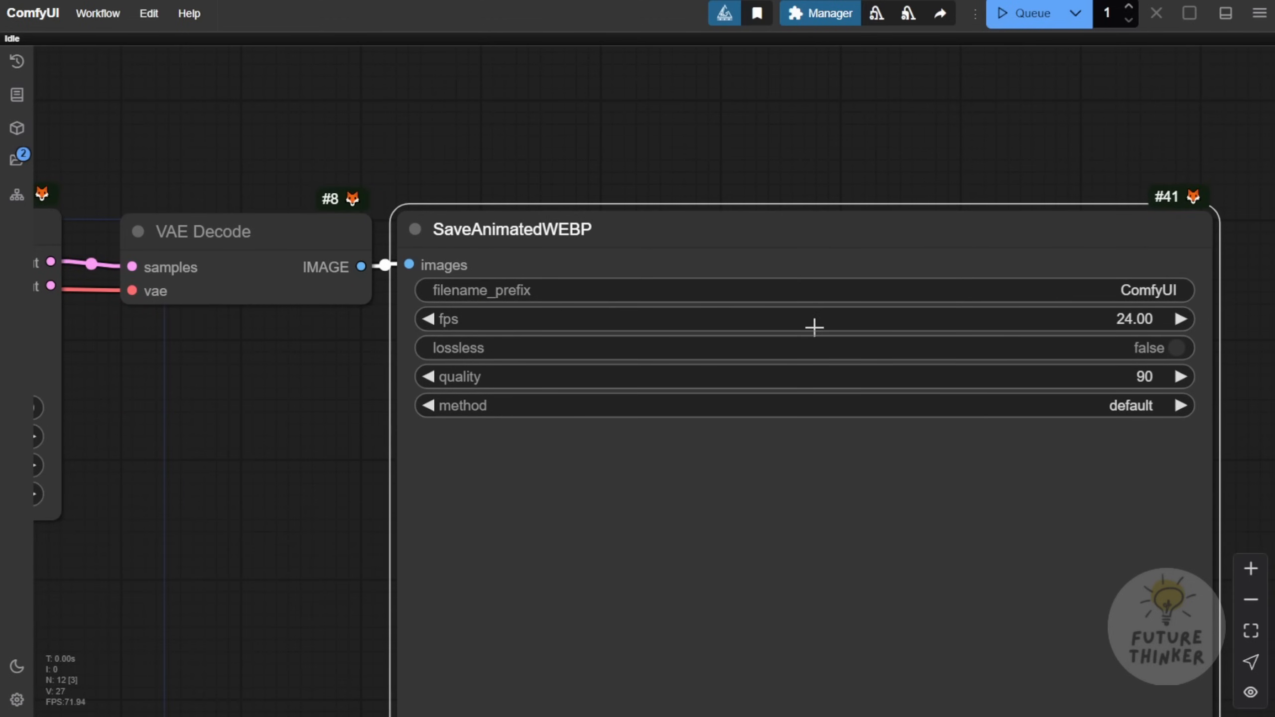
{"action": "key", "text": "Delete"}
Step: Add a Video Combine node beside VAE Decode and link the decoded IMAGE output to its images input
{"action": "double_click", "coordinate": [458, 250]}
{"action": "type", "text": "Vide"}
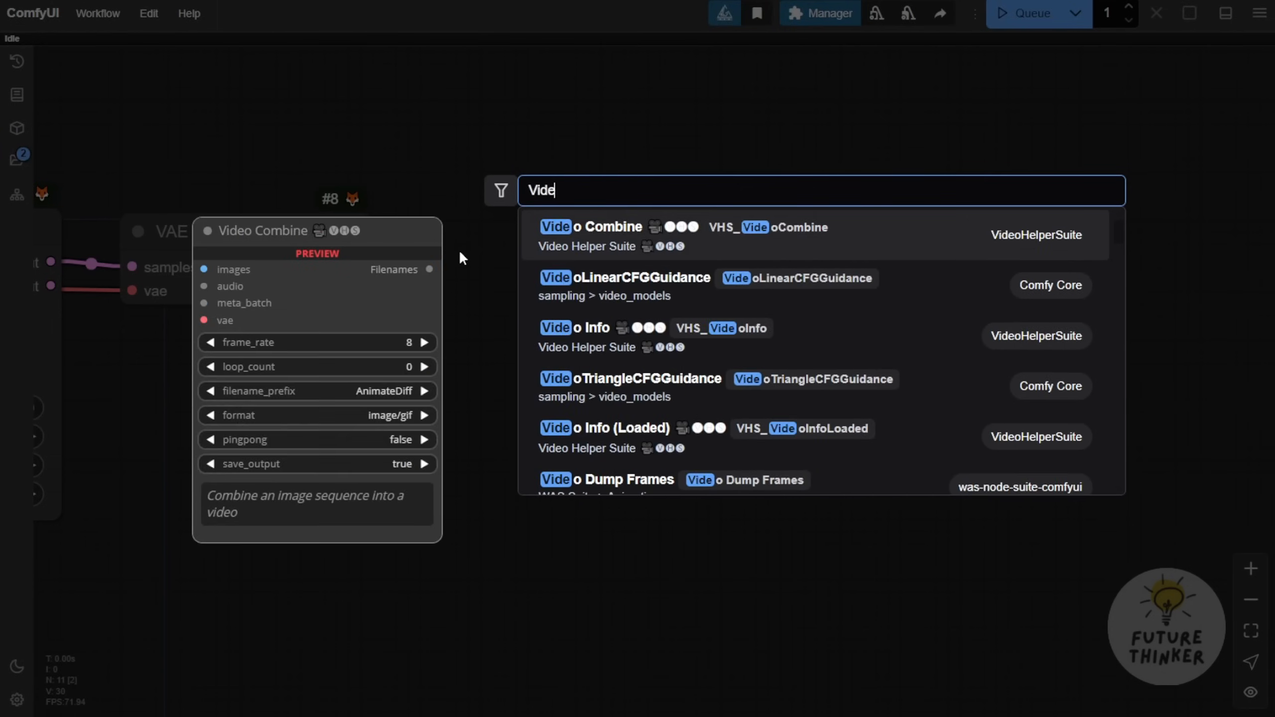
{"action": "key", "text": "Return"}
{"action": "left_click_drag", "start_coordinate": [377, 266], "coordinate": [473, 273]}
Step: Set the Video Combine node's save_output to false, format to video/h264-mp4 and frame_rate to 24
{"action": "left_click", "coordinate": [682, 516]}
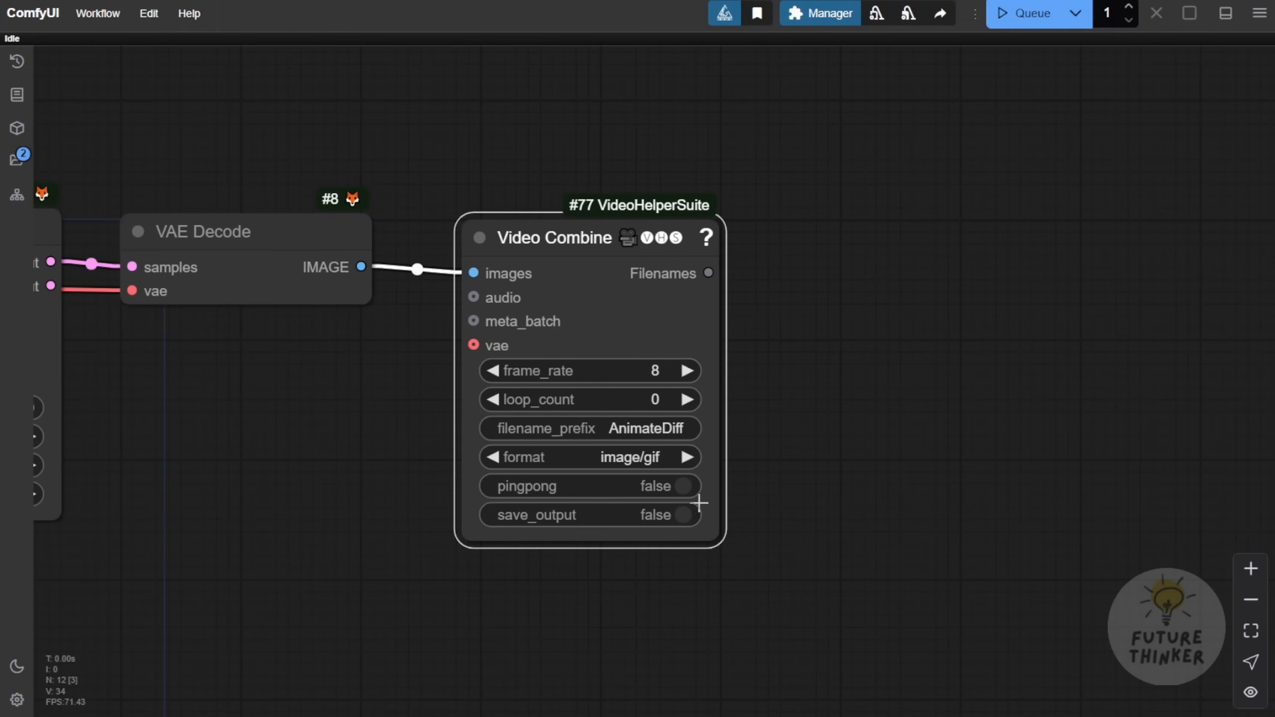
{"action": "left_click", "coordinate": [648, 456]}
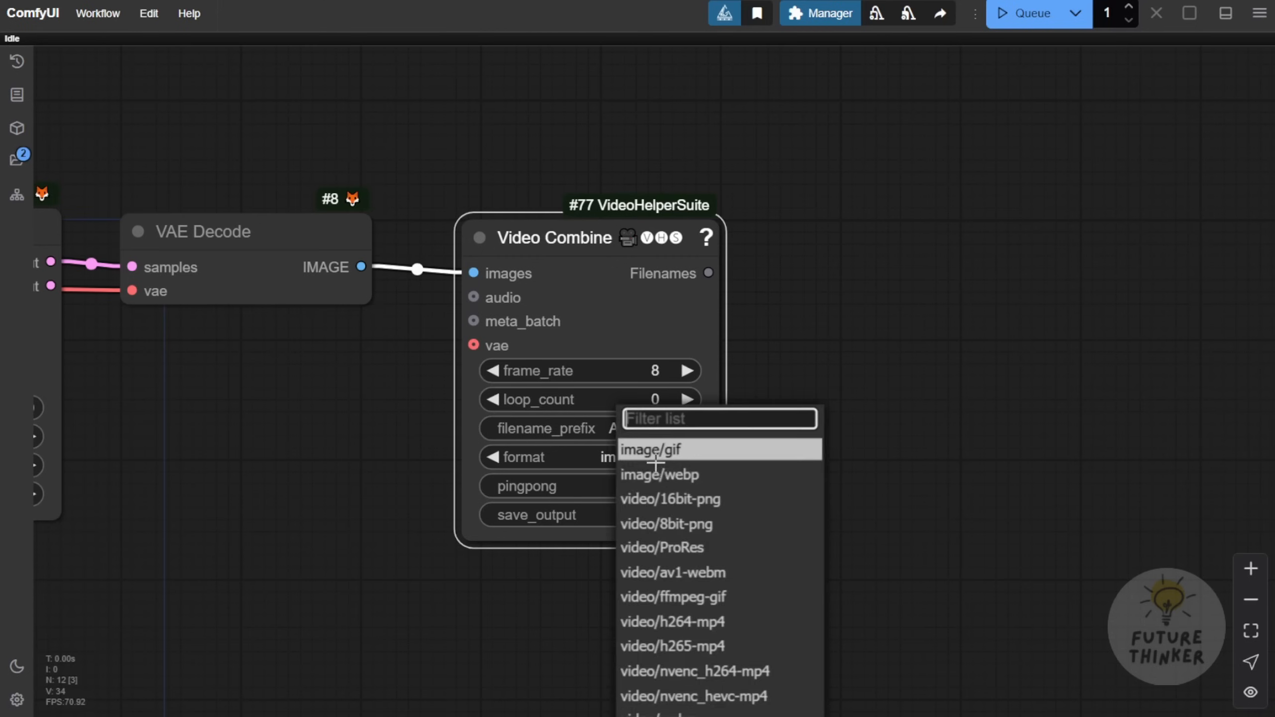
{"action": "left_click", "coordinate": [725, 621]}
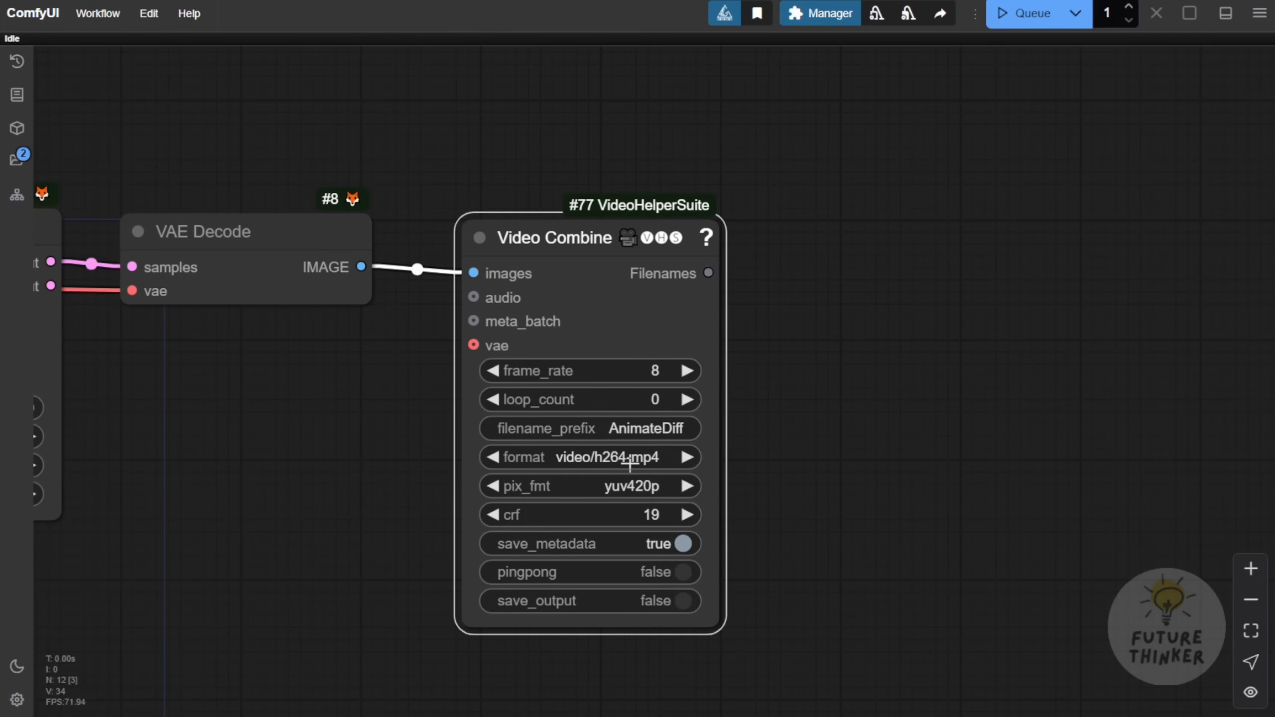
{"action": "left_click", "coordinate": [629, 370]}
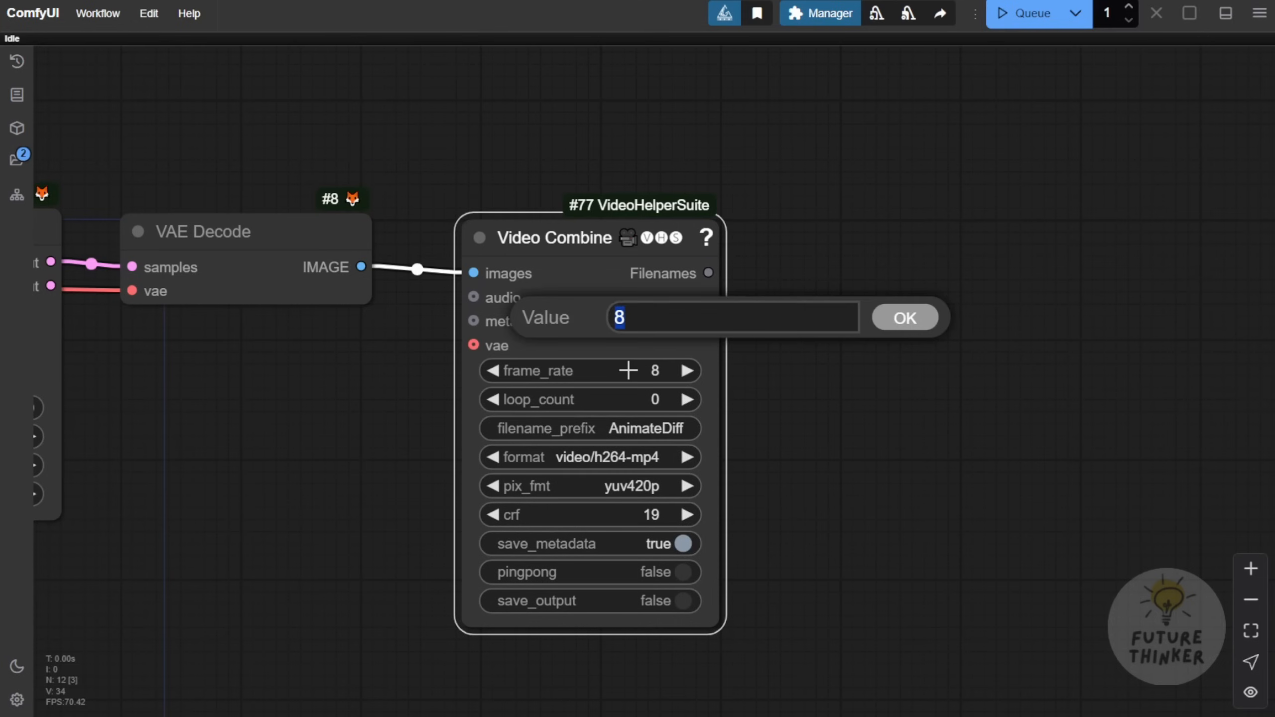
{"action": "type", "text": "24"}
{"action": "key", "text": "Return"}
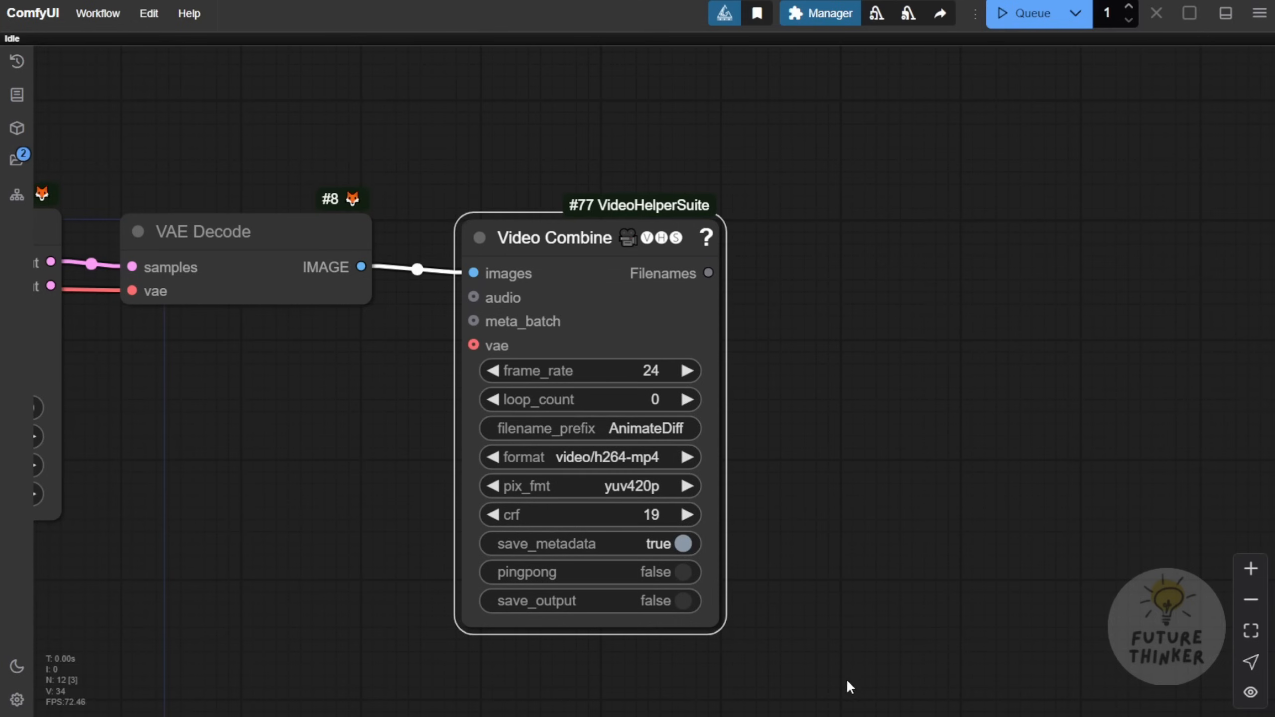
Step: Queue the workflow and view the generated video in the Video Combine node
{"action": "scroll", "coordinate": [853, 644], "scroll_direction": "down", "scroll_amount": 4}
{"action": "left_click_drag", "start_coordinate": [804, 648], "coordinate": [628, 413]}
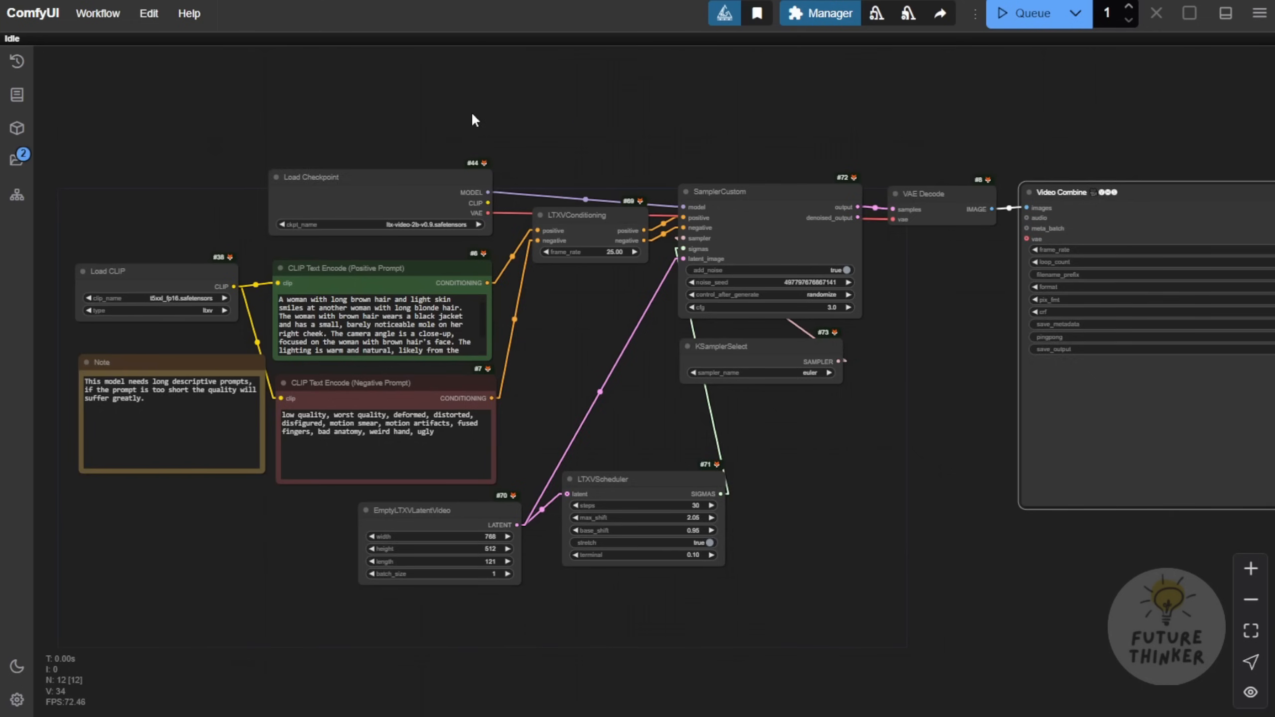
{"action": "scroll", "coordinate": [486, 289], "scroll_direction": "up", "scroll_amount": 5}
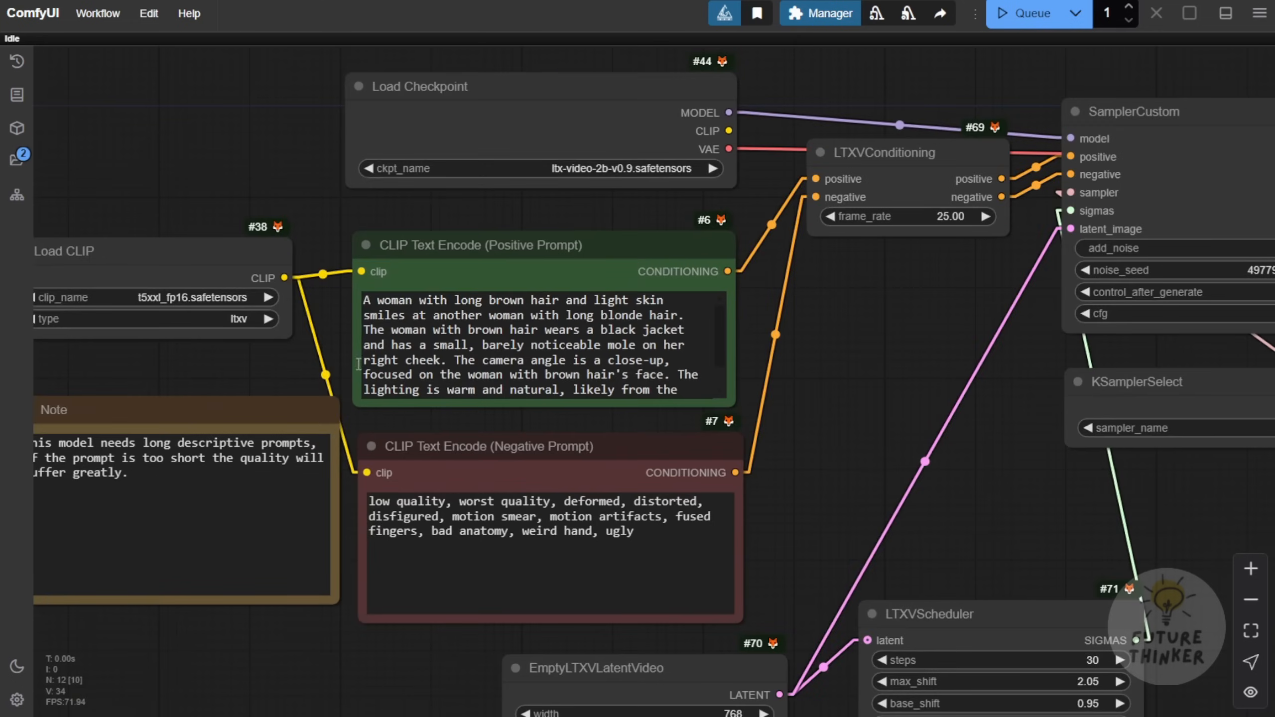
{"action": "left_click", "coordinate": [1020, 14]}
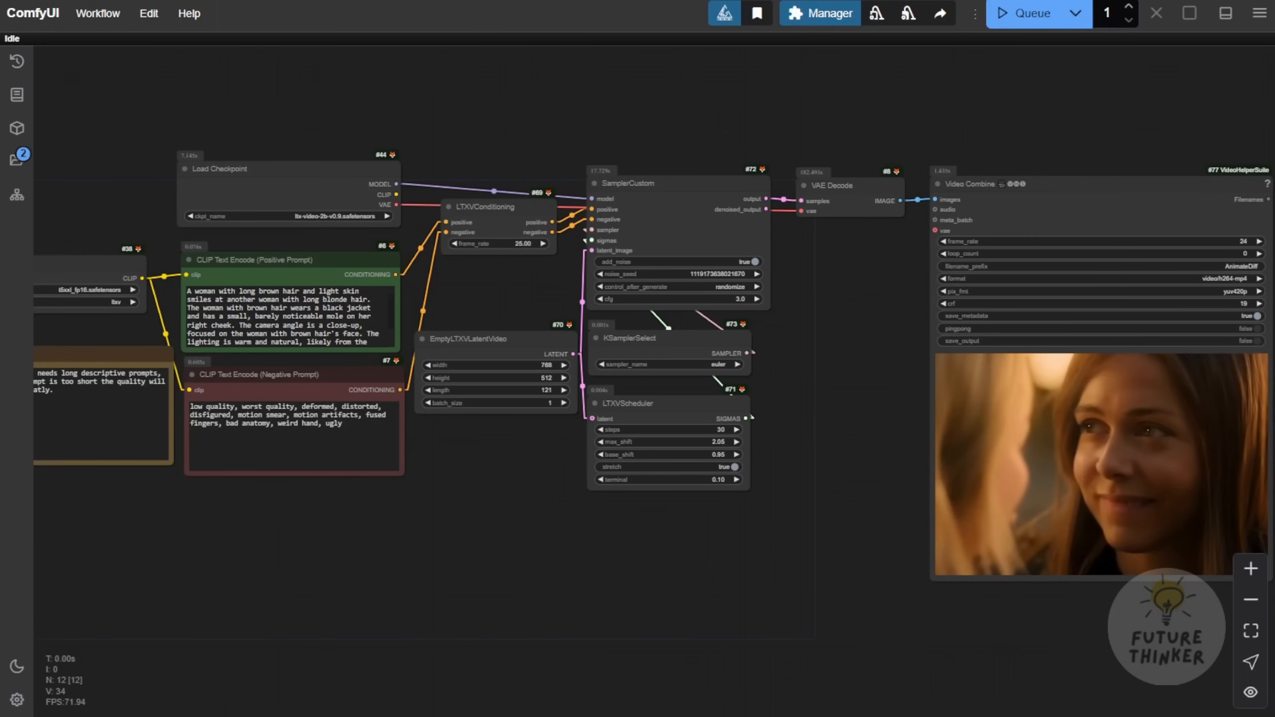
{"action": "scroll", "coordinate": [600, 407], "scroll_direction": "up", "scroll_amount": 5}
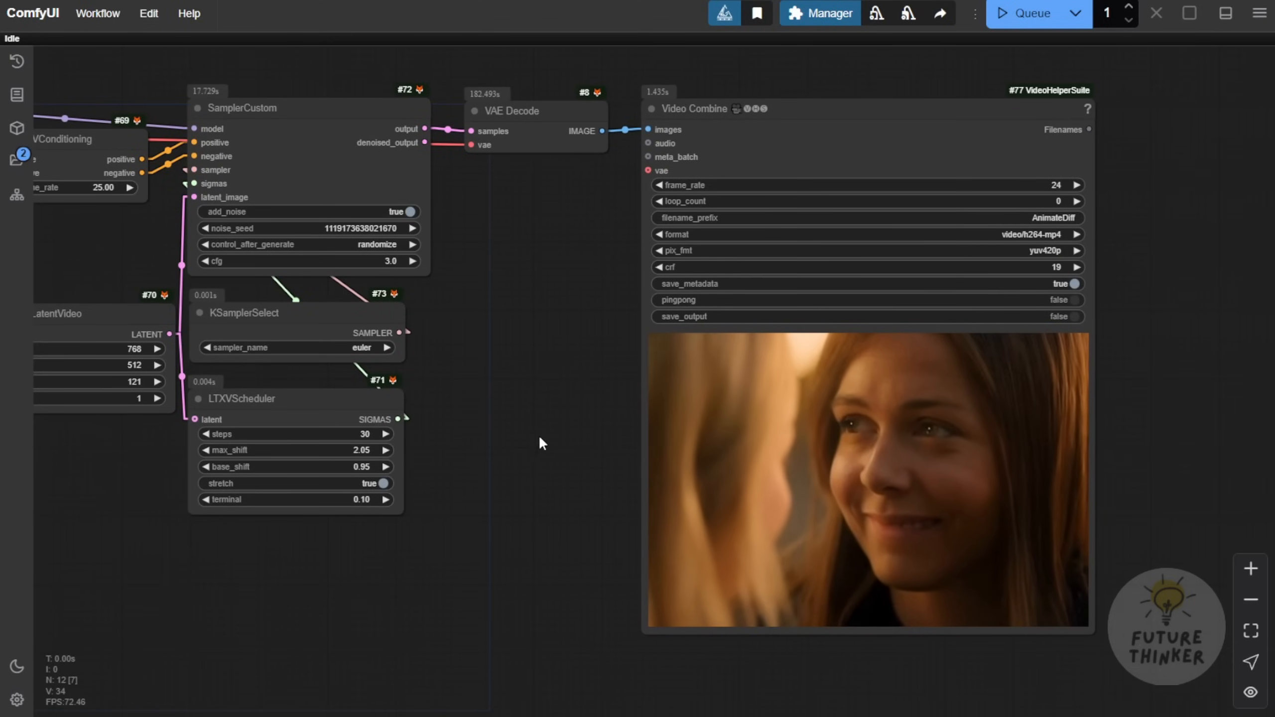
{"action": "left_click_drag", "start_coordinate": [539, 437], "coordinate": [870, 499]}
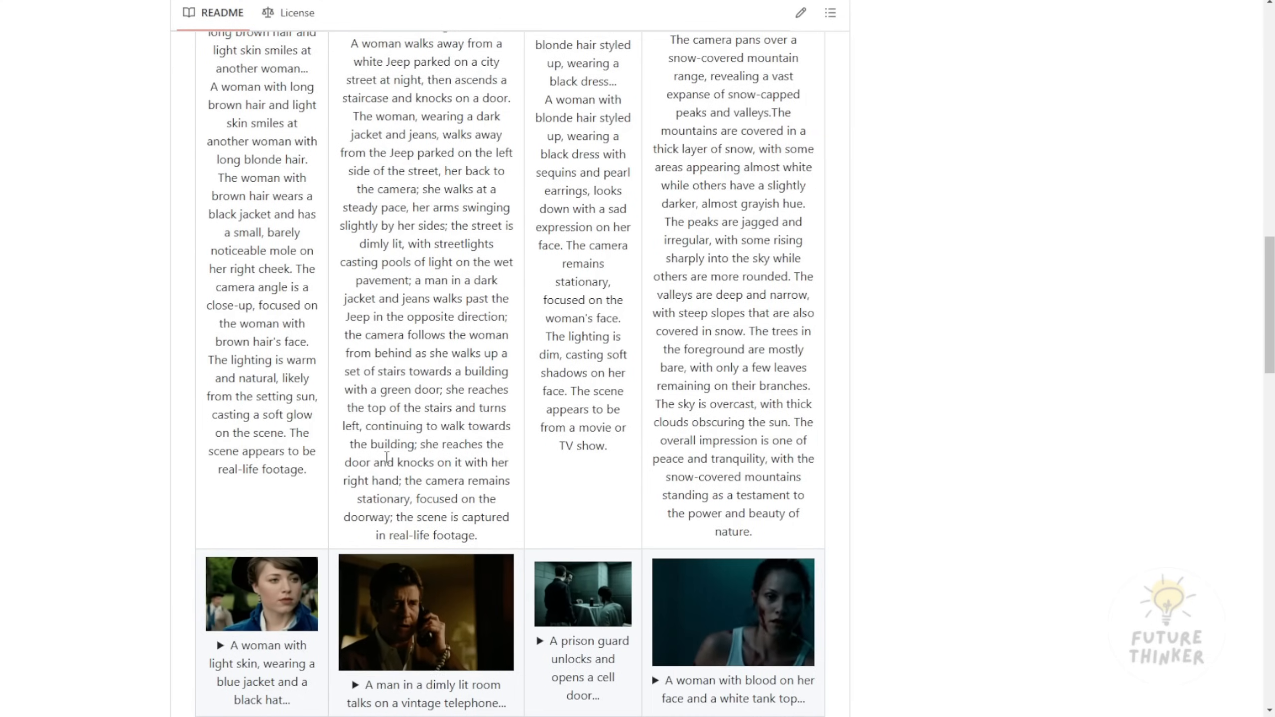
Step: Switch to the LTX-Video README page and look through its example videos and prompts
{"action": "scroll", "coordinate": [411, 475], "scroll_direction": "down", "scroll_amount": 5}
{"action": "scroll", "coordinate": [412, 474], "scroll_direction": "down", "scroll_amount": 3}
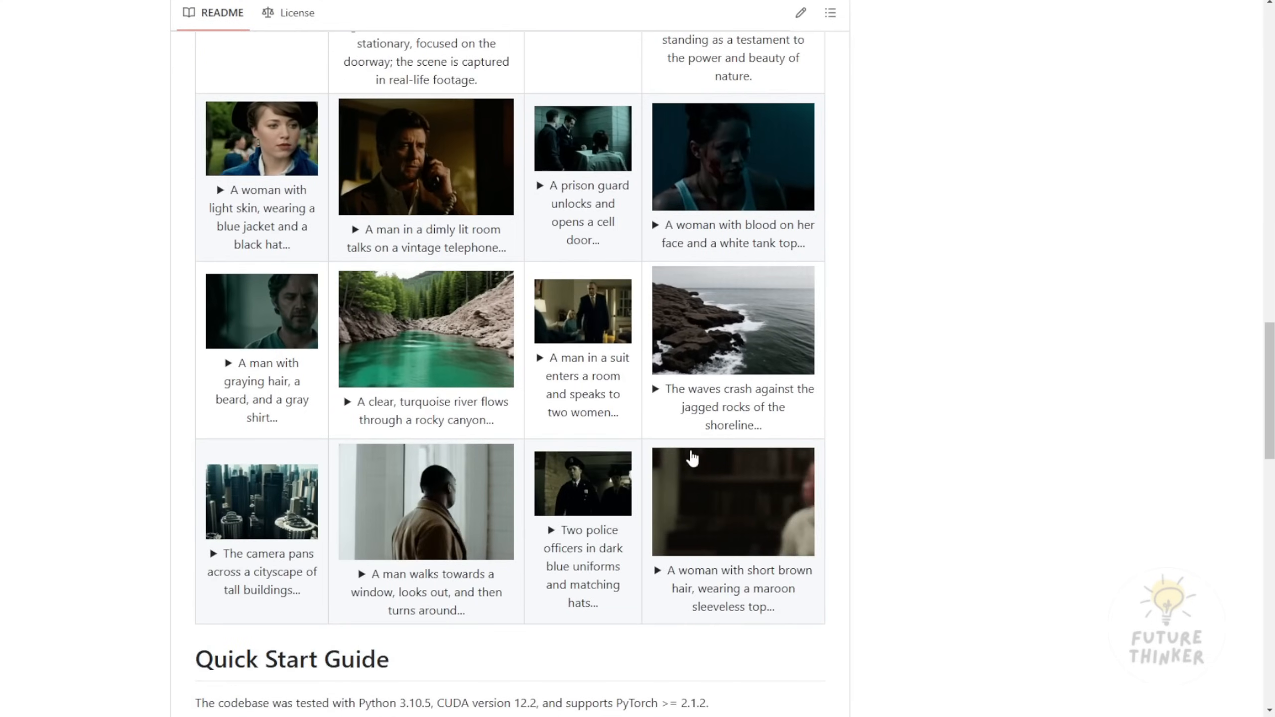
Step: Return to ComfyUI and look over the LTXV workflow nodes and the generated video of the smiling woman
{"action": "scroll", "coordinate": [453, 473], "scroll_direction": "up", "scroll_amount": 12}
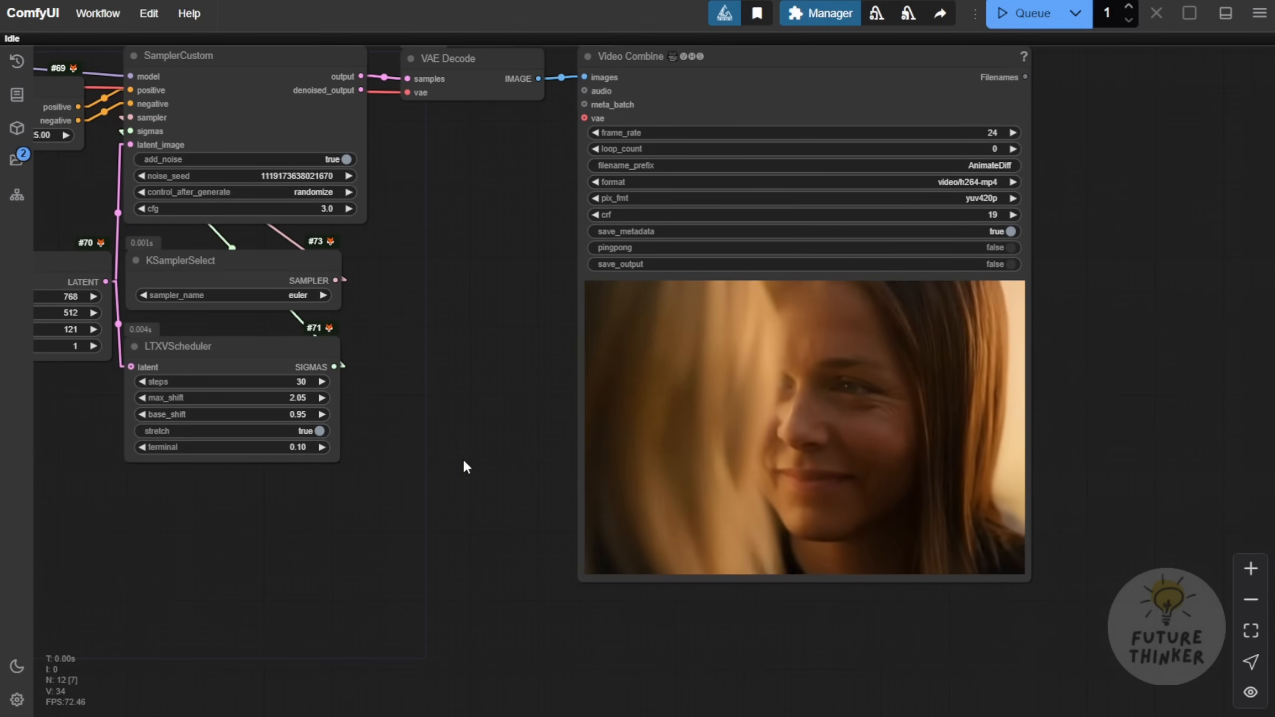
{"action": "scroll", "coordinate": [428, 486], "scroll_direction": "down", "scroll_amount": 3}
{"action": "left_click_drag", "start_coordinate": [427, 483], "coordinate": [604, 484]}
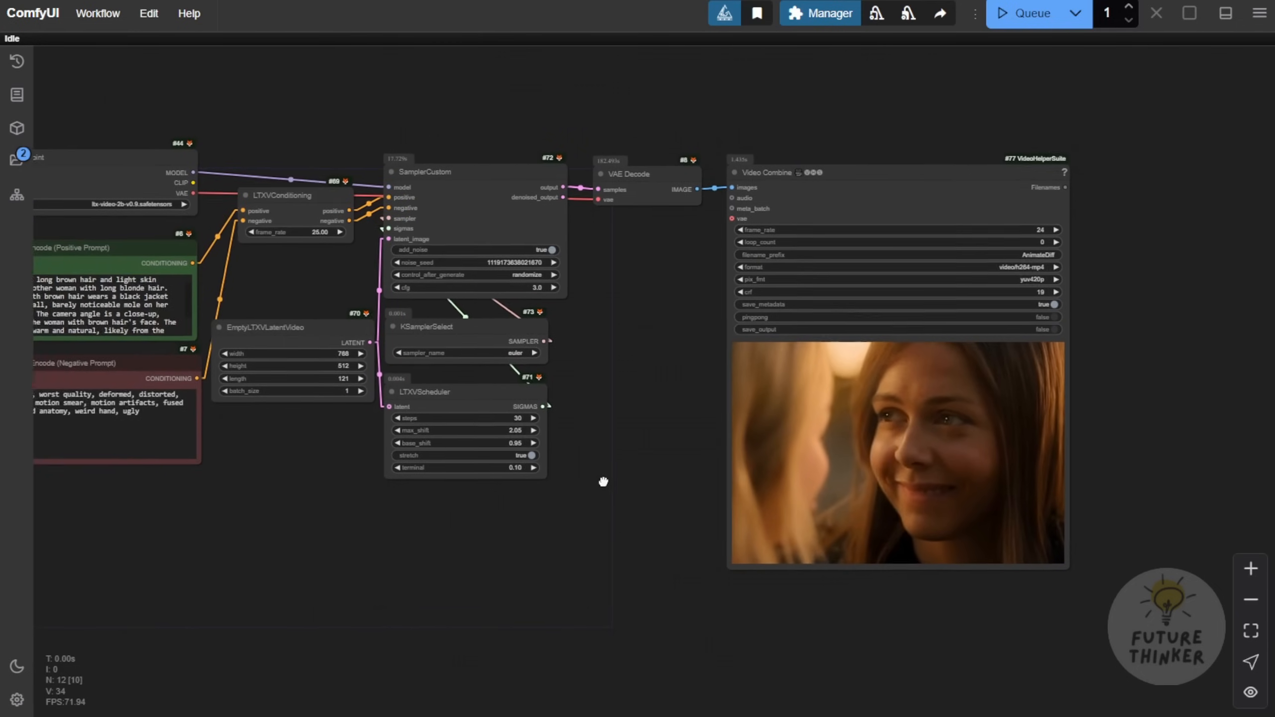
{"action": "left_click_drag", "start_coordinate": [640, 548], "coordinate": [791, 567]}
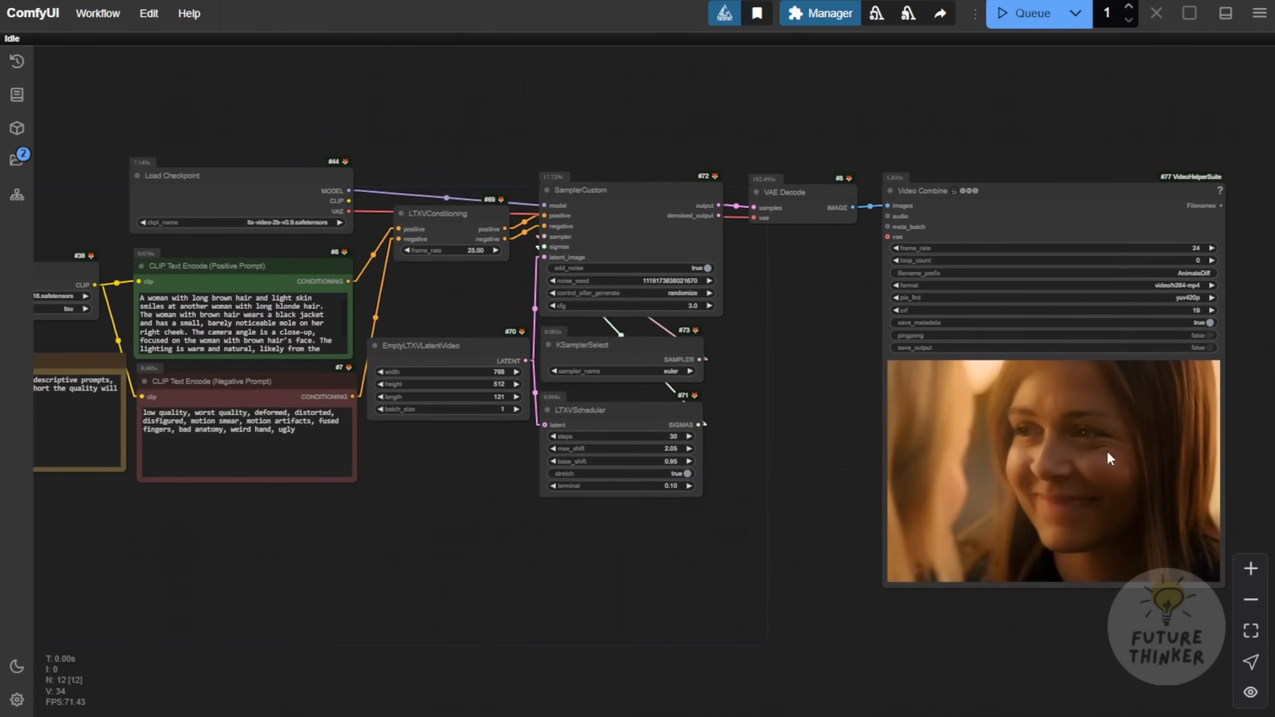
{"action": "left_click_drag", "start_coordinate": [530, 587], "coordinate": [846, 624]}
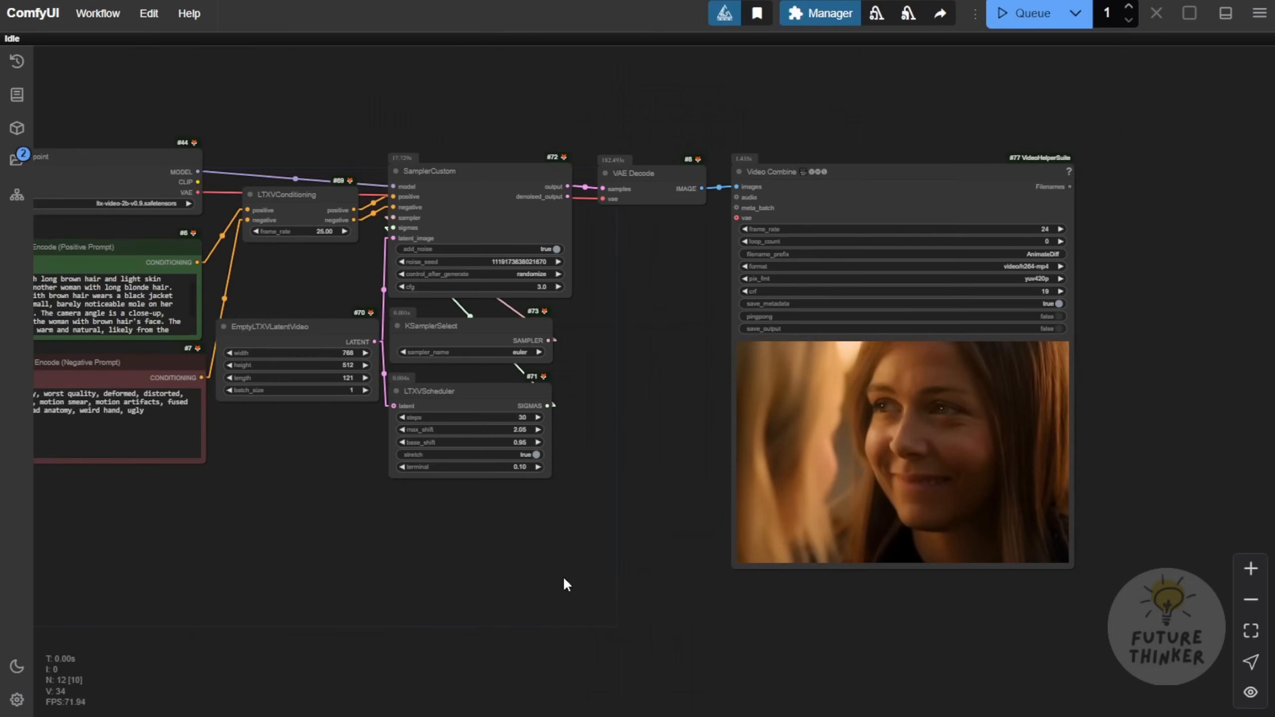
{"action": "left_click_drag", "start_coordinate": [564, 582], "coordinate": [792, 552]}
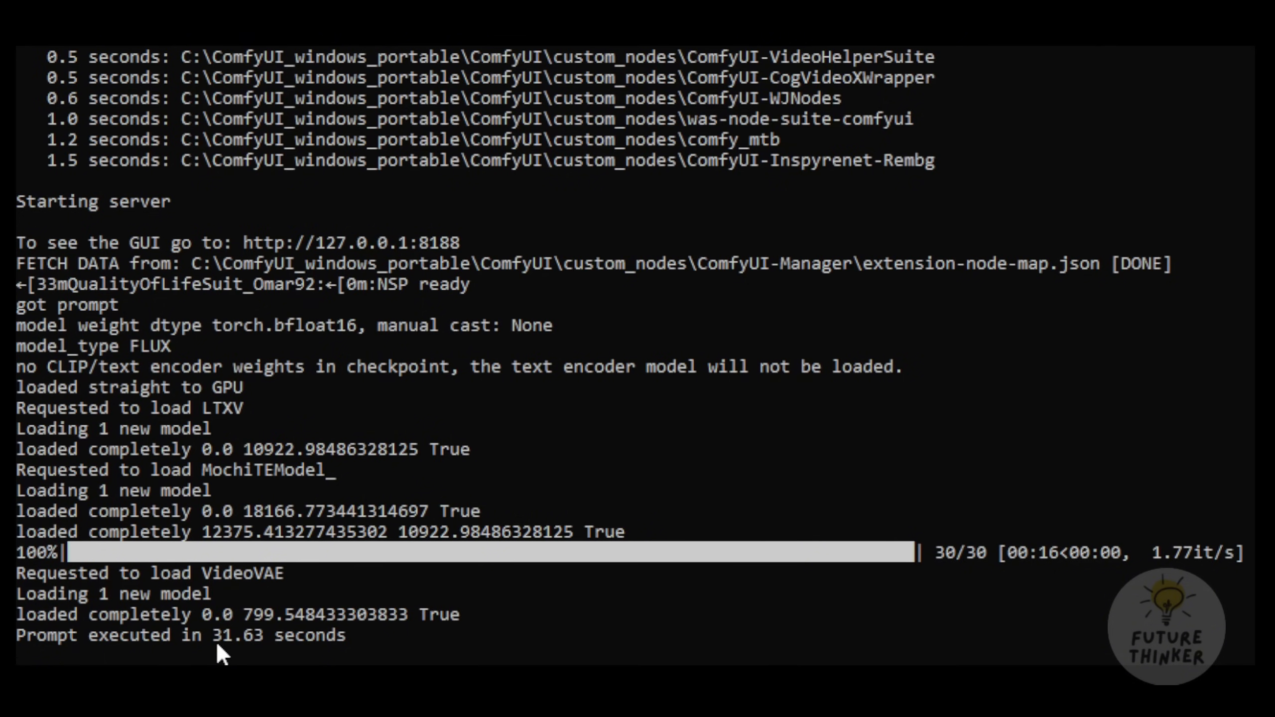
Step: Switch to the ComfyUI console and check the prompt execution time and the GPU device in the log
{"action": "scroll", "coordinate": [586, 345], "scroll_direction": "up", "scroll_amount": 20}
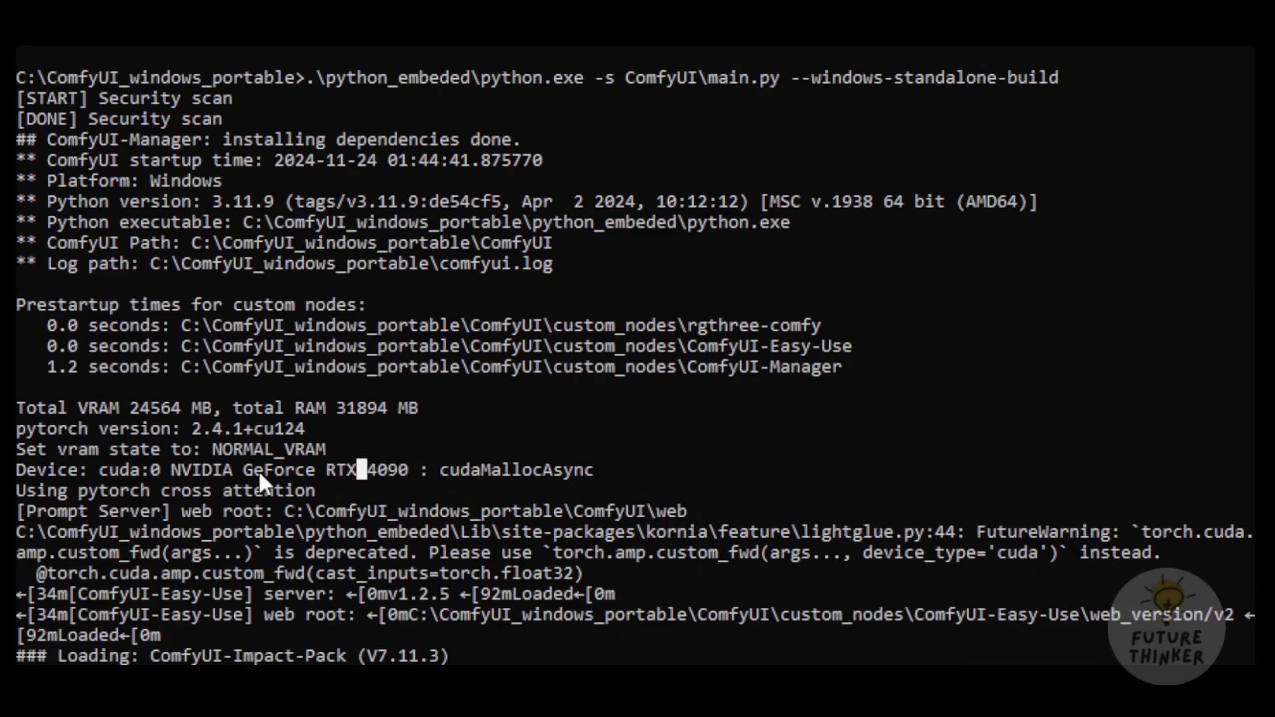
{"action": "scroll", "coordinate": [486, 428], "scroll_direction": "down", "scroll_amount": 20}
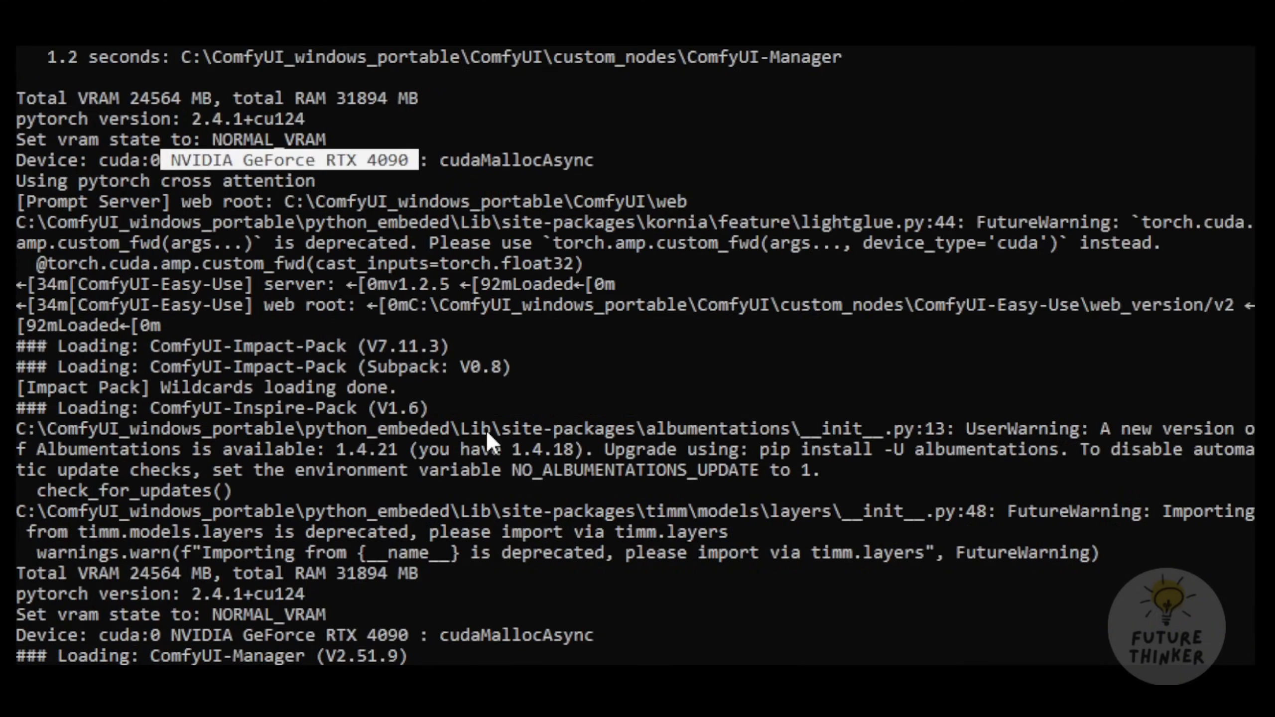
{"action": "scroll", "coordinate": [484, 445], "scroll_direction": "down", "scroll_amount": 10}
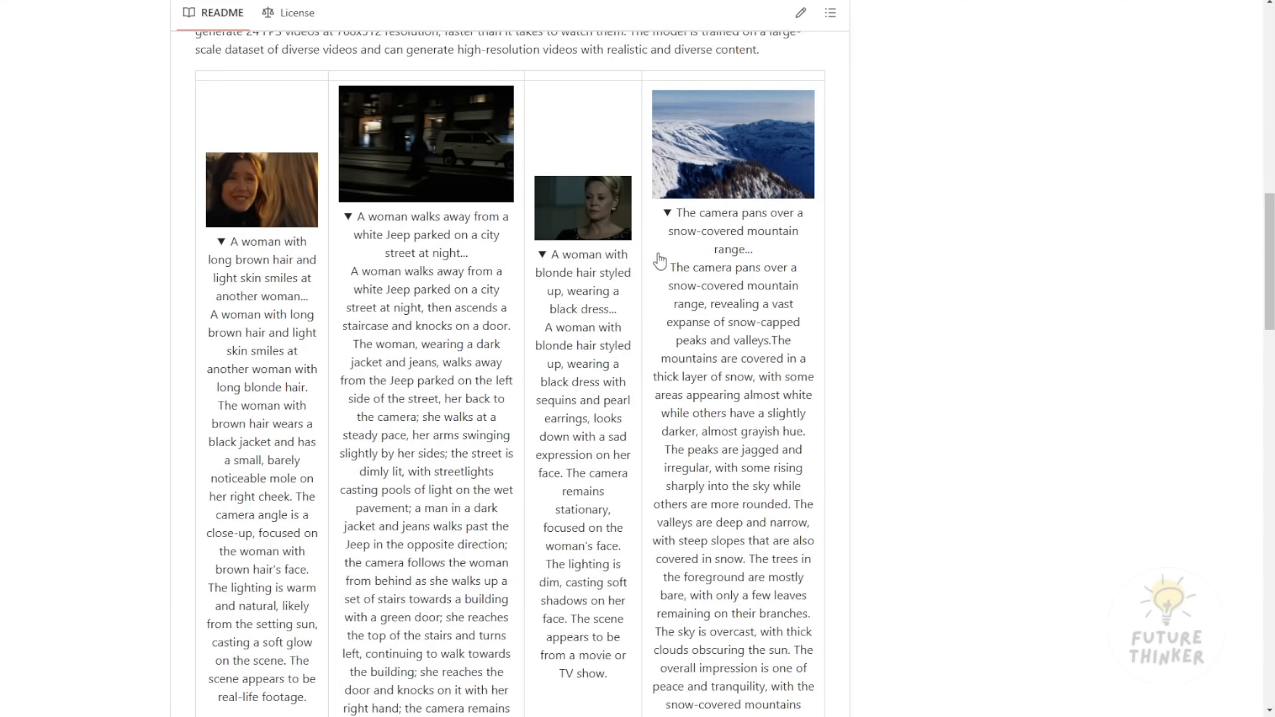
Step: Replace the positive prompt with the README's full snow-covered mountain range example and nudge that node slightly upward
{"action": "left_click_drag", "start_coordinate": [679, 213], "coordinate": [742, 530]}
{"action": "scroll", "coordinate": [773, 636], "scroll_direction": "down", "scroll_amount": 2}
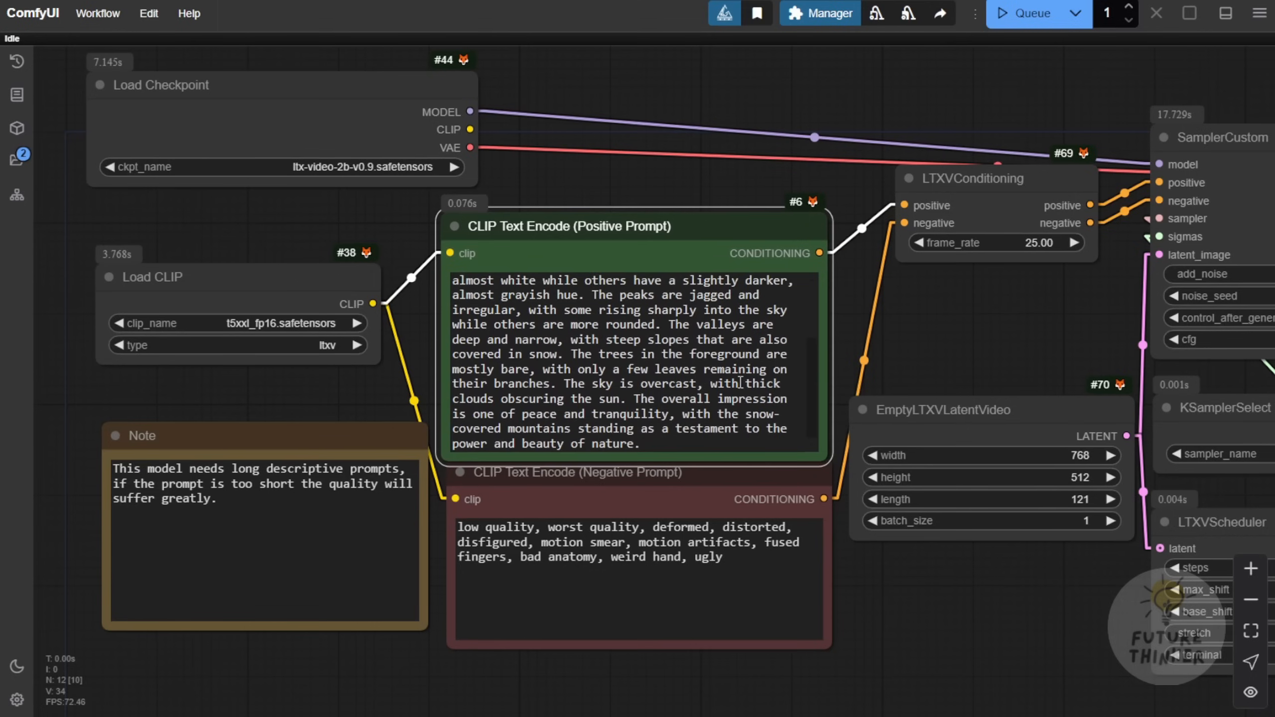
{"action": "scroll", "coordinate": [740, 382], "scroll_direction": "up", "scroll_amount": 3}
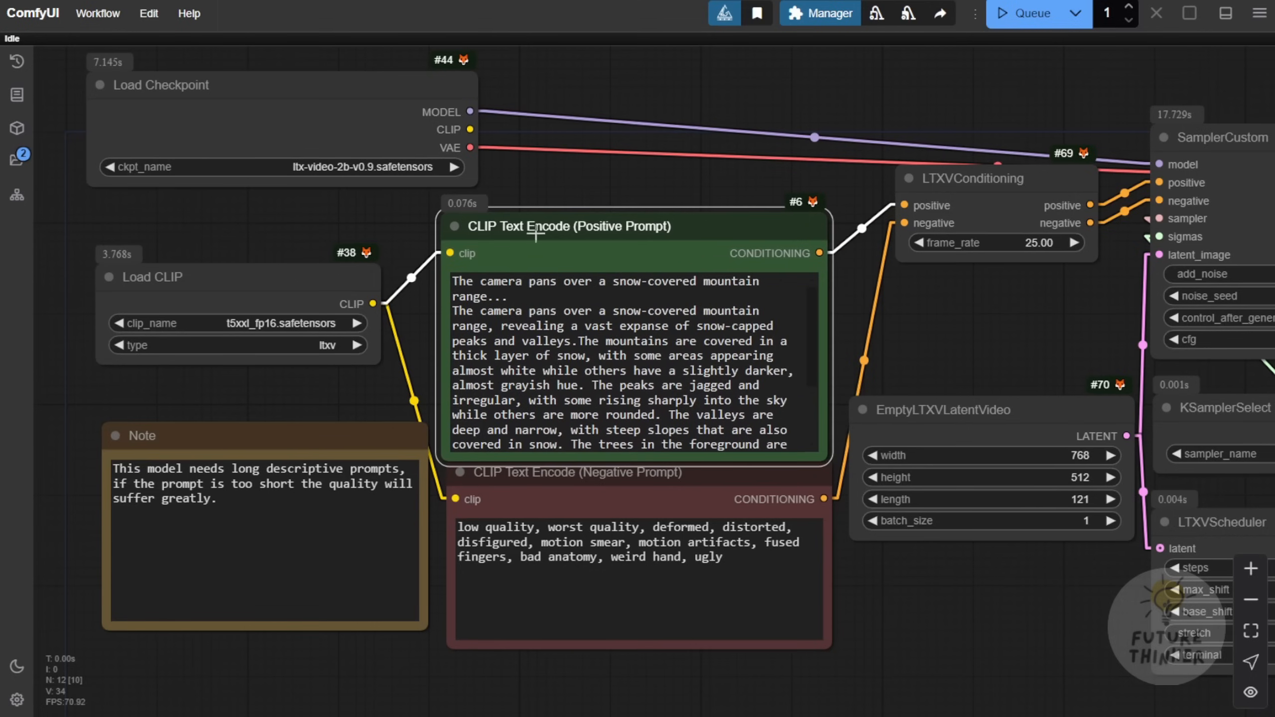
{"action": "left_click_drag", "start_coordinate": [535, 232], "coordinate": [538, 216]}
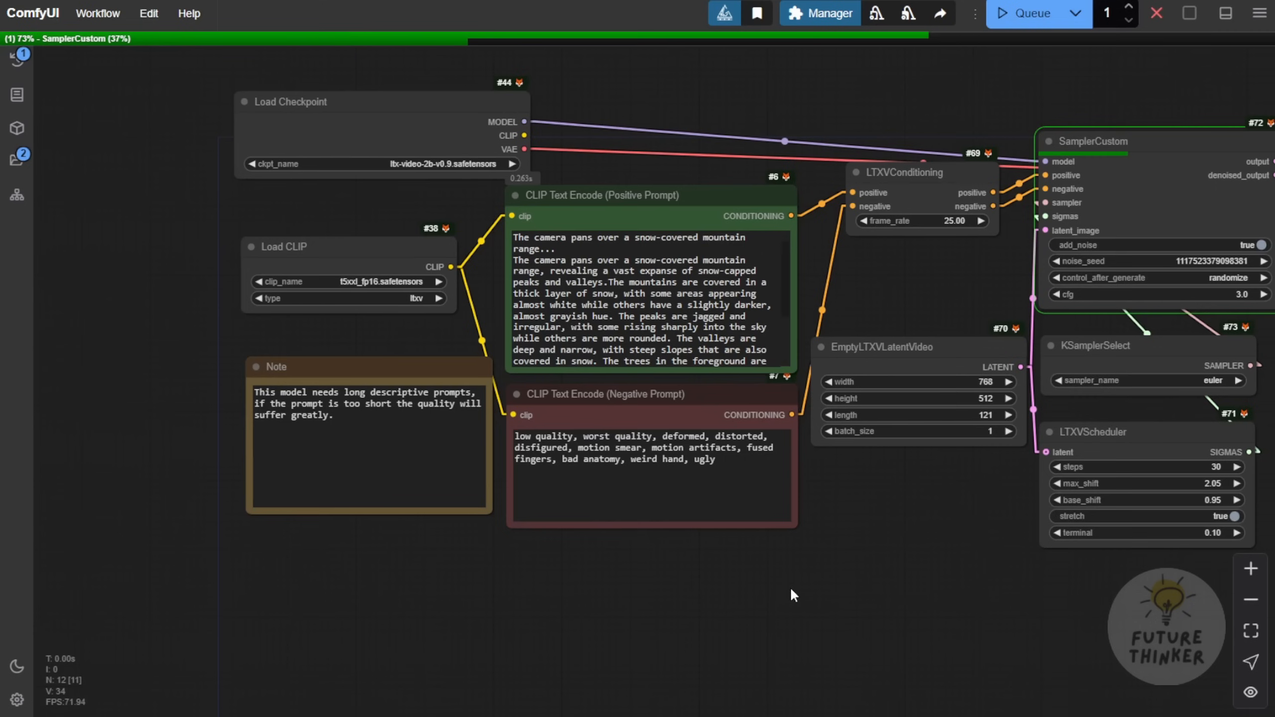
Step: Queue the workflow with the mountain range prompt and examine the generated video in the Video Combine node
{"action": "left_click_drag", "start_coordinate": [790, 588], "coordinate": [490, 615]}
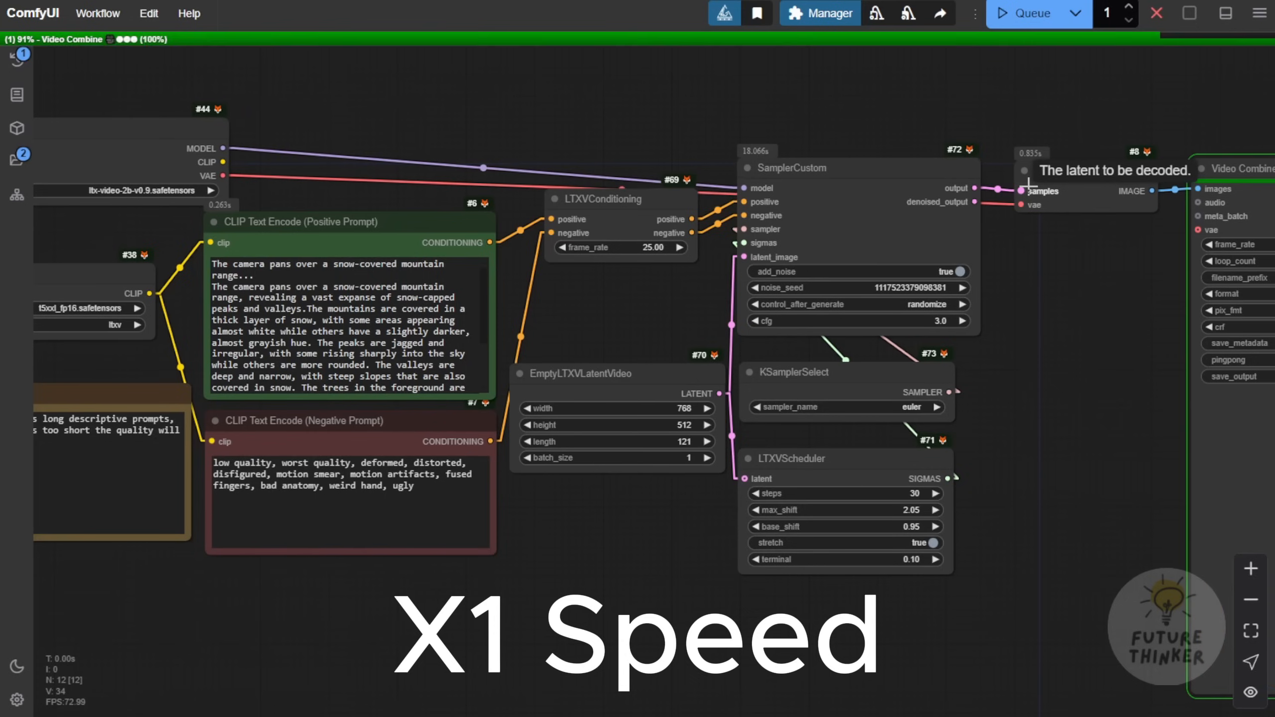
{"action": "left_click_drag", "start_coordinate": [1102, 362], "coordinate": [445, 312]}
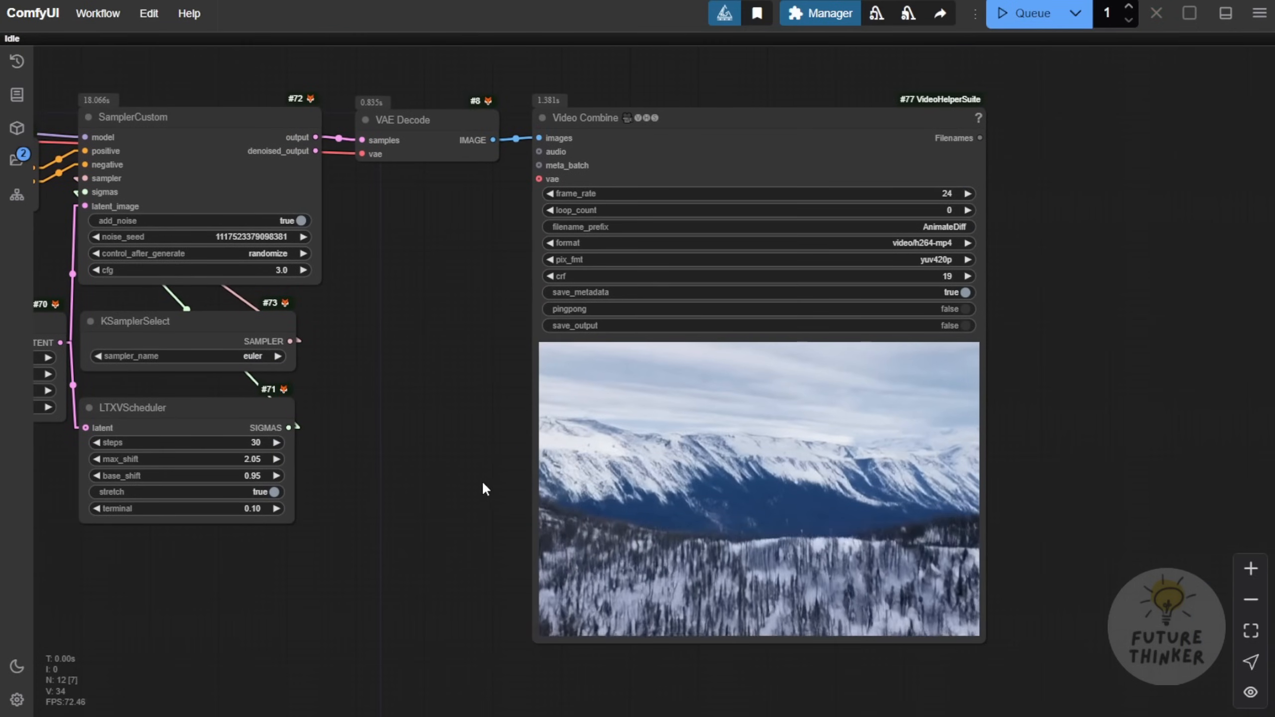
{"action": "scroll", "coordinate": [954, 527], "scroll_direction": "up", "scroll_amount": 4}
{"action": "left_click_drag", "start_coordinate": [1072, 504], "coordinate": [1147, 416]}
{"action": "scroll", "coordinate": [388, 282], "scroll_direction": "down", "scroll_amount": 3}
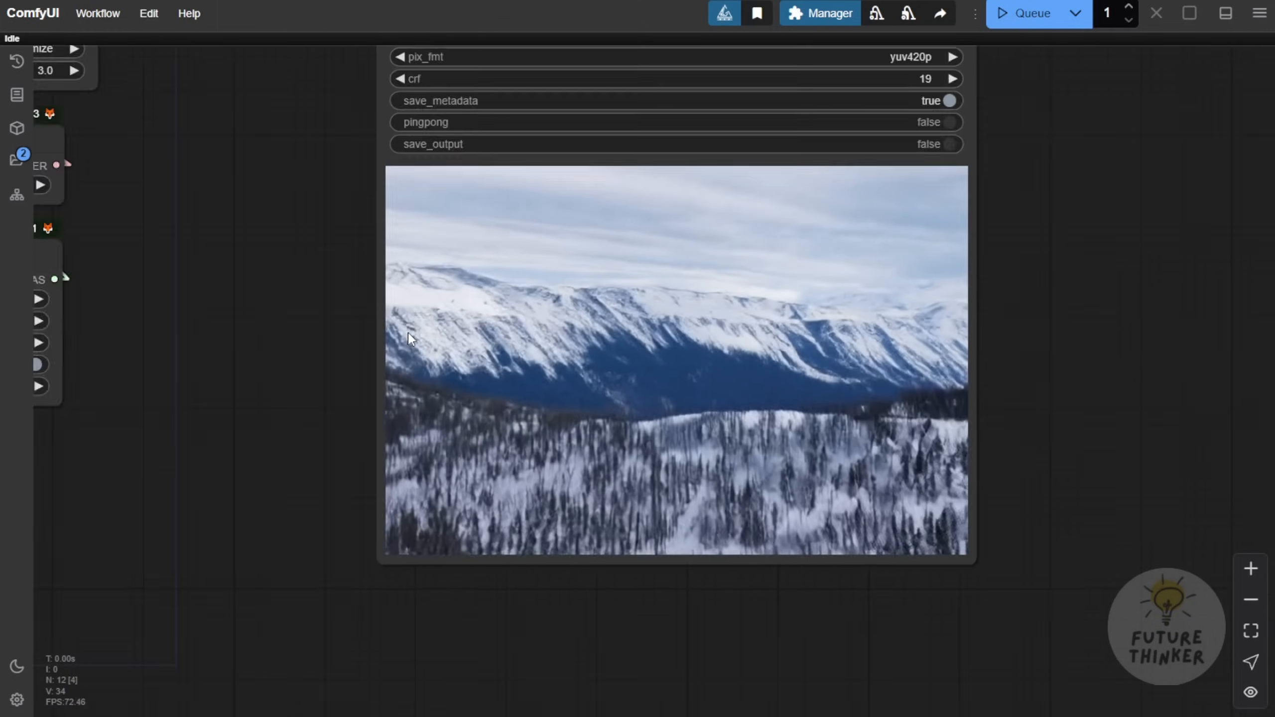
{"action": "left_click_drag", "start_coordinate": [307, 281], "coordinate": [516, 344]}
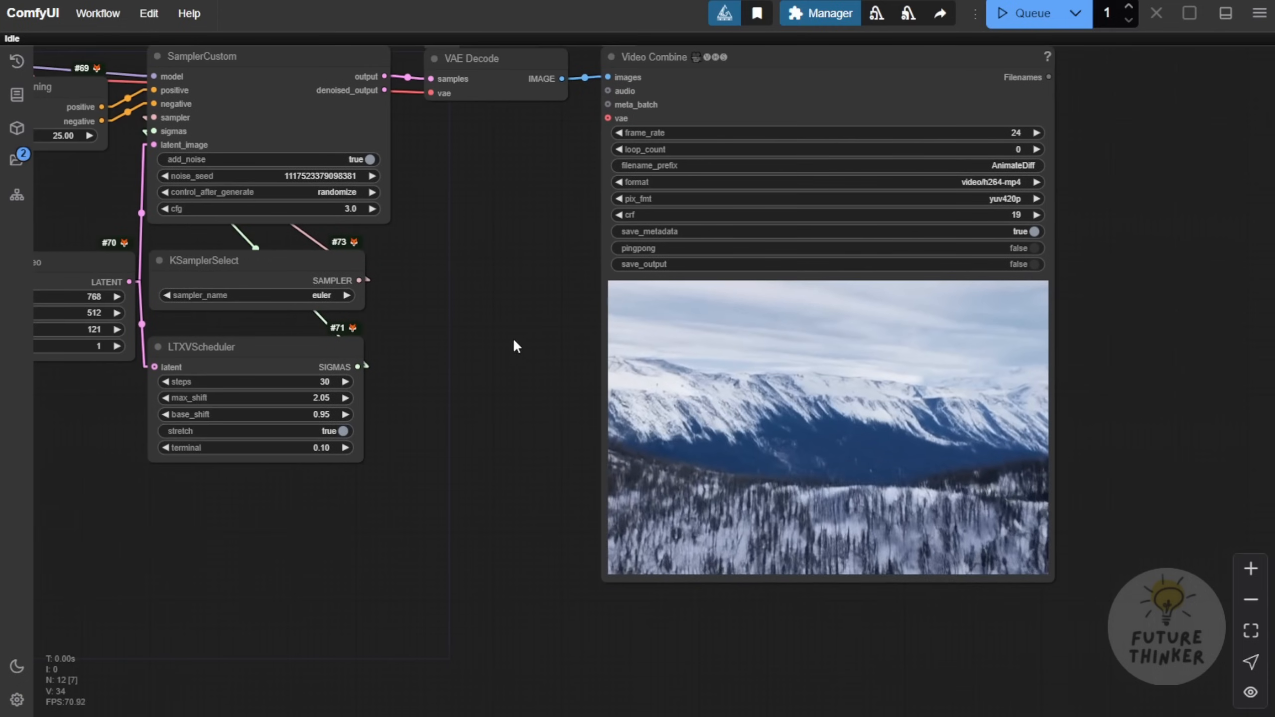
Step: Move the EmptyLTXVLatentVideo node down and the LTXVScheduler node slightly to the right to space out the graph
{"action": "left_click_drag", "start_coordinate": [531, 469], "coordinate": [794, 479]}
{"action": "left_click_drag", "start_coordinate": [290, 285], "coordinate": [288, 374]}
{"action": "left_click_drag", "start_coordinate": [474, 372], "coordinate": [508, 374]}
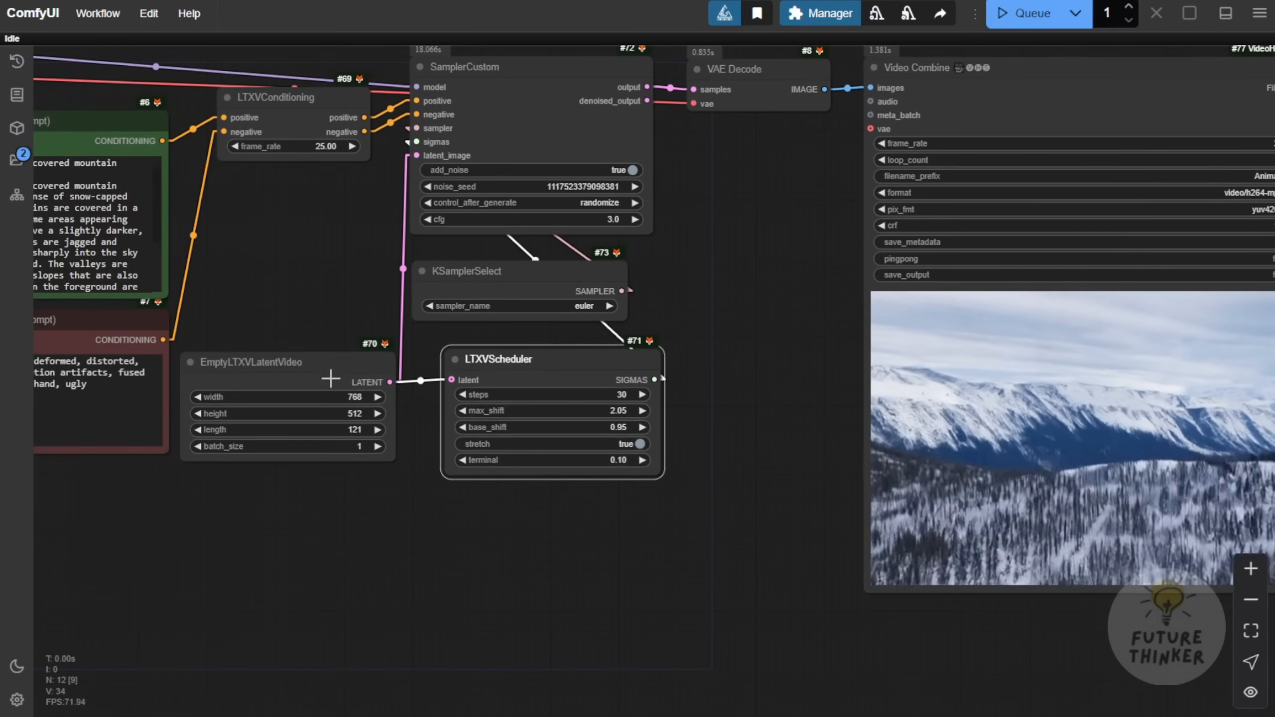
{"action": "scroll", "coordinate": [324, 372], "scroll_direction": "up", "scroll_amount": 9}
{"action": "left_click_drag", "start_coordinate": [371, 531], "coordinate": [570, 541]}
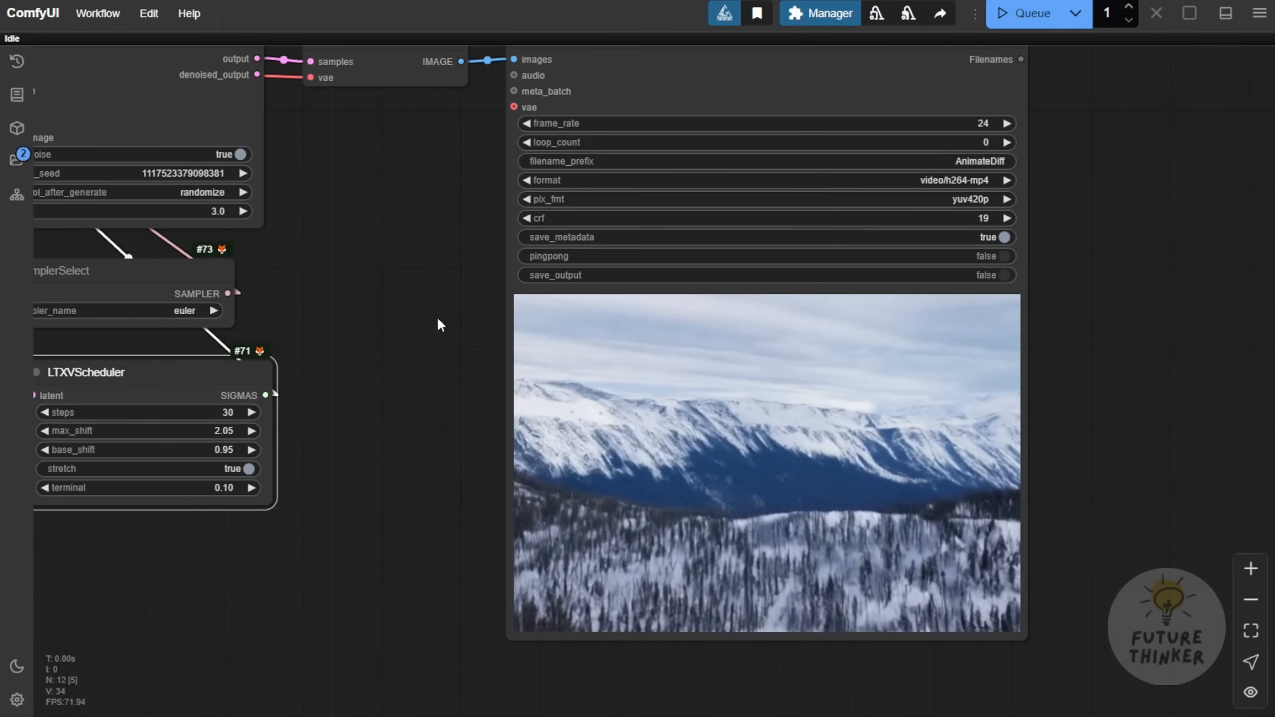
{"action": "scroll", "coordinate": [578, 346], "scroll_direction": "down", "scroll_amount": 1}
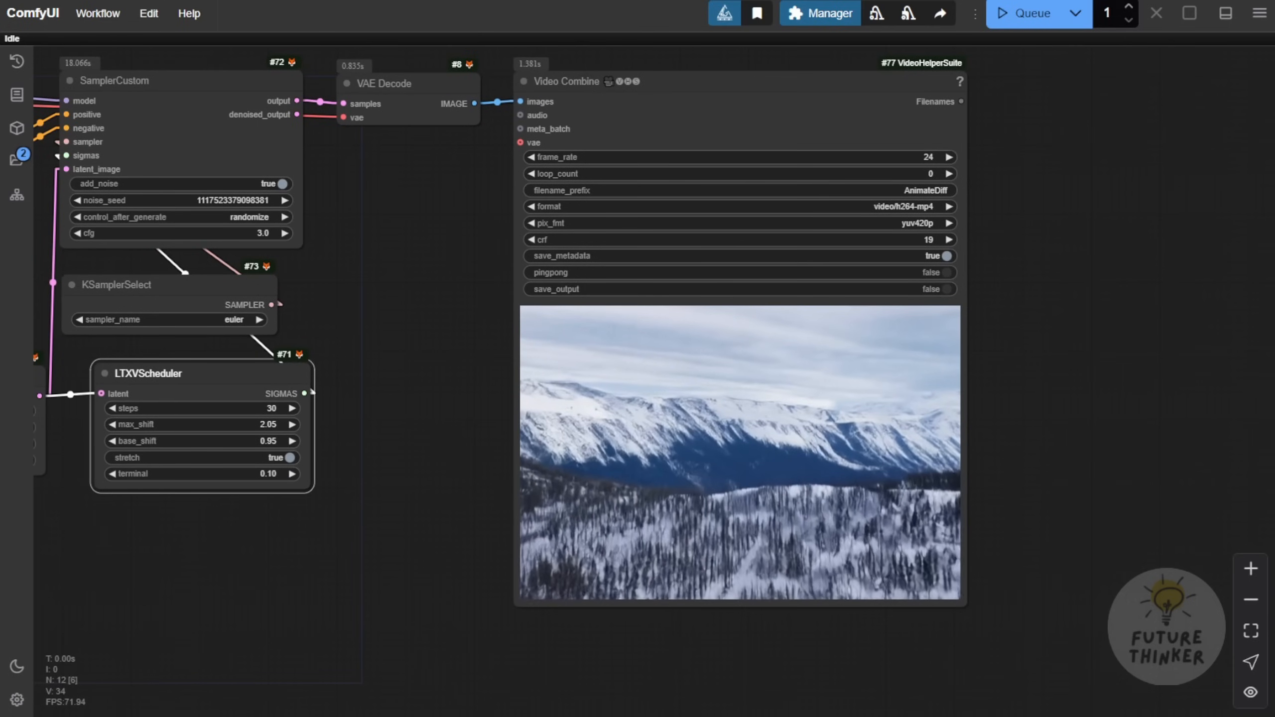
{"action": "left_click_drag", "start_coordinate": [321, 586], "coordinate": [702, 616]}
{"action": "scroll", "coordinate": [600, 623], "scroll_direction": "down", "scroll_amount": 1}
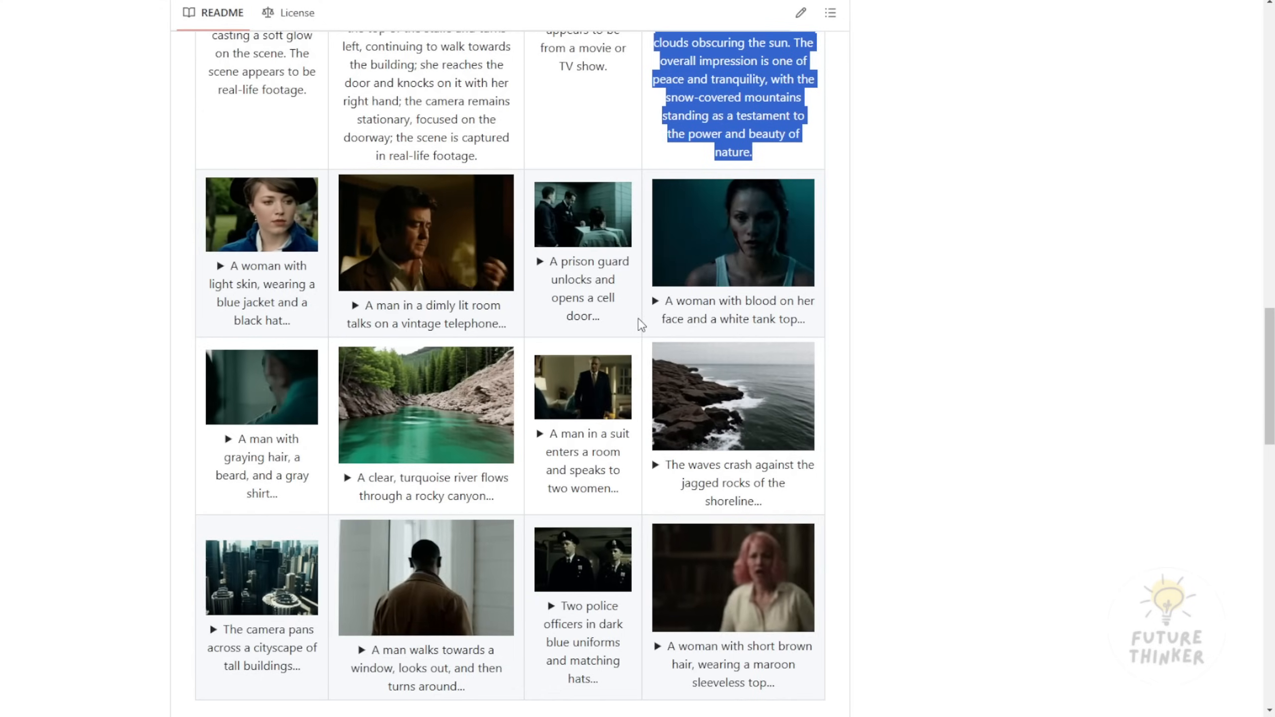
Step: Expand the prison guard example on the LTX-Video README page and copy its entire prompt text
{"action": "scroll", "coordinate": [642, 324], "scroll_direction": "down", "scroll_amount": 3}
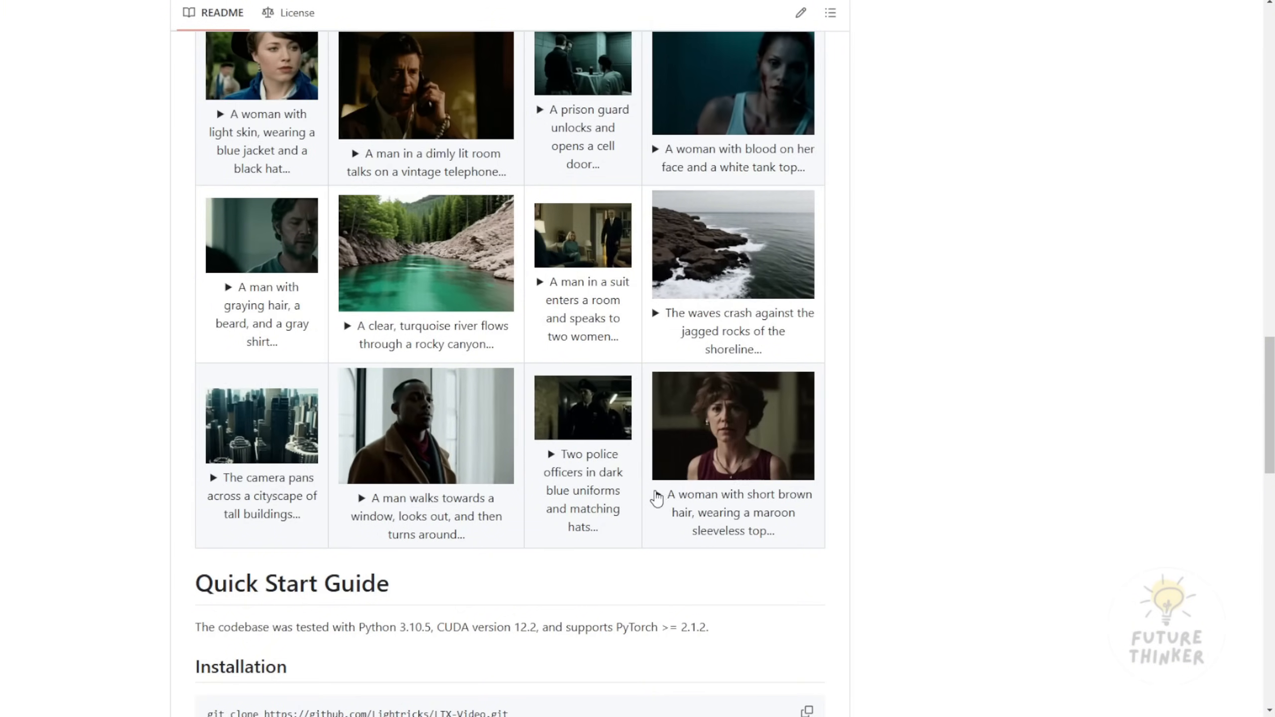
{"action": "scroll", "coordinate": [550, 493], "scroll_direction": "up", "scroll_amount": 5}
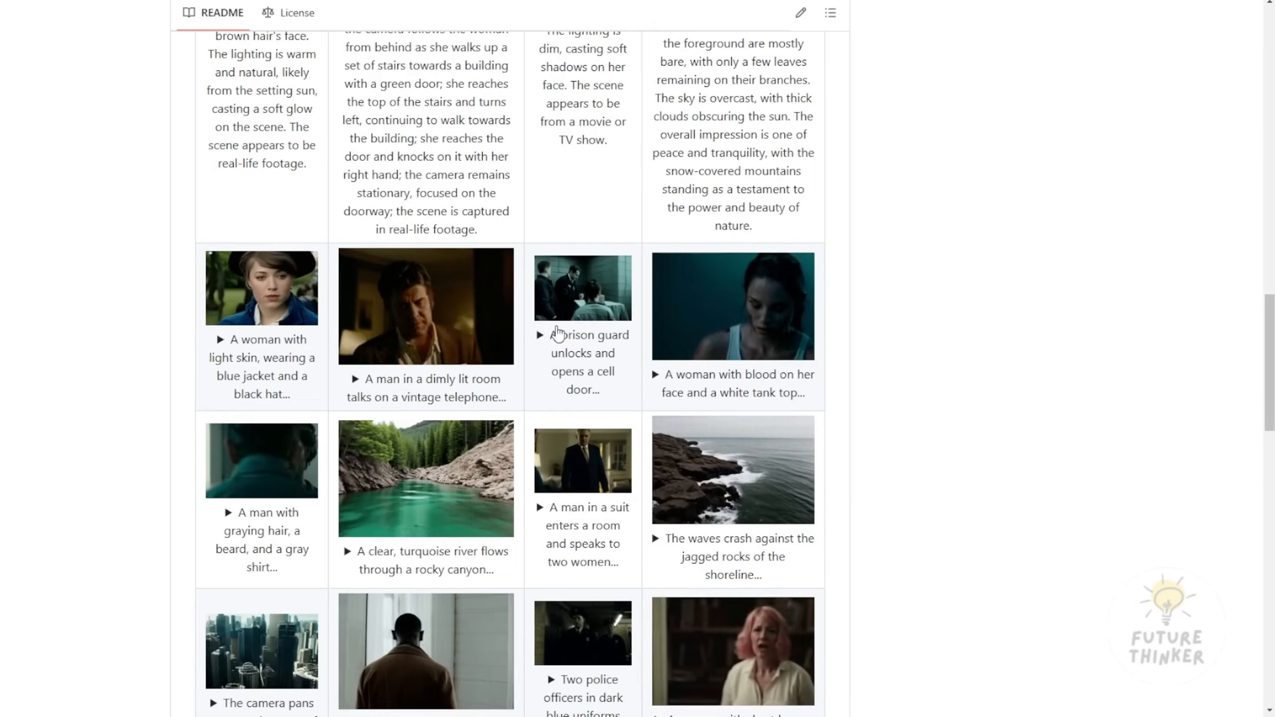
{"action": "left_click", "coordinate": [549, 341]}
{"action": "scroll", "coordinate": [575, 453], "scroll_direction": "down", "scroll_amount": 3}
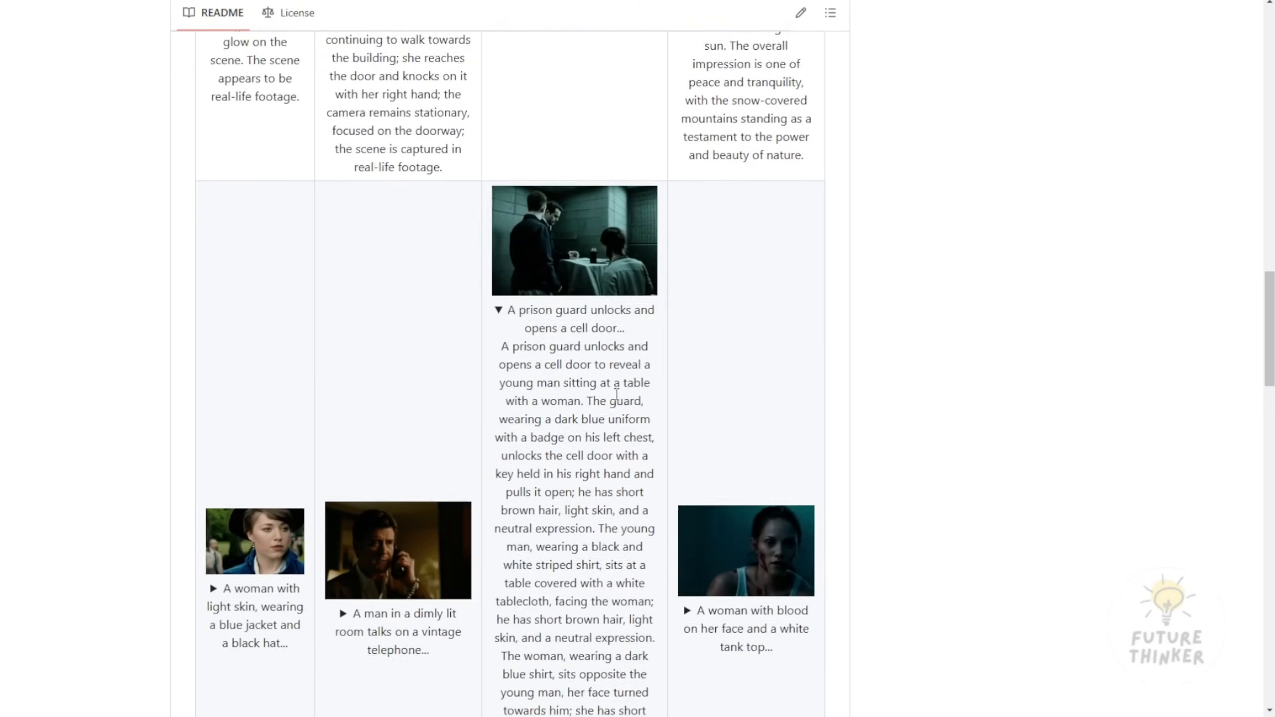
{"action": "double_click", "coordinate": [517, 303]}
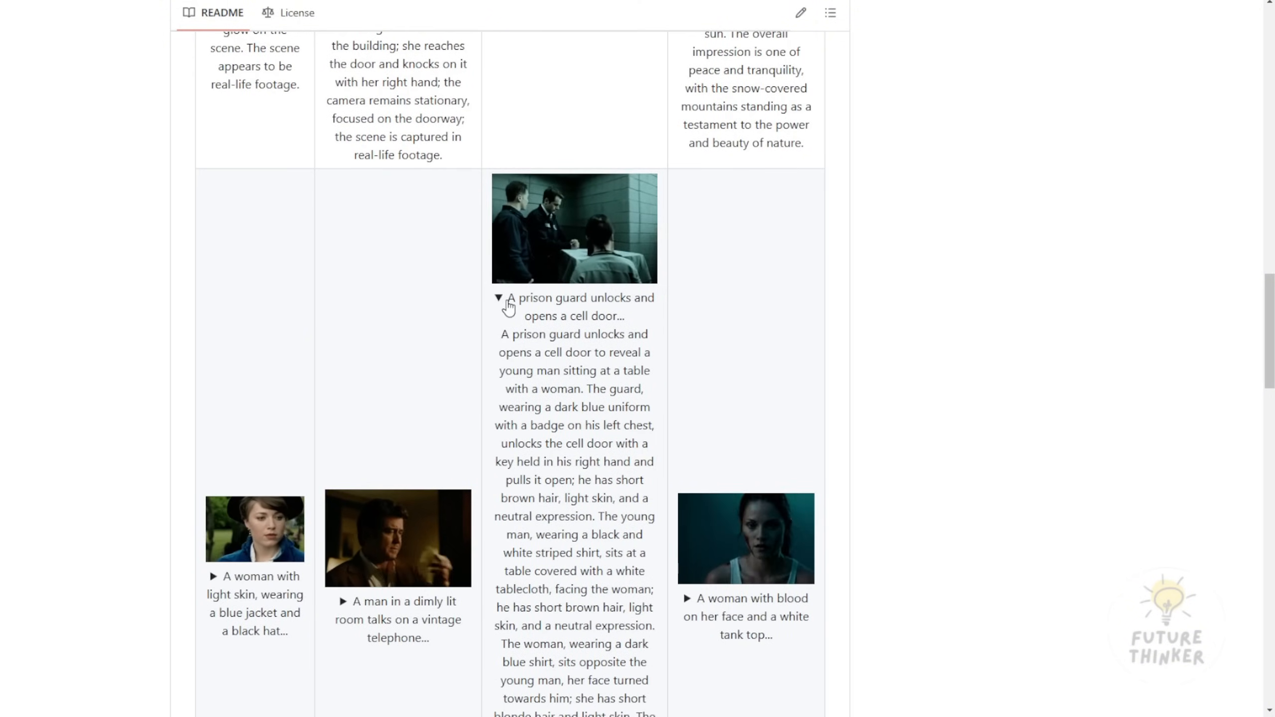
{"action": "left_click_drag", "start_coordinate": [518, 312], "coordinate": [605, 663]}
{"action": "scroll", "coordinate": [602, 512], "scroll_direction": "down", "scroll_amount": 5}
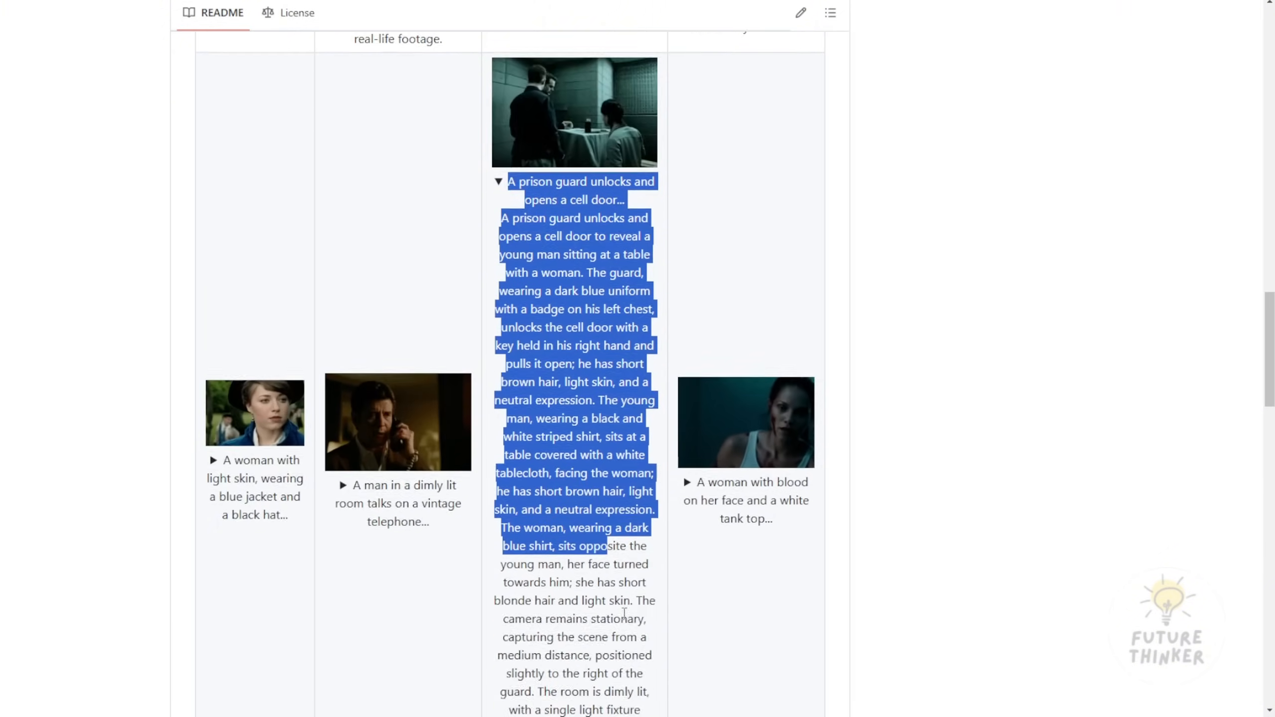
{"action": "scroll", "coordinate": [603, 511], "scroll_direction": "down", "scroll_amount": 4}
{"action": "left_click", "coordinate": [603, 499], "text": "shift"}
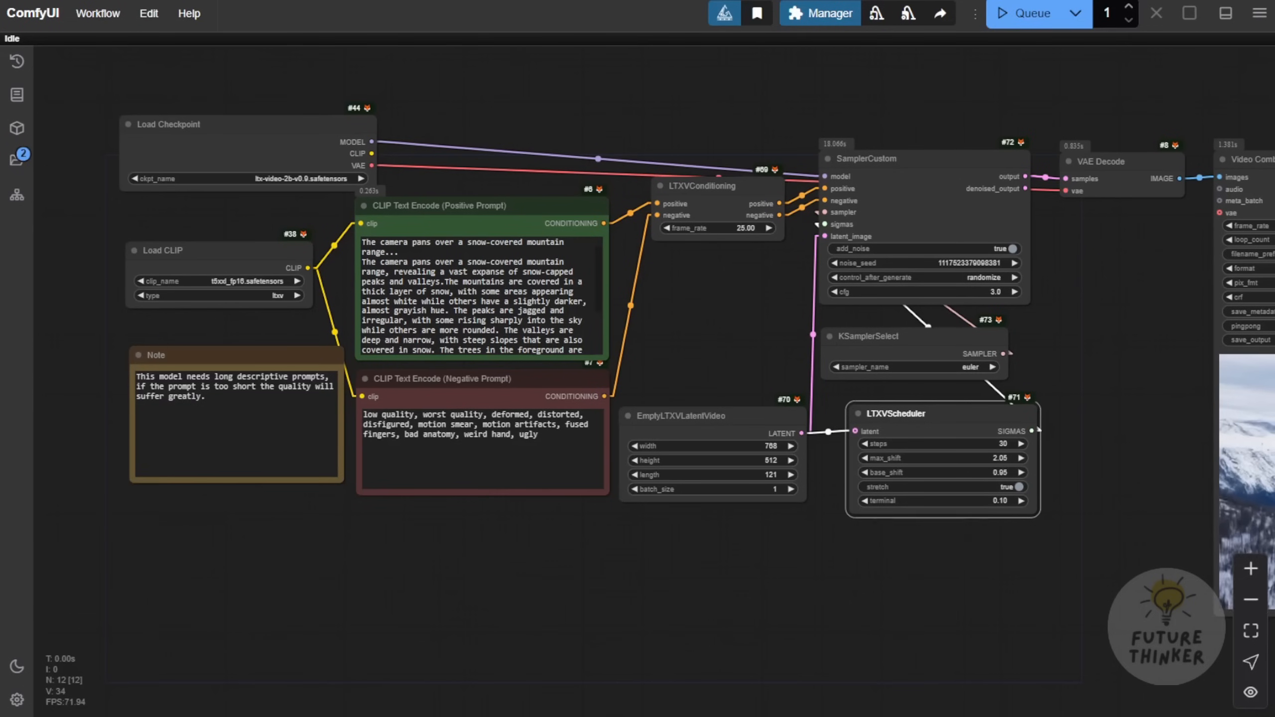
Step: Replace the whole positive prompt in the CLIP Text Encode node with the copied prison guard prompt
{"action": "left_click", "coordinate": [437, 248]}
{"action": "key", "text": "ctrl+a"}
{"action": "key", "text": "ctrl+v"}
{"action": "scroll", "coordinate": [427, 223], "scroll_direction": "up", "scroll_amount": 5}
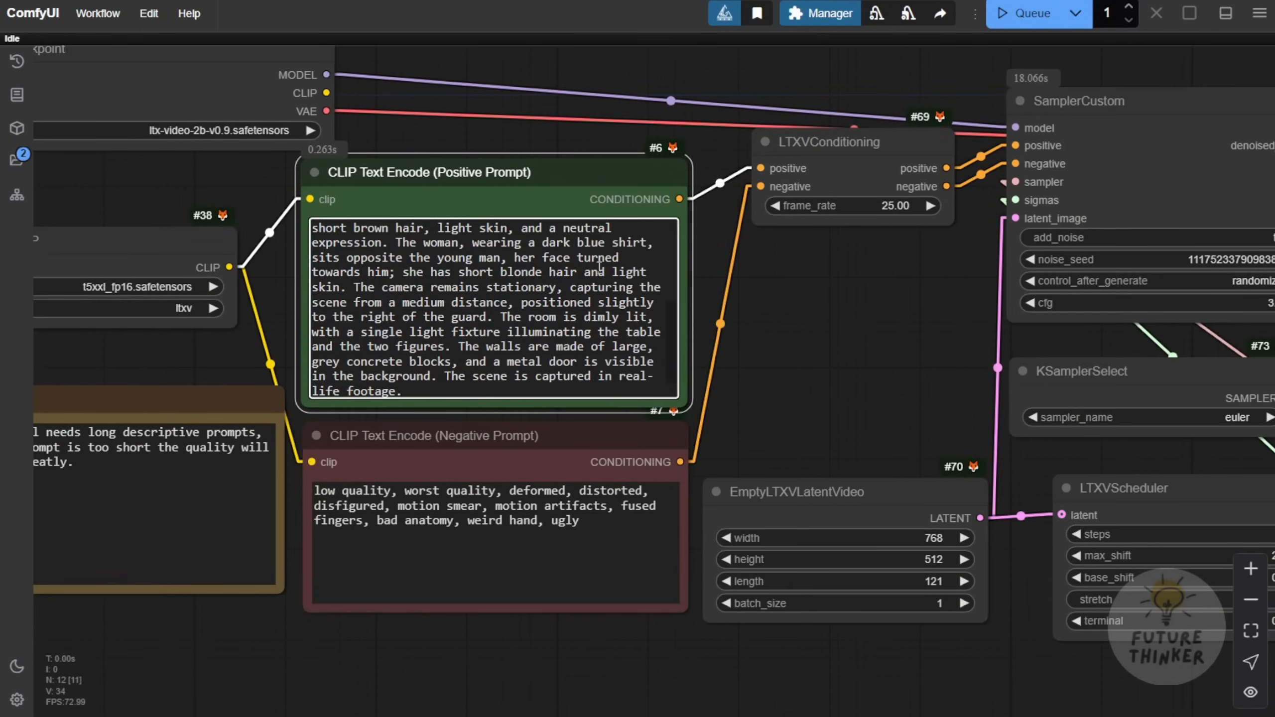
{"action": "scroll", "coordinate": [597, 272], "scroll_direction": "up", "scroll_amount": 3}
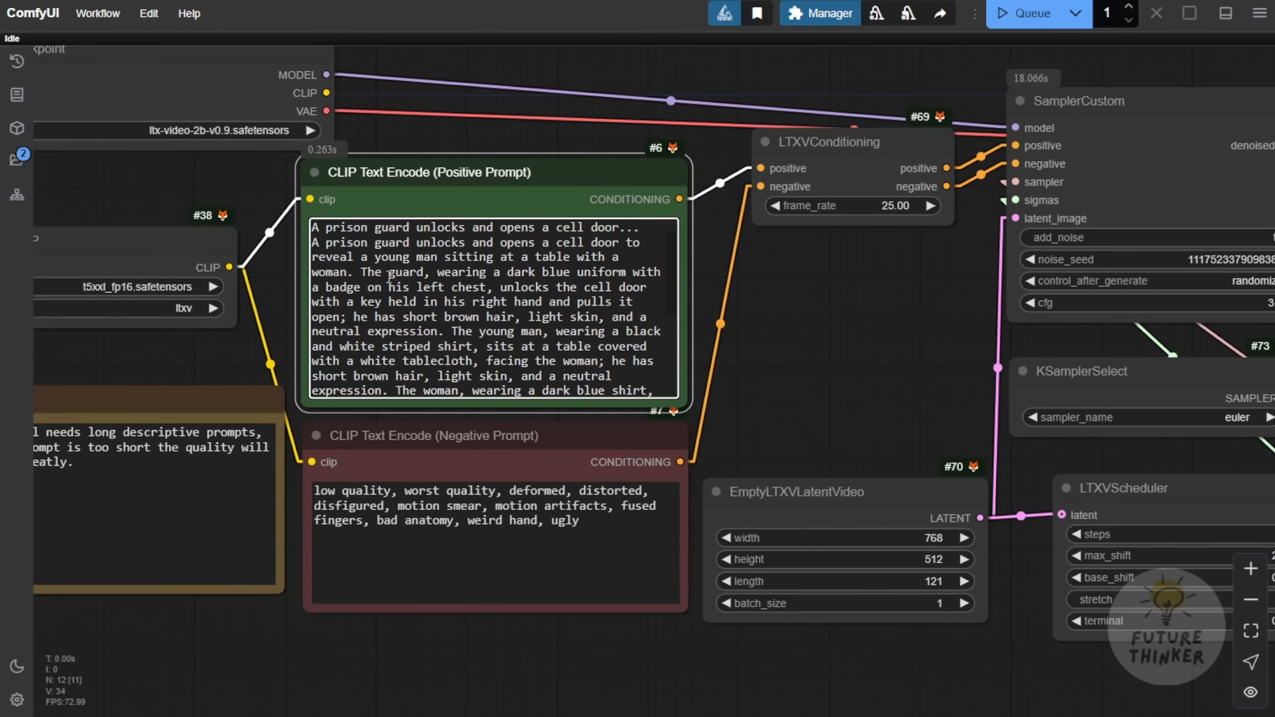
Step: Queue the workflow, and move the Load Checkpoint node further left and the positive prompt node slightly up
{"action": "left_click", "coordinate": [1011, 26]}
{"action": "left_click_drag", "start_coordinate": [418, 131], "coordinate": [535, 211]}
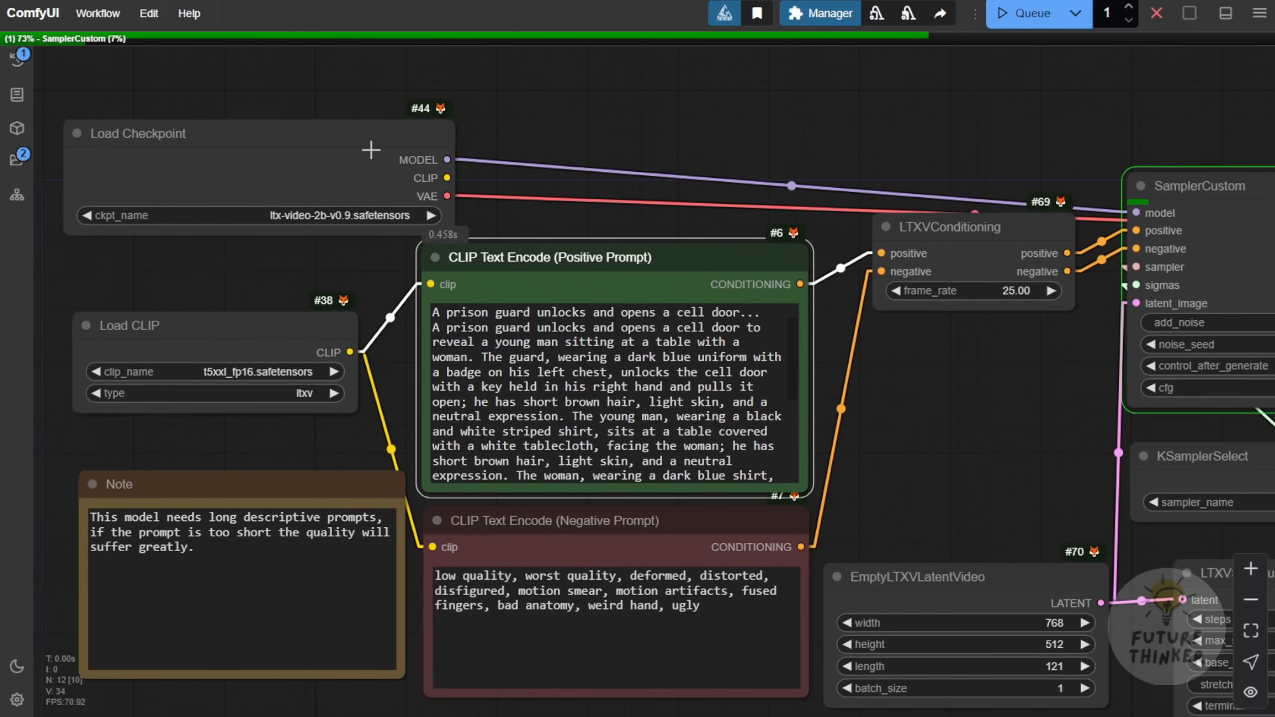
{"action": "left_click_drag", "start_coordinate": [371, 150], "coordinate": [290, 137]}
{"action": "left_click_drag", "start_coordinate": [493, 261], "coordinate": [492, 236]}
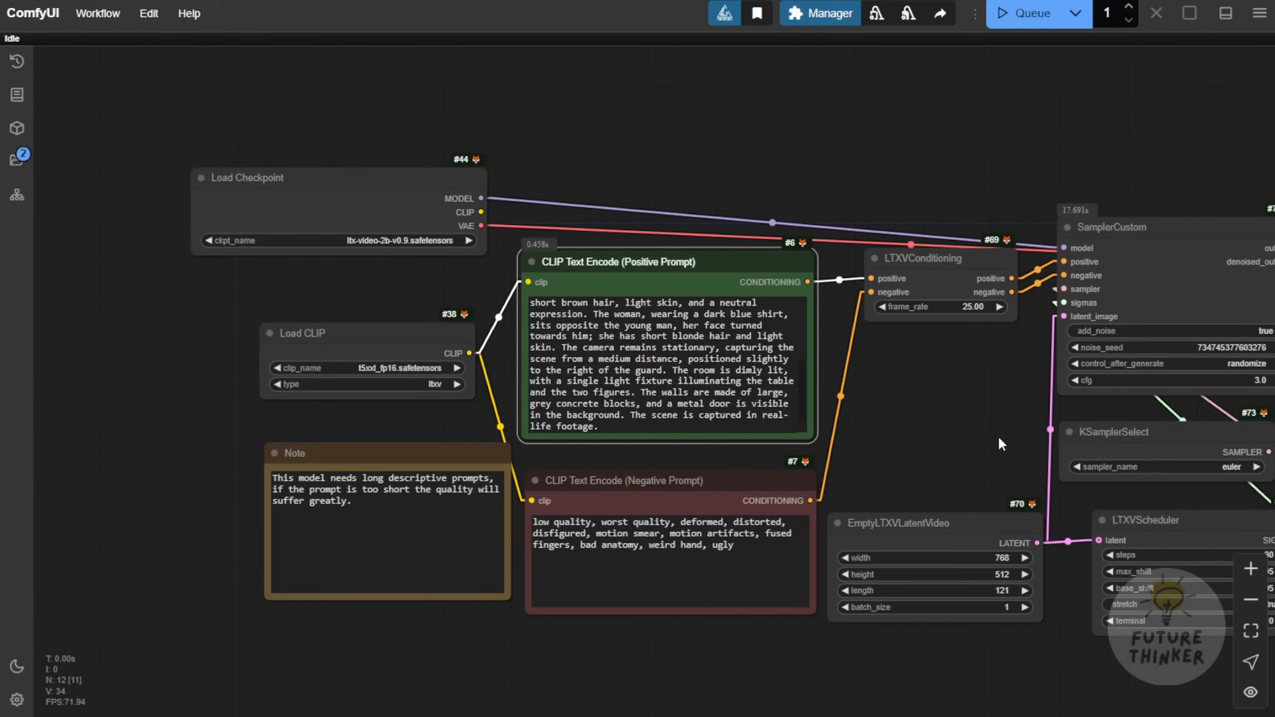
Step: Examine the generated prison guard video in the Video Combine node
{"action": "left_click_drag", "start_coordinate": [1001, 443], "coordinate": [69, 373]}
{"action": "left_click_drag", "start_coordinate": [543, 449], "coordinate": [437, 413]}
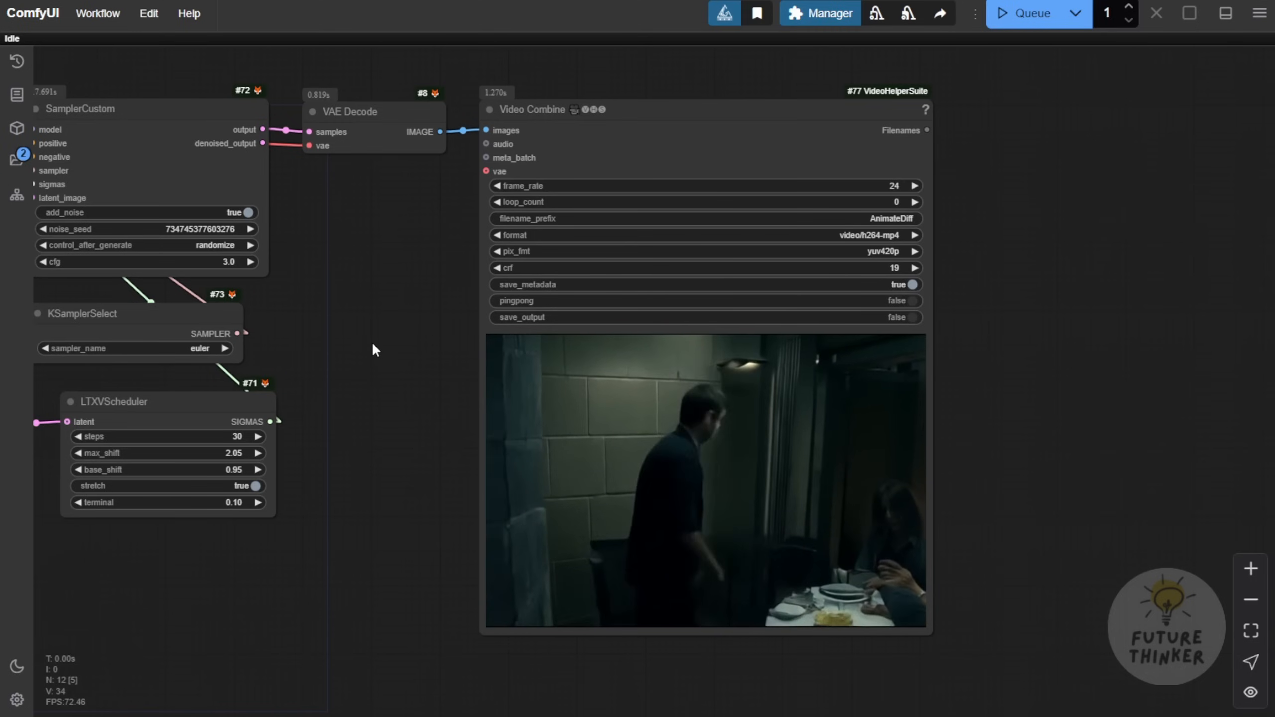
{"action": "scroll", "coordinate": [445, 388], "scroll_direction": "down", "scroll_amount": 1}
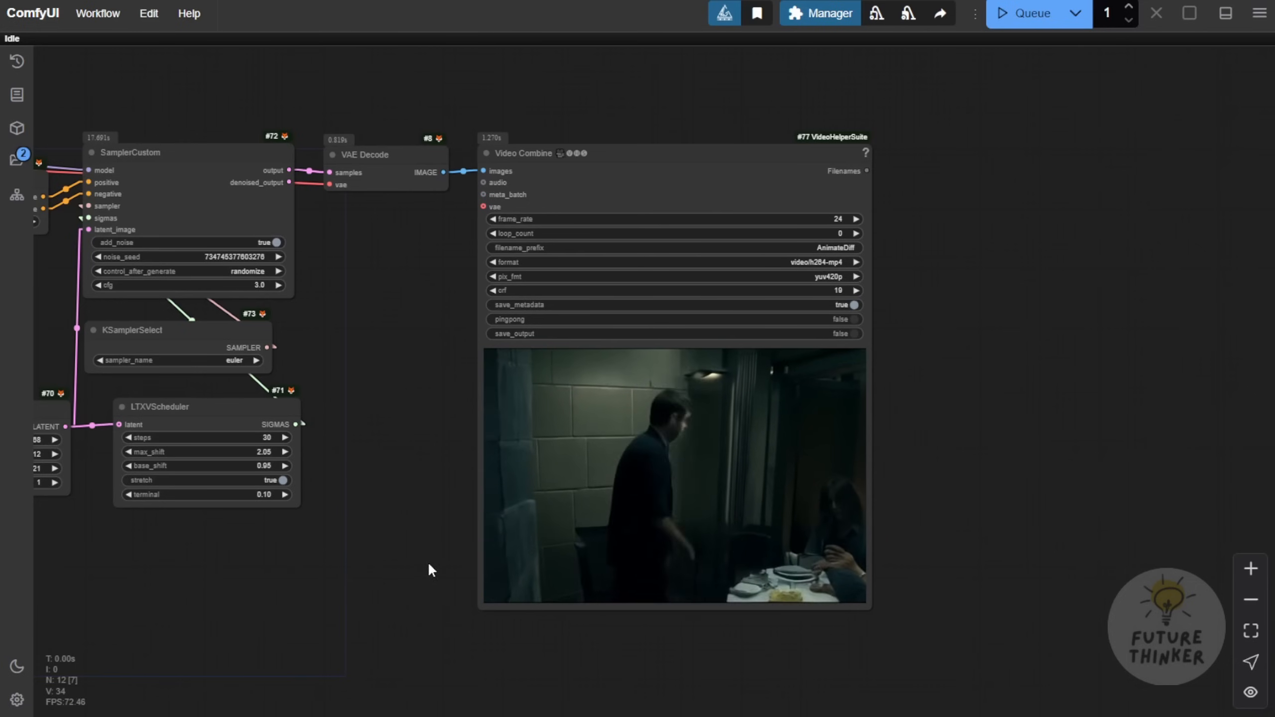
{"action": "left_click_drag", "start_coordinate": [430, 566], "coordinate": [513, 590]}
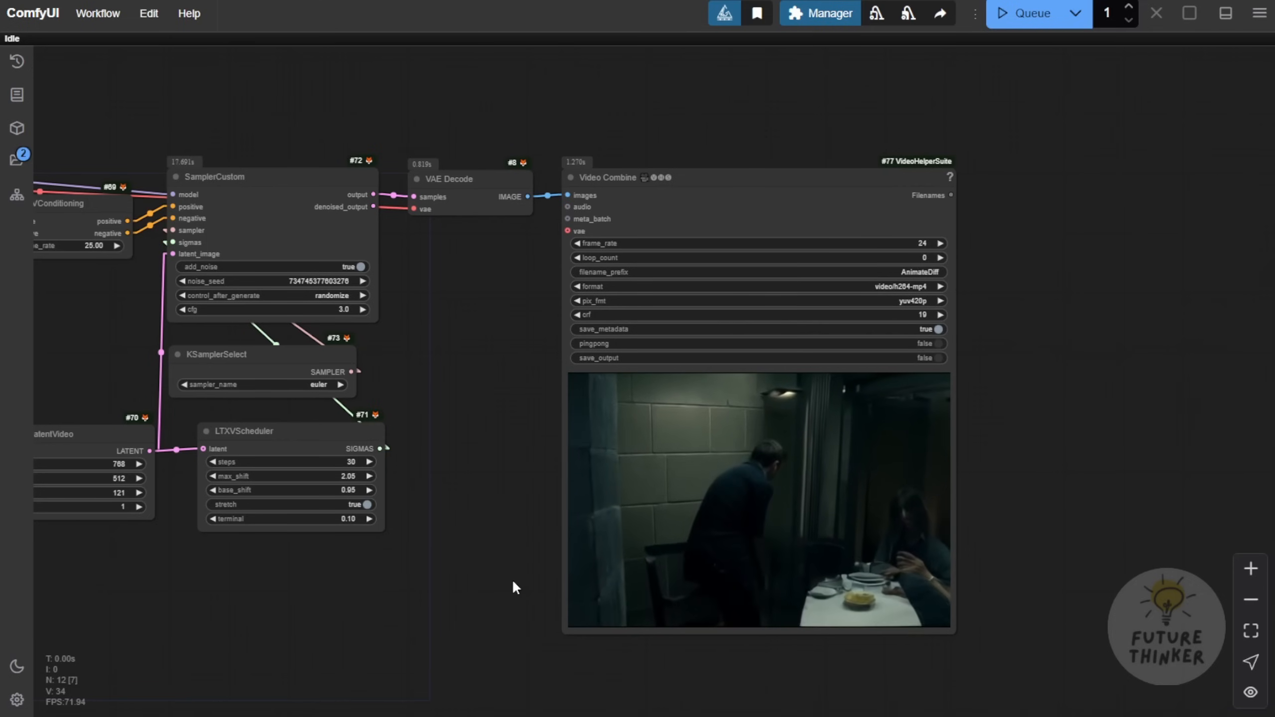
Step: Set the LTXVScheduler node's steps to 50
{"action": "scroll", "coordinate": [512, 580], "scroll_direction": "up", "scroll_amount": 8}
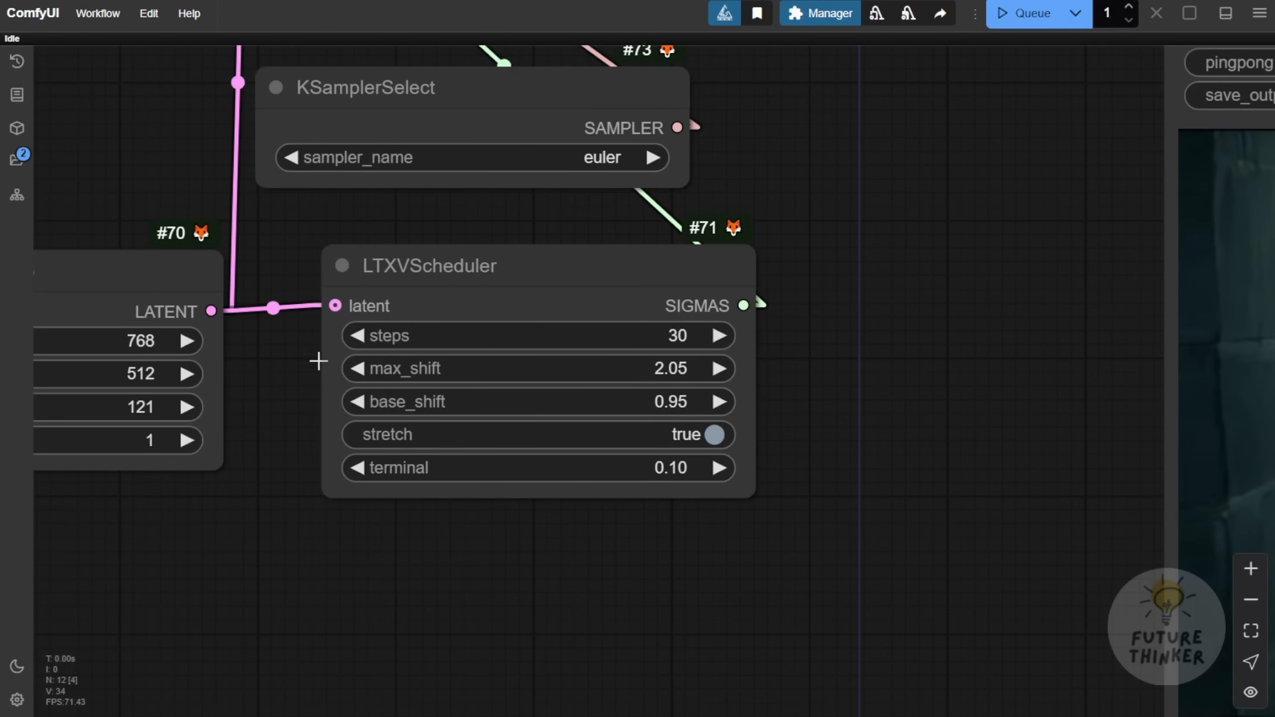
{"action": "left_click", "coordinate": [591, 336]}
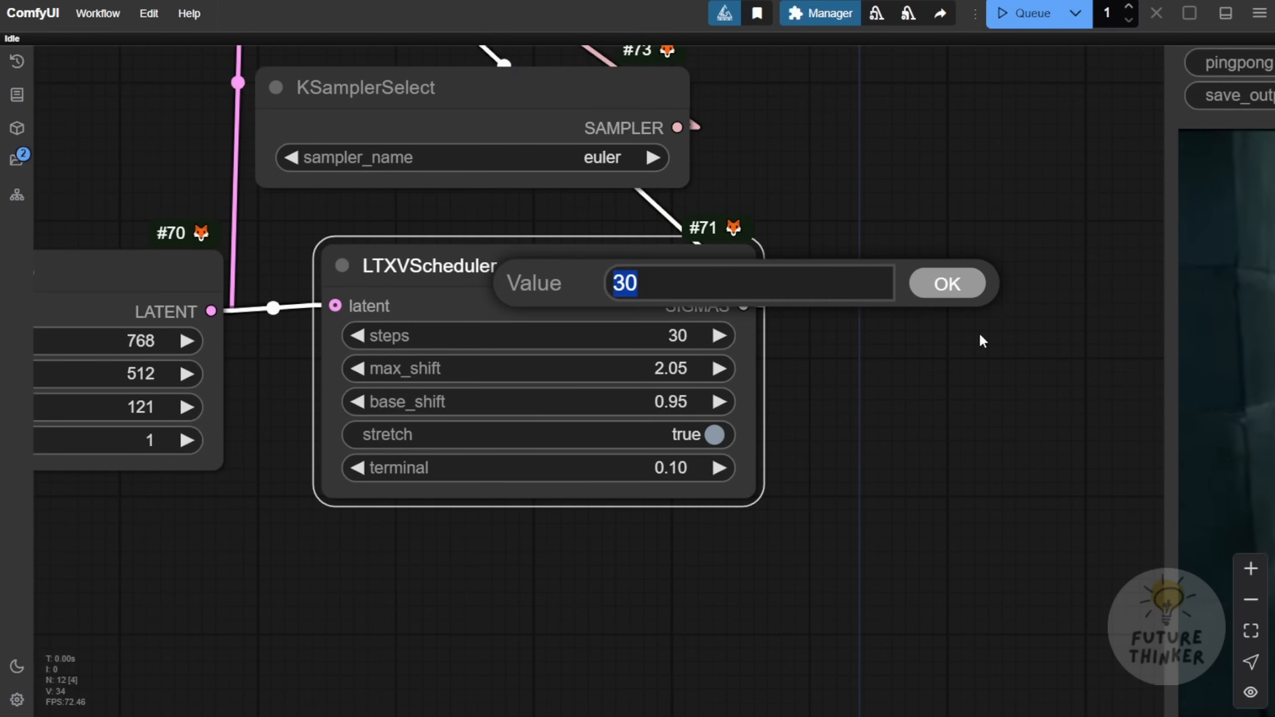
{"action": "type", "text": "5"}
{"action": "key", "text": "Return"}
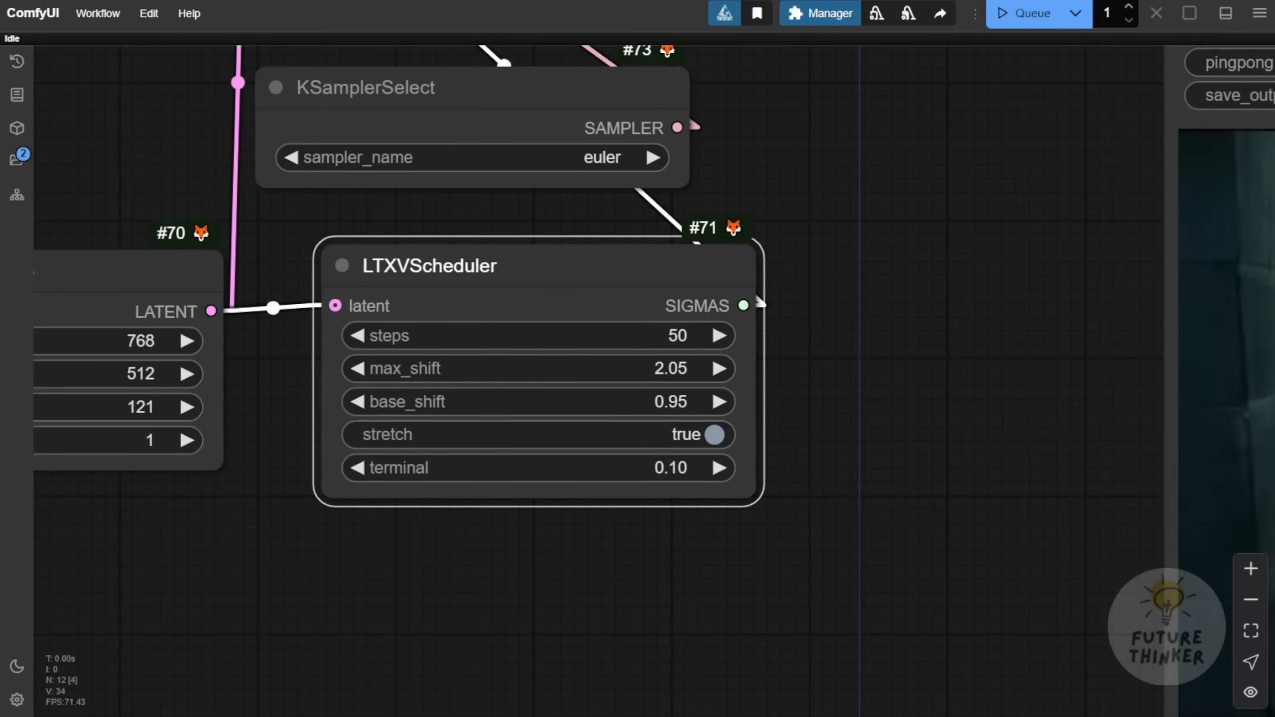
Step: Set the EmptyLTXVLatentVideo node's length to 201 frames
{"action": "left_click", "coordinate": [799, 398]}
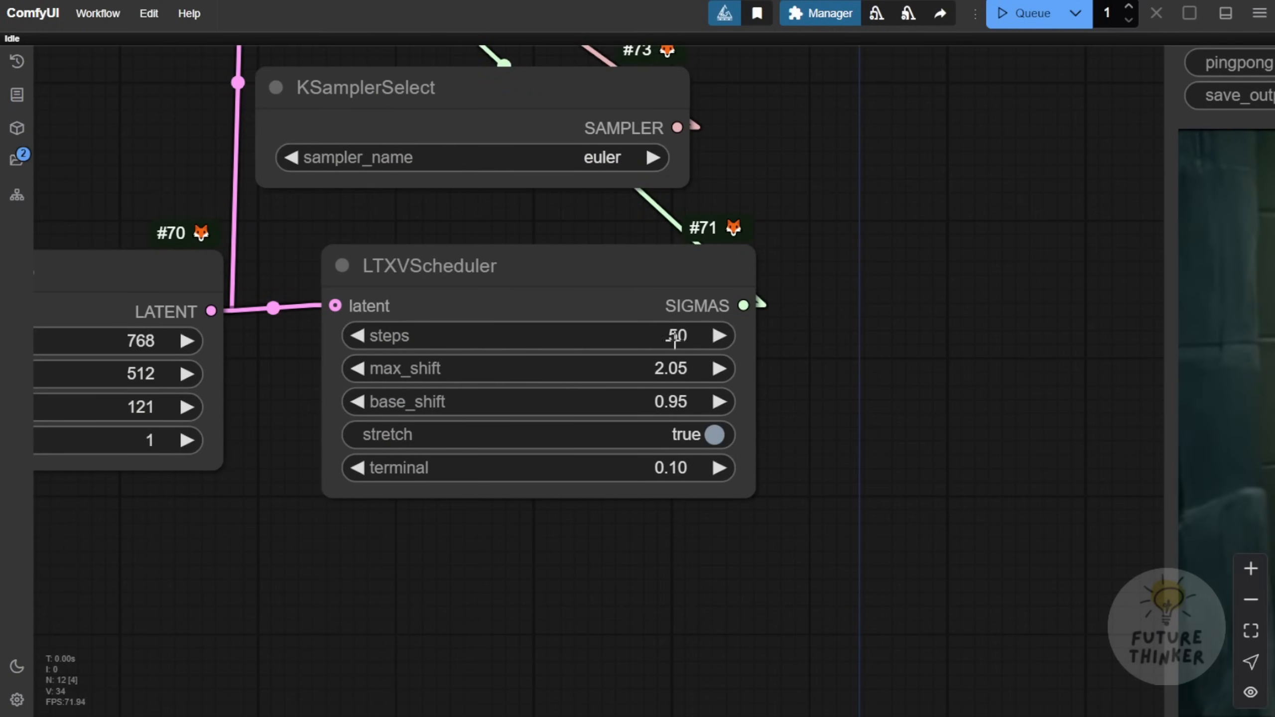
{"action": "scroll", "coordinate": [819, 347], "scroll_direction": "down", "scroll_amount": 4}
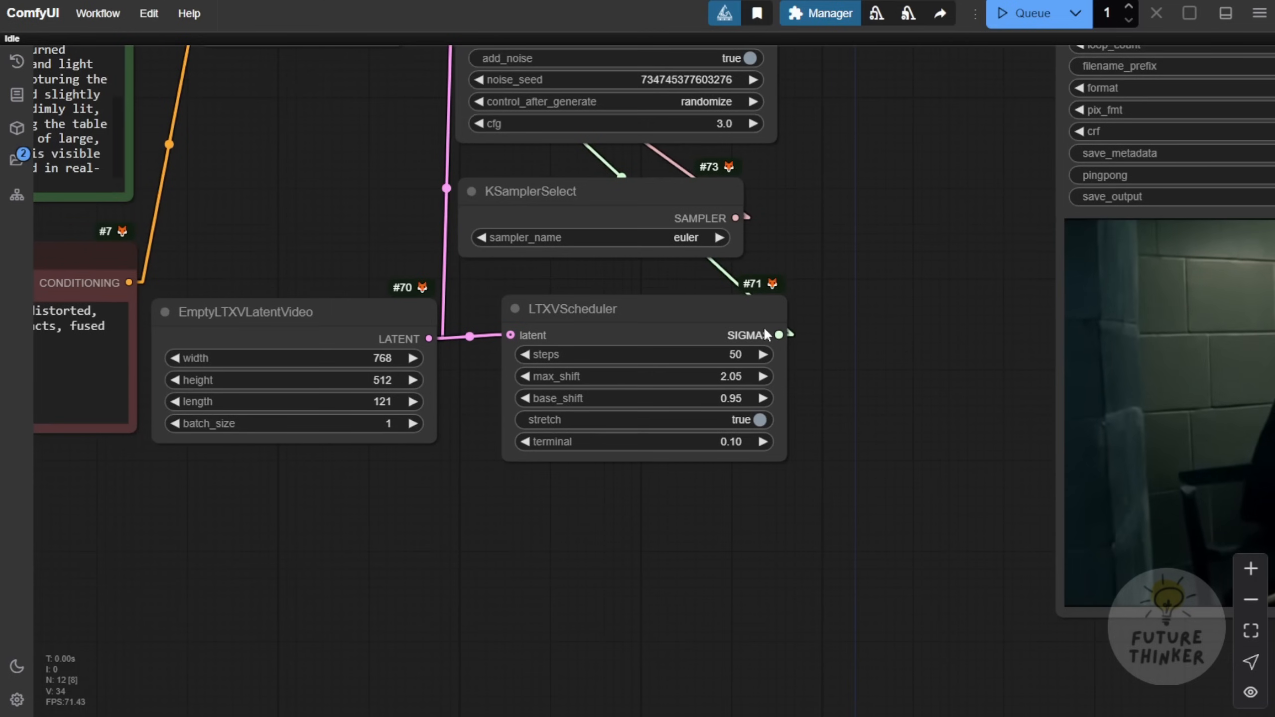
{"action": "left_click_drag", "start_coordinate": [364, 240], "coordinate": [420, 303]}
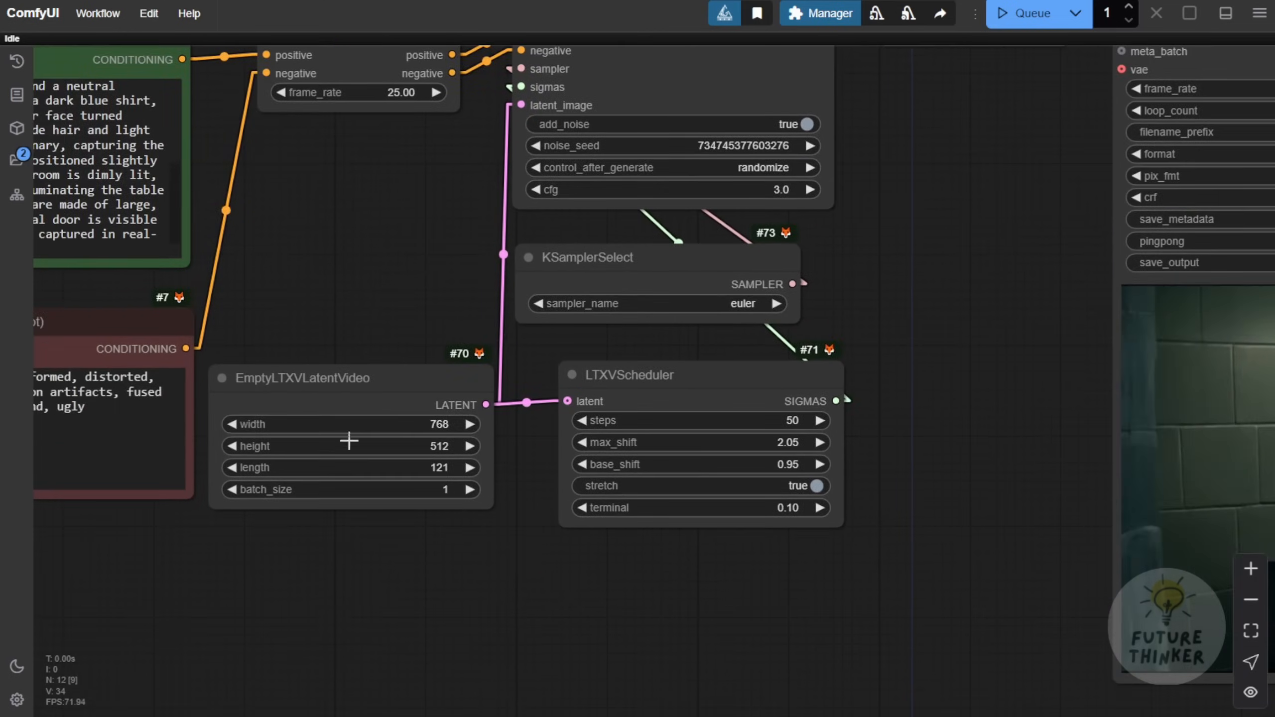
{"action": "scroll", "coordinate": [354, 455], "scroll_direction": "up", "scroll_amount": 4}
{"action": "left_click", "coordinate": [421, 453]}
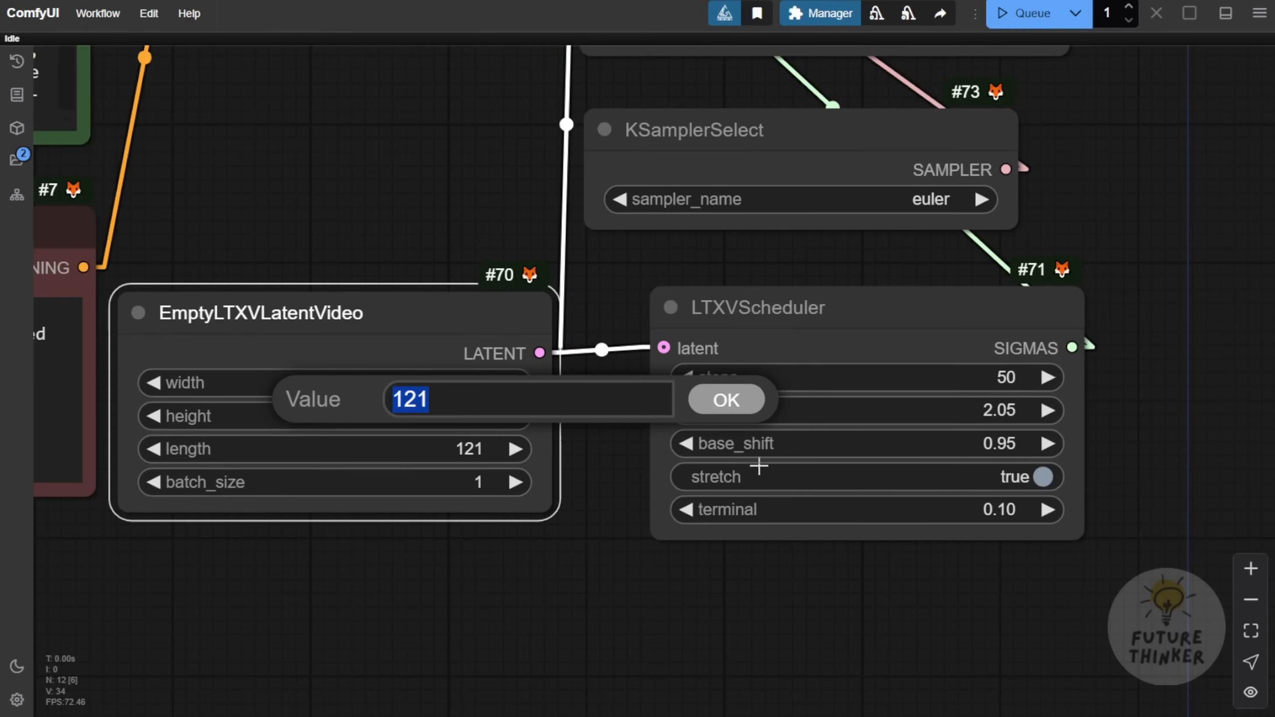
{"action": "type", "text": "2001"}
{"action": "key", "text": "Return"}
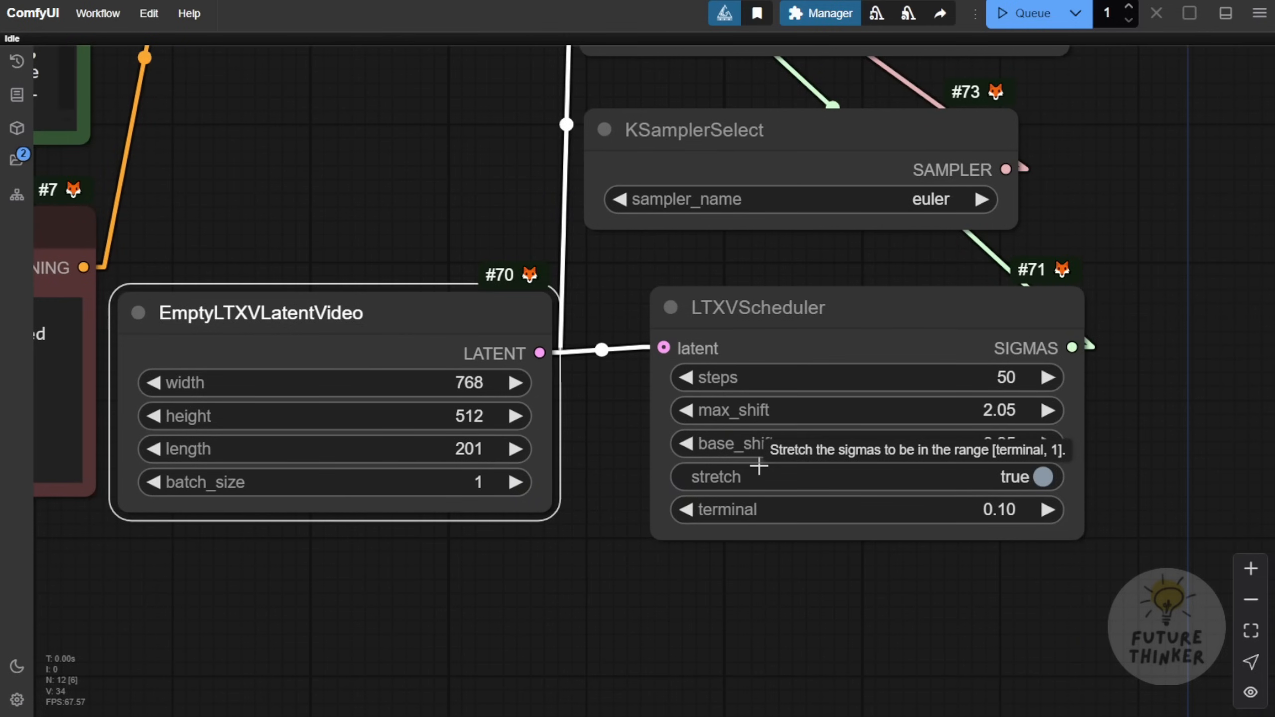
Step: Move the LTXVScheduler node slightly closer to the EmptyLTXVLatentVideo node and queue the workflow
{"action": "scroll", "coordinate": [813, 692], "scroll_direction": "down", "scroll_amount": 4}
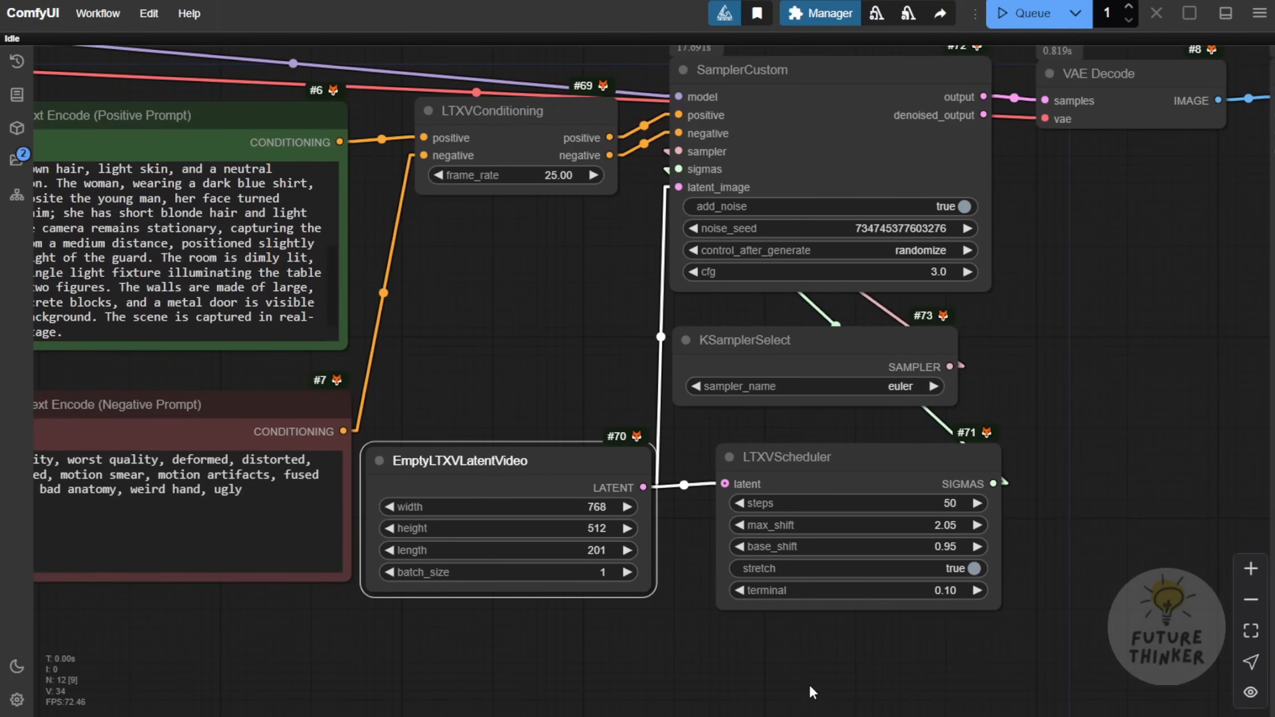
{"action": "left_click_drag", "start_coordinate": [1002, 647], "coordinate": [731, 601]}
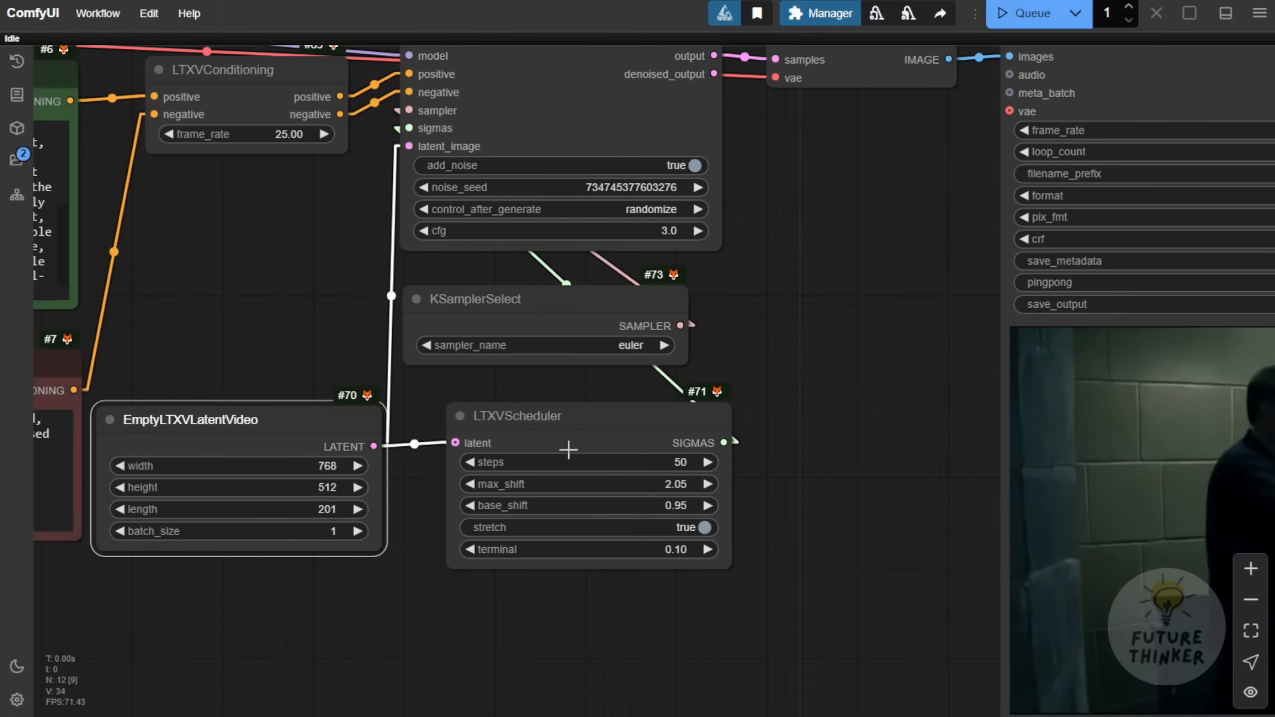
{"action": "left_click", "coordinate": [540, 430]}
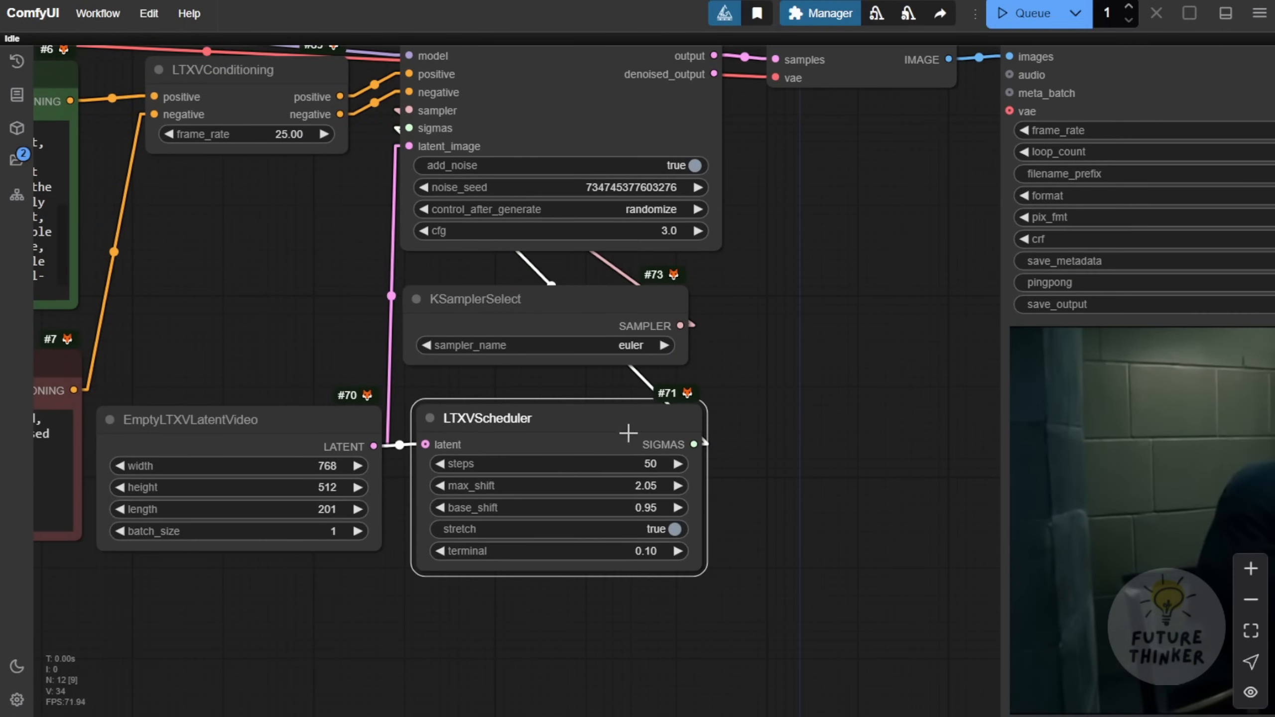
{"action": "left_click", "coordinate": [994, 4]}
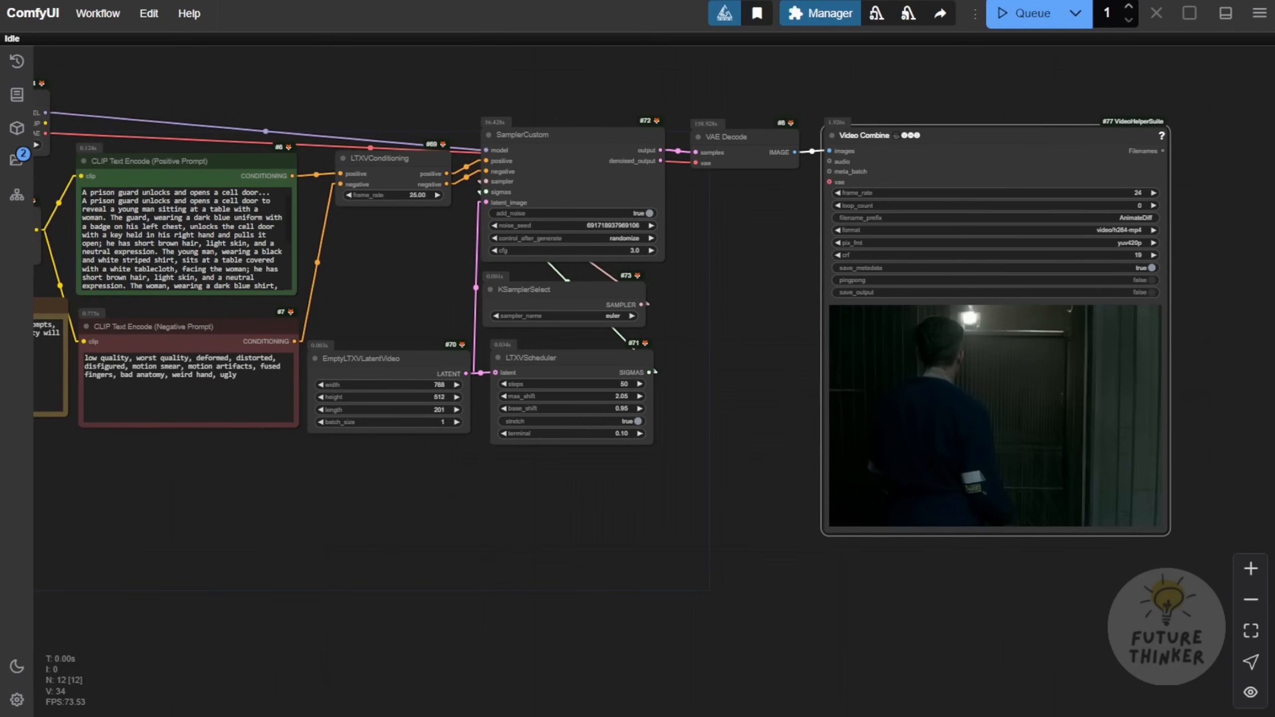
Step: Check the prompt and latent settings, and resume the Video Combine node's preview to examine the longer prison guard video
{"action": "left_click_drag", "start_coordinate": [165, 88], "coordinate": [271, 109]}
{"action": "scroll", "coordinate": [176, 308], "scroll_direction": "up", "scroll_amount": 8}
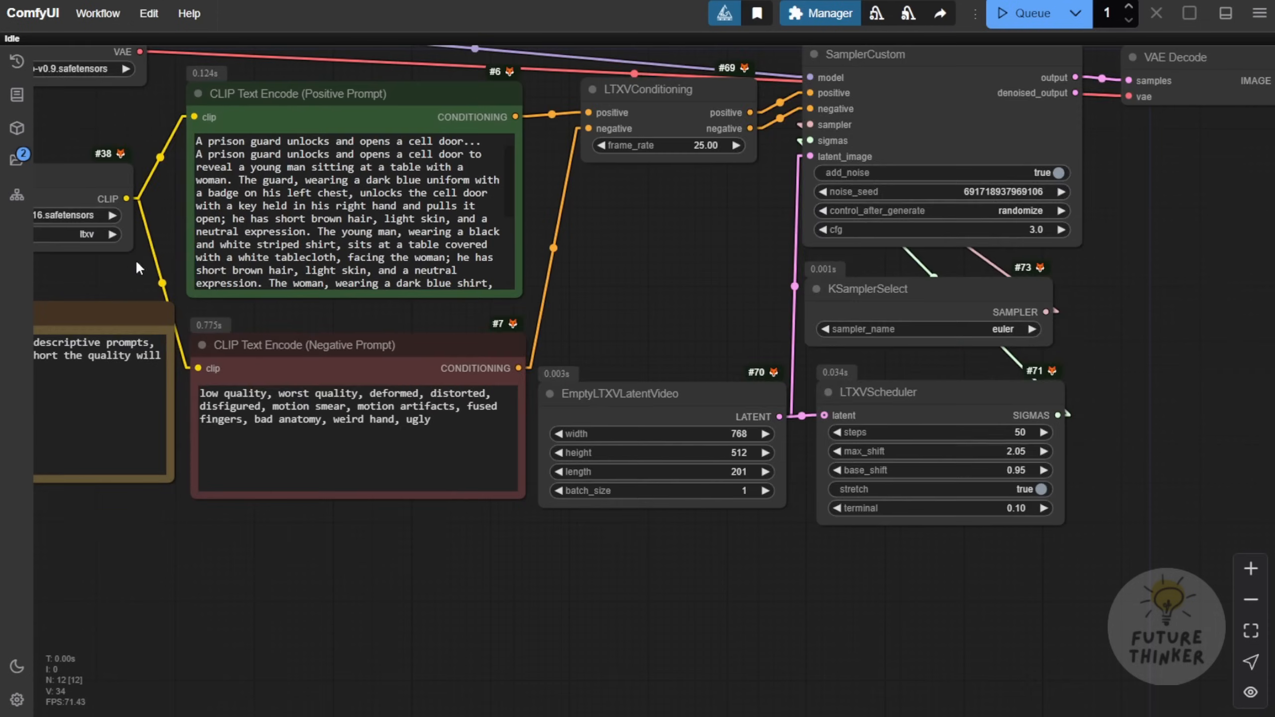
{"action": "left_click_drag", "start_coordinate": [157, 176], "coordinate": [161, 322]}
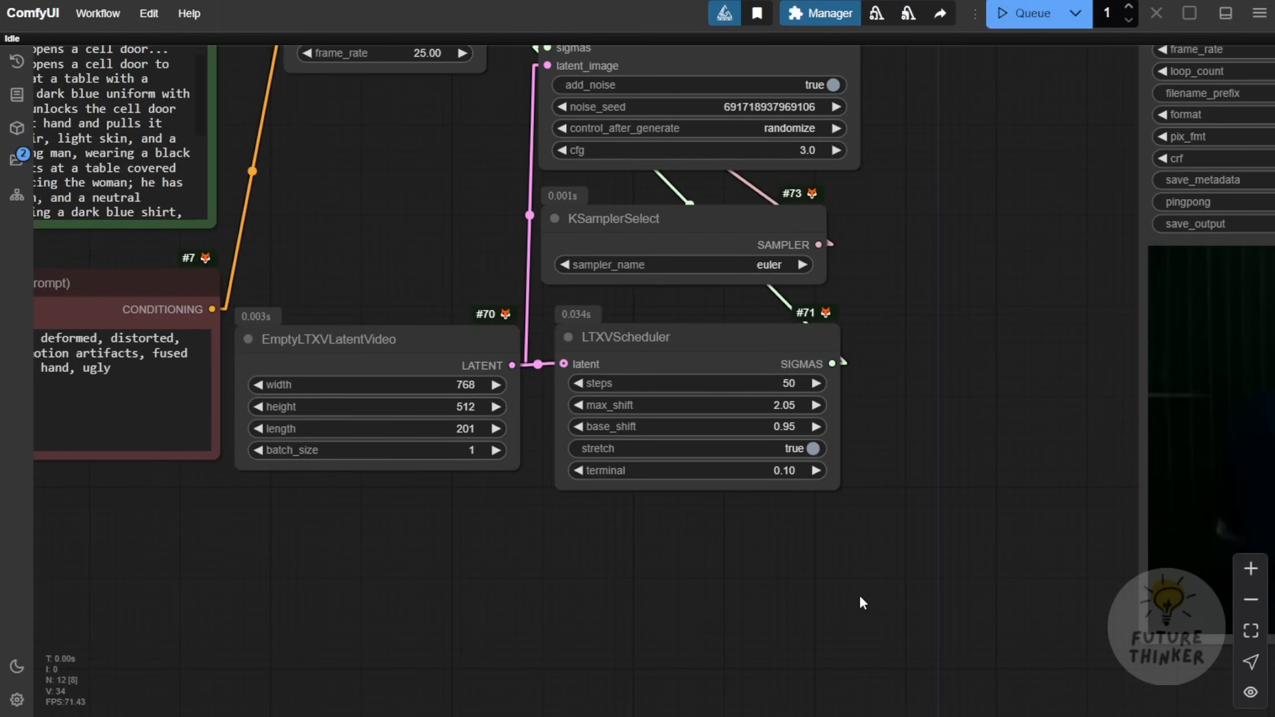
{"action": "left_click_drag", "start_coordinate": [1250, 472], "coordinate": [527, 393]}
{"action": "right_click", "coordinate": [664, 142]}
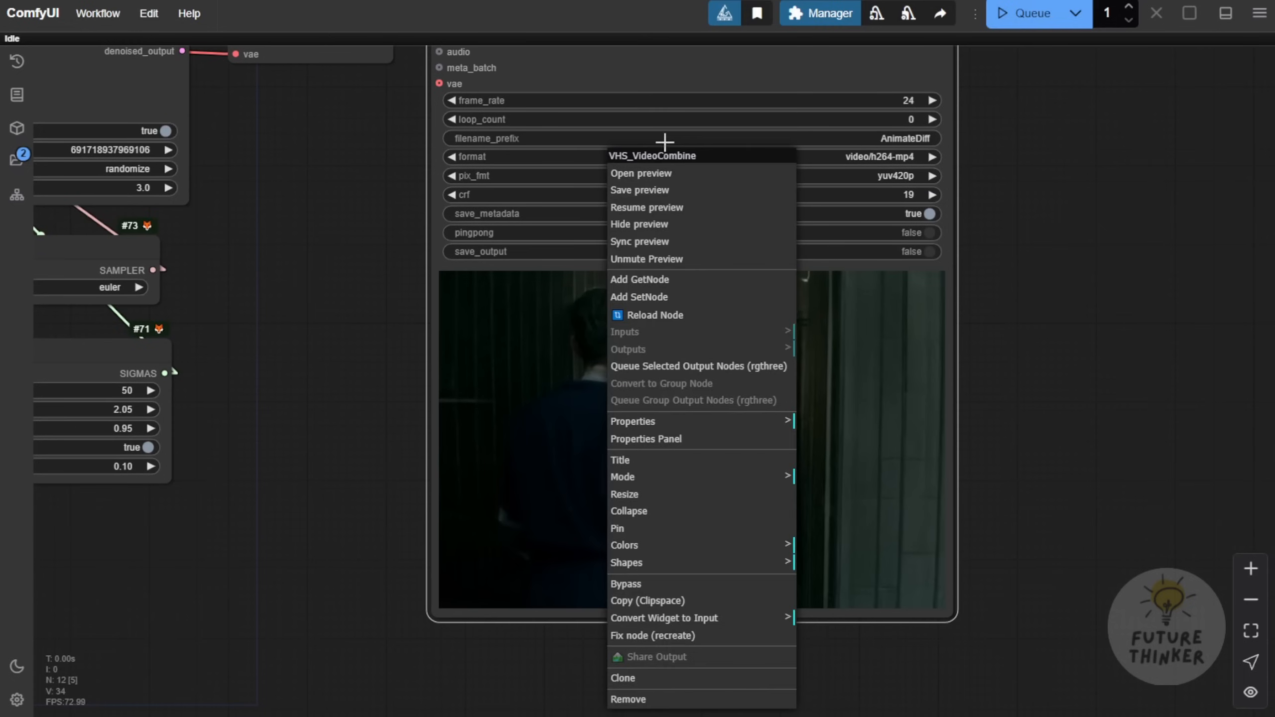
{"action": "left_click", "coordinate": [656, 211]}
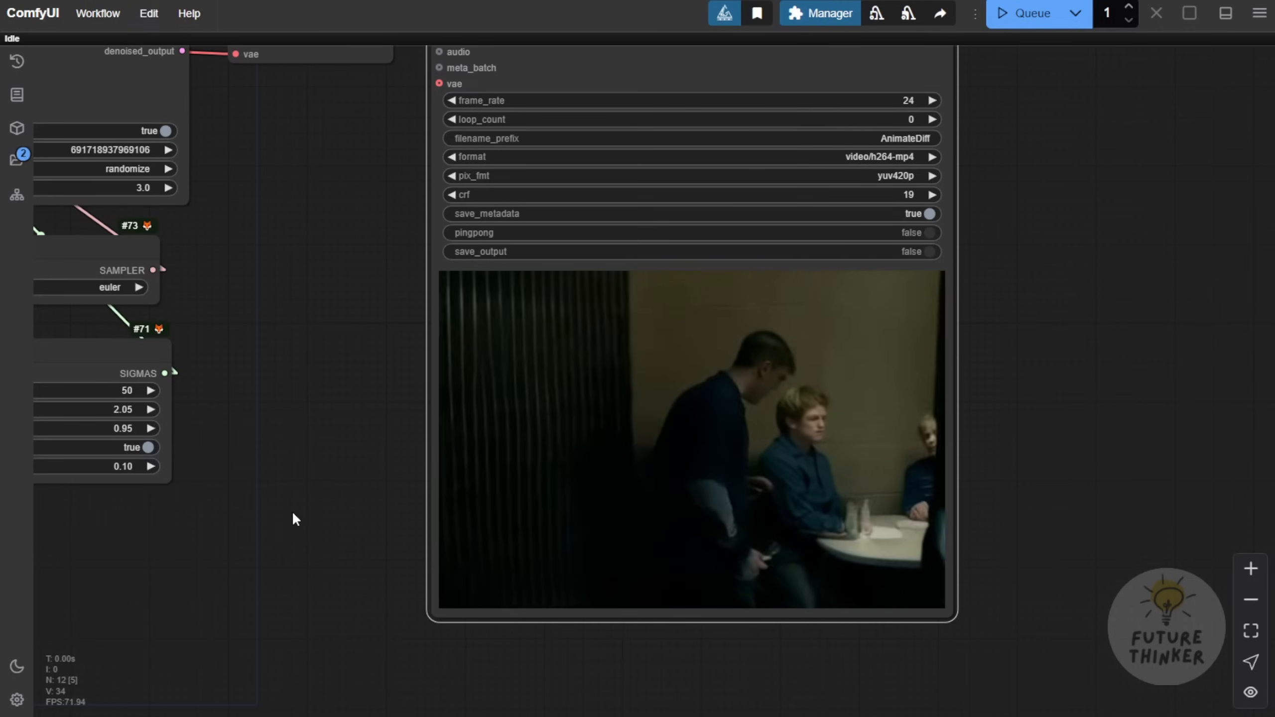
Step: Set the EmptyLTXVLatentVideo node's length back to 121 frames
{"action": "scroll", "coordinate": [292, 511], "scroll_direction": "down", "scroll_amount": 5}
{"action": "left_click_drag", "start_coordinate": [809, 473], "coordinate": [839, 381]}
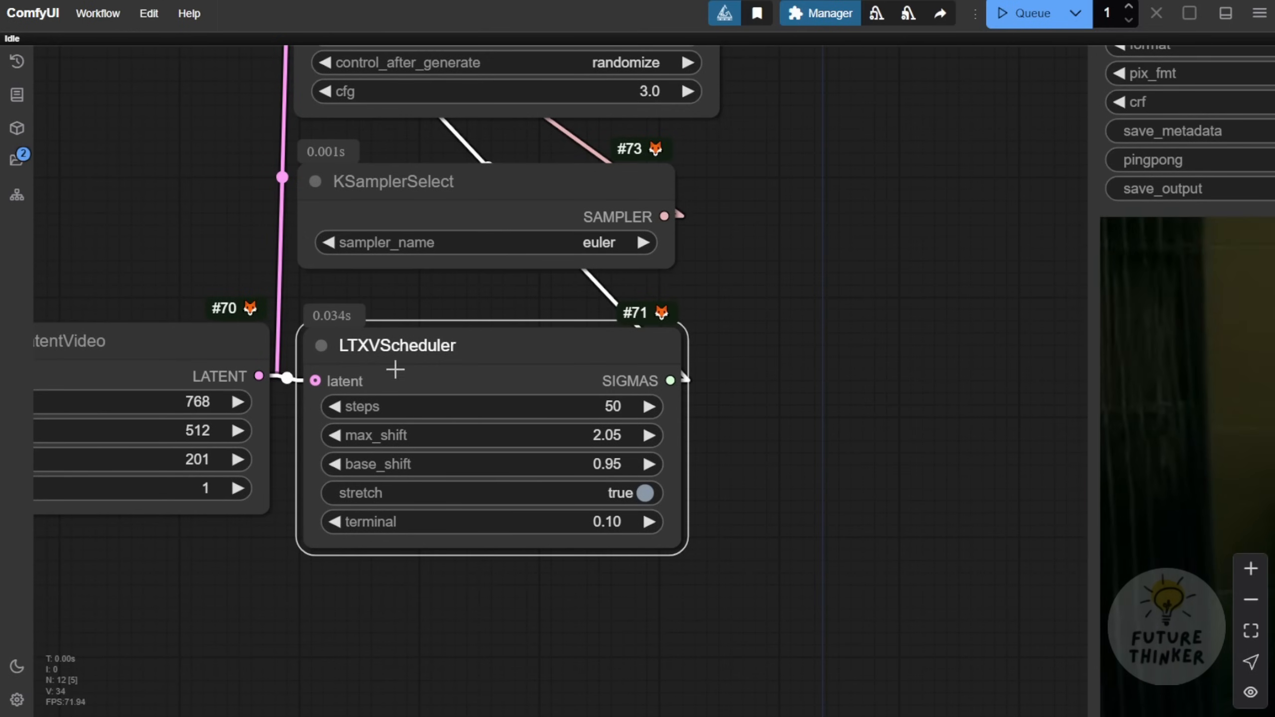
{"action": "left_click_drag", "start_coordinate": [236, 613], "coordinate": [558, 624]}
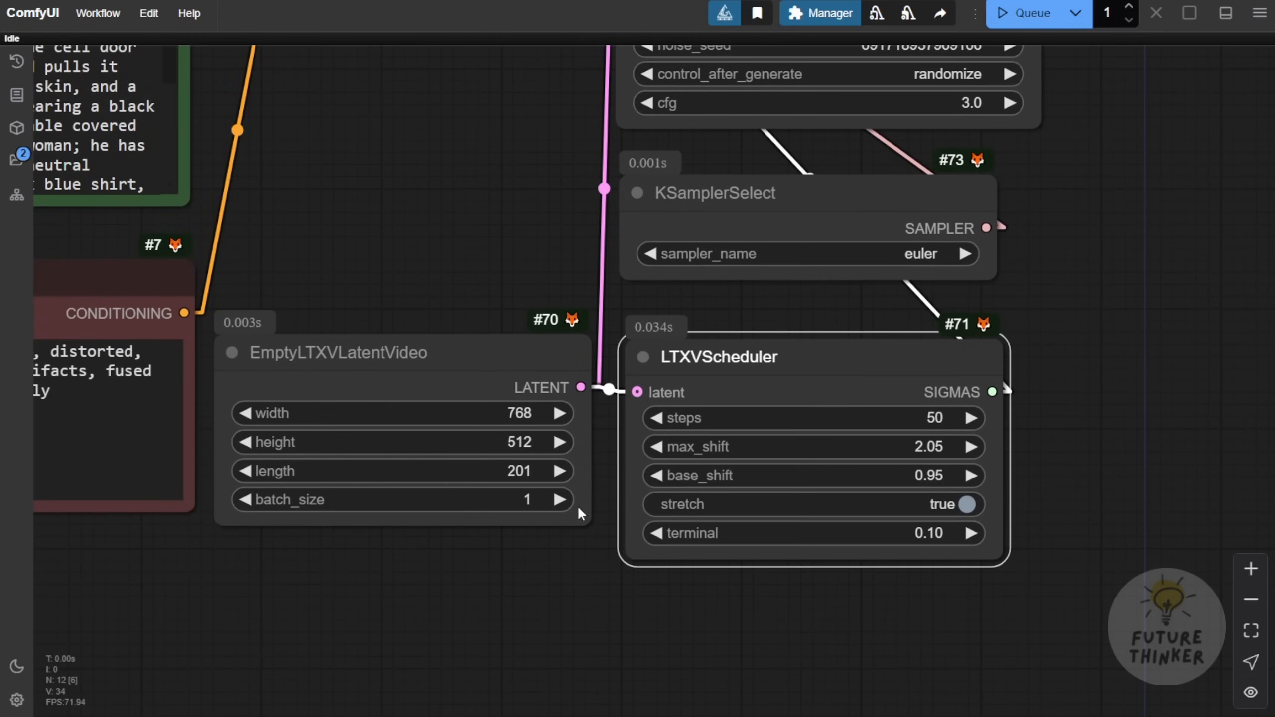
{"action": "left_click", "coordinate": [487, 472]}
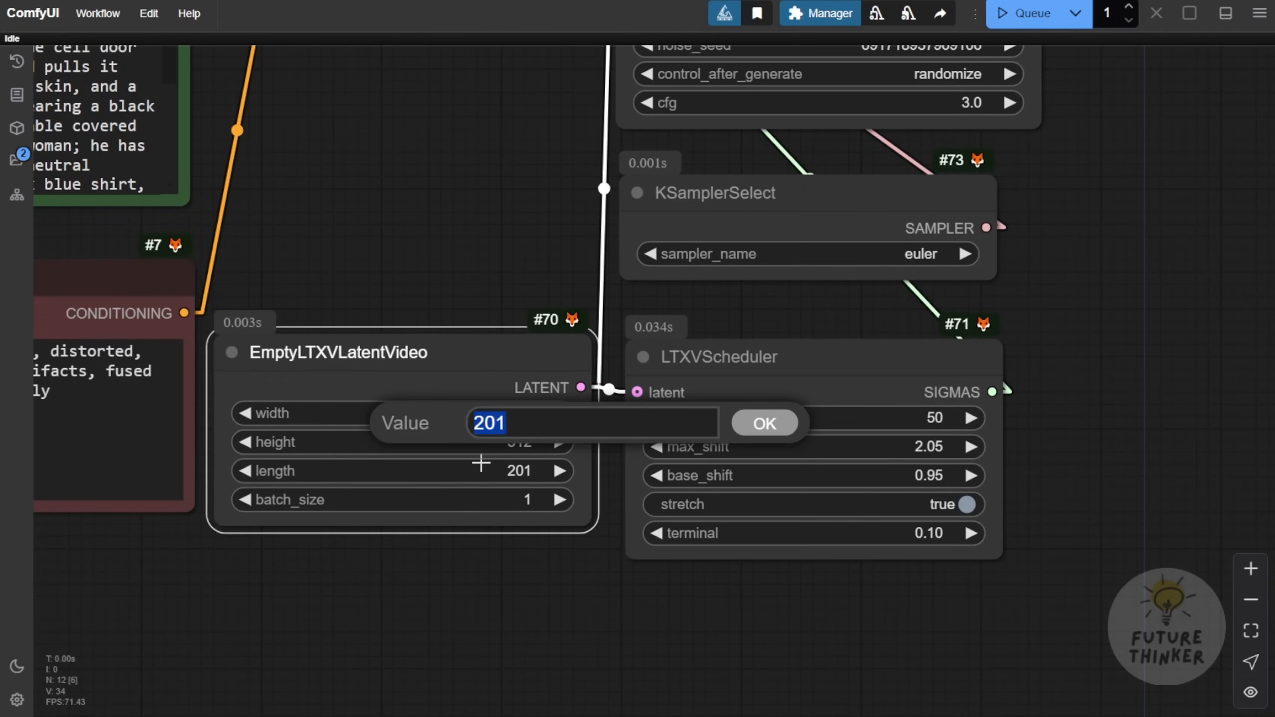
{"action": "key", "text": "Return"}
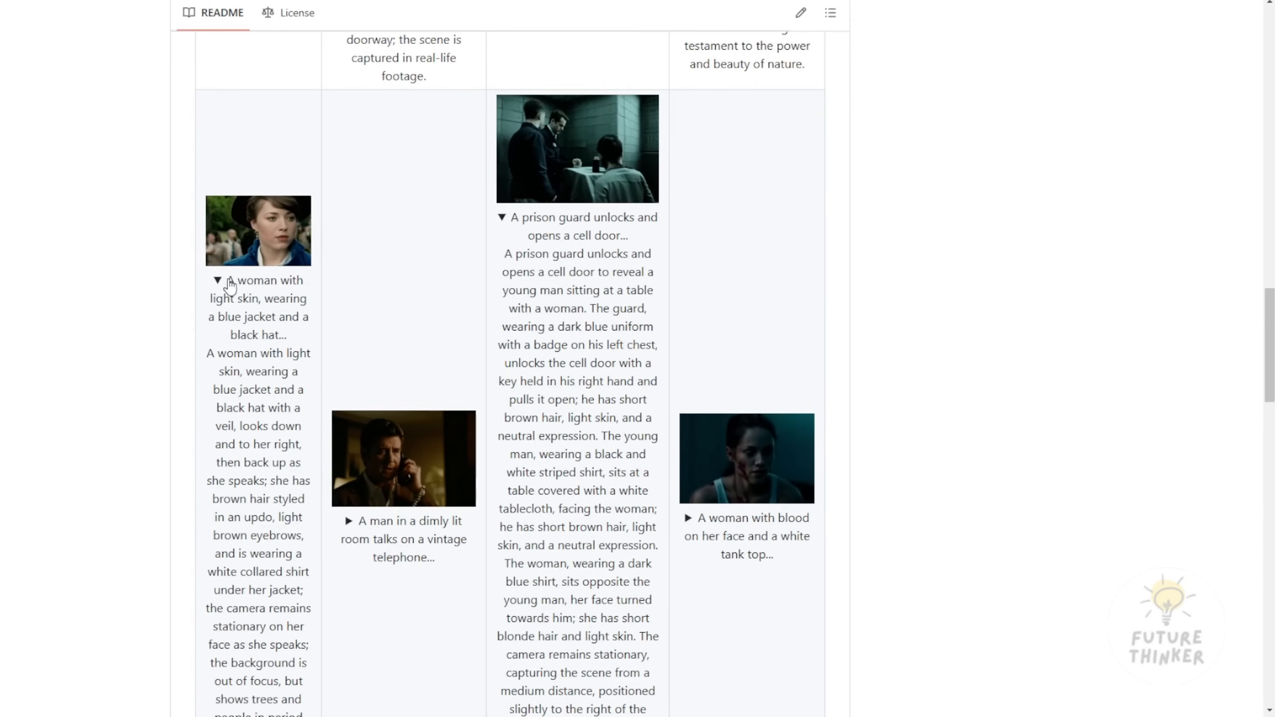
Step: Copy the full example prompt about the woman in a blue jacket and black hat from the README
{"action": "left_click_drag", "start_coordinate": [227, 279], "coordinate": [293, 542]}
{"action": "key", "text": "ctrl+c"}
{"action": "scroll", "coordinate": [275, 518], "scroll_direction": "down", "scroll_amount": 5}
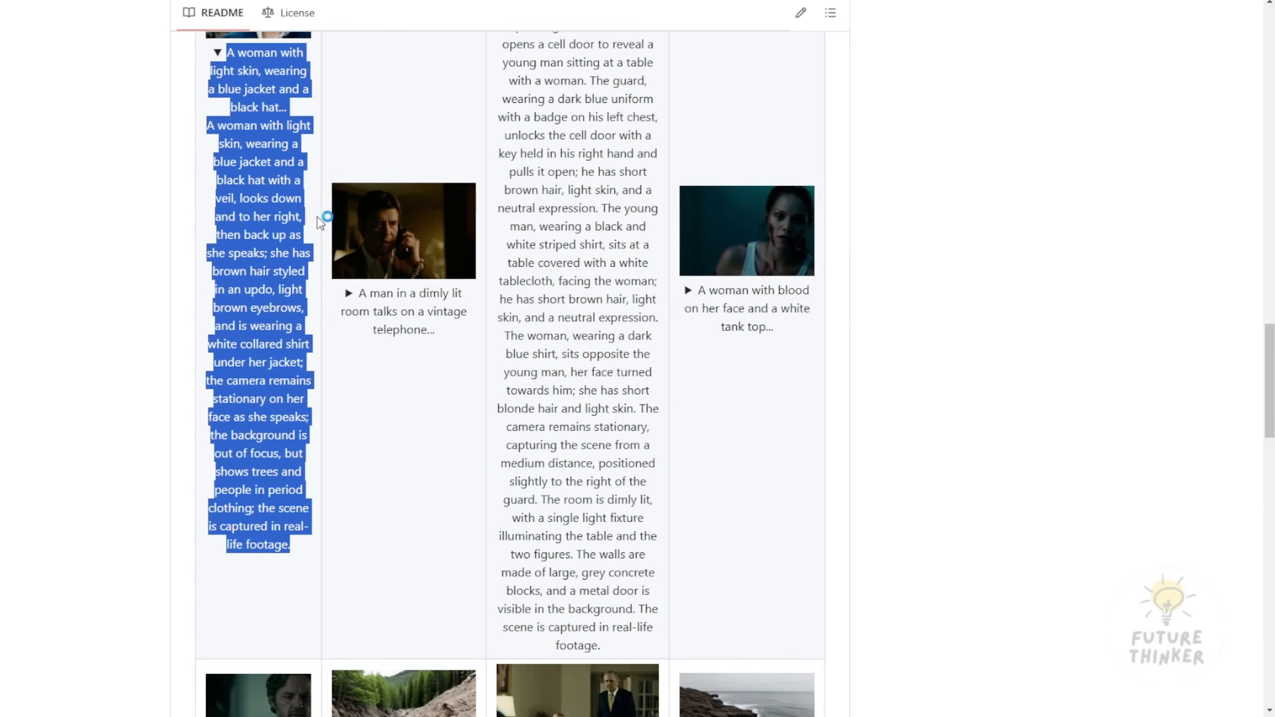
{"action": "scroll", "coordinate": [321, 221], "scroll_direction": "up", "scroll_amount": 3}
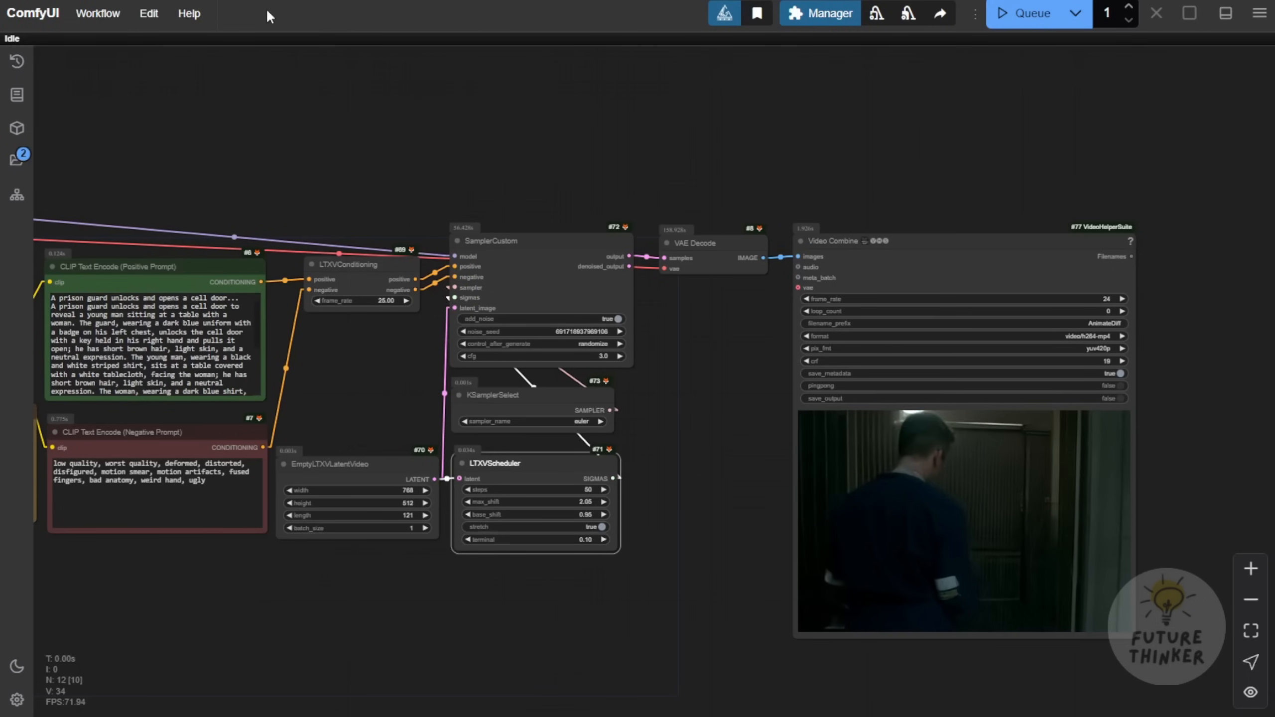
Step: Replace the whole positive prompt with the copied blue jacket and black hat prompt, and queue the workflow
{"action": "left_click_drag", "start_coordinate": [161, 237], "coordinate": [442, 259]}
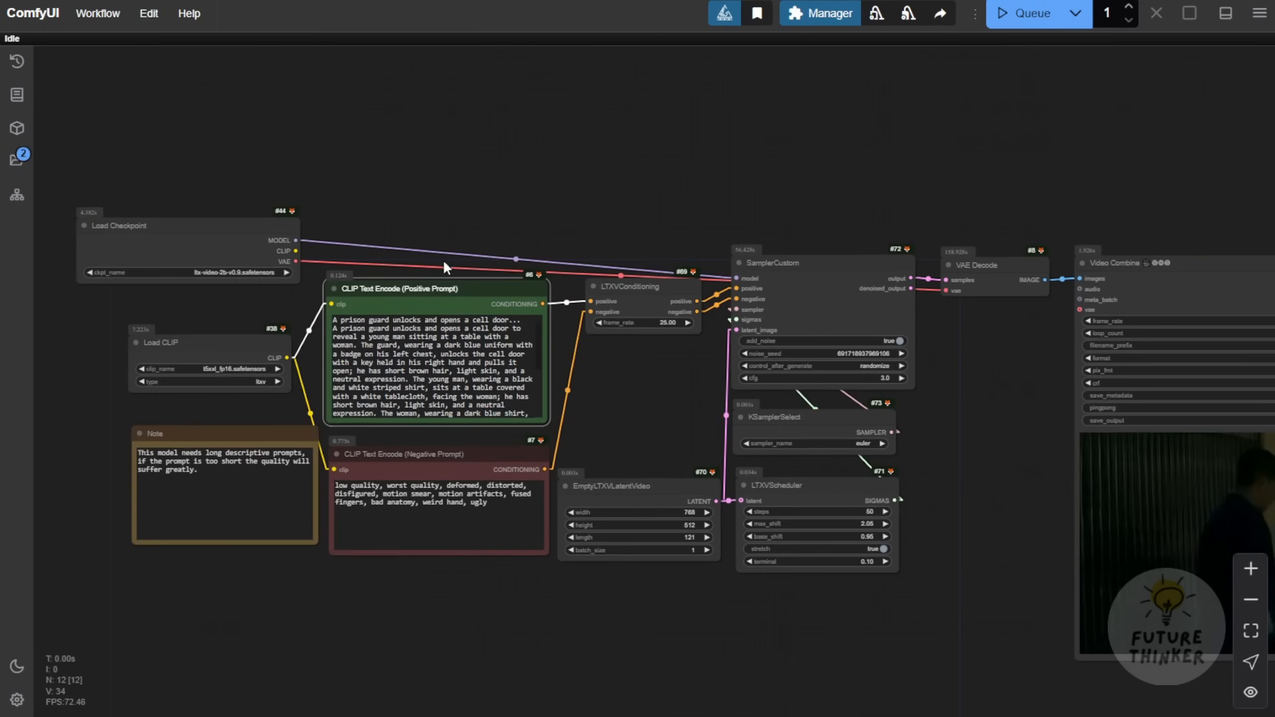
{"action": "scroll", "coordinate": [442, 259], "scroll_direction": "up", "scroll_amount": 10}
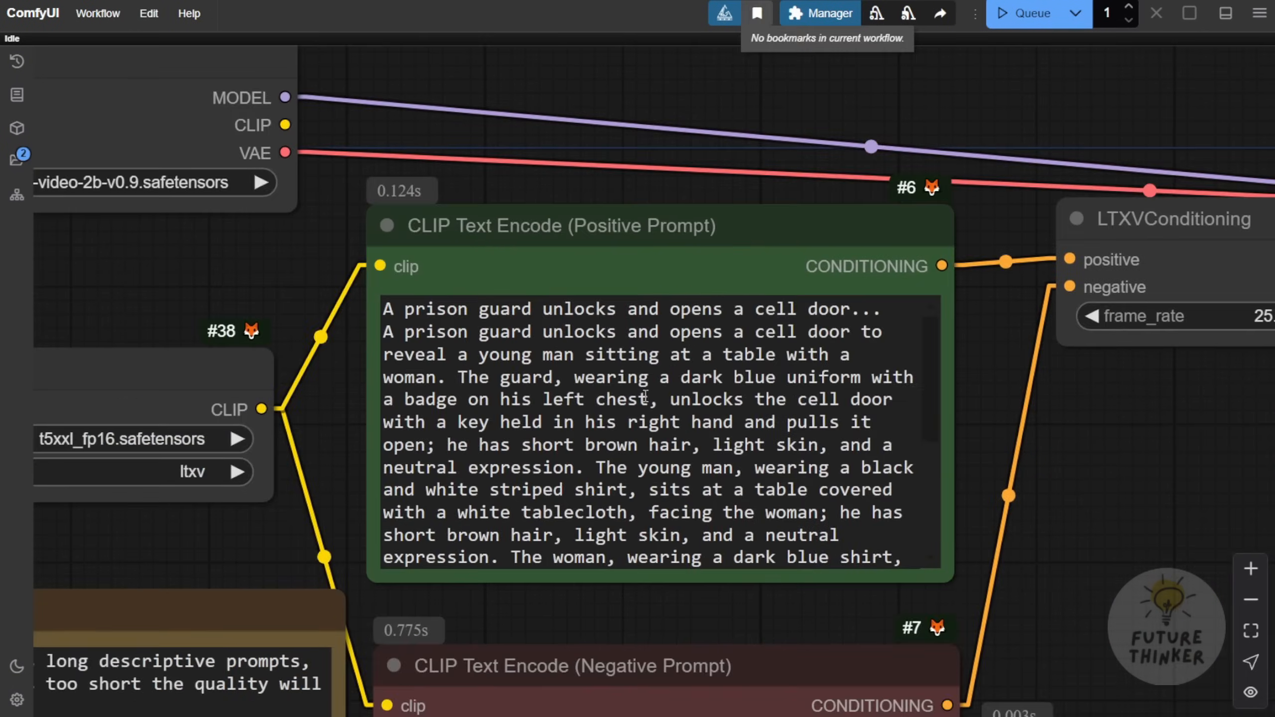
{"action": "left_click", "coordinate": [434, 348]}
{"action": "key", "text": "ctrl+a"}
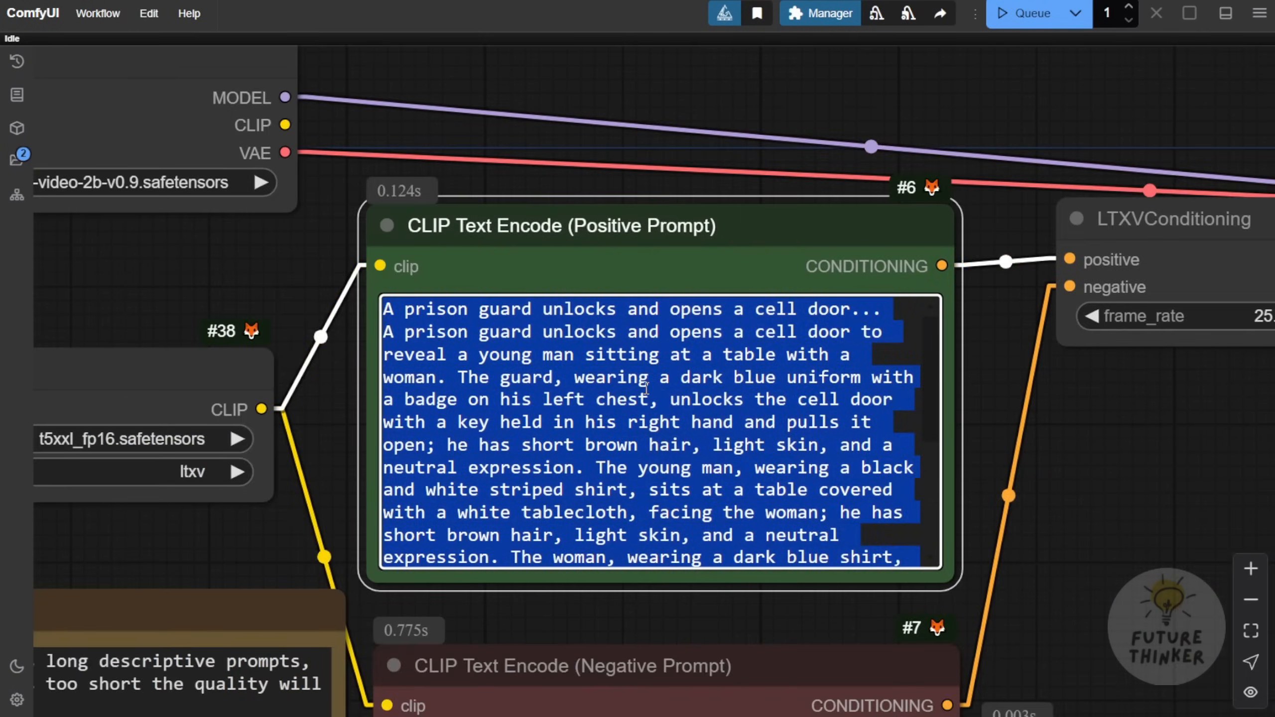
{"action": "key", "text": "ctrl+v"}
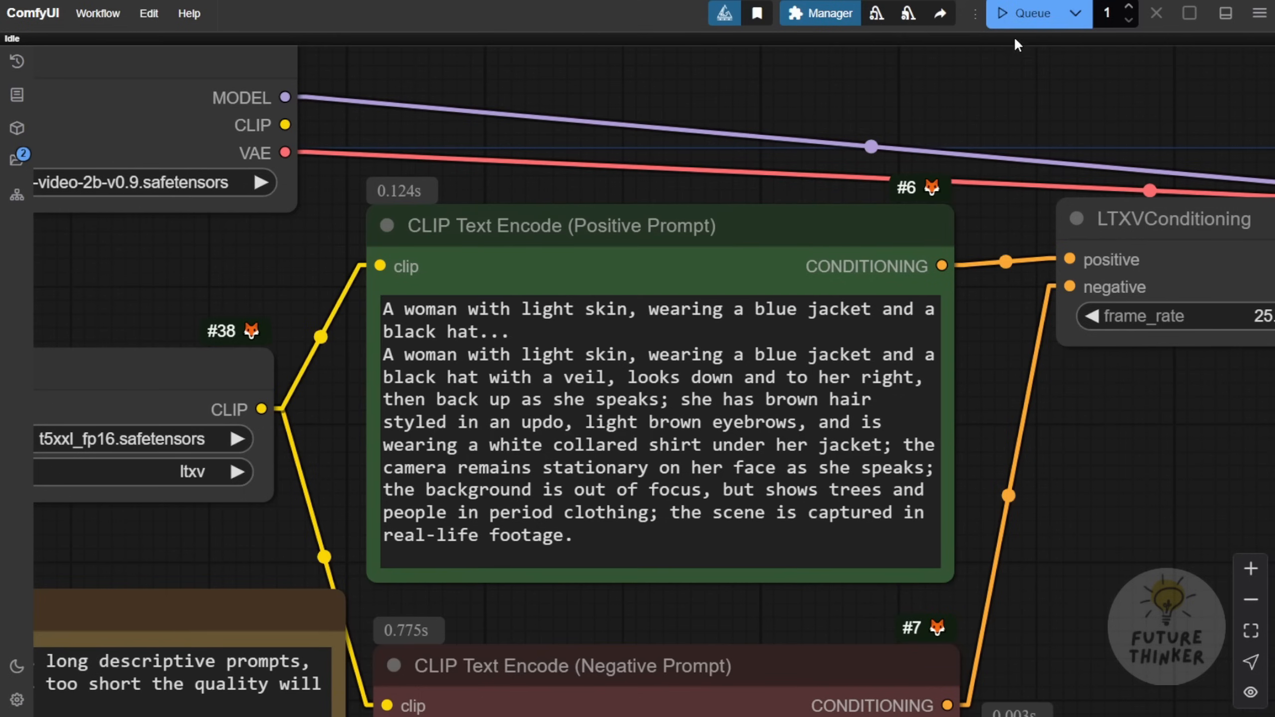
{"action": "left_click", "coordinate": [1018, 26]}
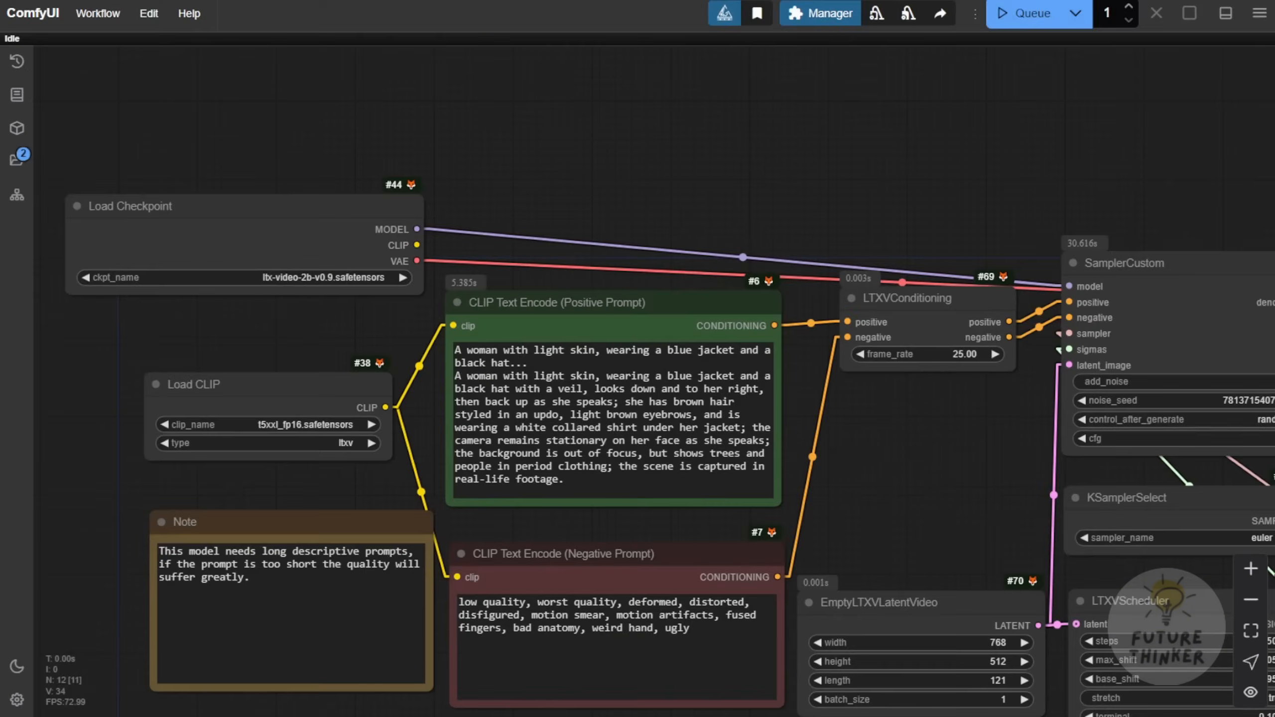
Step: Examine the generated video of the woman in the blue jacket in the Video Combine node, along with the sampling settings
{"action": "left_click_drag", "start_coordinate": [1099, 597], "coordinate": [615, 360]}
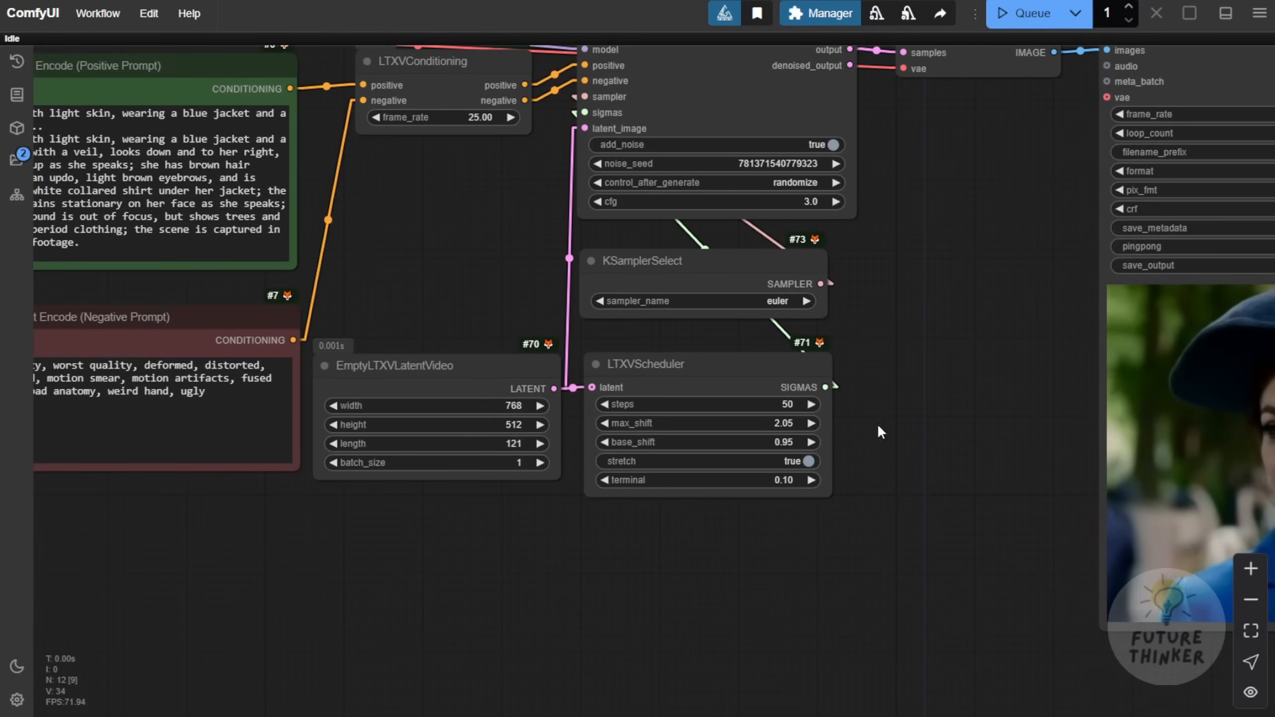
{"action": "scroll", "coordinate": [882, 440], "scroll_direction": "up", "scroll_amount": 3}
{"action": "scroll", "coordinate": [913, 532], "scroll_direction": "down", "scroll_amount": 5}
{"action": "scroll", "coordinate": [433, 493], "scroll_direction": "up", "scroll_amount": 3}
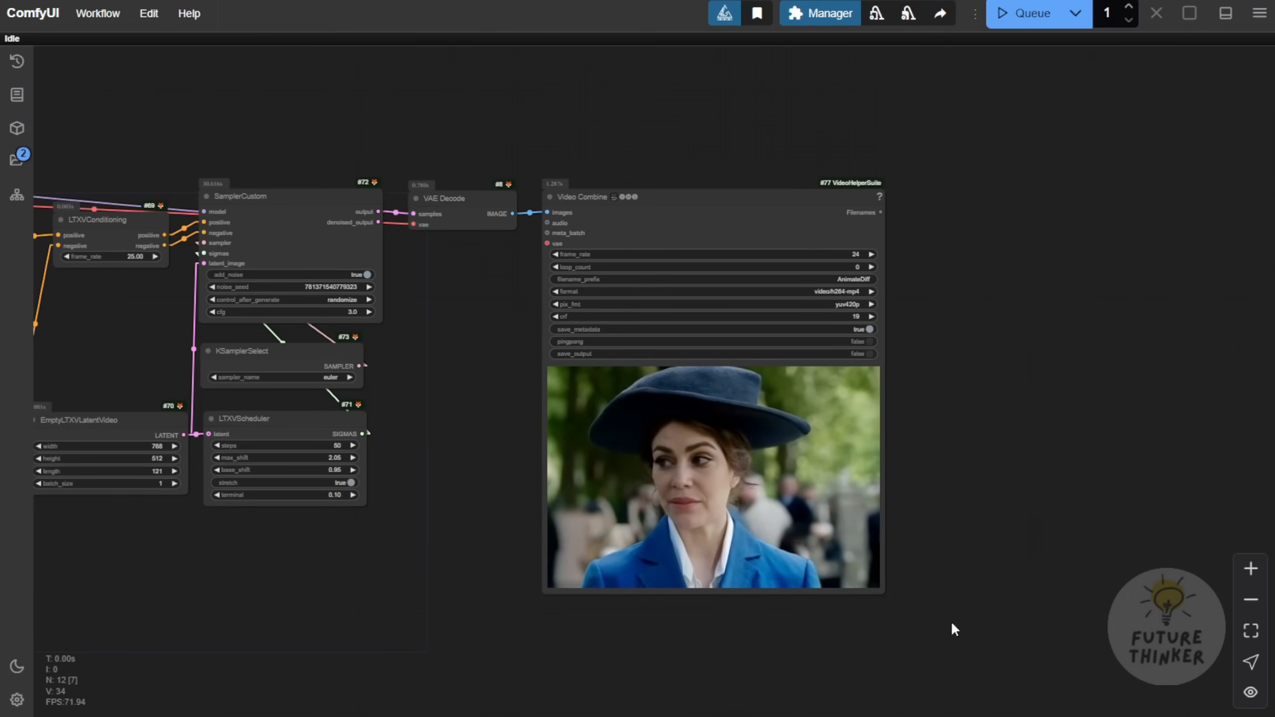
{"action": "scroll", "coordinate": [703, 502], "scroll_direction": "up", "scroll_amount": 3}
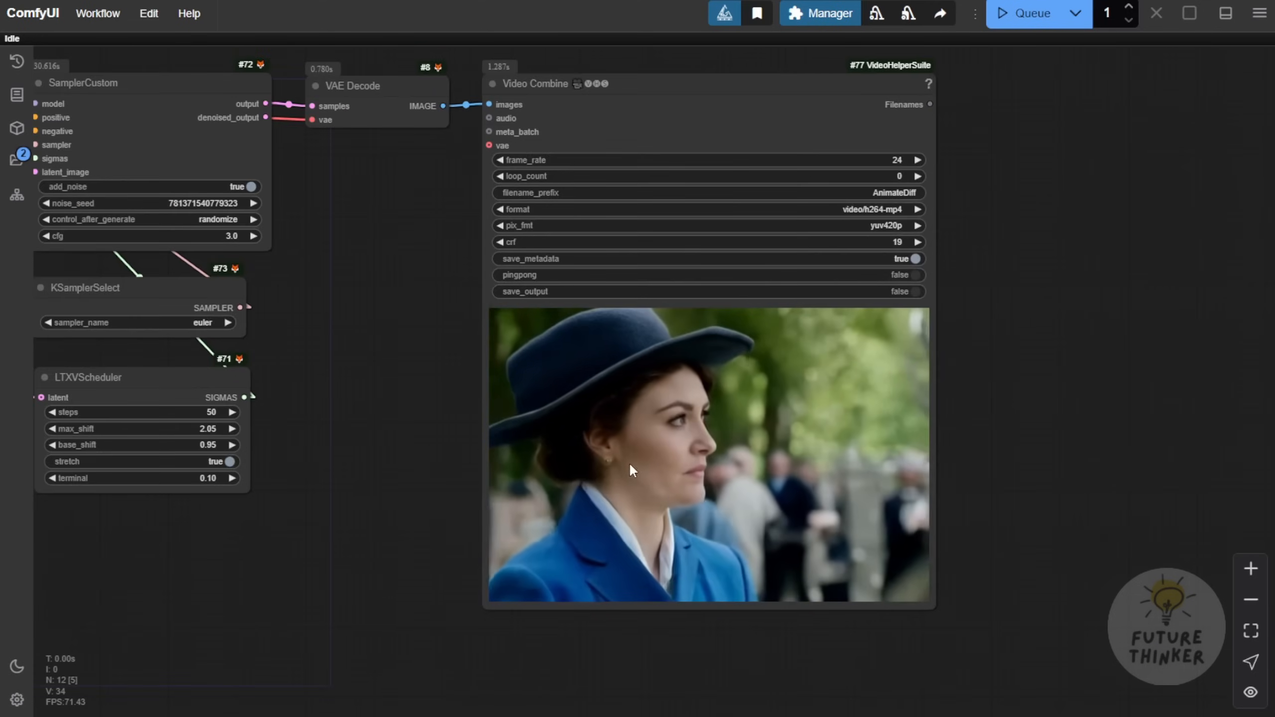
{"action": "scroll", "coordinate": [674, 456], "scroll_direction": "up", "scroll_amount": 3}
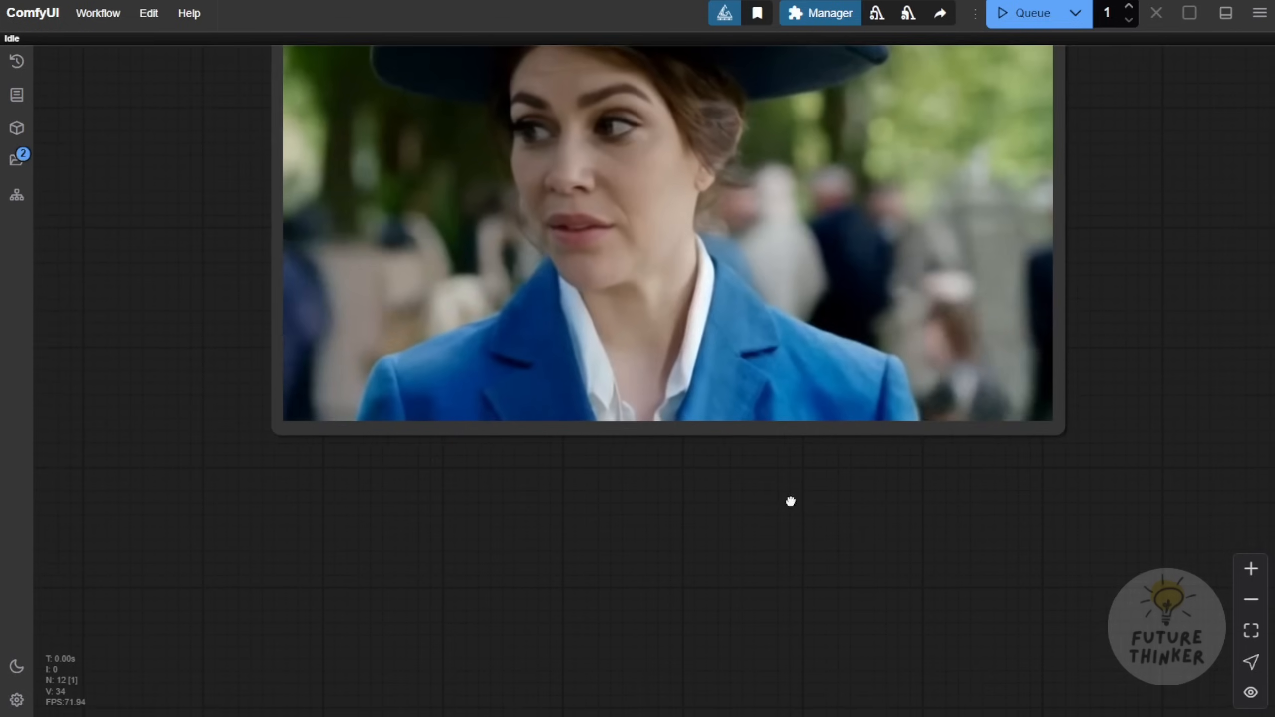
{"action": "left_click_drag", "start_coordinate": [791, 501], "coordinate": [735, 551]}
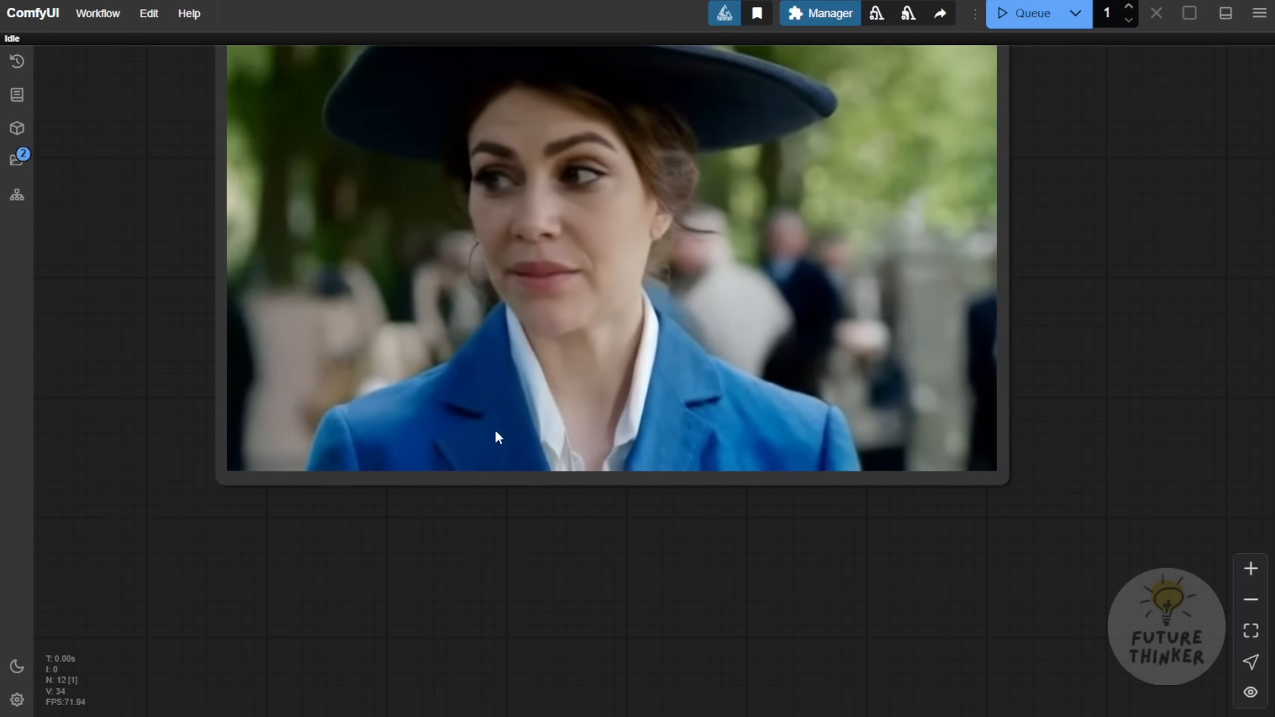
{"action": "scroll", "coordinate": [478, 350], "scroll_direction": "up", "scroll_amount": 2}
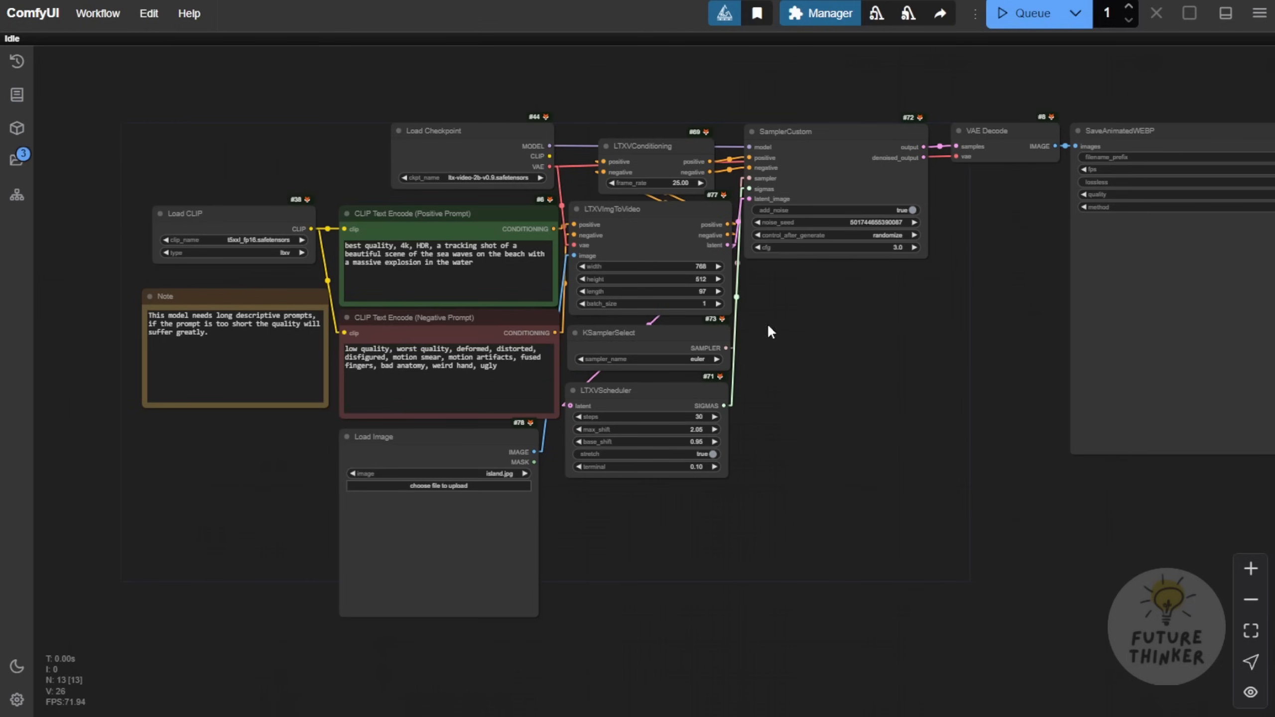
Step: Move the Load Checkpoint node up and to the left in the image-to-video workflow to expose its connections
{"action": "scroll", "coordinate": [768, 326], "scroll_direction": "up", "scroll_amount": 3}
{"action": "left_click_drag", "start_coordinate": [774, 334], "coordinate": [807, 488]}
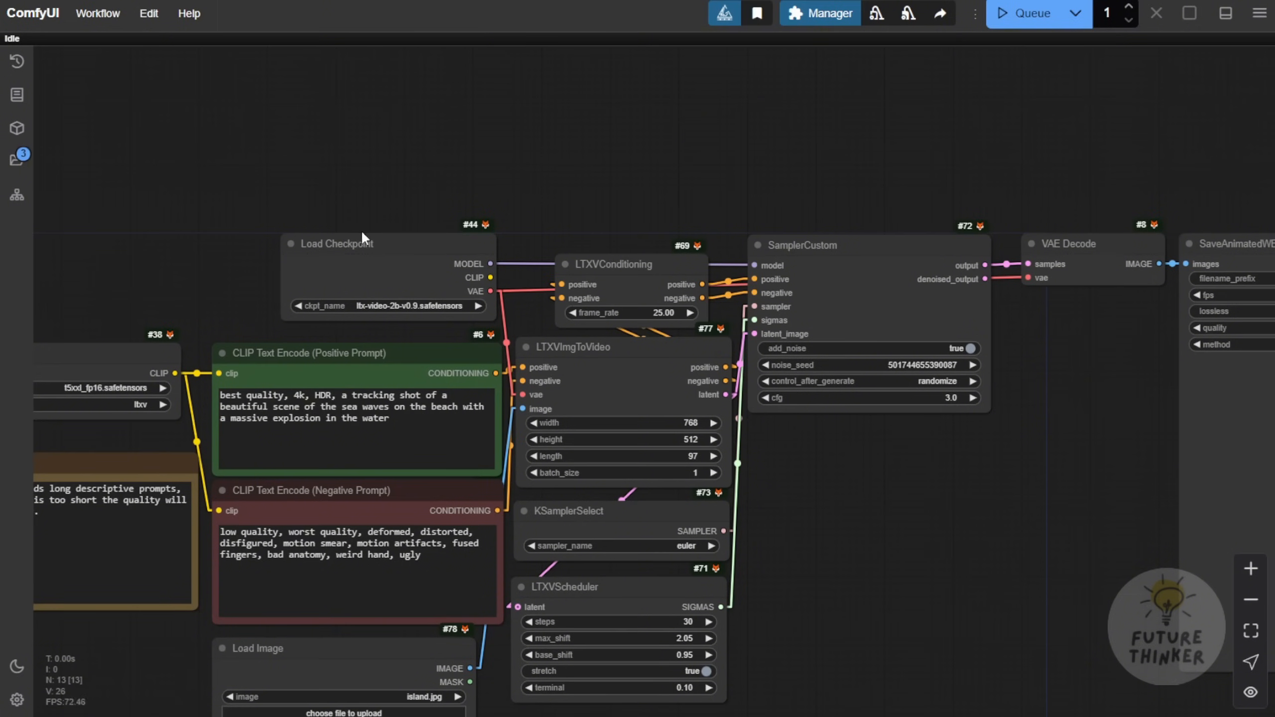
{"action": "left_click_drag", "start_coordinate": [393, 261], "coordinate": [363, 168]}
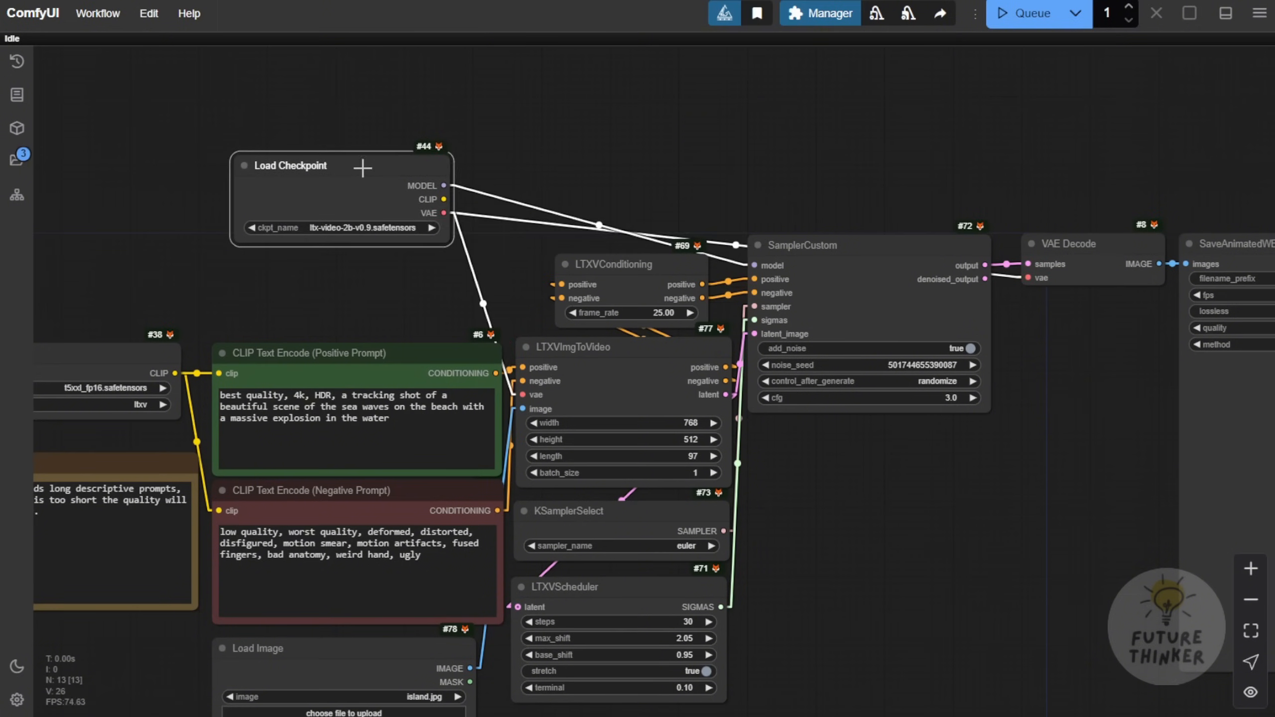
Step: Examine the image-to-video workflow's LTXVImgToVideo, LTXVScheduler and Load Image nodes
{"action": "scroll", "coordinate": [526, 272], "scroll_direction": "up", "scroll_amount": 4}
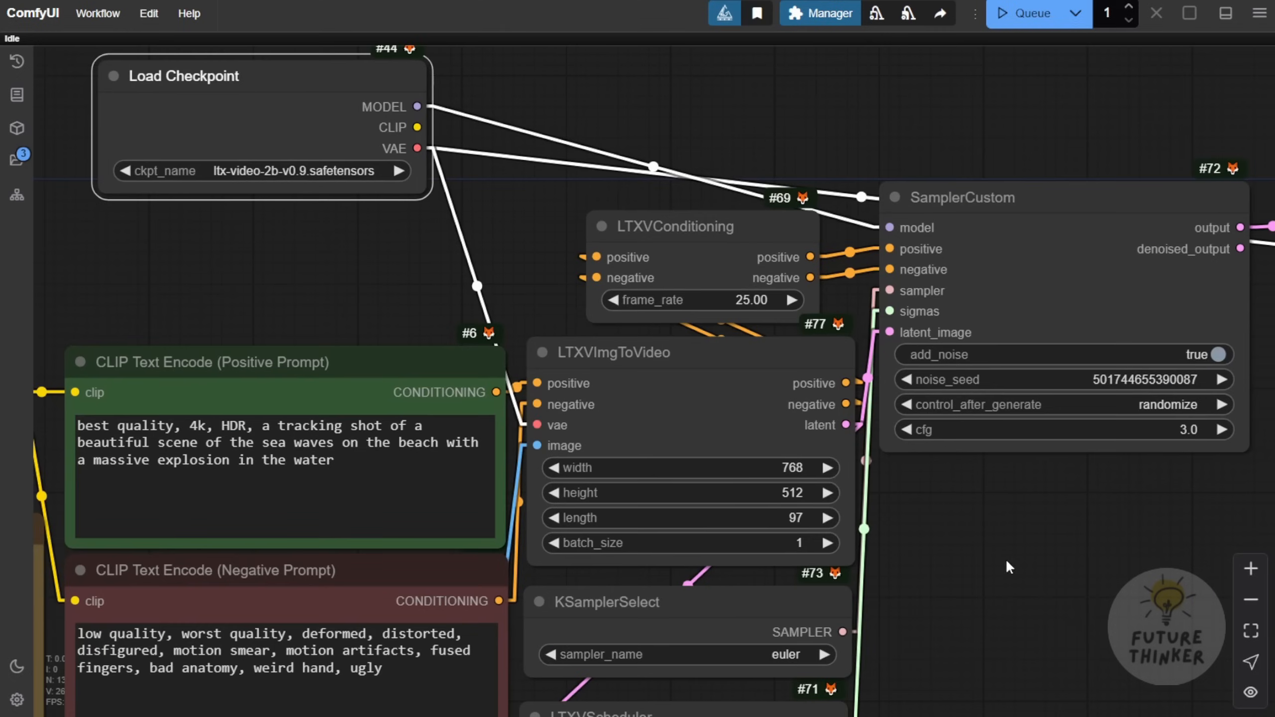
{"action": "left_click_drag", "start_coordinate": [1009, 568], "coordinate": [1073, 197]}
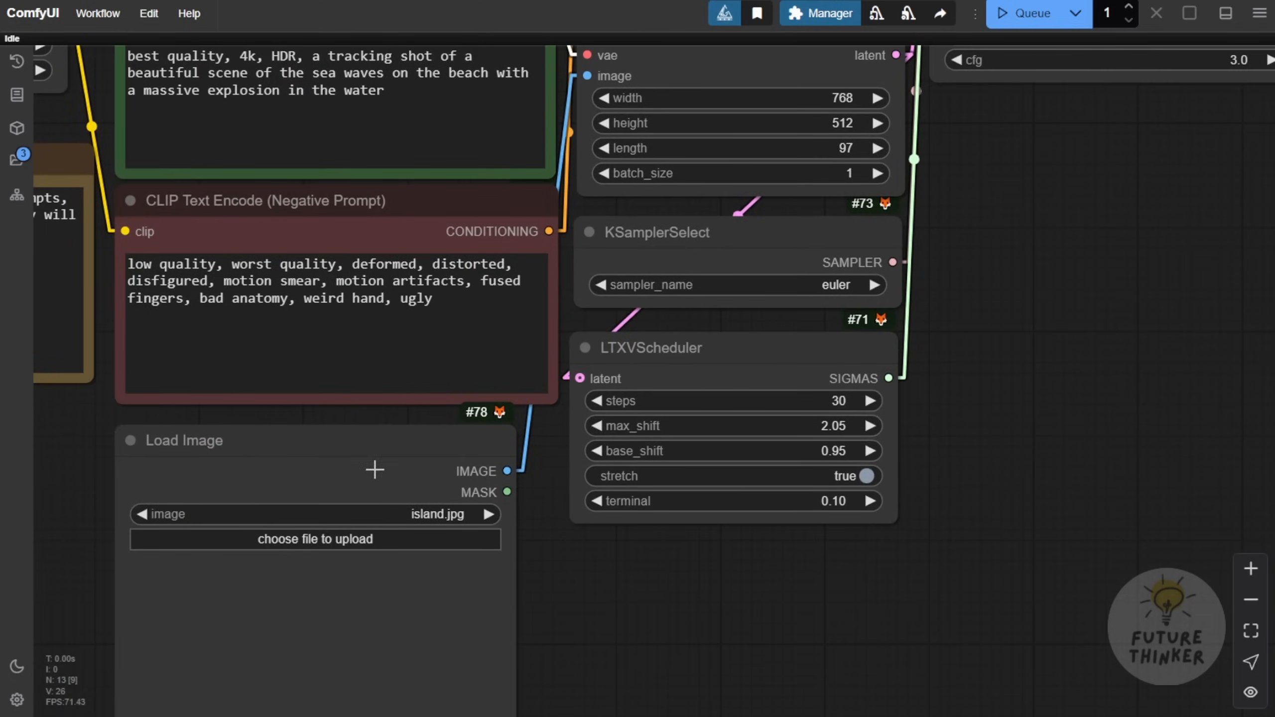
{"action": "left_click_drag", "start_coordinate": [705, 626], "coordinate": [717, 447]}
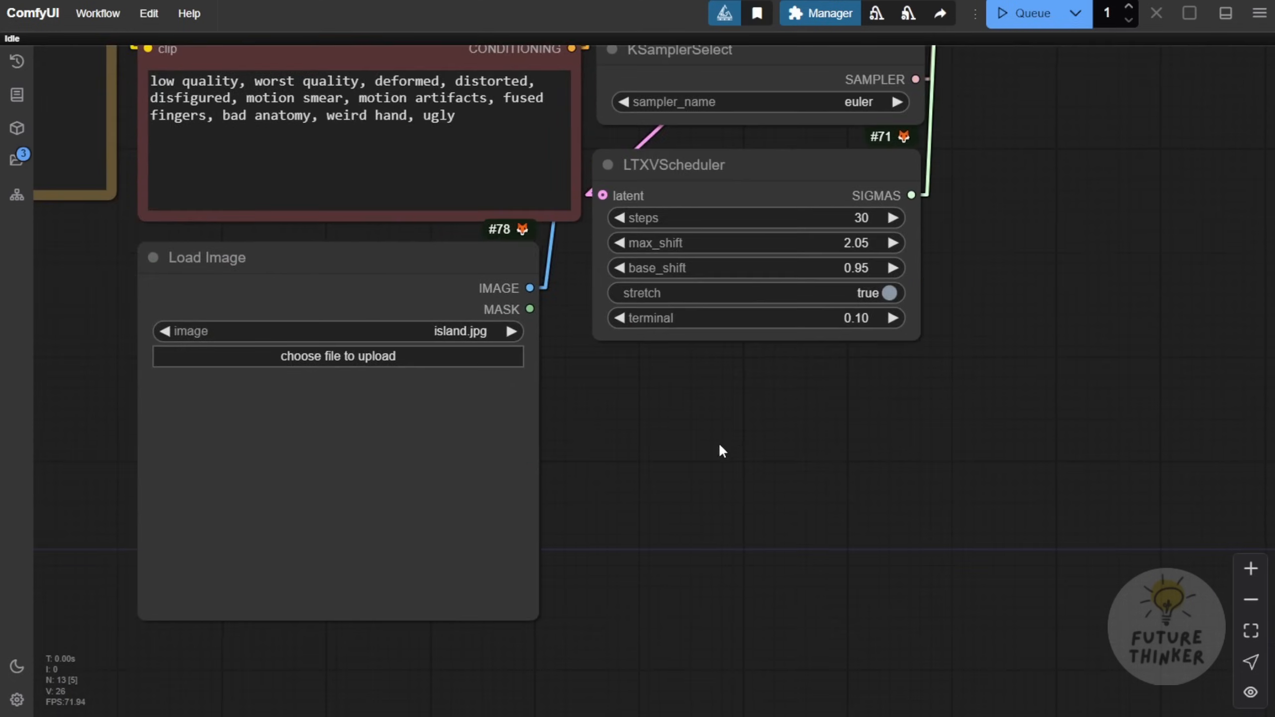
Step: Place the Load Image and LTXVImgToVideo nodes side by side below LTXVScheduler, and load the forest river picture as the source image
{"action": "scroll", "coordinate": [717, 446], "scroll_direction": "down", "scroll_amount": 2}
{"action": "left_click_drag", "start_coordinate": [524, 325], "coordinate": [549, 496]}
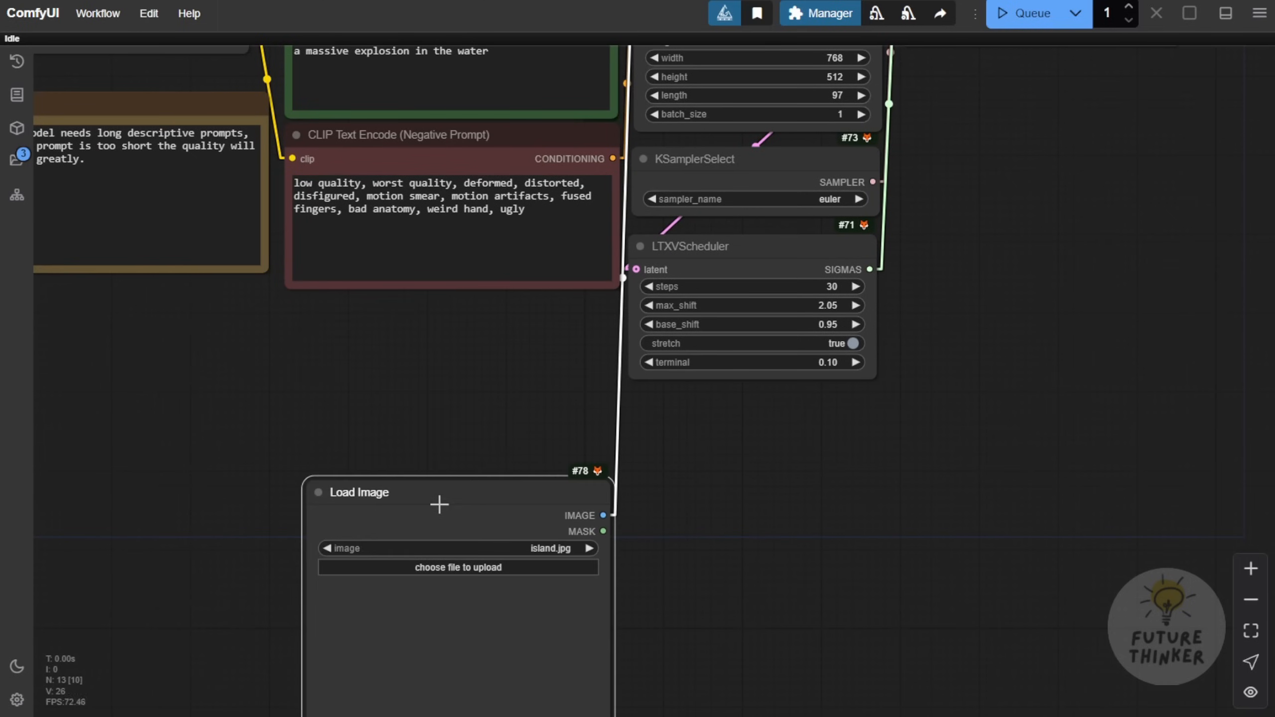
{"action": "left_click_drag", "start_coordinate": [438, 505], "coordinate": [448, 416]}
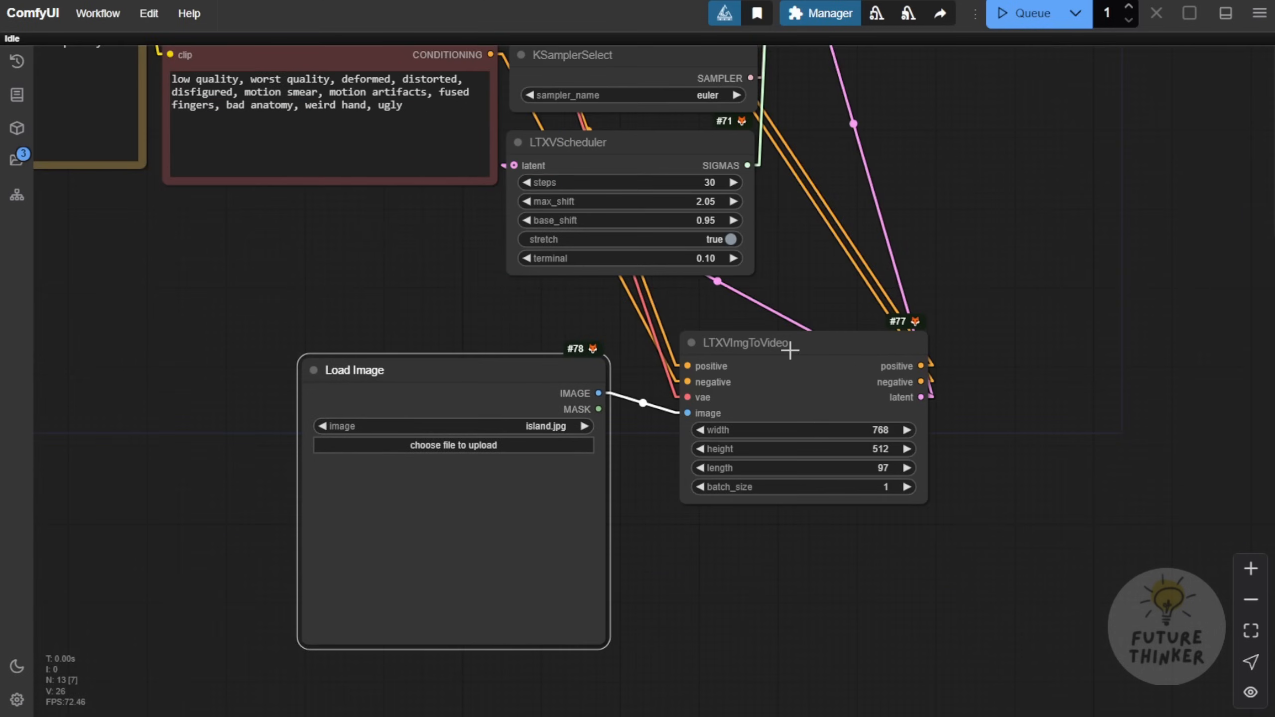
{"action": "left_click_drag", "start_coordinate": [788, 347], "coordinate": [754, 348]}
{"action": "scroll", "coordinate": [754, 348], "scroll_direction": "up", "scroll_amount": 3}
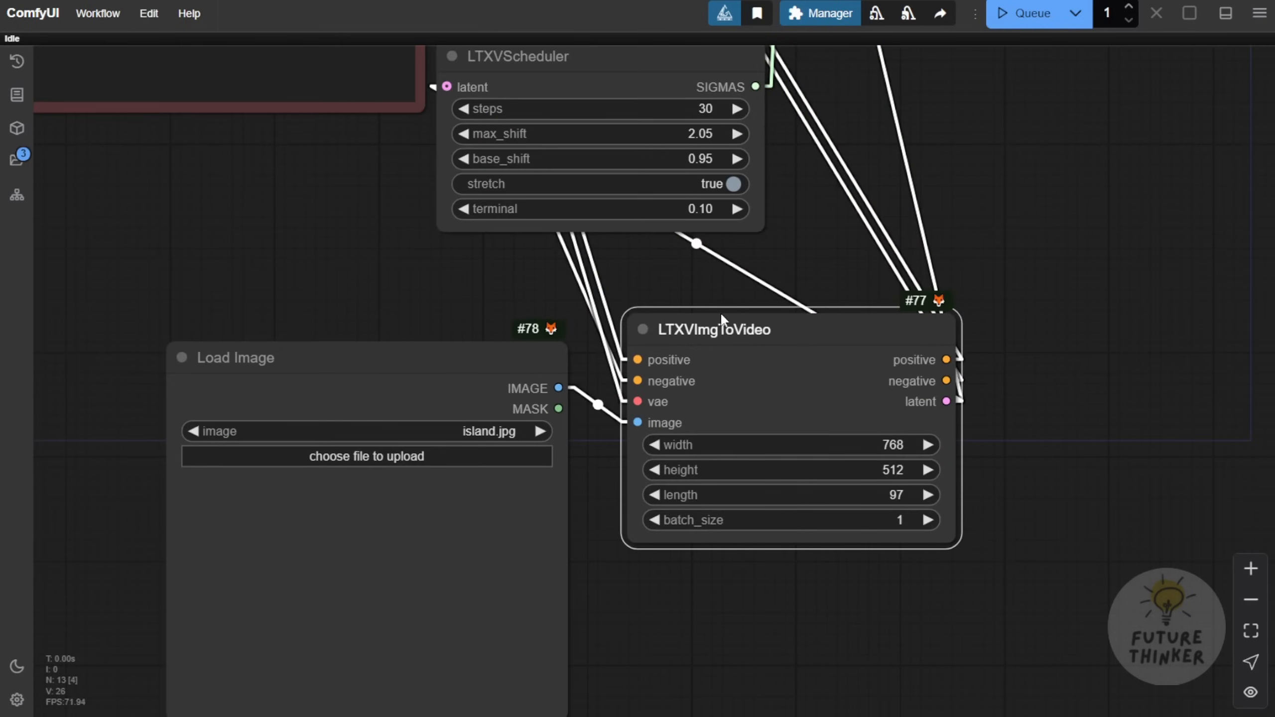
{"action": "scroll", "coordinate": [783, 306], "scroll_direction": "up", "scroll_amount": 4}
{"action": "left_click_drag", "start_coordinate": [733, 317], "coordinate": [703, 280]}
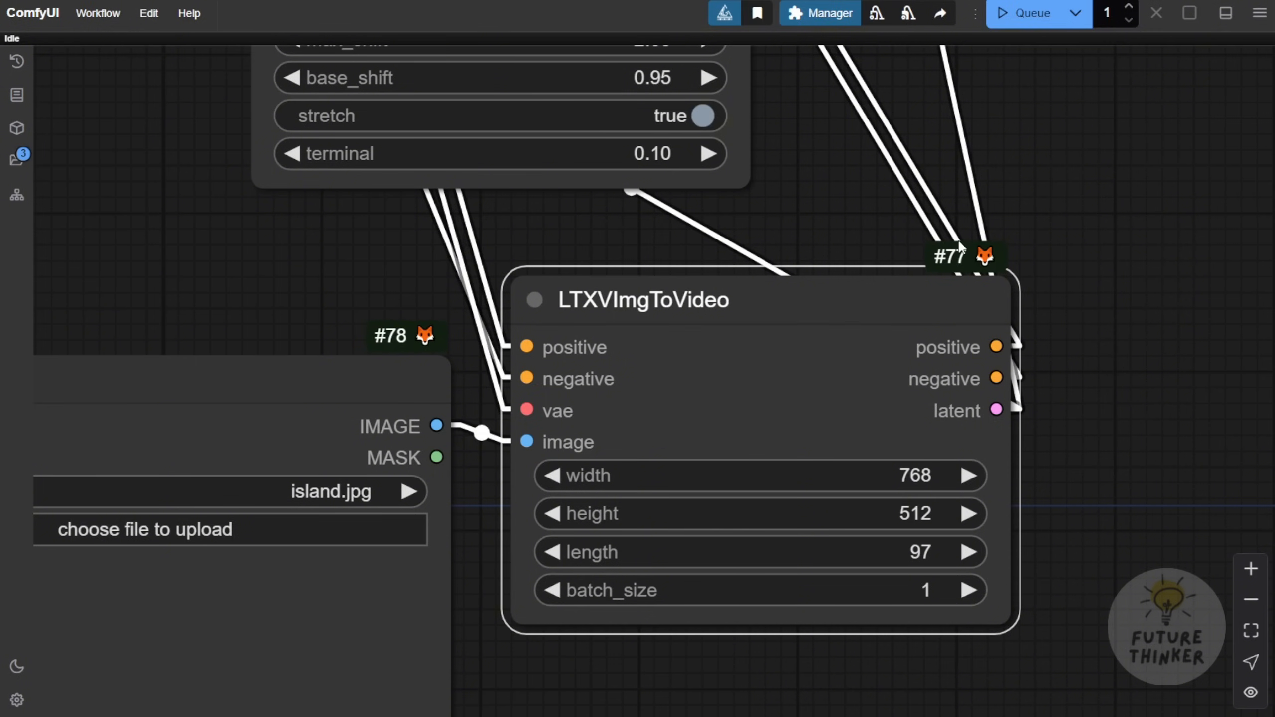
{"action": "left_click_drag", "start_coordinate": [409, 246], "coordinate": [718, 369]}
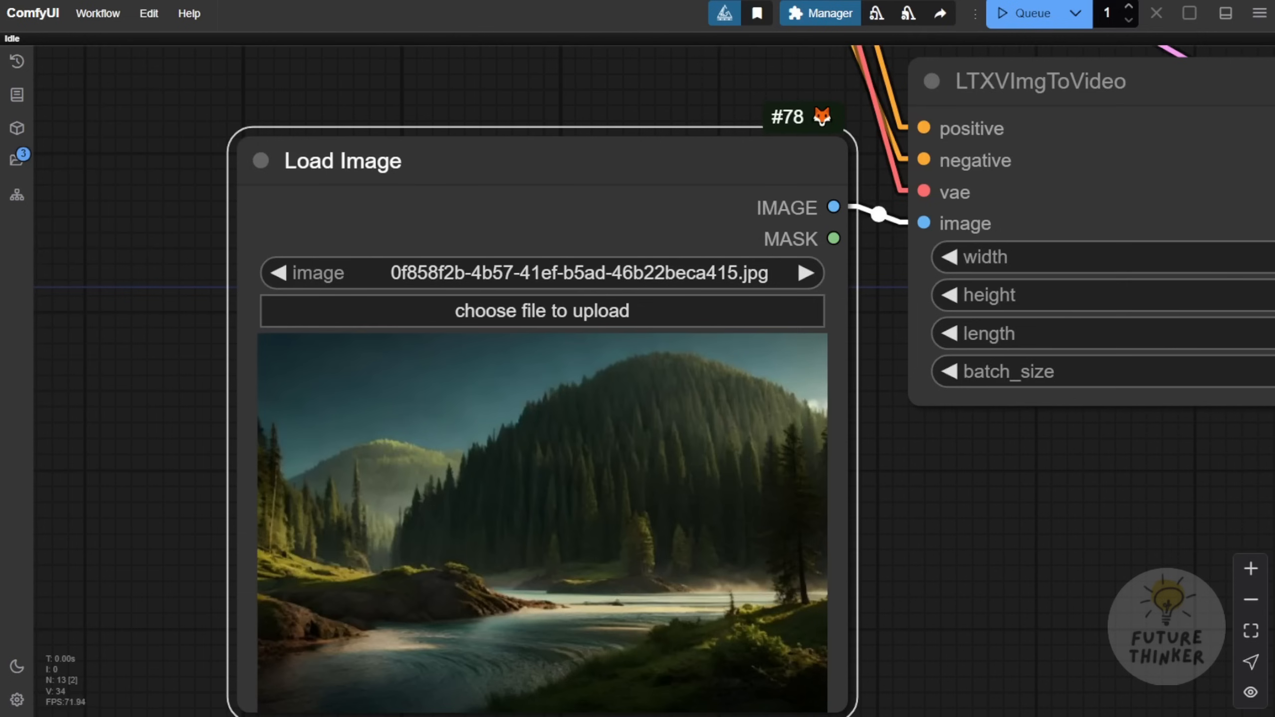
Step: Shorten the positive prompt to "best quality, 4k, HDR, a tracking shot of a beautiful scene."
{"action": "left_click_drag", "start_coordinate": [1052, 594], "coordinate": [900, 697]}
{"action": "scroll", "coordinate": [433, 531], "scroll_direction": "down", "scroll_amount": 6}
{"action": "left_click_drag", "start_coordinate": [470, 337], "coordinate": [729, 627]}
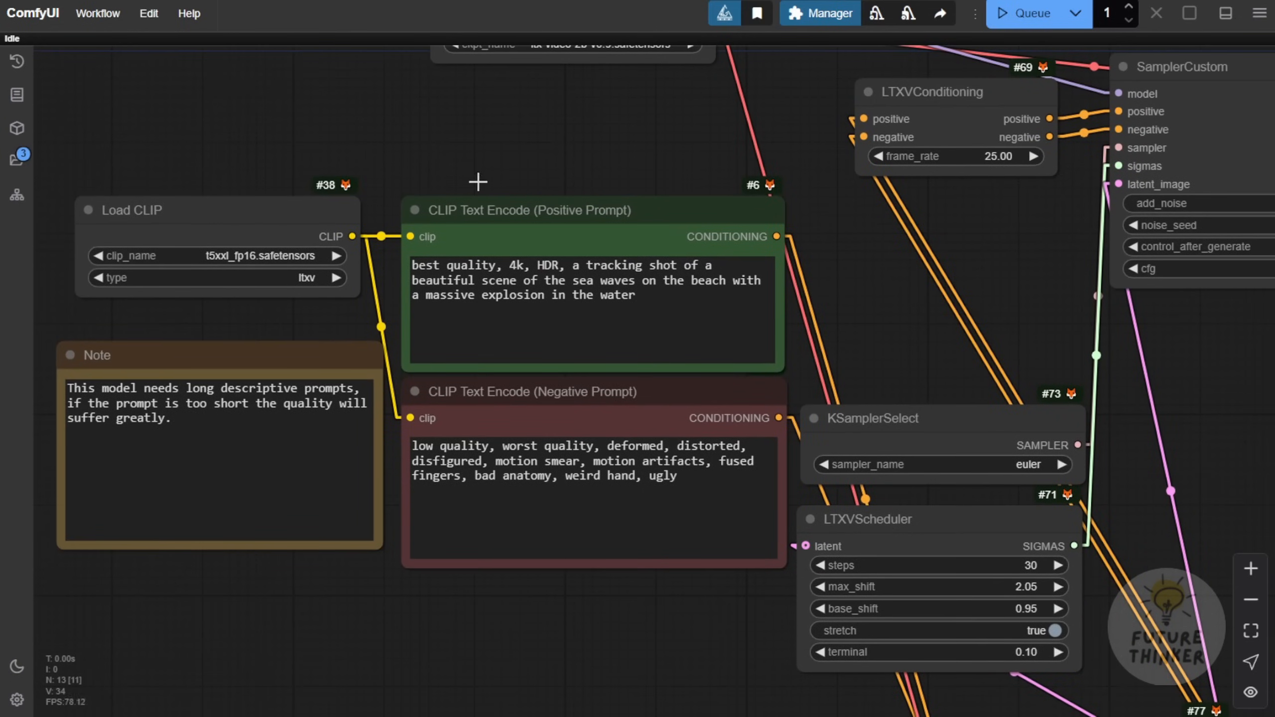
{"action": "scroll", "coordinate": [478, 182], "scroll_direction": "up", "scroll_amount": 5}
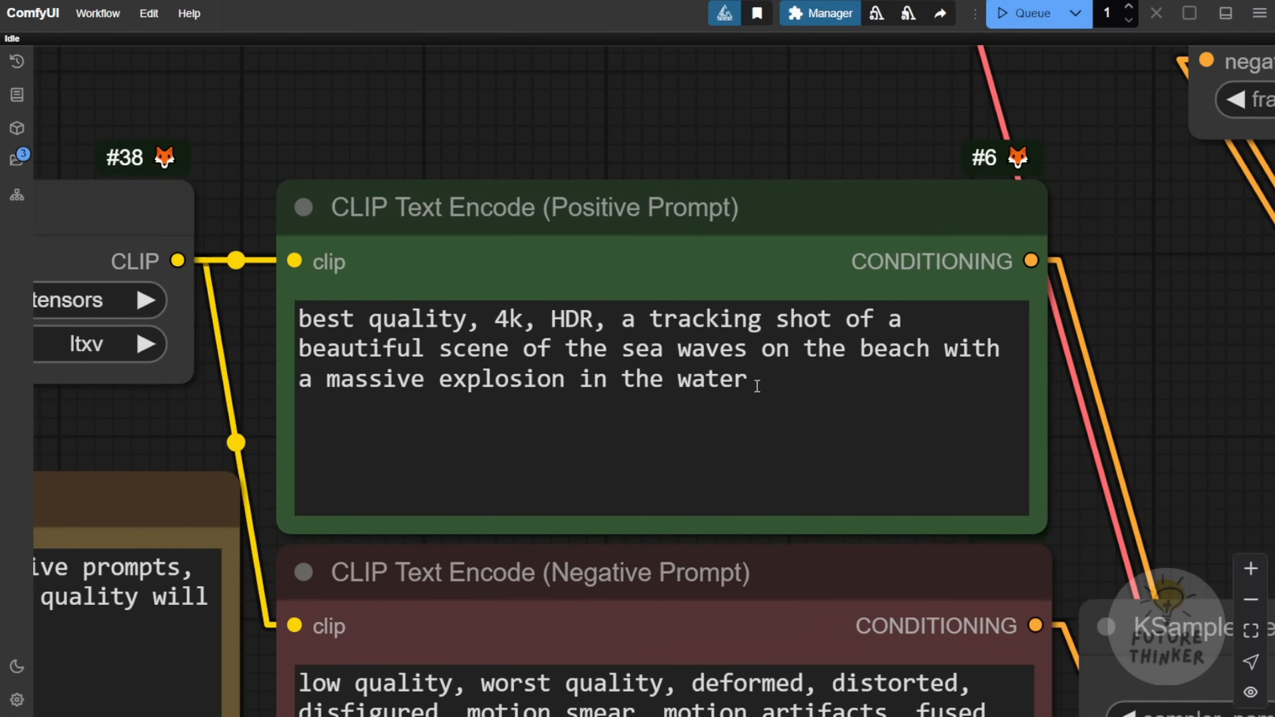
{"action": "left_click_drag", "start_coordinate": [780, 393], "coordinate": [473, 375]}
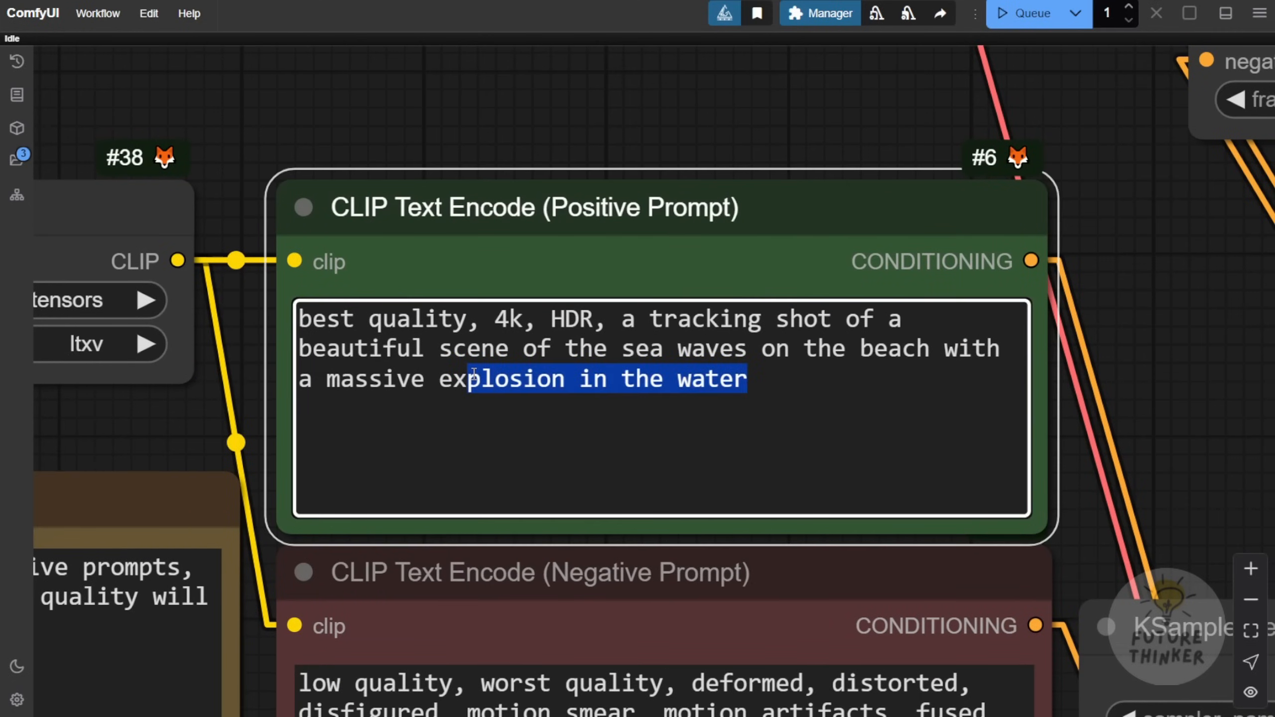
{"action": "left_click_drag", "start_coordinate": [240, 358], "coordinate": [482, 352]}
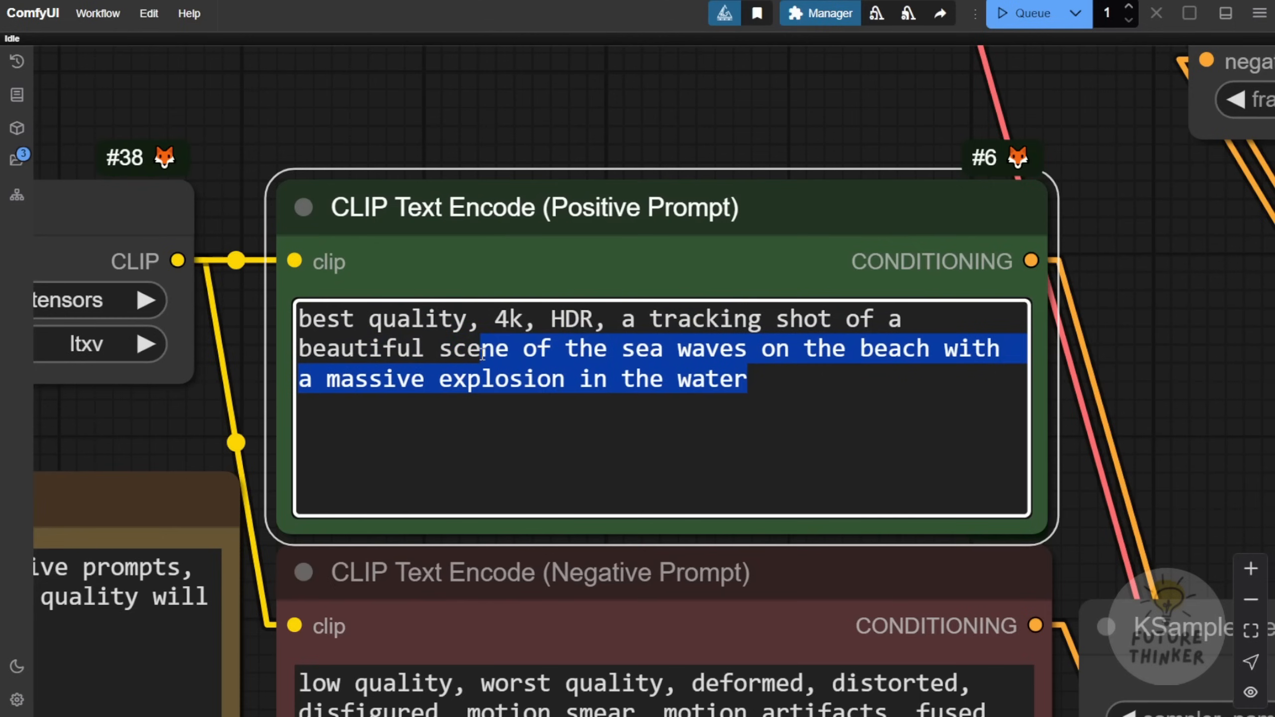
{"action": "type", "text": "."}
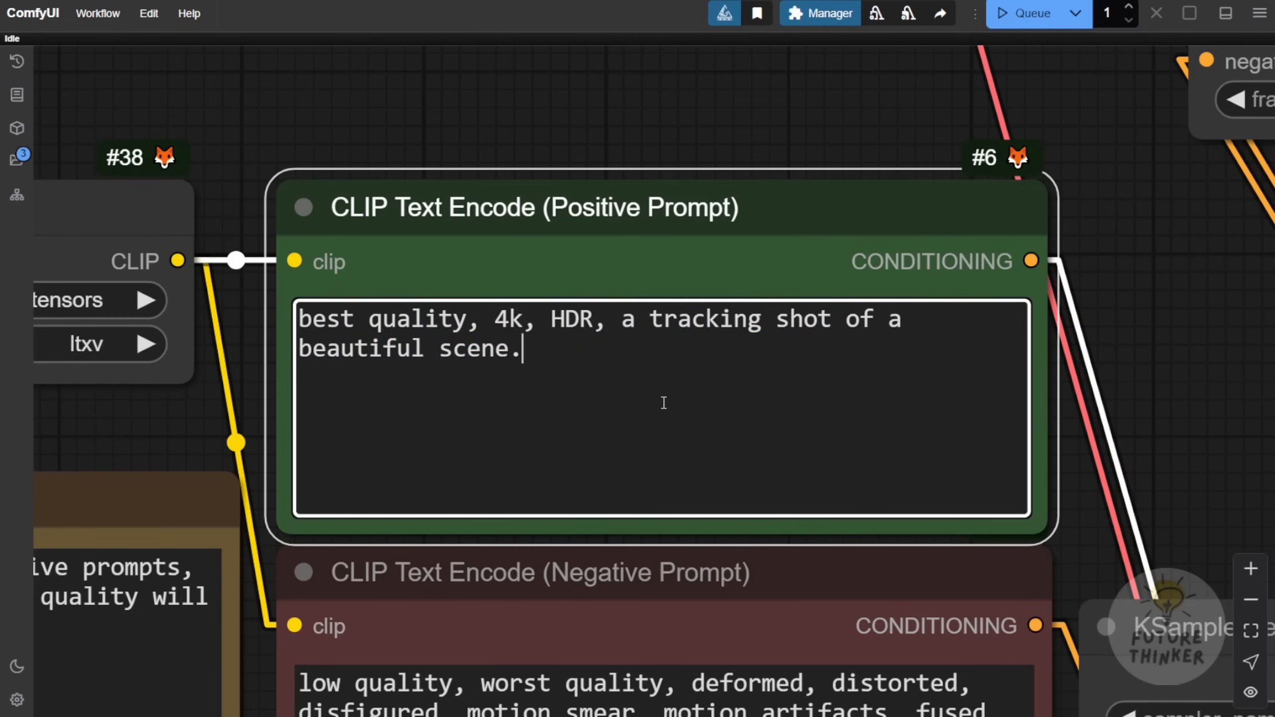
Step: Move the Load Image node below the Note, and add a Florence2Run node fed by the loaded image and a Florence2ModelLoader
{"action": "scroll", "coordinate": [1153, 377], "scroll_direction": "down", "scroll_amount": 8}
{"action": "left_click_drag", "start_coordinate": [1189, 381], "coordinate": [891, 51]}
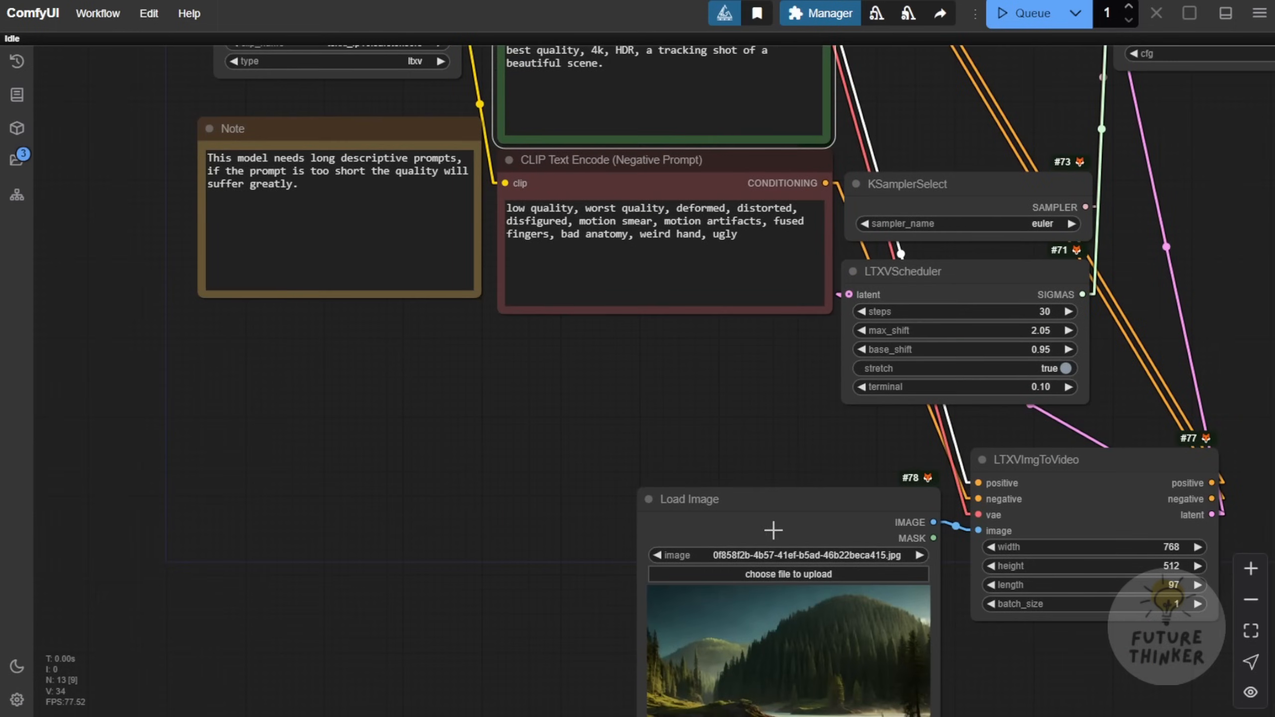
{"action": "left_click_drag", "start_coordinate": [774, 497], "coordinate": [327, 402]}
{"action": "left_click_drag", "start_coordinate": [629, 535], "coordinate": [617, 87]}
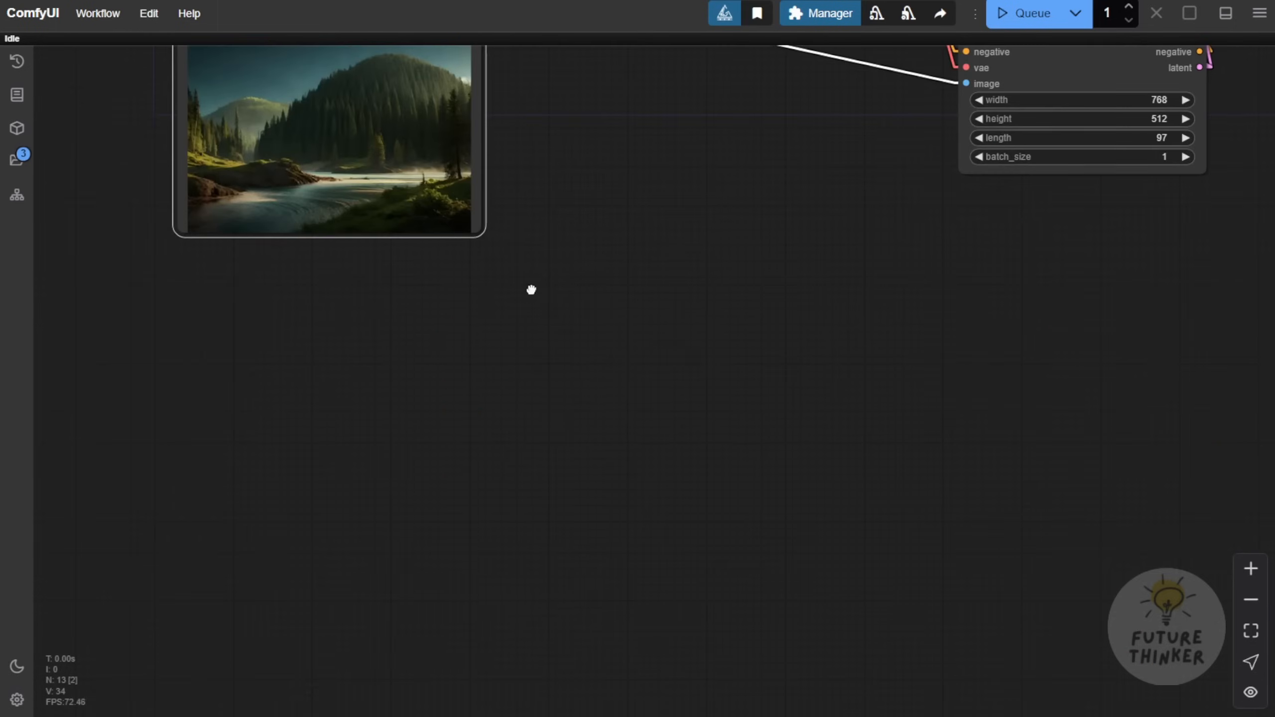
{"action": "double_click", "coordinate": [532, 290]}
{"action": "type", "text": "Flori"}
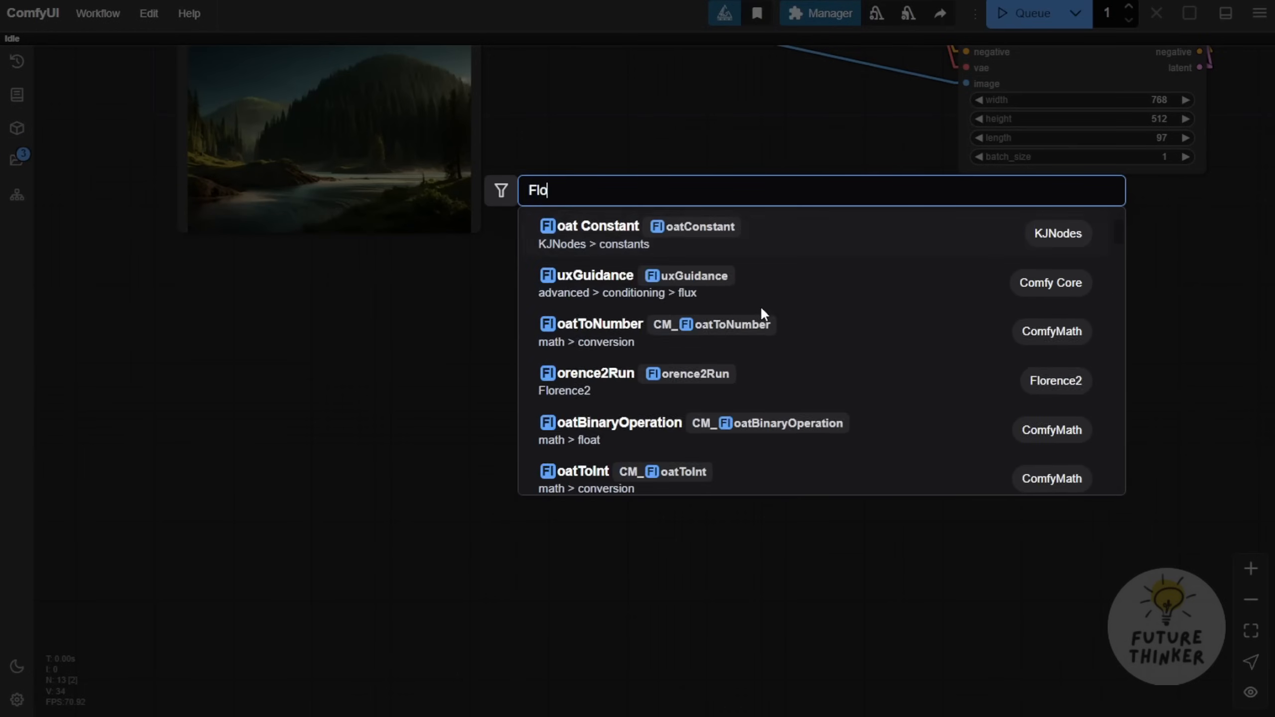
{"action": "key", "text": "BackSpace"}
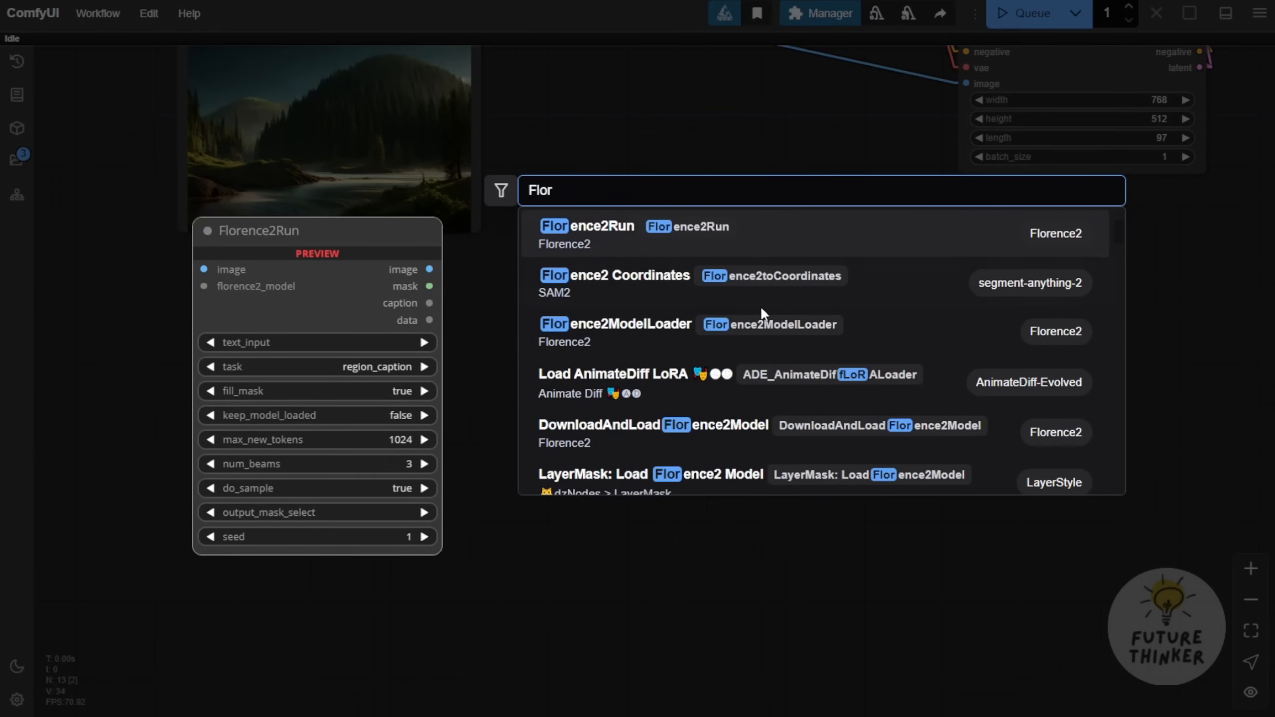
{"action": "key", "text": "Return"}
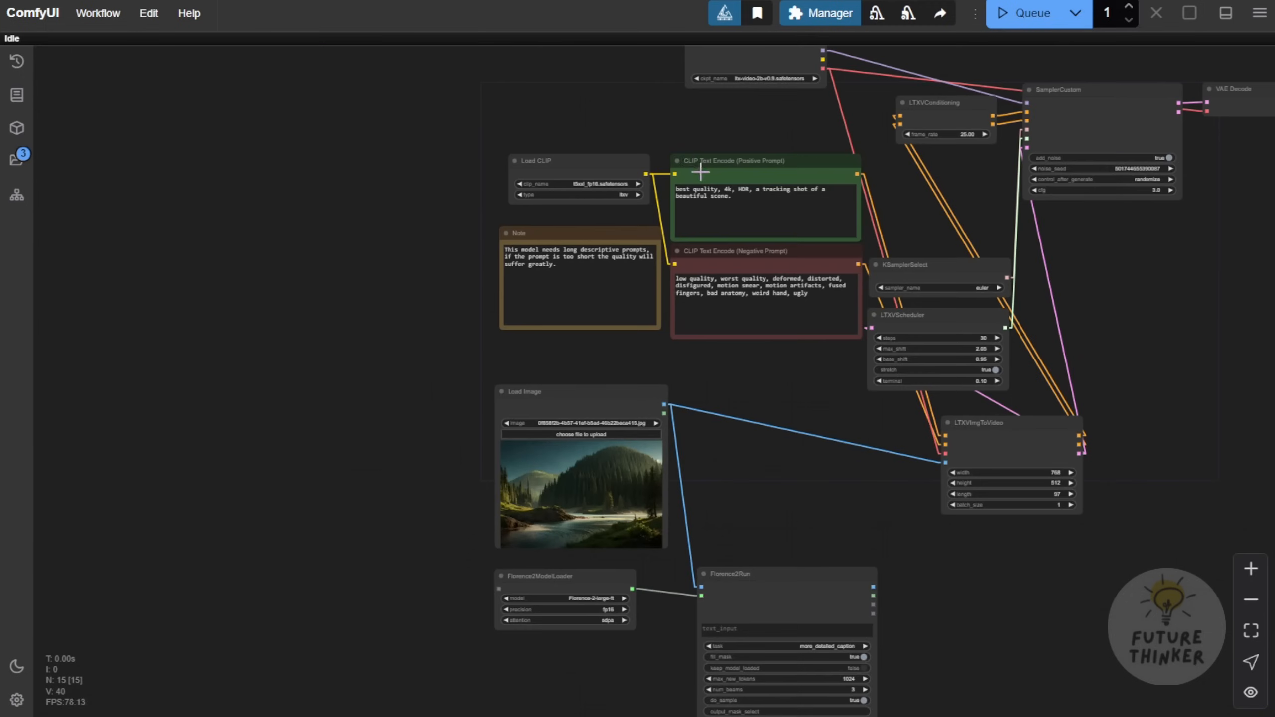
Step: Search the node library for "Prompt" and add a CR Combine Prompt node above the Load CLIP node
{"action": "scroll", "coordinate": [678, 161], "scroll_direction": "up", "scroll_amount": 5}
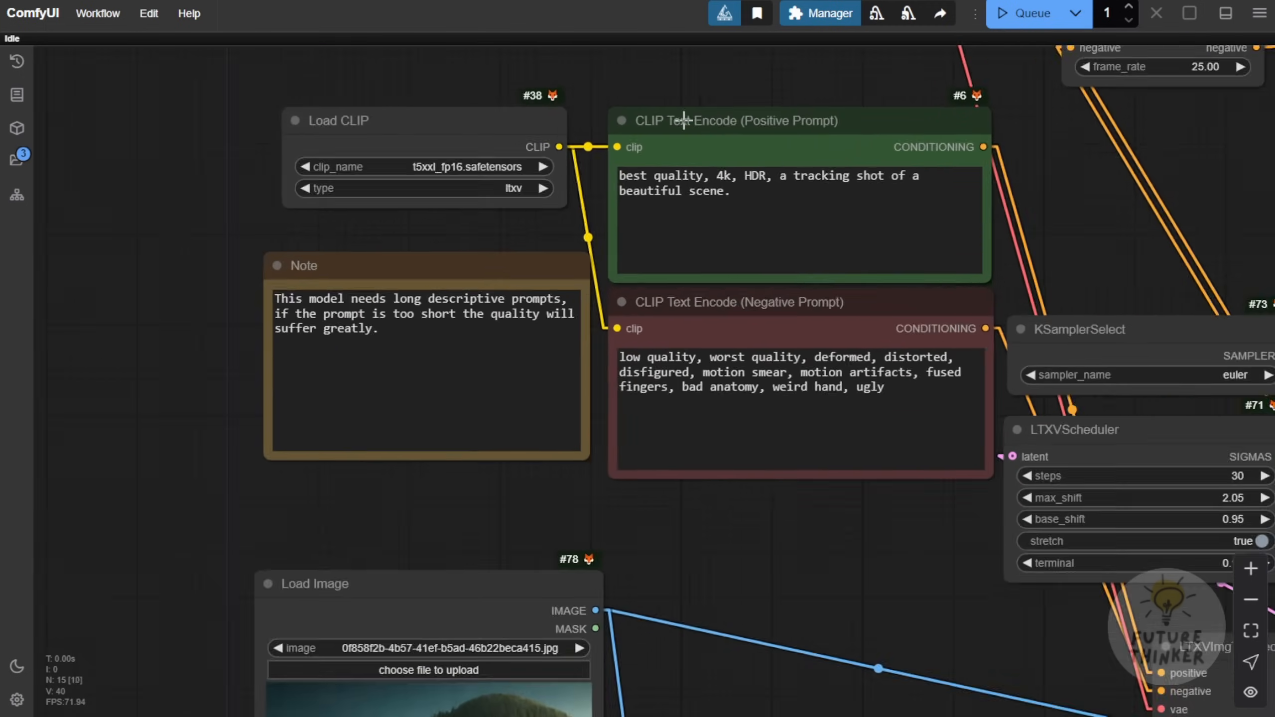
{"action": "left_click_drag", "start_coordinate": [747, 189], "coordinate": [590, 171]}
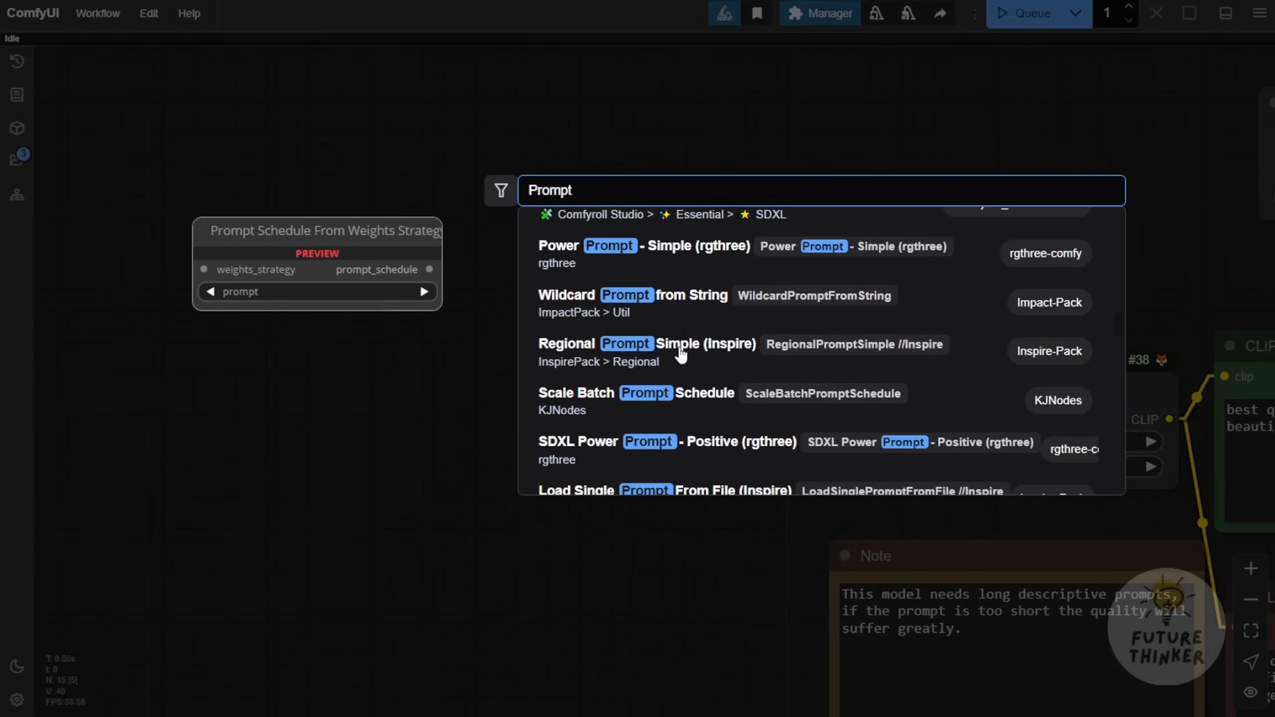
{"action": "scroll", "coordinate": [681, 355], "scroll_direction": "up", "scroll_amount": 3}
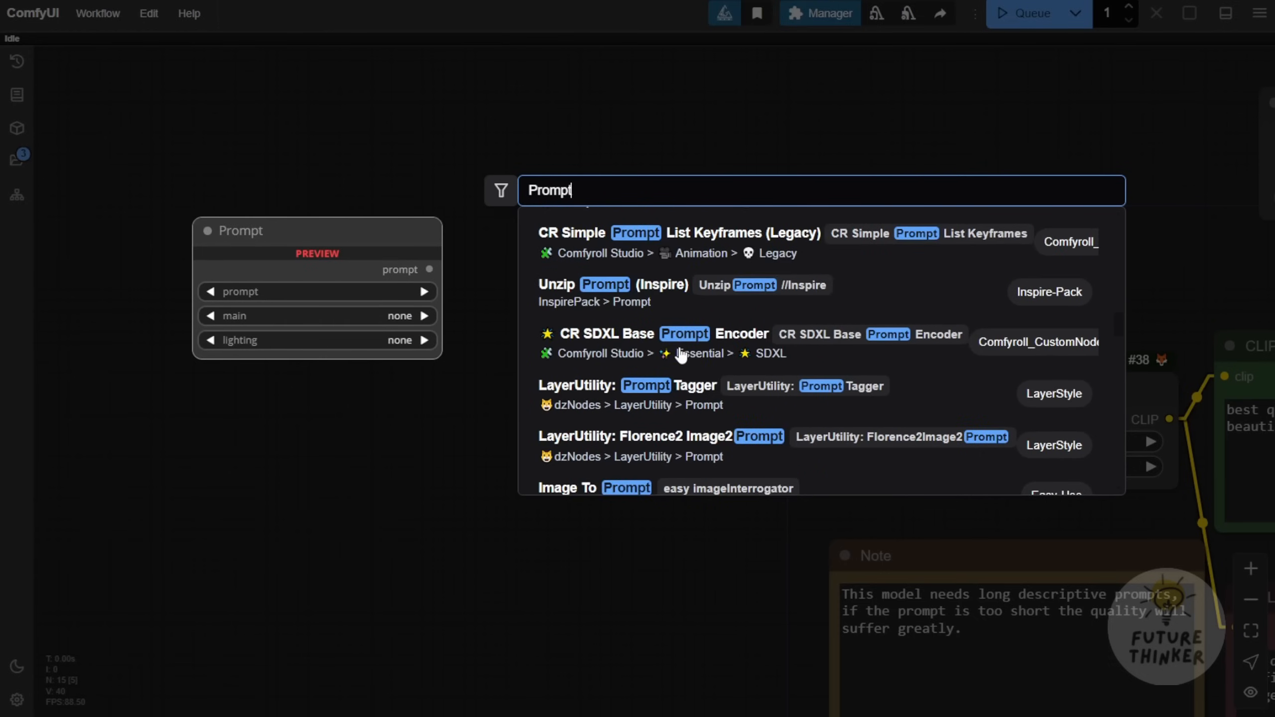
{"action": "scroll", "coordinate": [682, 354], "scroll_direction": "up", "scroll_amount": 3}
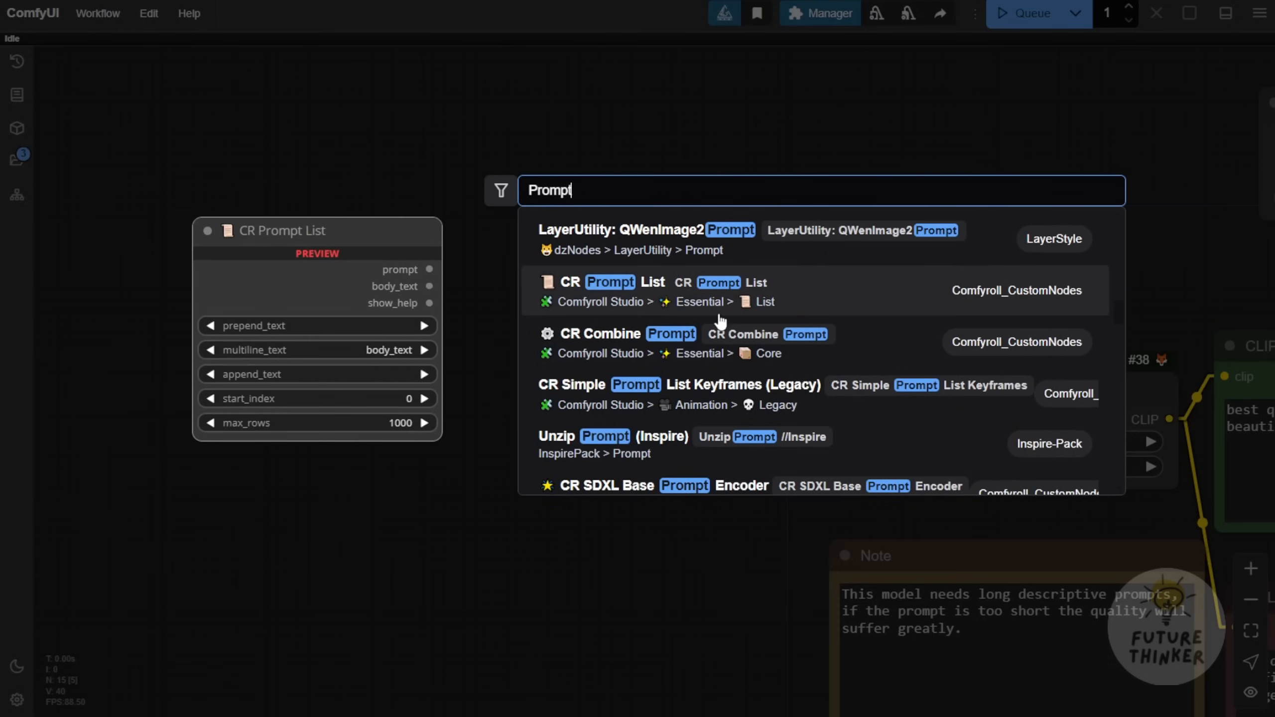
{"action": "left_click", "coordinate": [722, 334]}
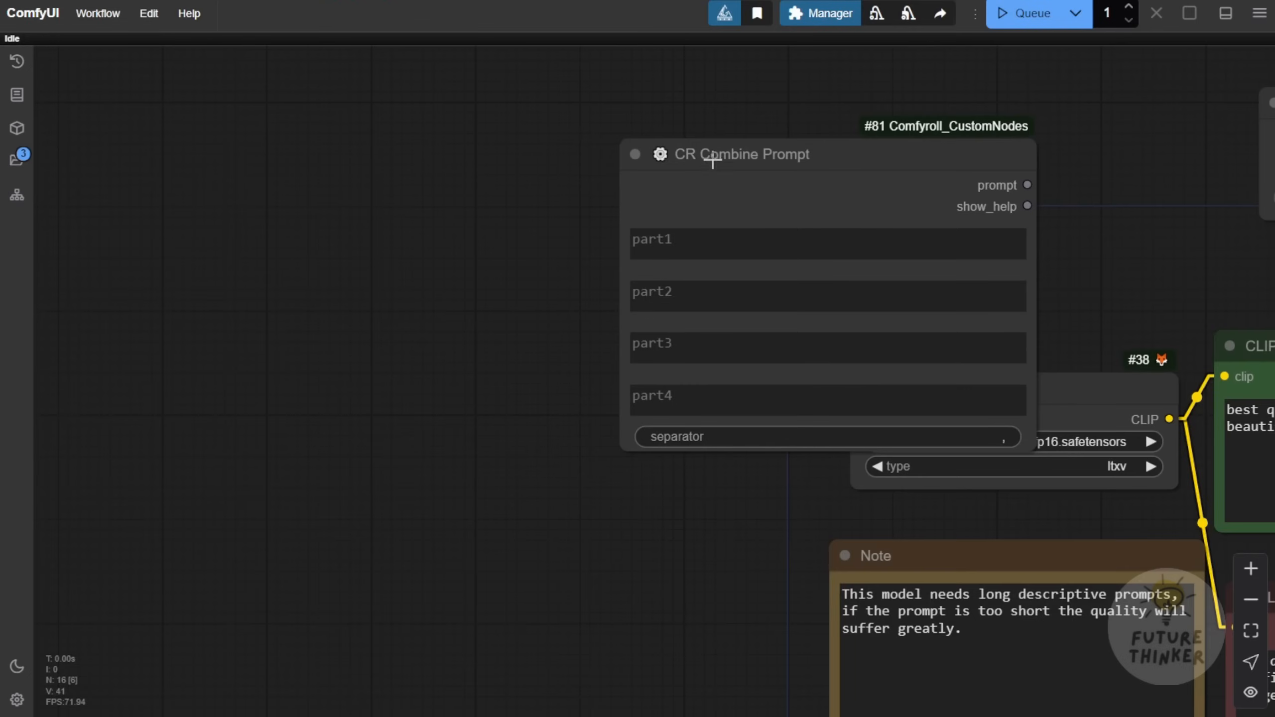
{"action": "left_click_drag", "start_coordinate": [1132, 222], "coordinate": [904, 213]}
{"action": "left_click_drag", "start_coordinate": [740, 155], "coordinate": [870, 58]}
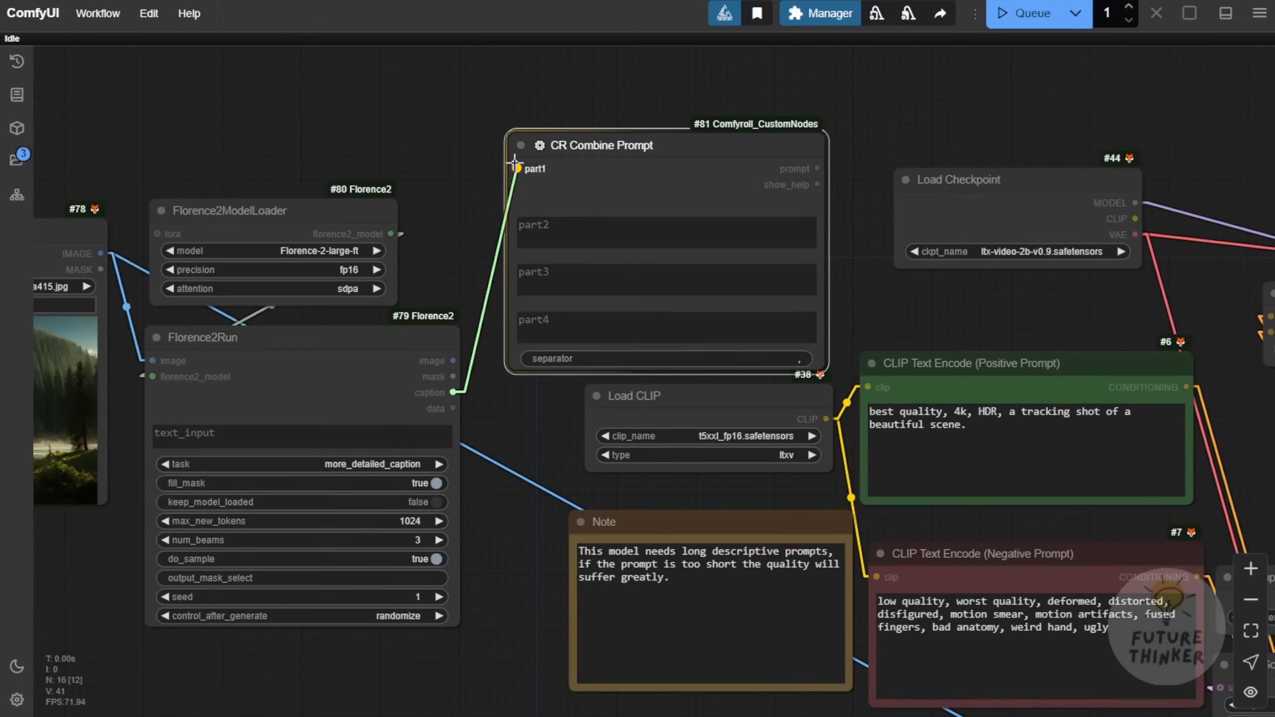
Step: Feed the Florence2Run caption into part1 of CR Combine Prompt, and copy the positive prompt text into its part2
{"action": "left_click_drag", "start_coordinate": [868, 271], "coordinate": [625, 234]}
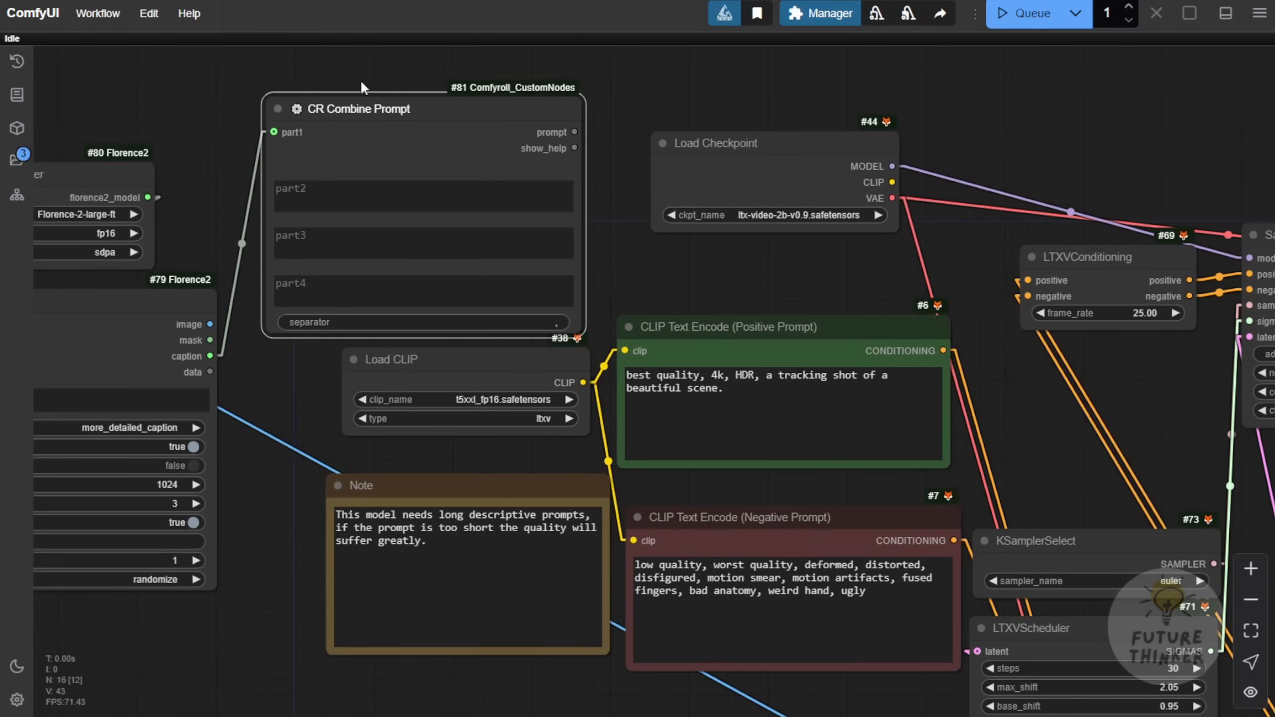
{"action": "left_click_drag", "start_coordinate": [384, 107], "coordinate": [374, 76]}
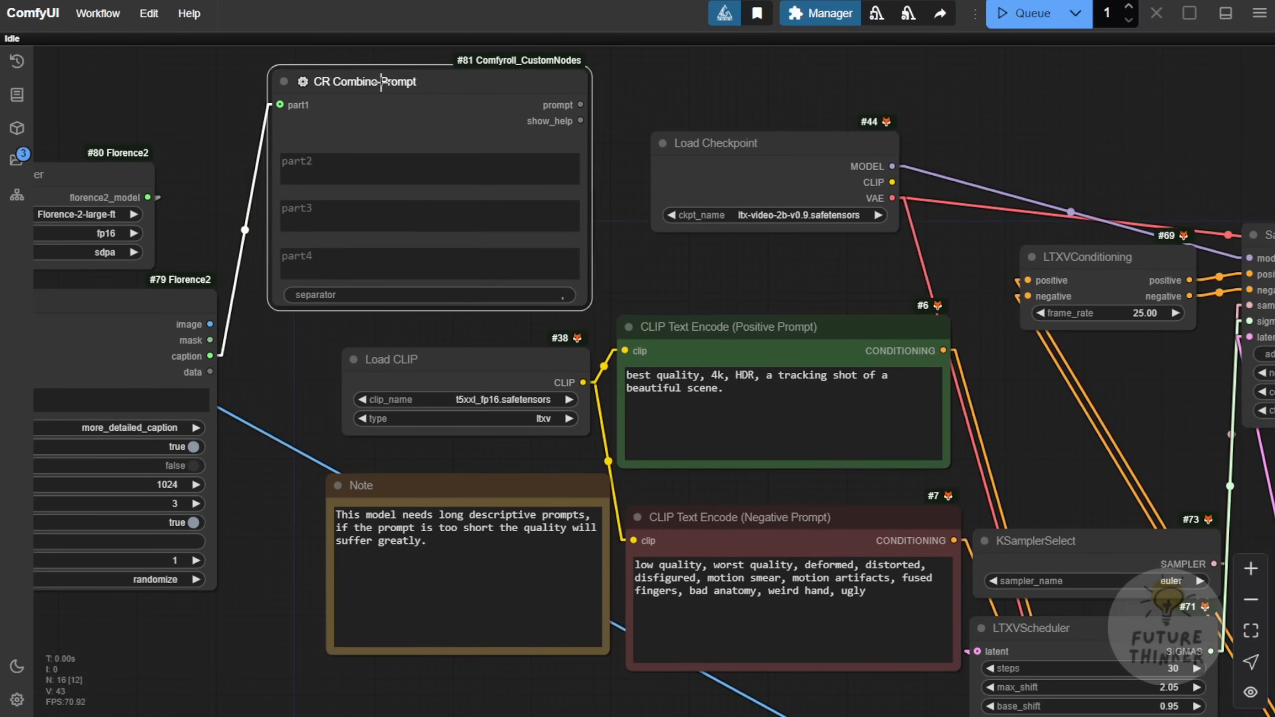
{"action": "triple_click", "coordinate": [703, 383]}
{"action": "key", "text": "ctrl+c"}
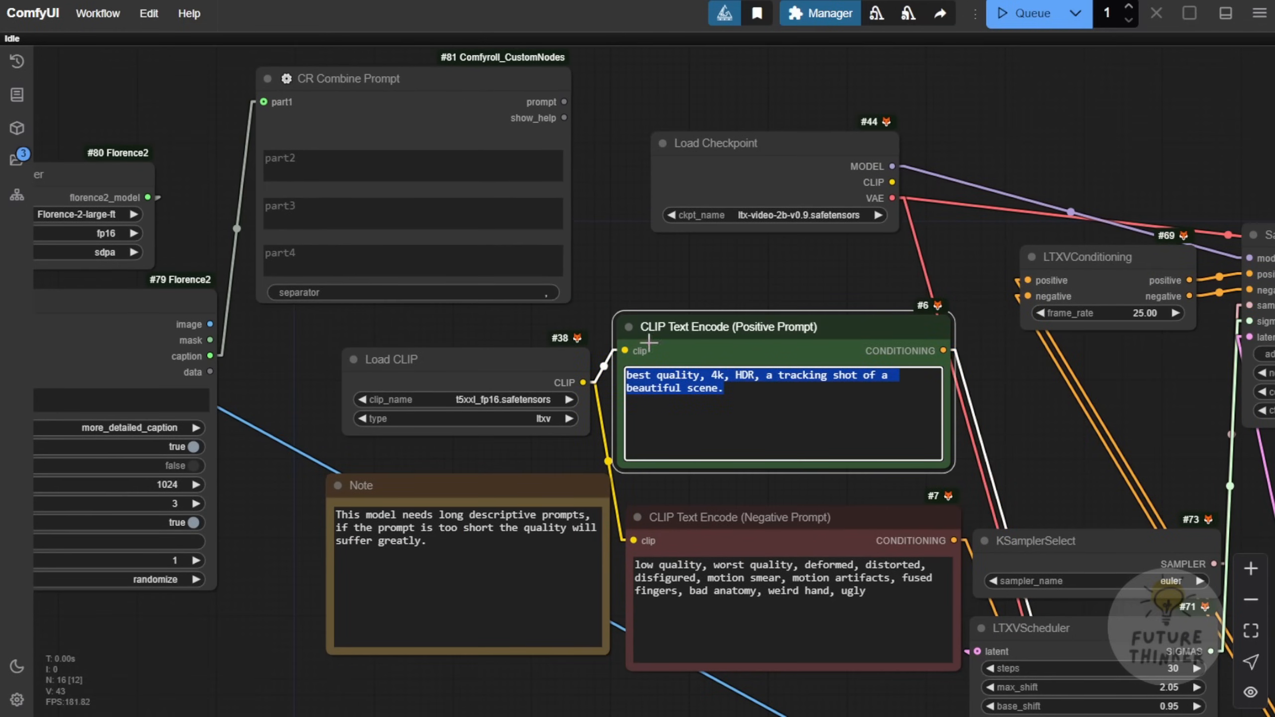
{"action": "left_click", "coordinate": [319, 151]}
{"action": "key", "text": "ctrl+v"}
Step: Convert the text widget of the positive CLIP Text Encode node into an input
{"action": "scroll", "coordinate": [320, 152], "scroll_direction": "up", "scroll_amount": 2}
{"action": "left_click_drag", "start_coordinate": [946, 367], "coordinate": [592, 199]}
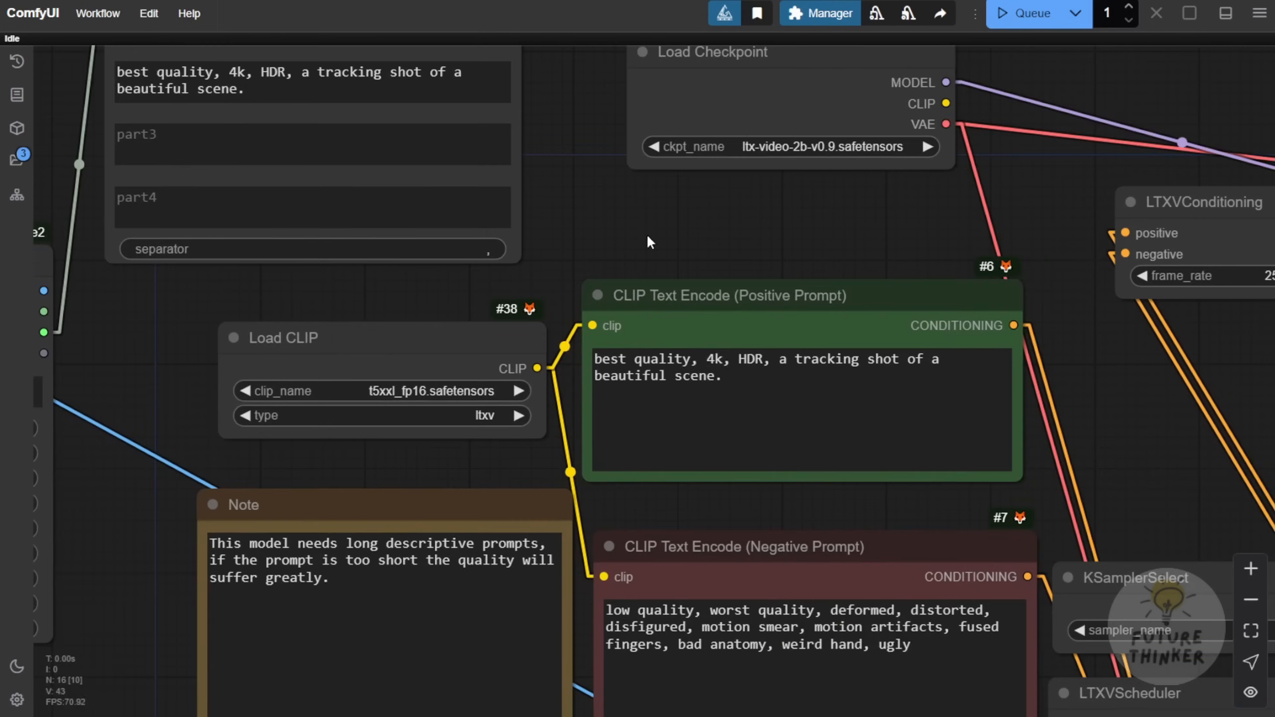
{"action": "right_click", "coordinate": [724, 342]}
{"action": "left_click", "coordinate": [783, 644]}
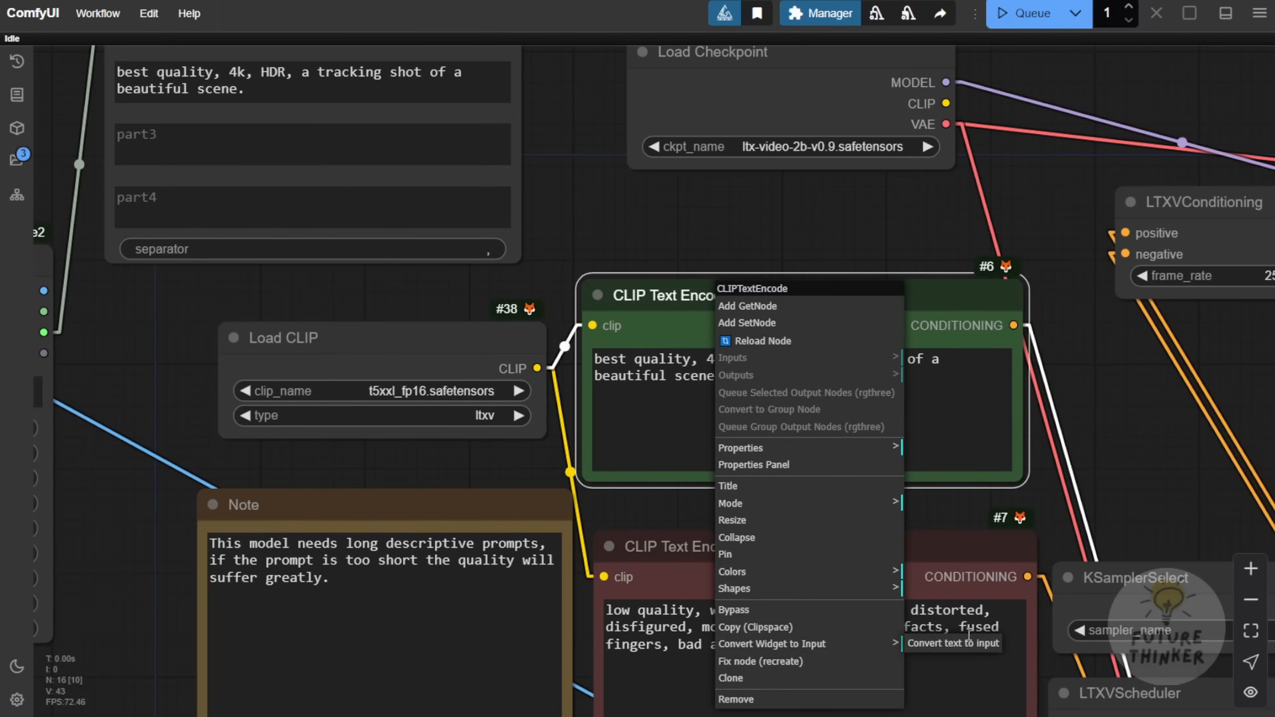
{"action": "left_click", "coordinate": [973, 647]}
Step: Shrink and reposition the positive prompt node, and connect CR Combine Prompt's prompt output to its text input
{"action": "left_click_drag", "start_coordinate": [684, 295], "coordinate": [700, 278]}
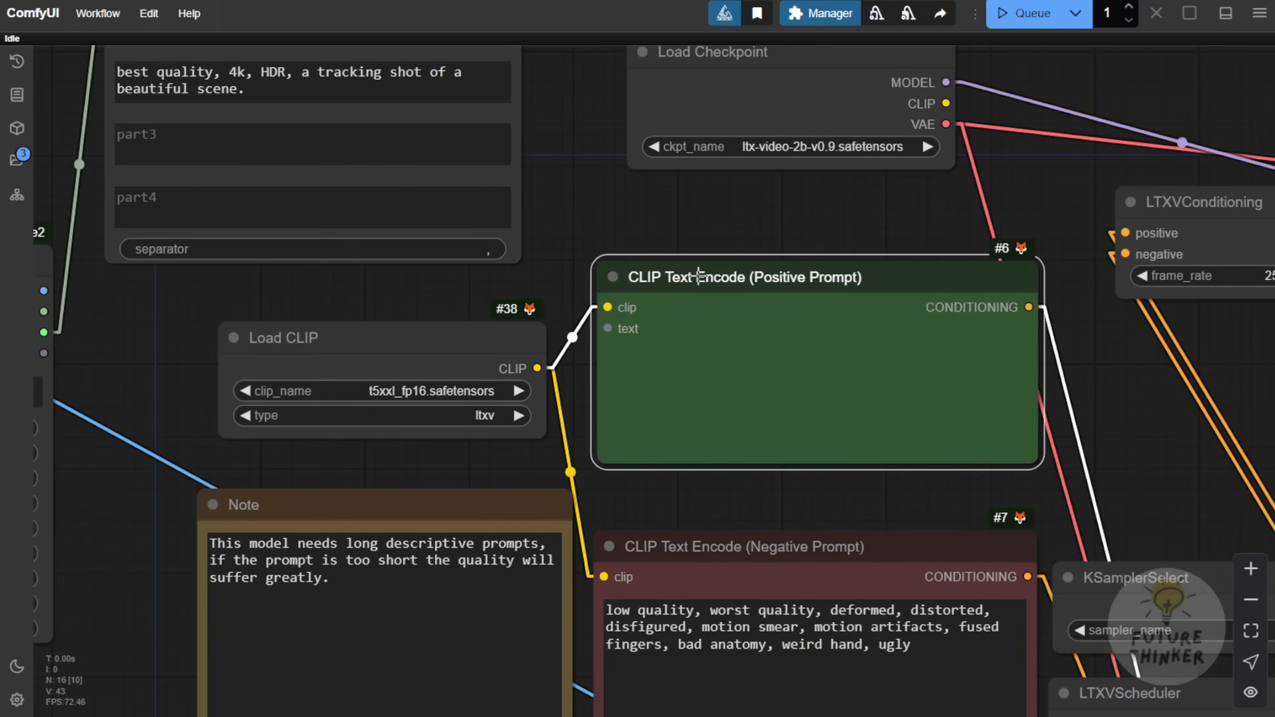
{"action": "left_click_drag", "start_coordinate": [1048, 468], "coordinate": [1001, 357]}
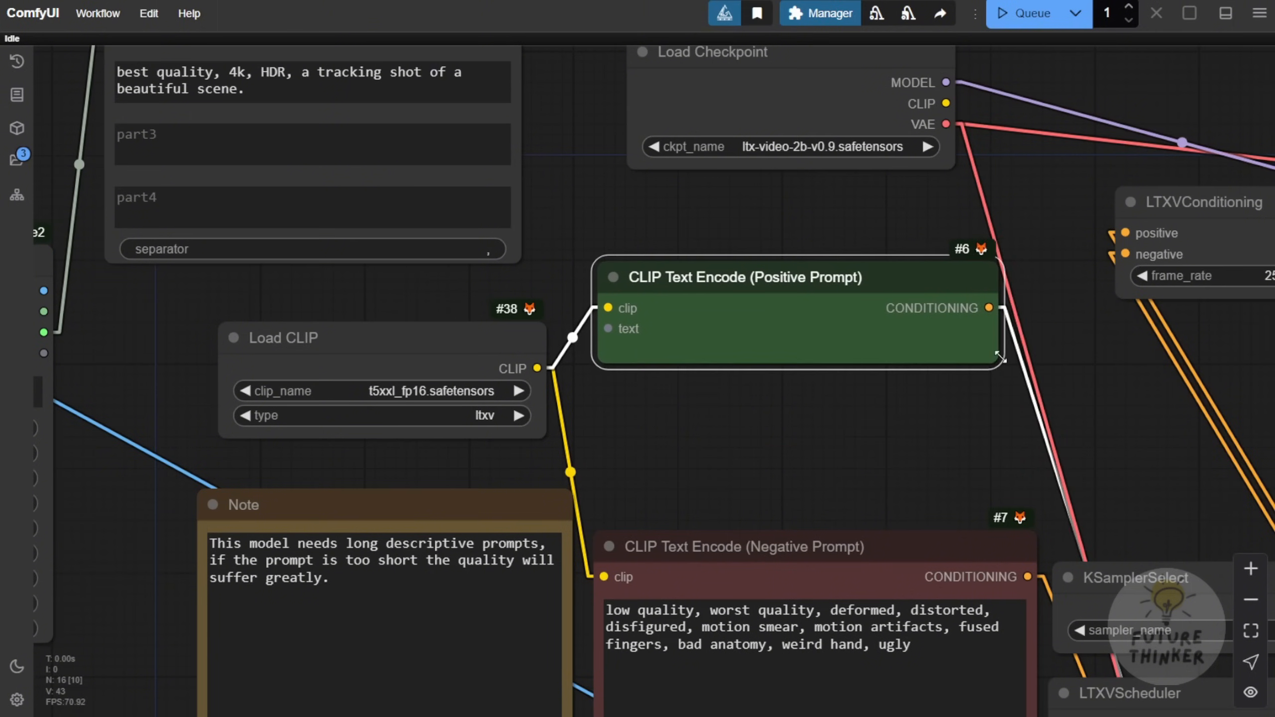
{"action": "left_click_drag", "start_coordinate": [799, 277], "coordinate": [832, 292]}
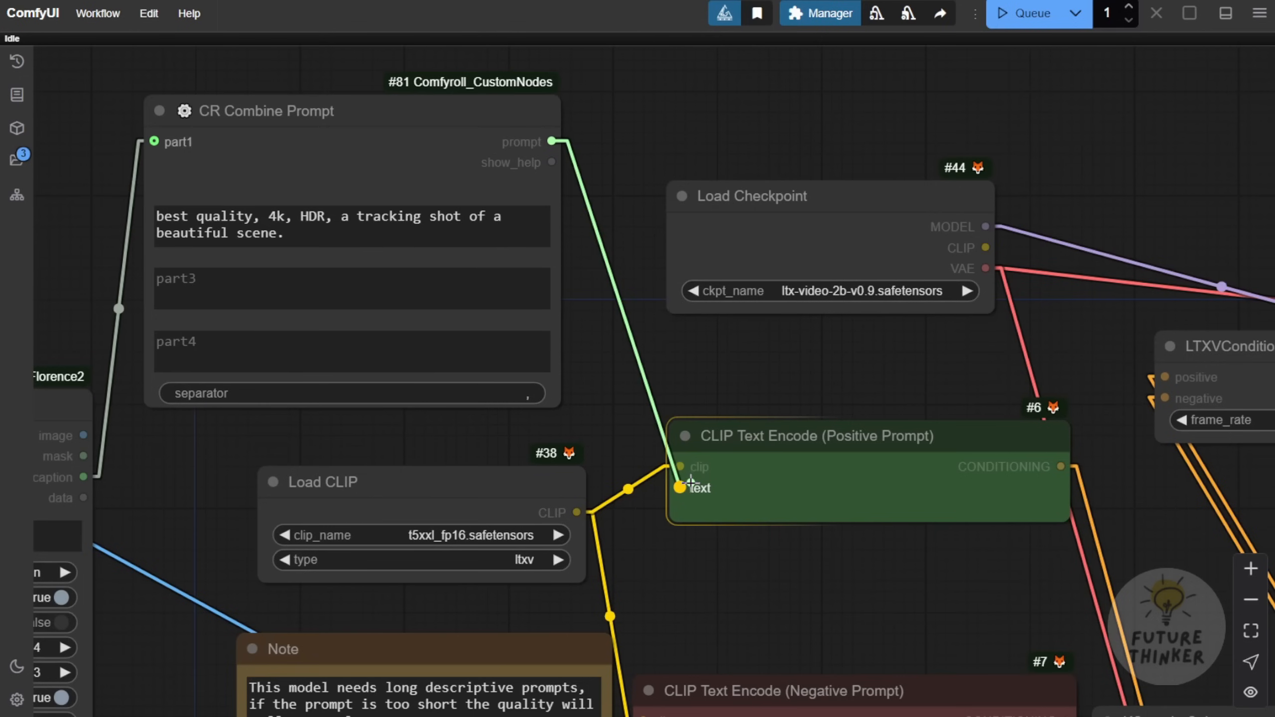
{"action": "left_click_drag", "start_coordinate": [691, 483], "coordinate": [690, 484]}
Step: Move the LTXVImgToVideo node directly under LTXVScheduler and set the scheduler's steps to 50
{"action": "left_click_drag", "start_coordinate": [806, 400], "coordinate": [703, 238]}
{"action": "scroll", "coordinate": [744, 429], "scroll_direction": "down", "scroll_amount": 3}
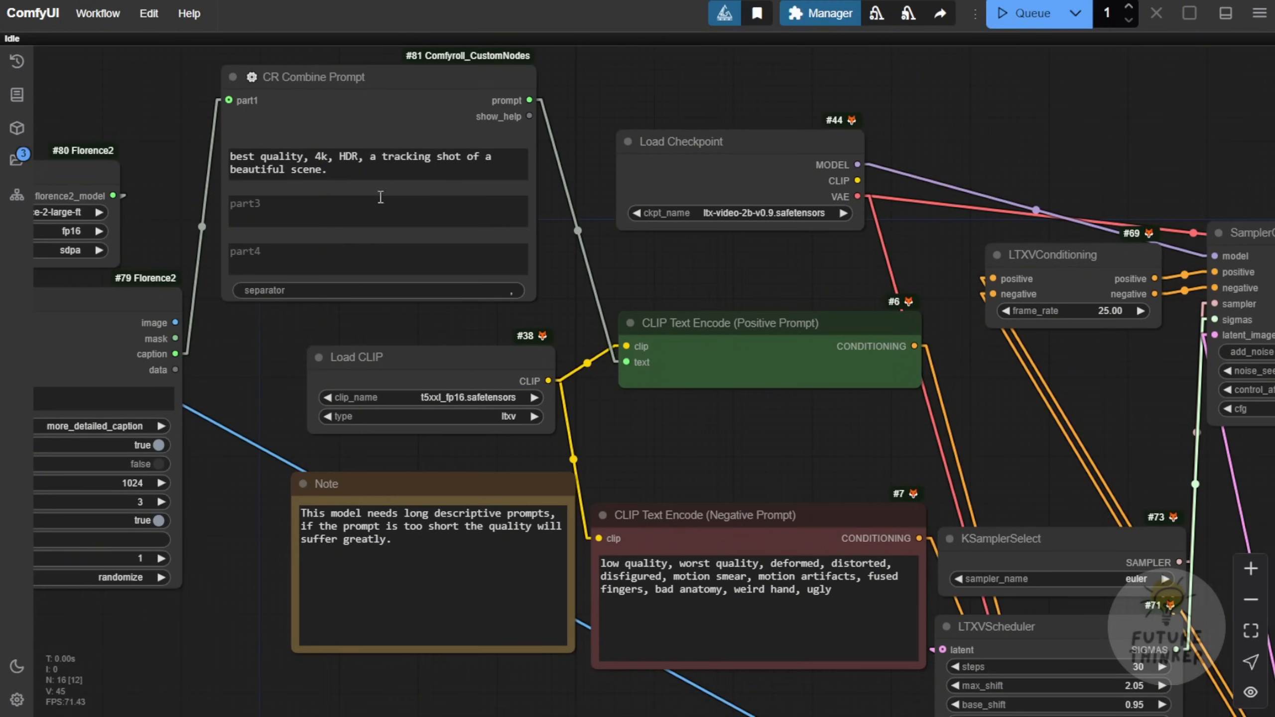
{"action": "left_click_drag", "start_coordinate": [183, 122], "coordinate": [564, 154]}
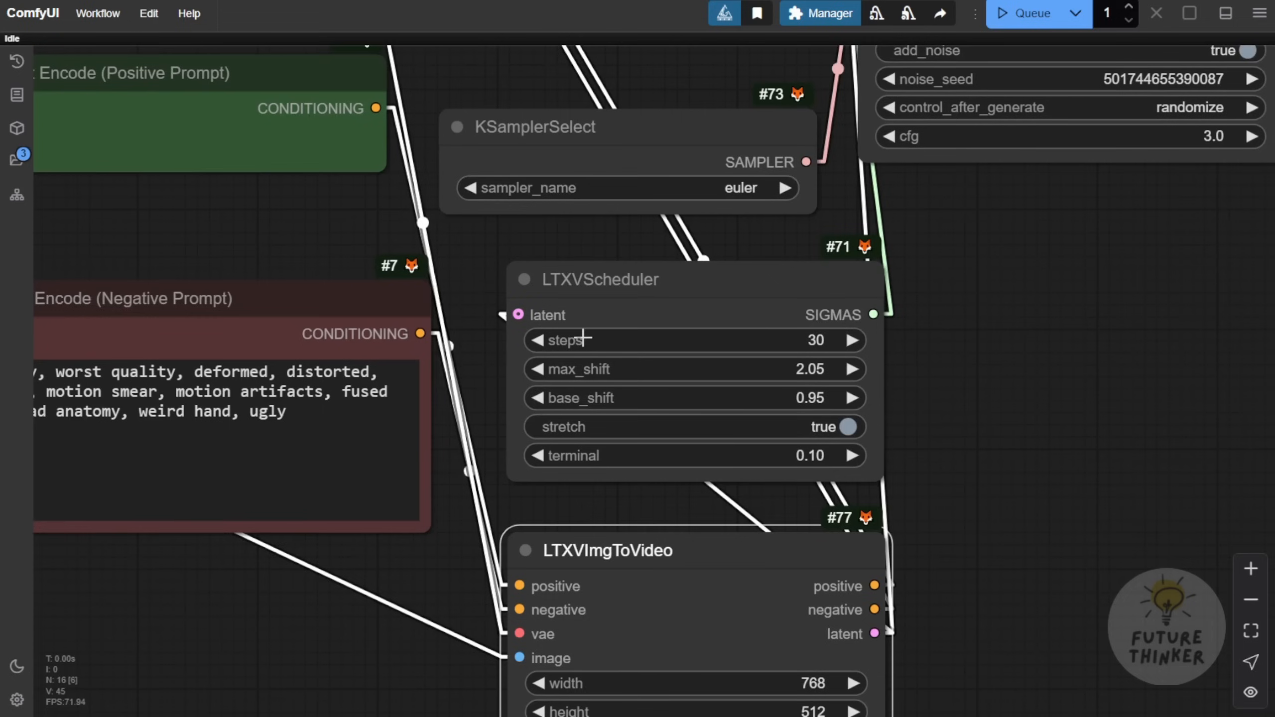
{"action": "scroll", "coordinate": [612, 310], "scroll_direction": "up", "scroll_amount": 3}
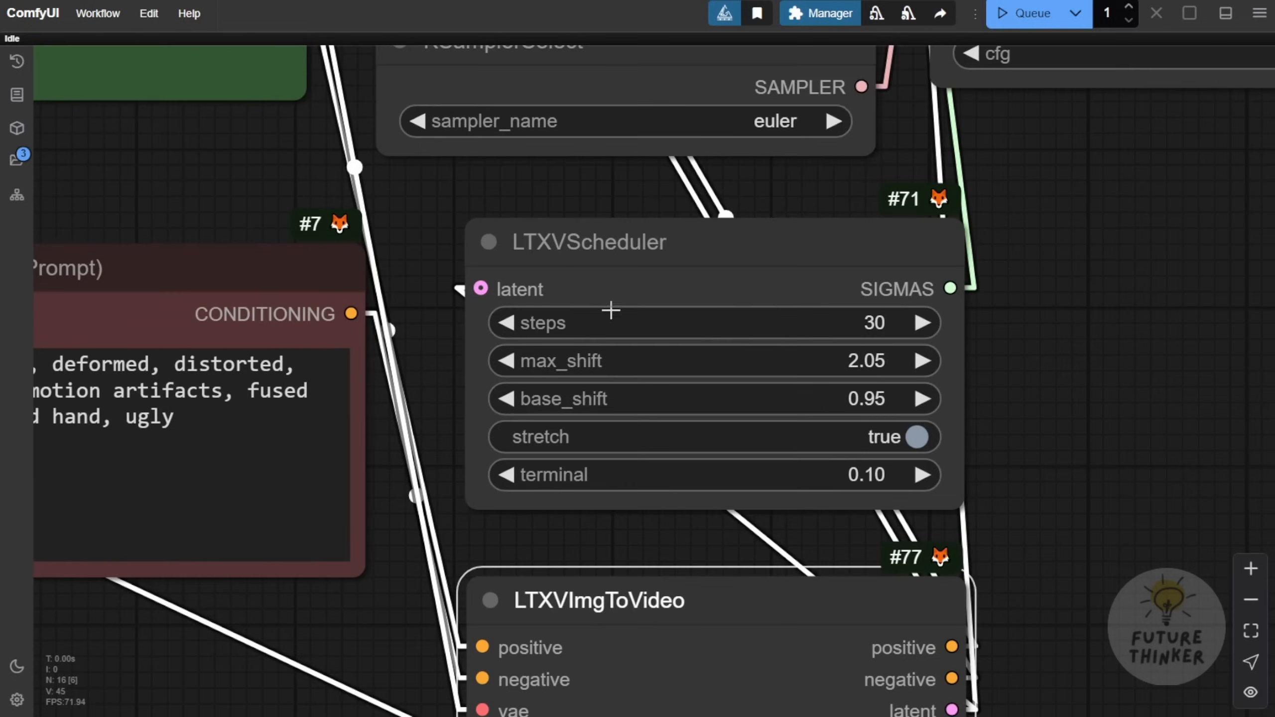
{"action": "left_click", "coordinate": [864, 327]}
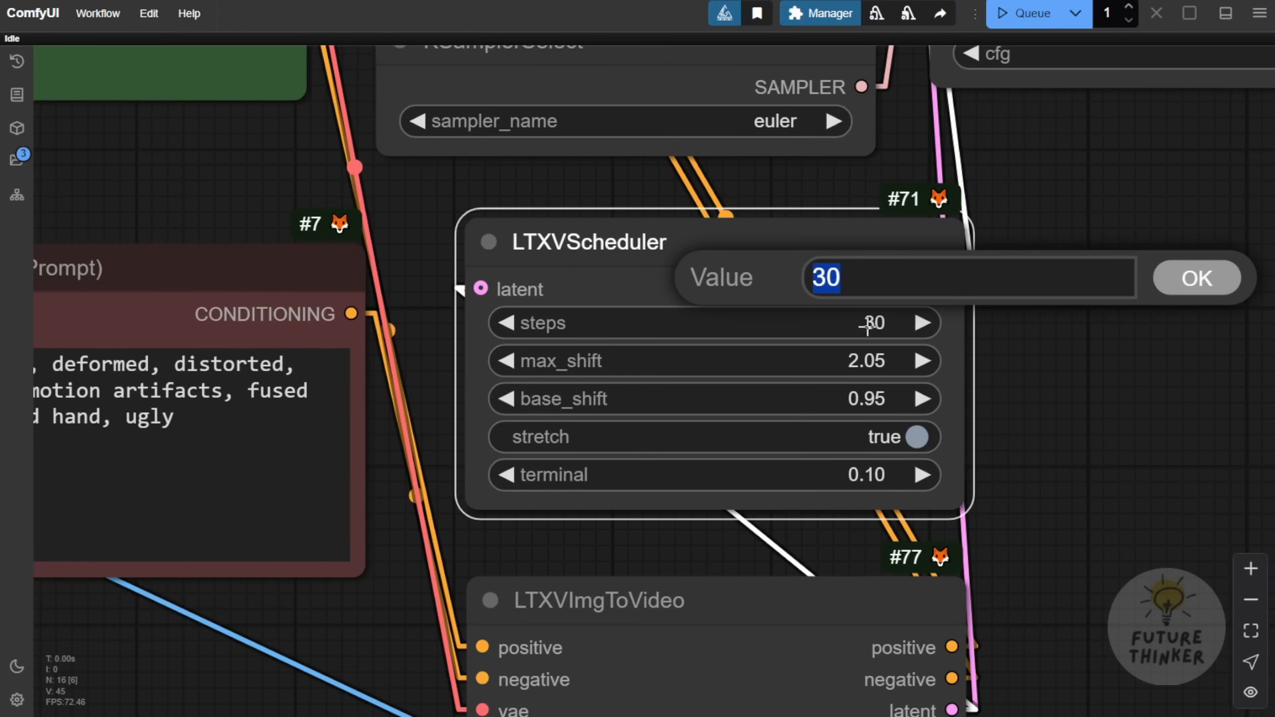
{"action": "key", "text": "Return"}
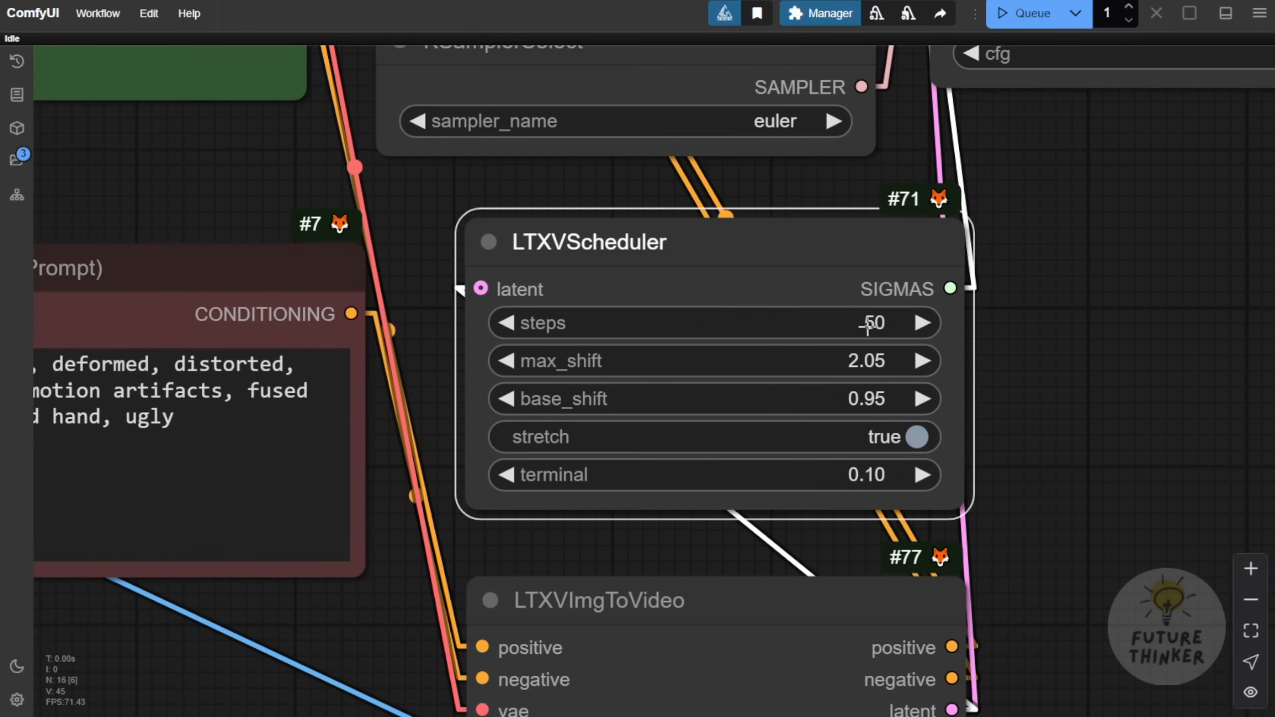
Step: Add a Video Combine node beside VAE Decode and connect the decoded IMAGE output to its images input
{"action": "left_click", "coordinate": [1093, 339]}
{"action": "scroll", "coordinate": [1114, 344], "scroll_direction": "down", "scroll_amount": 6}
{"action": "left_click_drag", "start_coordinate": [1114, 340], "coordinate": [704, 496]}
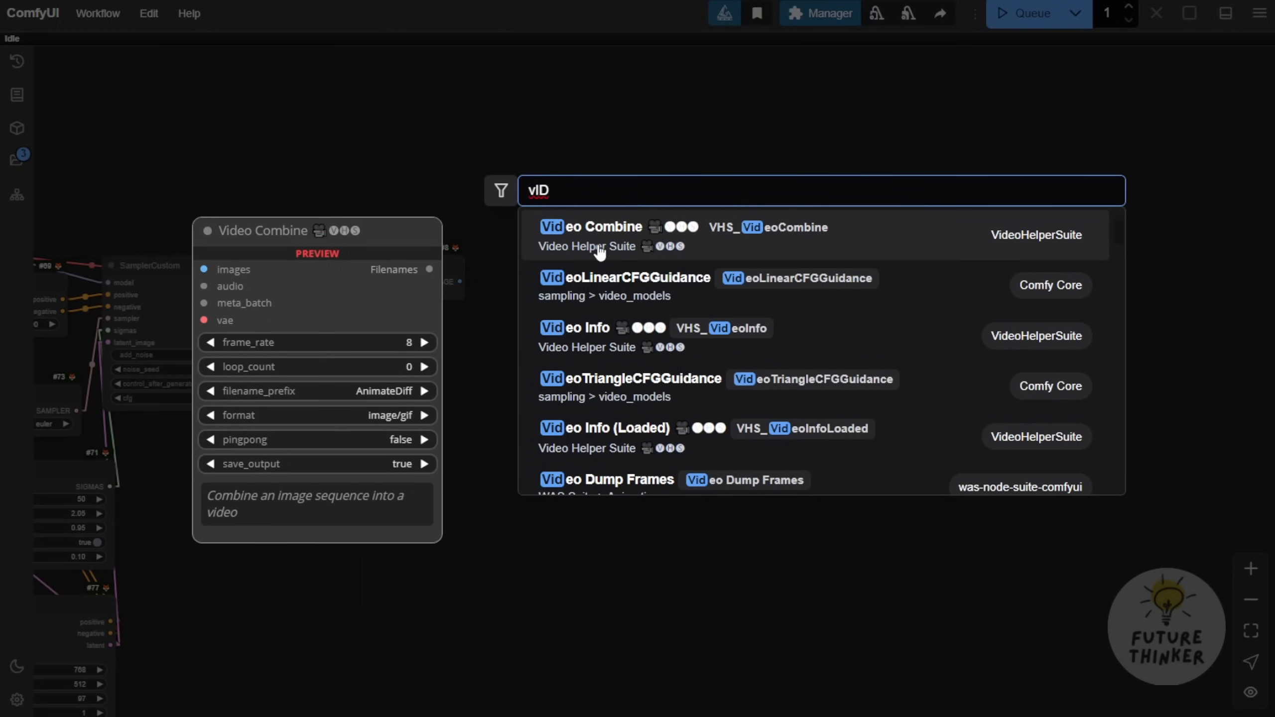
{"action": "left_click", "coordinate": [600, 253]}
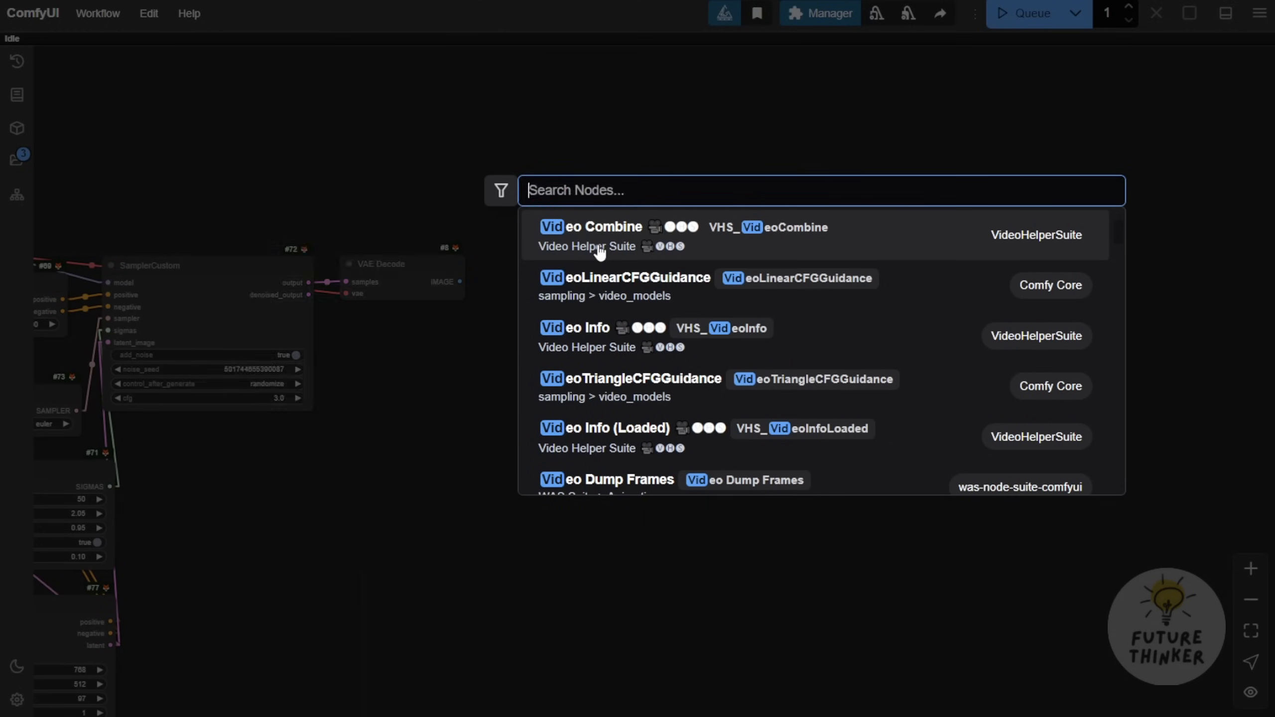
{"action": "scroll", "coordinate": [465, 265], "scroll_direction": "up", "scroll_amount": 3}
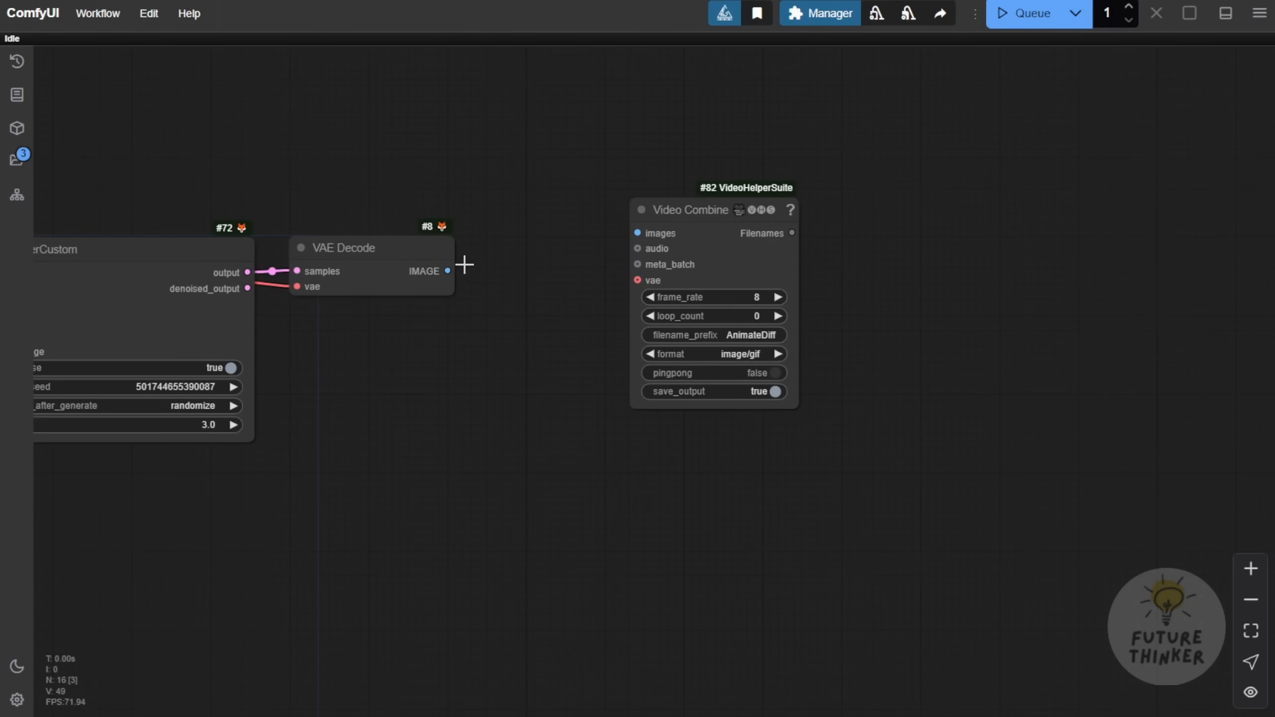
{"action": "left_click_drag", "start_coordinate": [643, 241], "coordinate": [644, 241]}
{"action": "left_click_drag", "start_coordinate": [440, 271], "coordinate": [431, 273]}
{"action": "left_click_drag", "start_coordinate": [677, 217], "coordinate": [563, 257]}
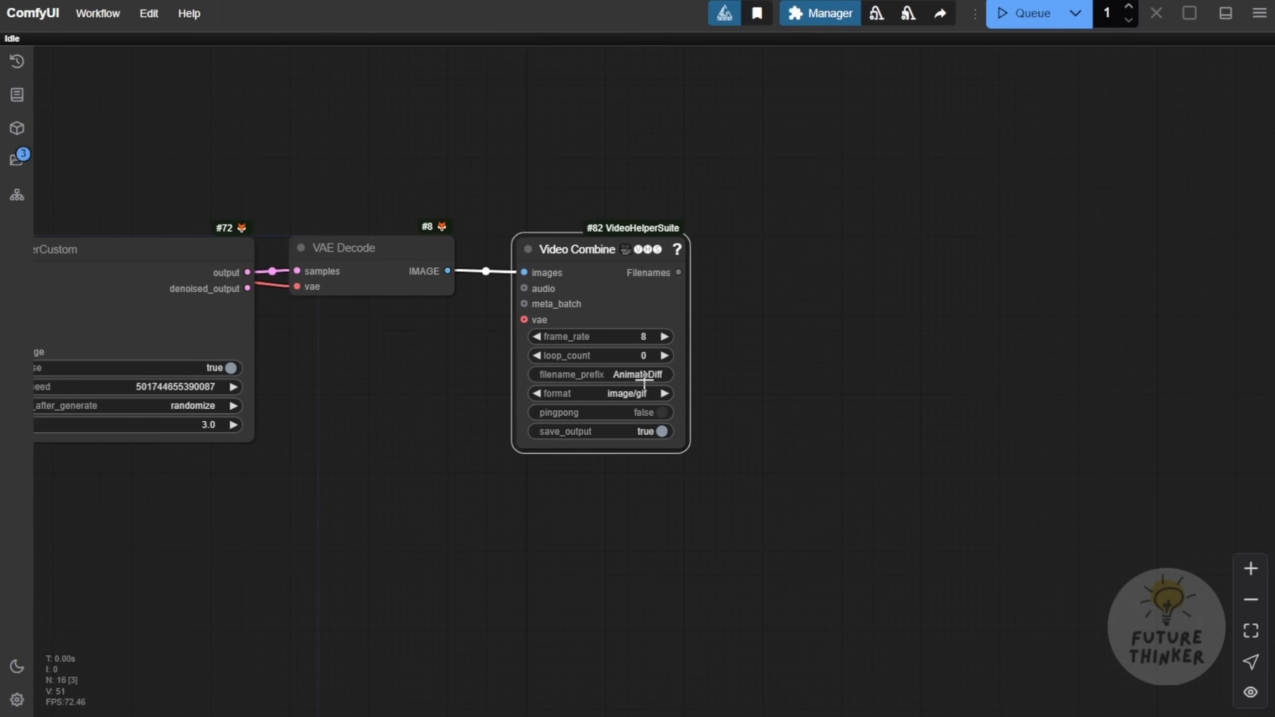
Step: Set Video Combine to video/h264-mp4 at frame rate 24 with save_output off, and enlarge the node
{"action": "left_click", "coordinate": [647, 394]}
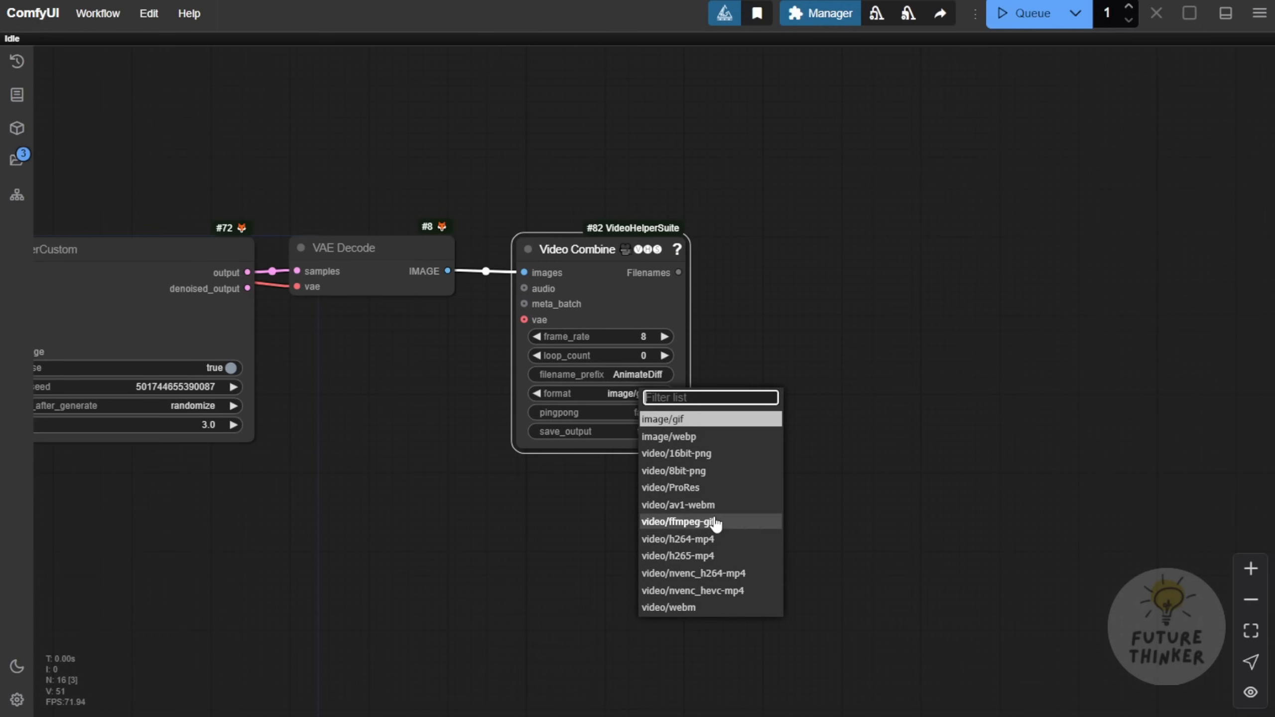
{"action": "left_click", "coordinate": [723, 544]}
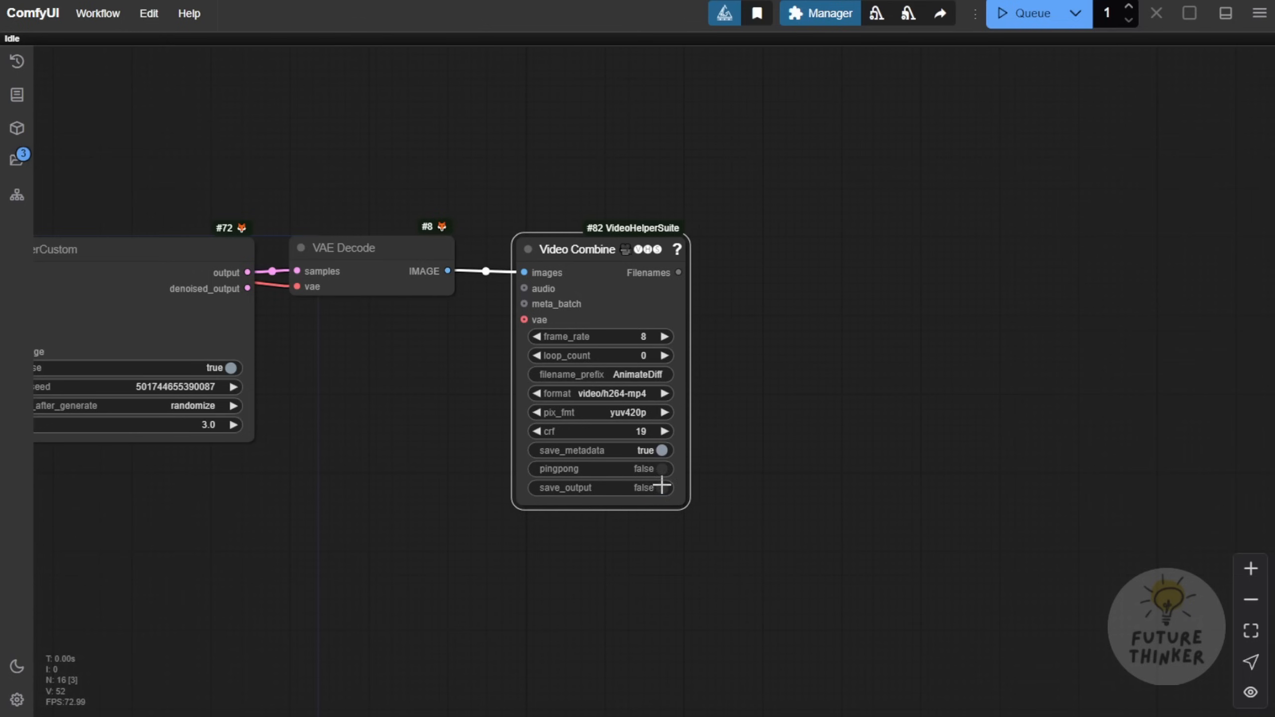
{"action": "left_click_drag", "start_coordinate": [683, 504], "coordinate": [1071, 684]}
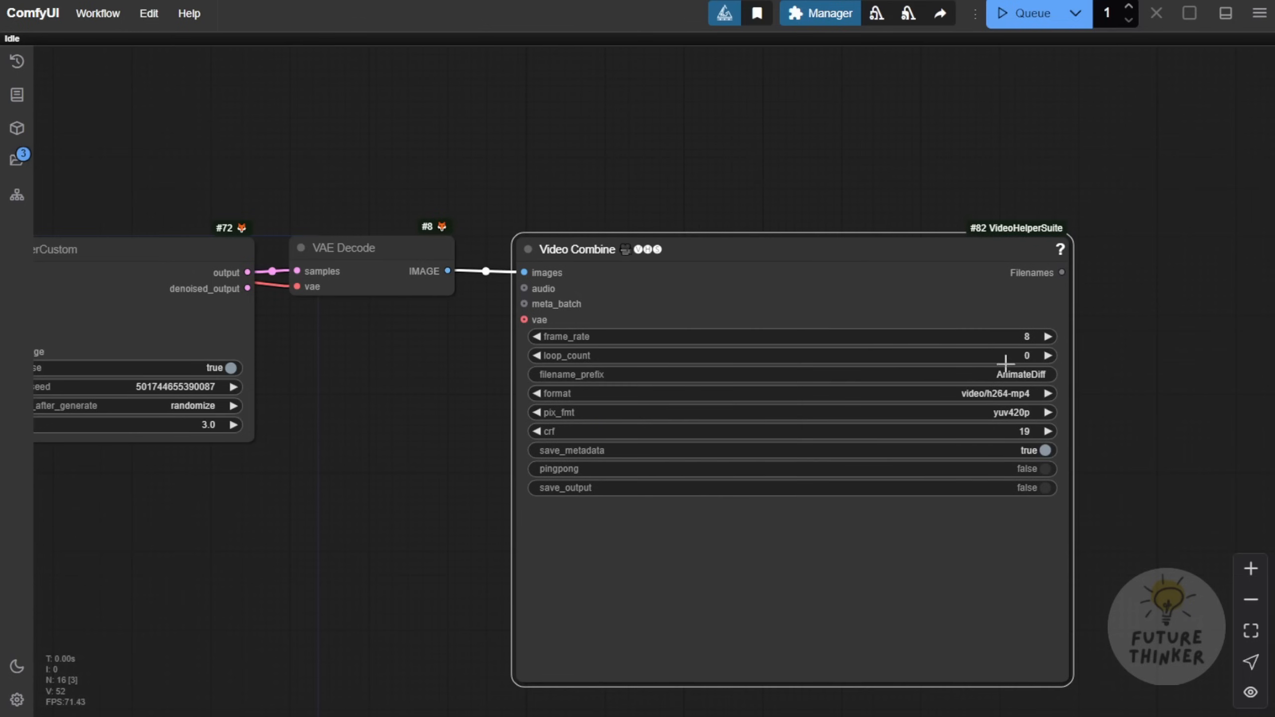
{"action": "left_click", "coordinate": [1017, 337]}
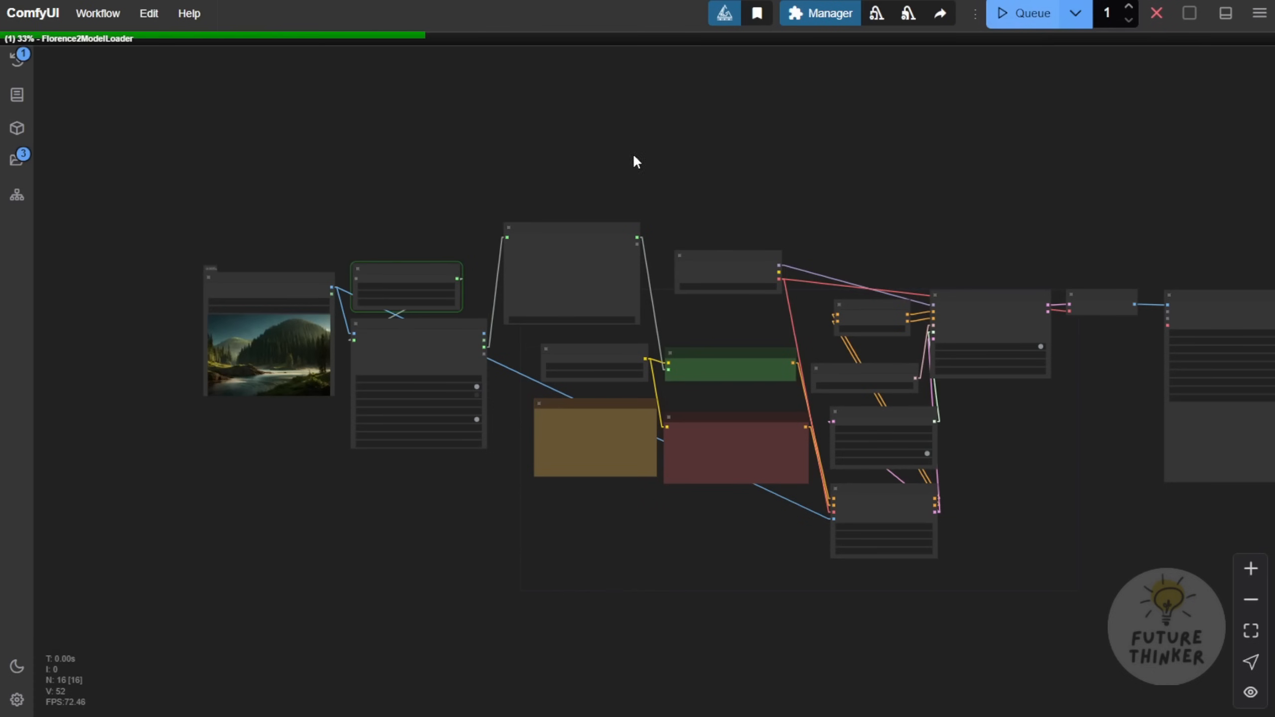
Step: Enlarge the Video Combine node further and inspect the generated forest river video in its preview
{"action": "scroll", "coordinate": [633, 154], "scroll_direction": "up", "scroll_amount": 3}
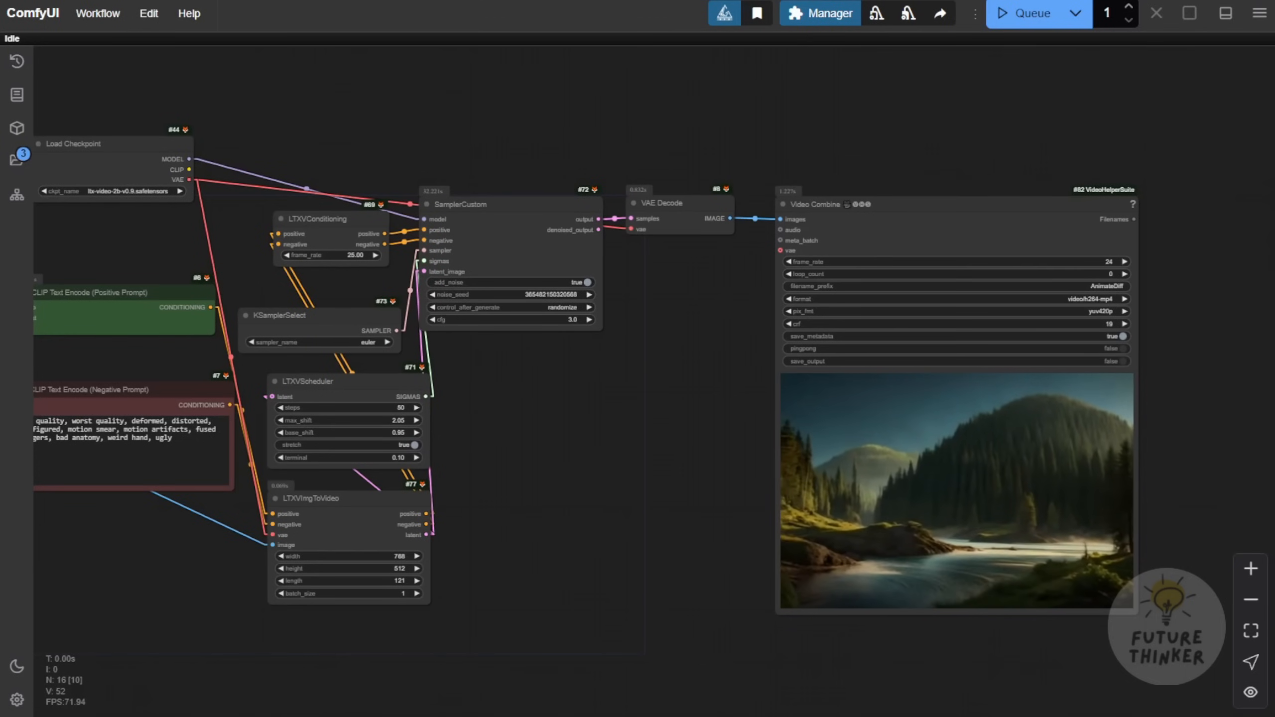
{"action": "left_click_drag", "start_coordinate": [558, 527], "coordinate": [551, 524]}
{"action": "left_click_drag", "start_coordinate": [659, 463], "coordinate": [459, 408]}
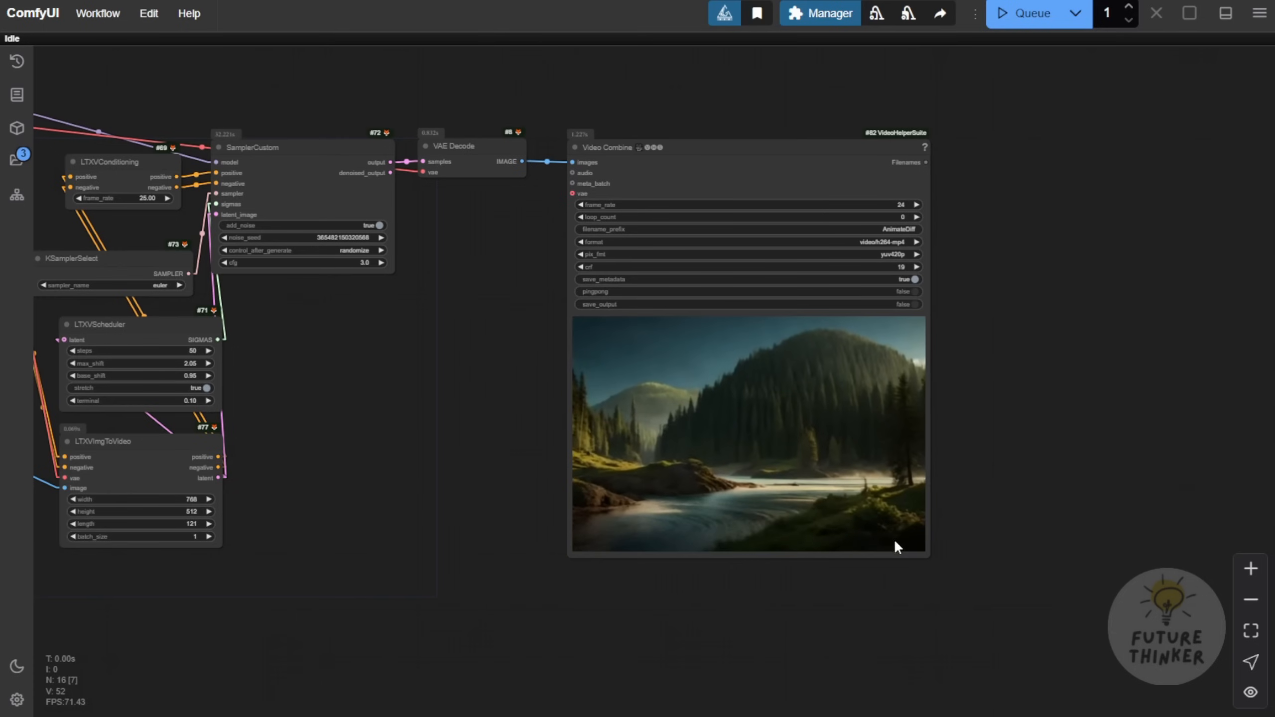
{"action": "left_click_drag", "start_coordinate": [928, 555], "coordinate": [1043, 616]}
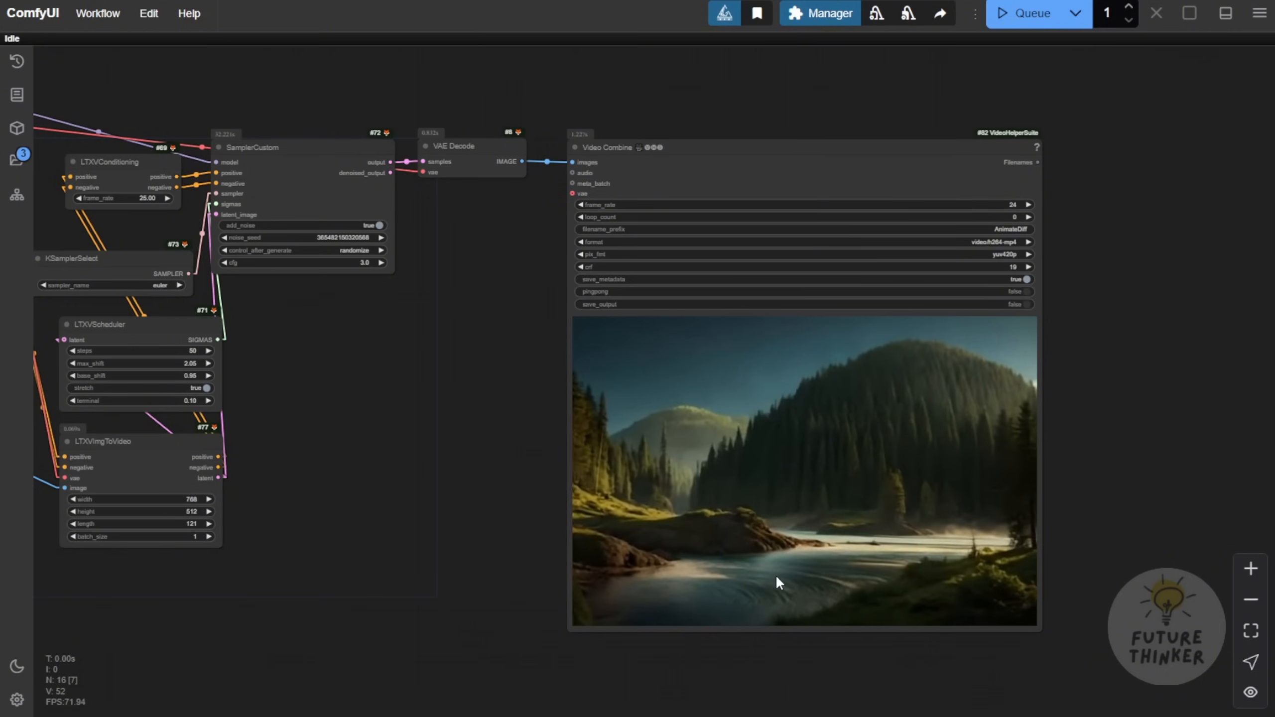
{"action": "scroll", "coordinate": [804, 580], "scroll_direction": "up", "scroll_amount": 6}
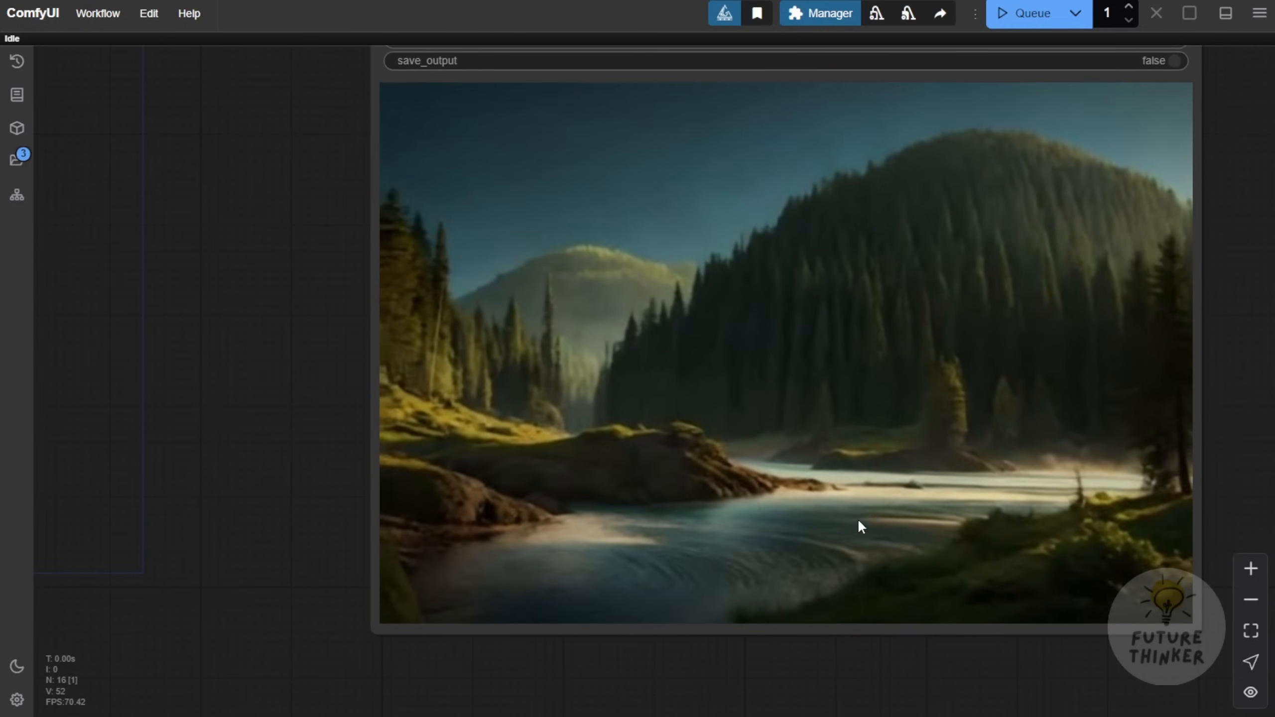
{"action": "scroll", "coordinate": [859, 511], "scroll_direction": "down", "scroll_amount": 3}
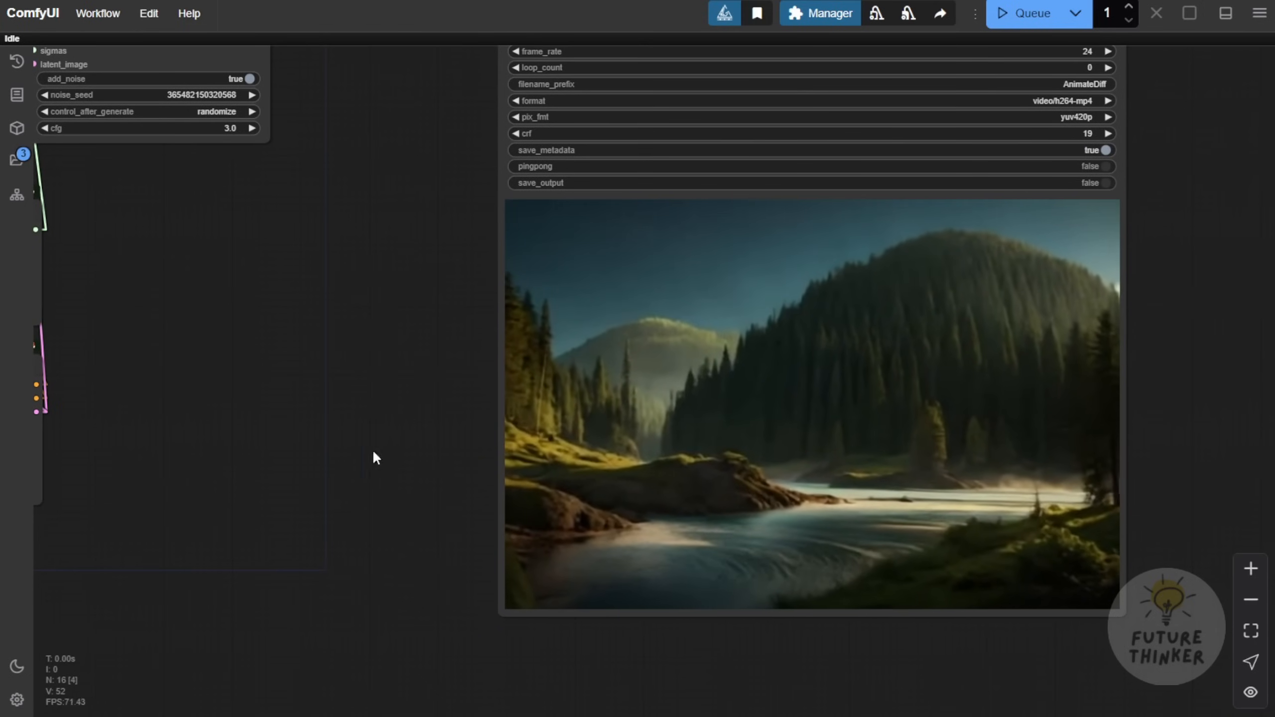
Step: Load 16x9_3D_Rendering_Style_ride_on_rocket_.png into the Load Image node and queue the workflow
{"action": "scroll", "coordinate": [357, 467], "scroll_direction": "down", "scroll_amount": 4}
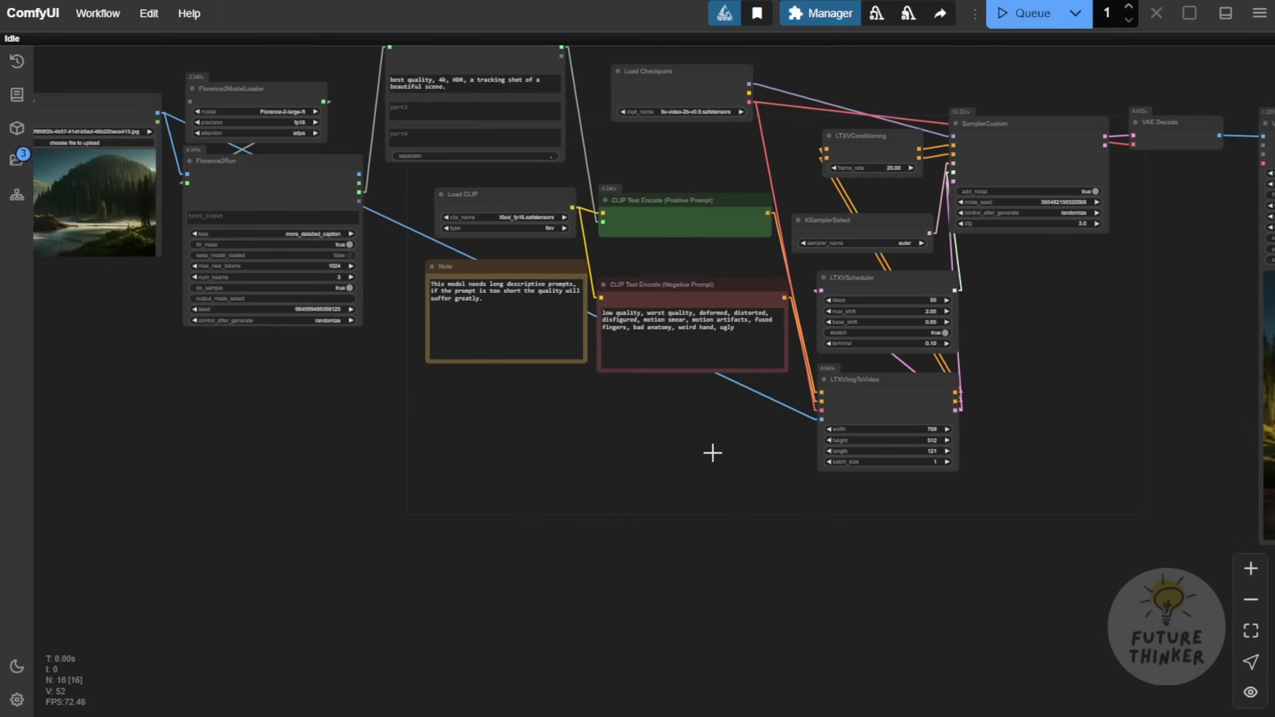
{"action": "scroll", "coordinate": [632, 584], "scroll_direction": "up", "scroll_amount": 2}
{"action": "scroll", "coordinate": [313, 258], "scroll_direction": "up", "scroll_amount": 3}
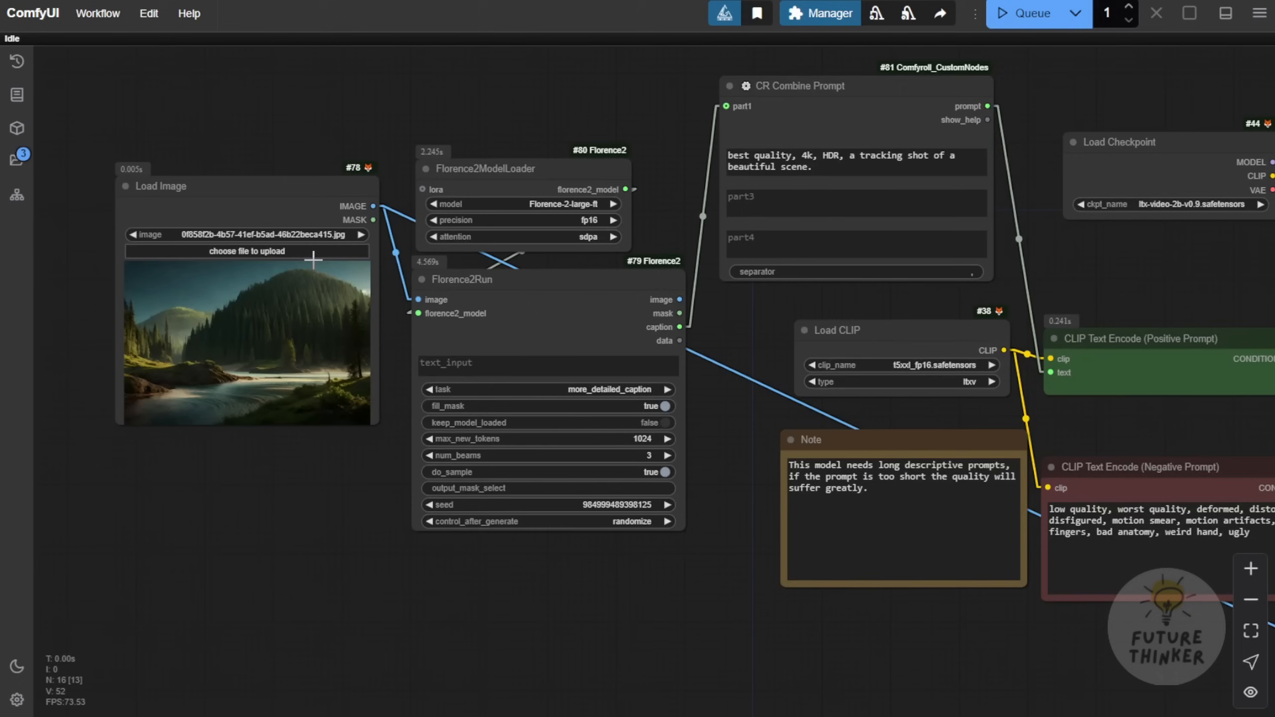
{"action": "scroll", "coordinate": [302, 247], "scroll_direction": "up", "scroll_amount": 3}
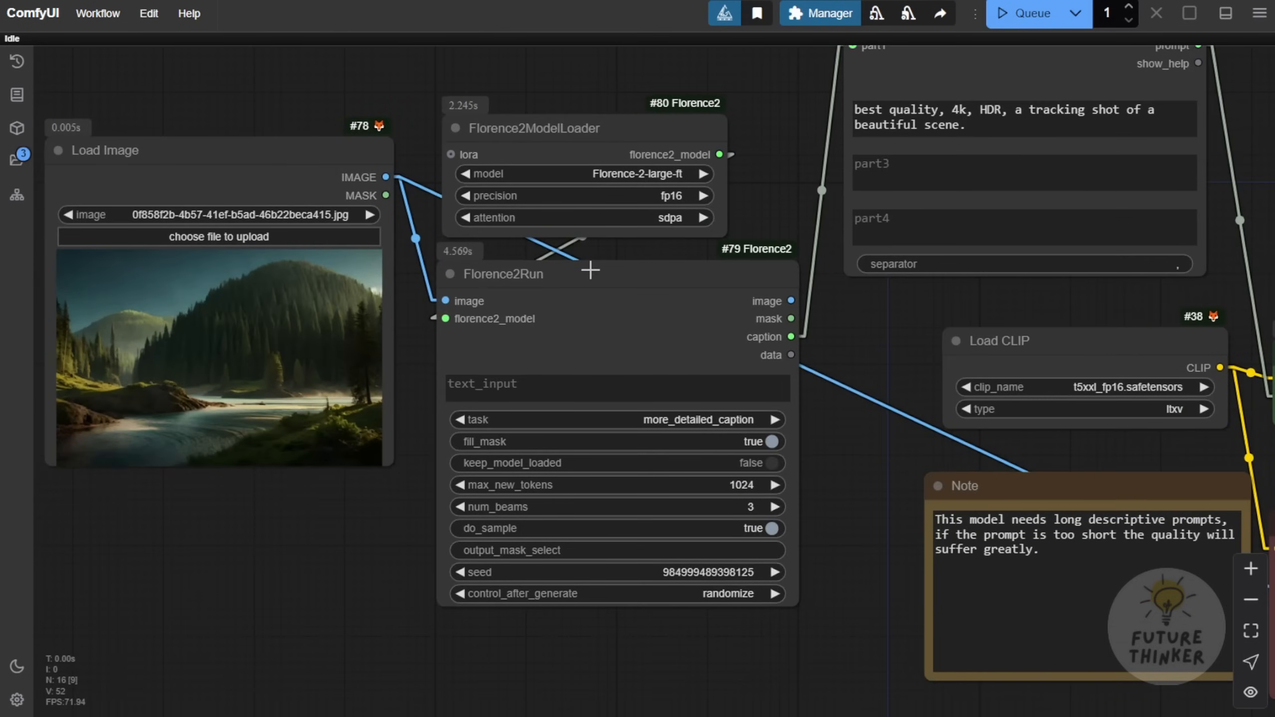
{"action": "left_click_drag", "start_coordinate": [875, 442], "coordinate": [638, 476]}
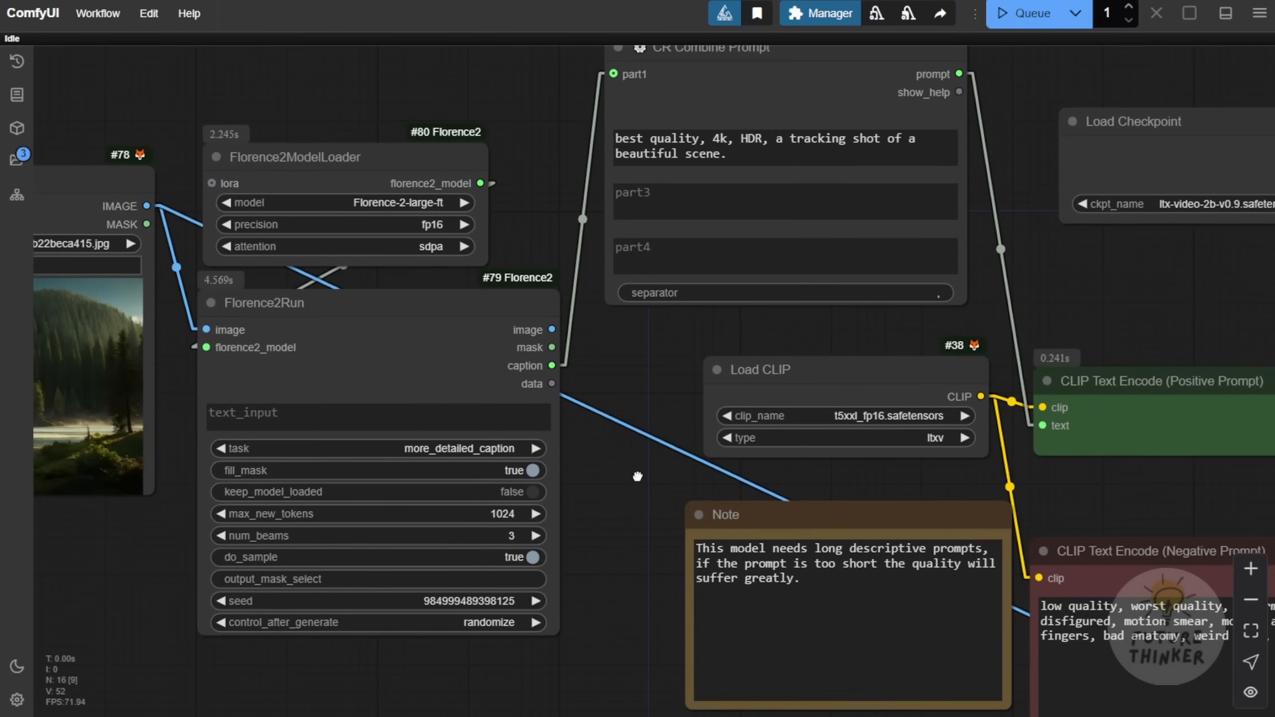
{"action": "scroll", "coordinate": [648, 329], "scroll_direction": "down", "scroll_amount": 3}
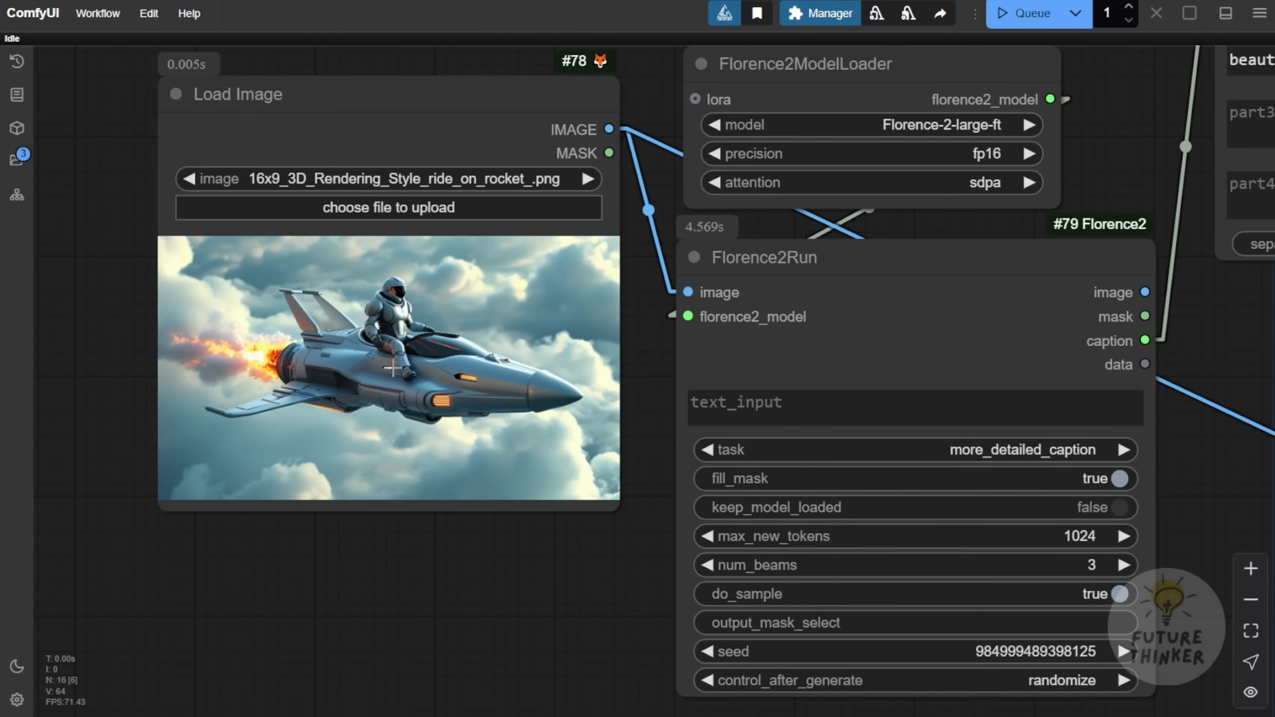
{"action": "scroll", "coordinate": [412, 371], "scroll_direction": "up", "scroll_amount": 3}
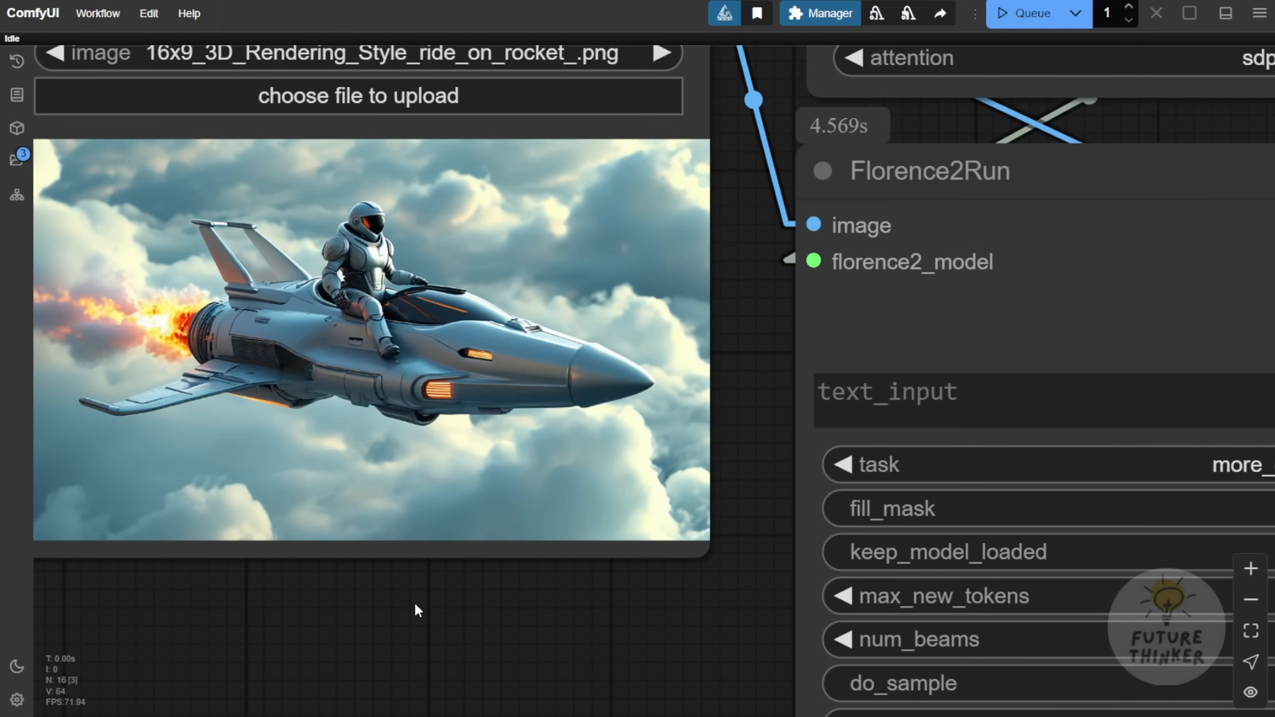
{"action": "scroll", "coordinate": [415, 603], "scroll_direction": "down", "scroll_amount": 5}
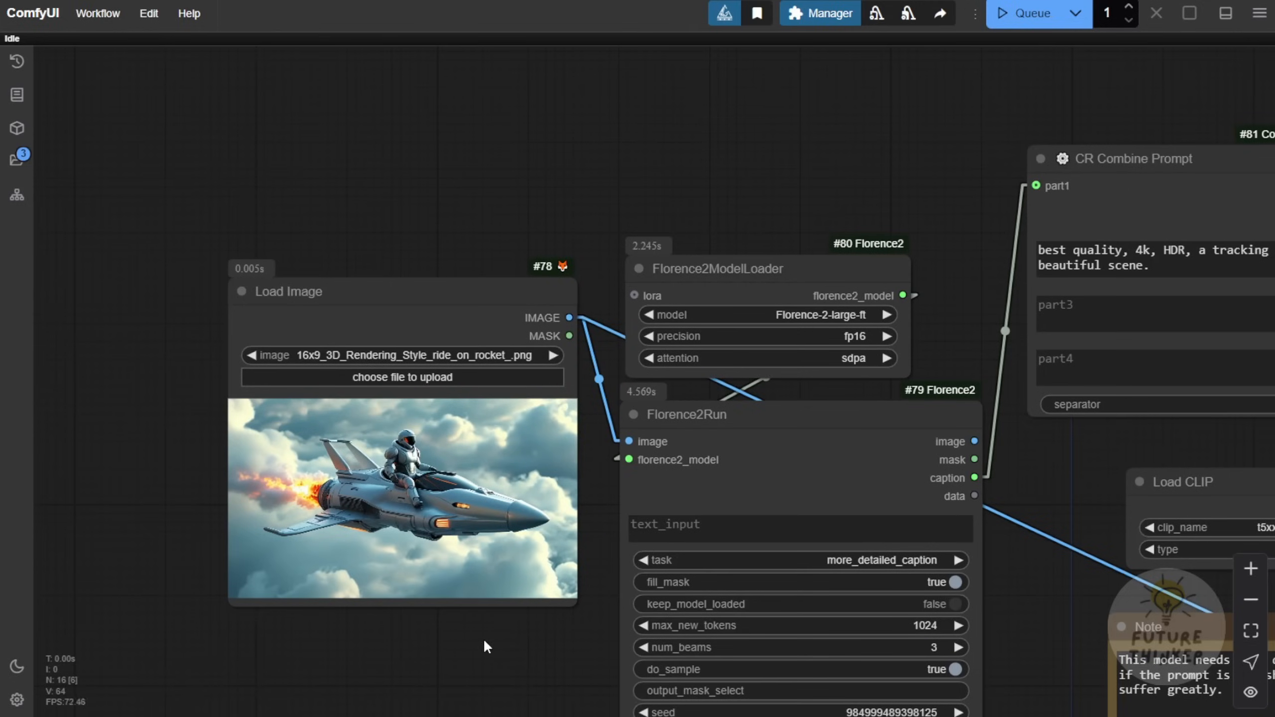
{"action": "scroll", "coordinate": [483, 638], "scroll_direction": "down", "scroll_amount": 8}
{"action": "left_click", "coordinate": [1025, 13]}
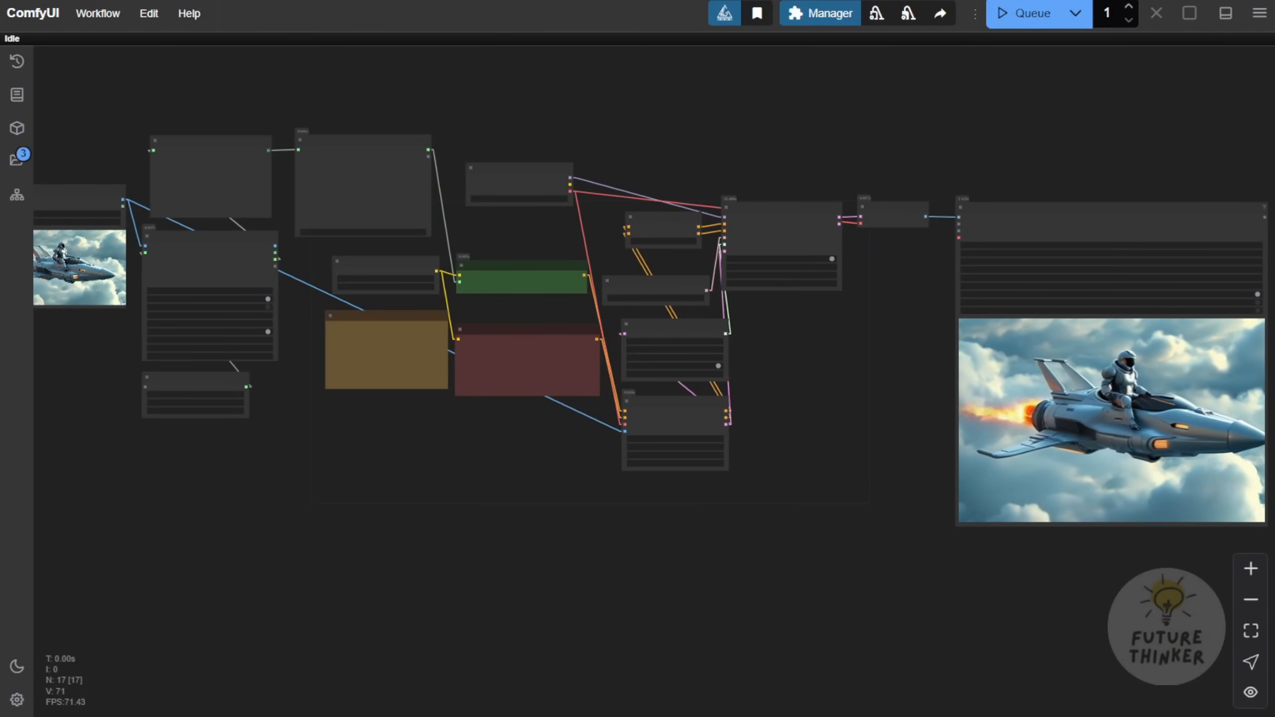
Step: Examine the generated rocket rider video in the Video Combine preview, checking the motion and fine detail
{"action": "left_click_drag", "start_coordinate": [771, 405], "coordinate": [507, 421]}
{"action": "scroll", "coordinate": [637, 427], "scroll_direction": "up", "scroll_amount": 4}
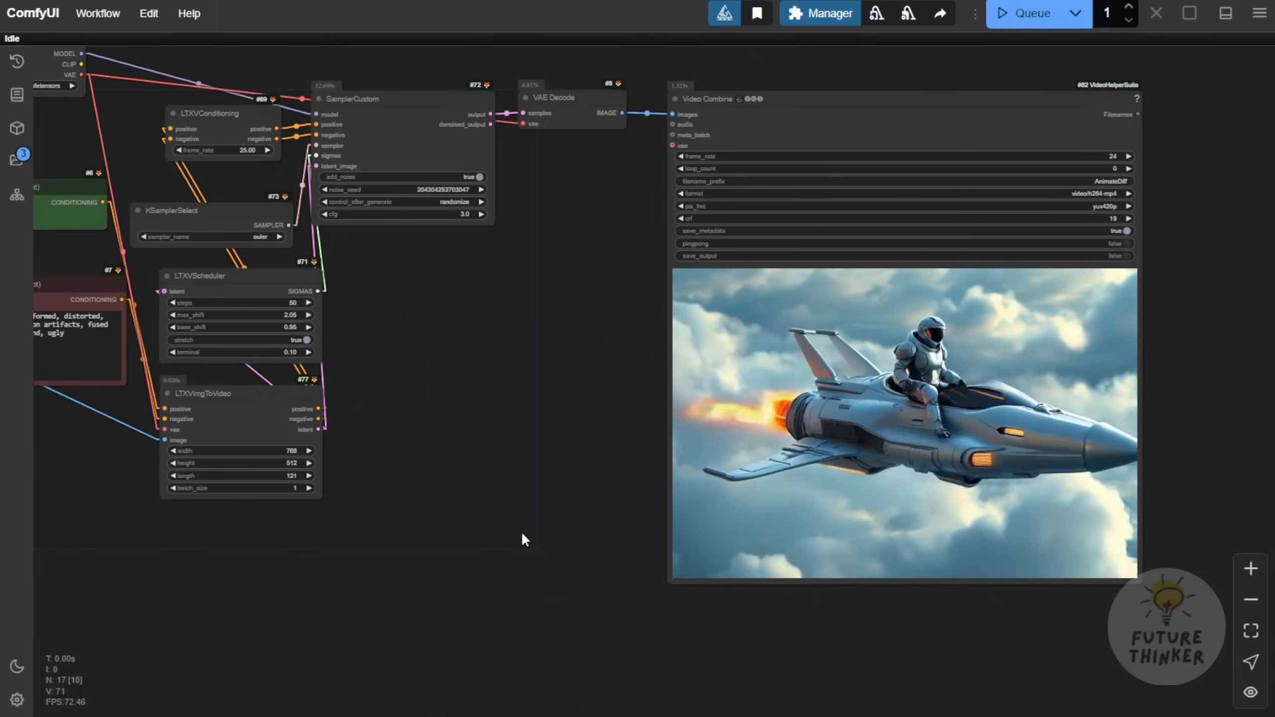
{"action": "left_click_drag", "start_coordinate": [465, 511], "coordinate": [324, 494]}
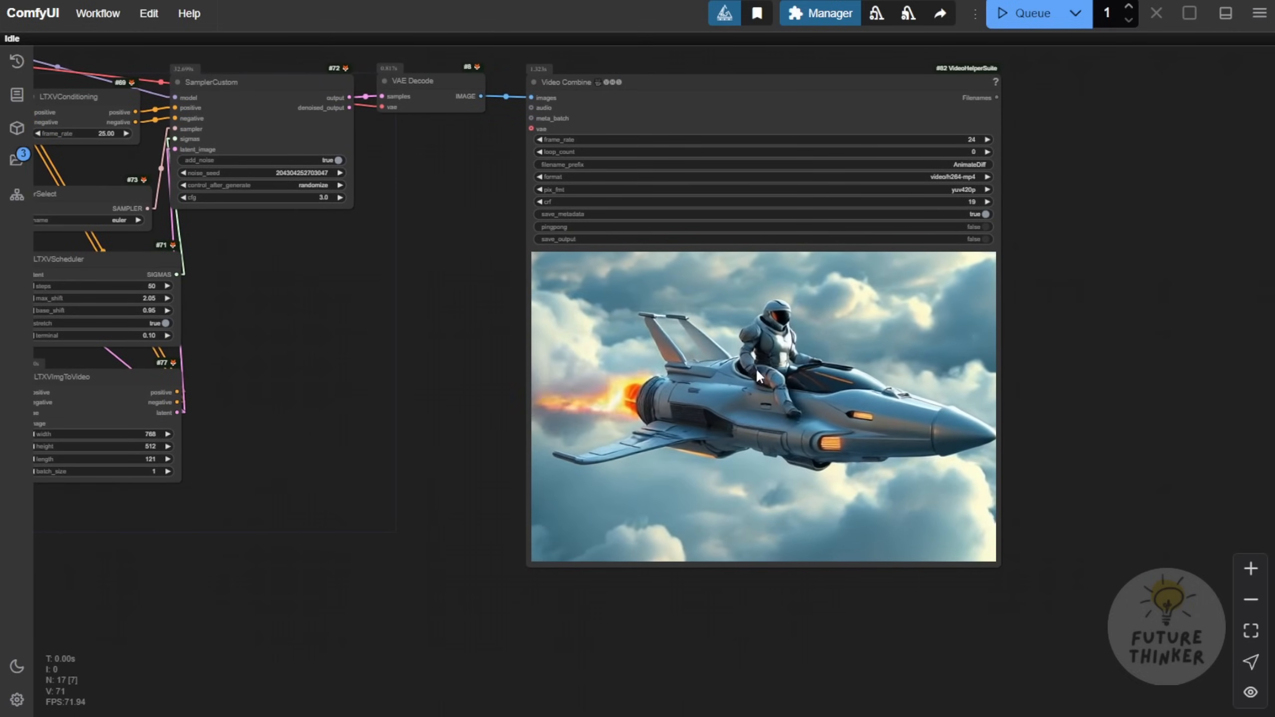
{"action": "scroll", "coordinate": [847, 411], "scroll_direction": "up", "scroll_amount": 3}
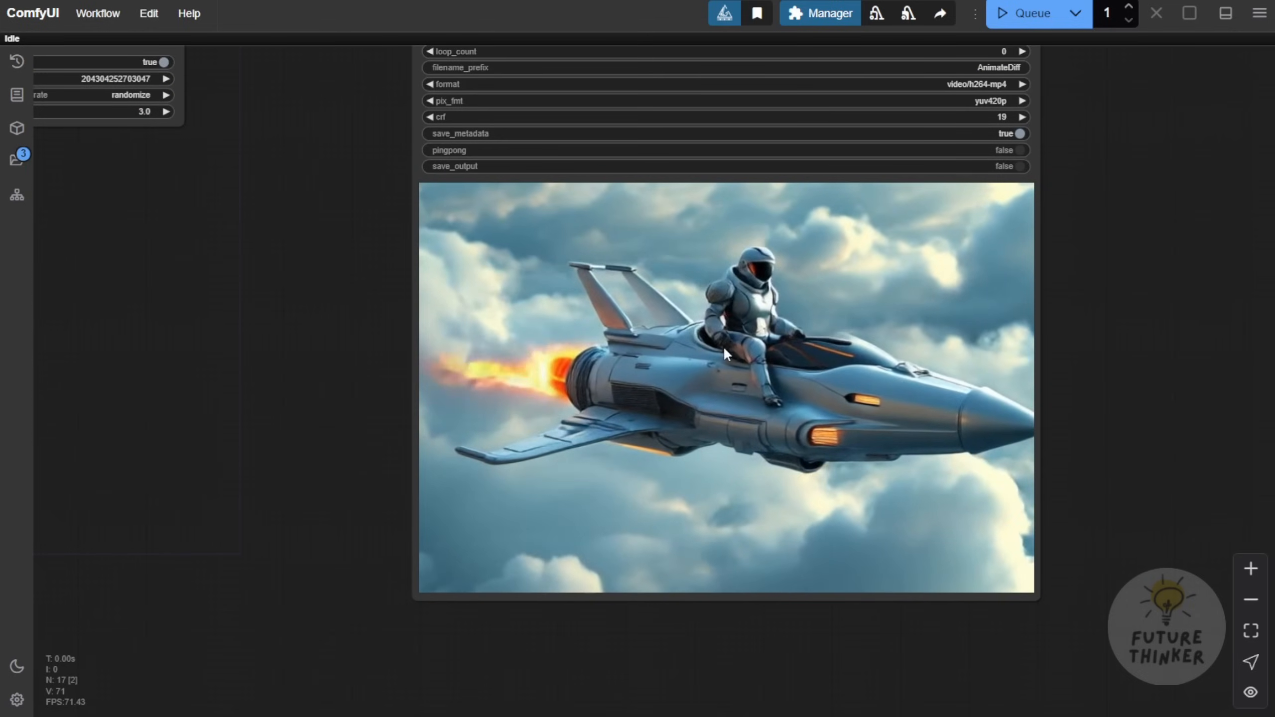
{"action": "scroll", "coordinate": [567, 407], "scroll_direction": "down", "scroll_amount": 1}
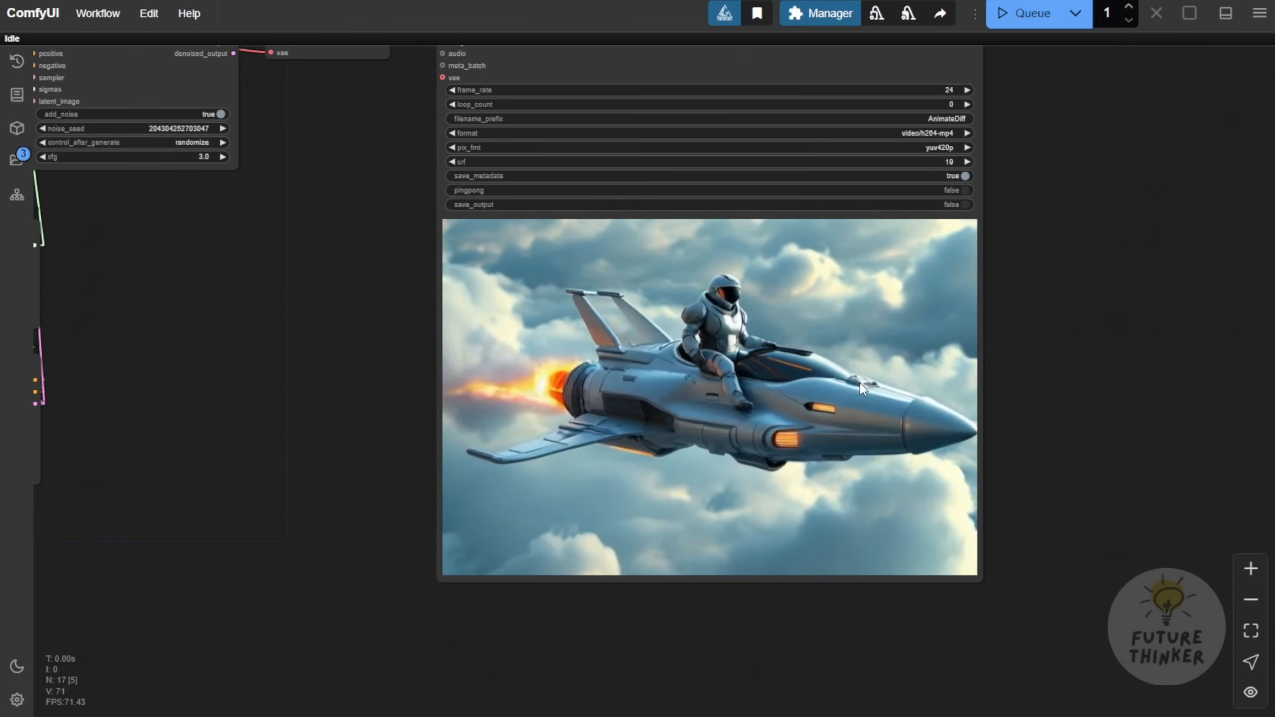
{"action": "scroll", "coordinate": [720, 274], "scroll_direction": "up", "scroll_amount": 7}
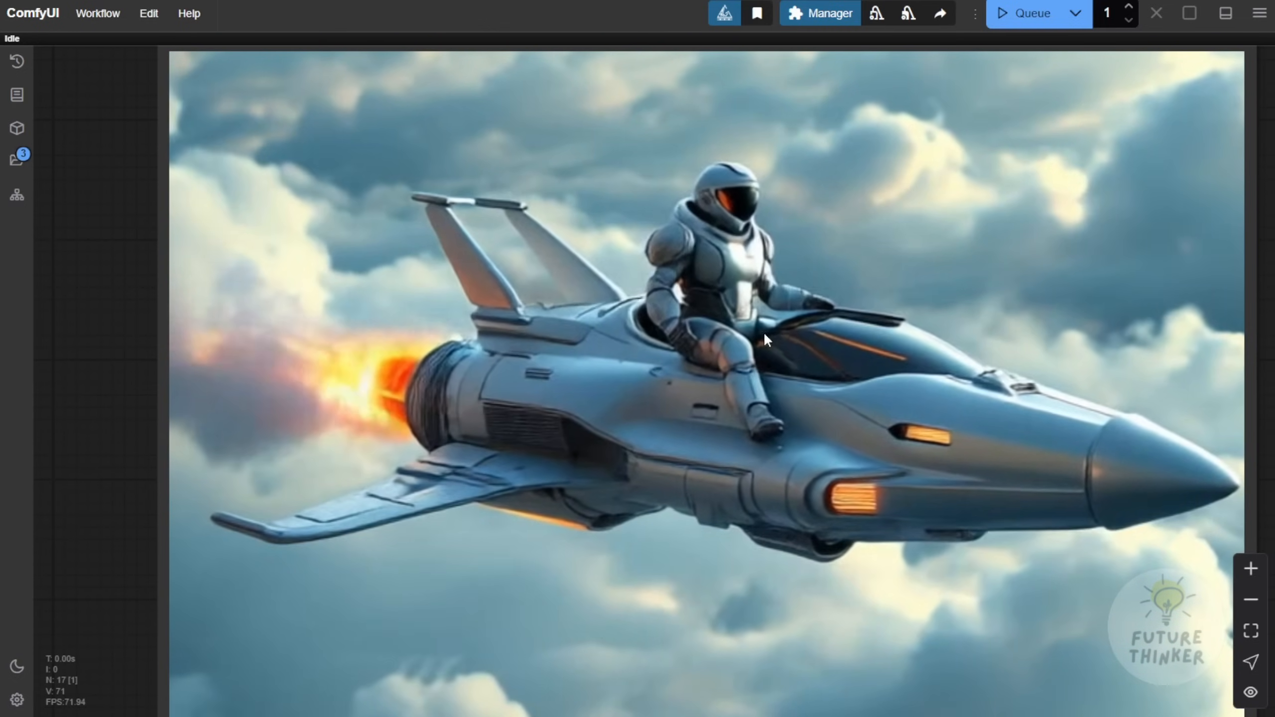
{"action": "scroll", "coordinate": [892, 432], "scroll_direction": "down", "scroll_amount": 9}
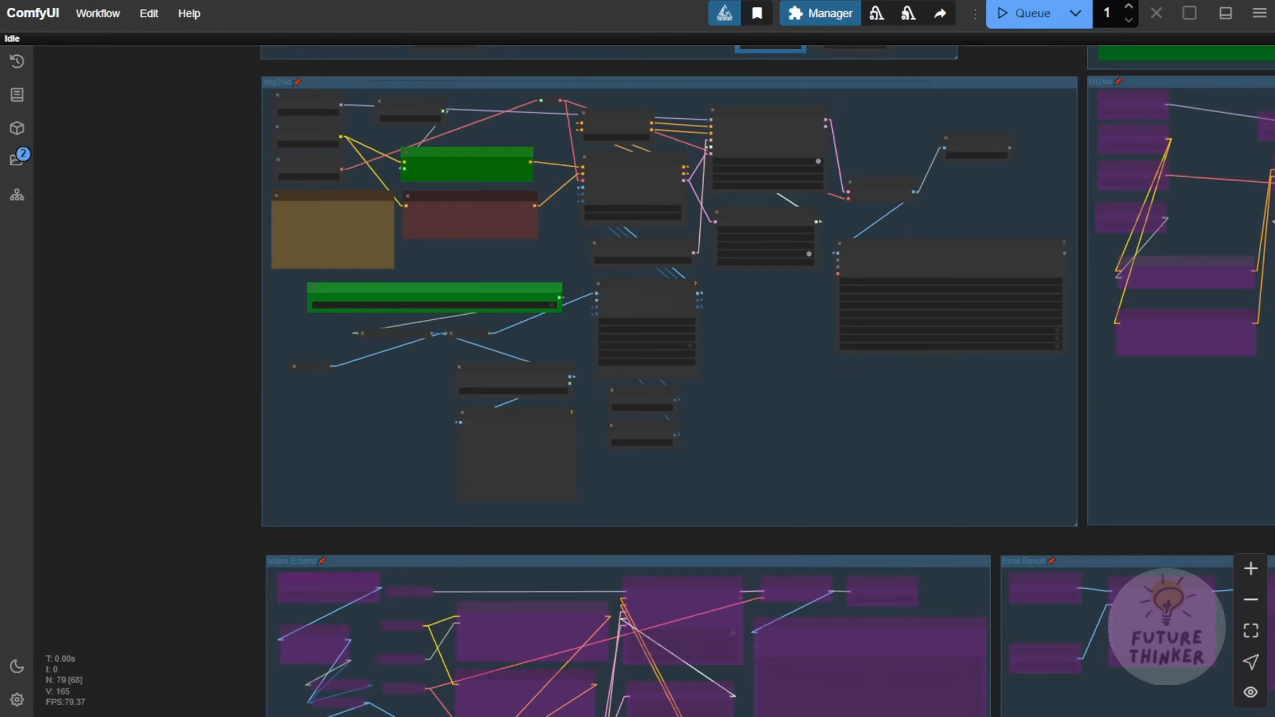
Step: In the grouped LTXV workflow, enable the txt2vid, Video Extend and Final Result groups in the Fast Groups Bypasser
{"action": "scroll", "coordinate": [158, 513], "scroll_direction": "down", "scroll_amount": 3}
{"action": "left_click_drag", "start_coordinate": [154, 537], "coordinate": [136, 271]}
{"action": "scroll", "coordinate": [283, 335], "scroll_direction": "up", "scroll_amount": 8}
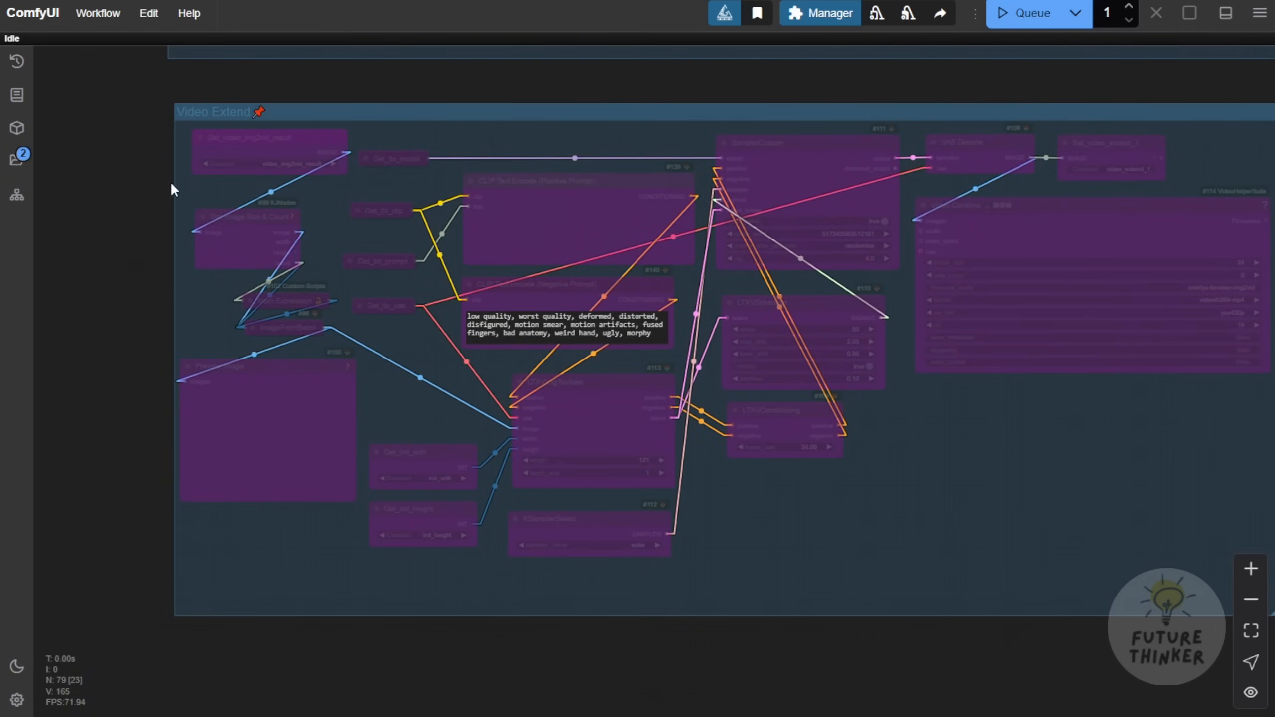
{"action": "scroll", "coordinate": [203, 346], "scroll_direction": "down", "scroll_amount": 8}
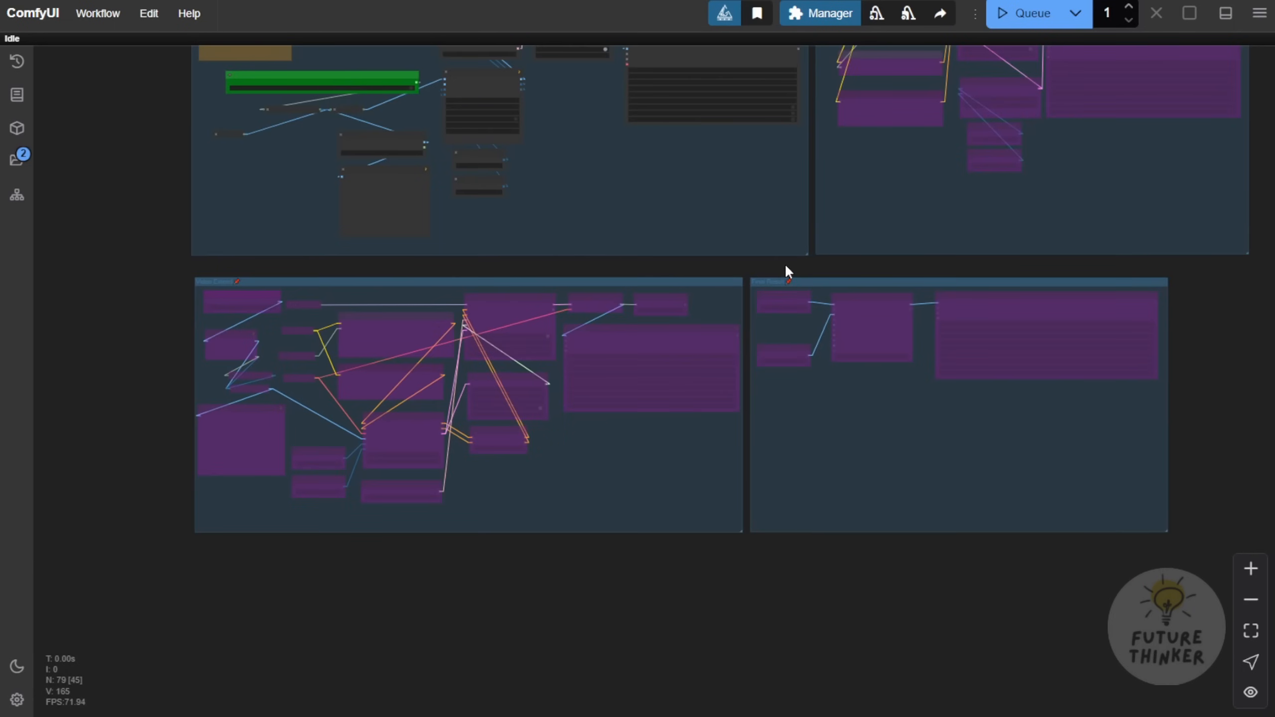
{"action": "scroll", "coordinate": [759, 251], "scroll_direction": "up", "scroll_amount": 5}
{"action": "scroll", "coordinate": [733, 234], "scroll_direction": "up", "scroll_amount": 5}
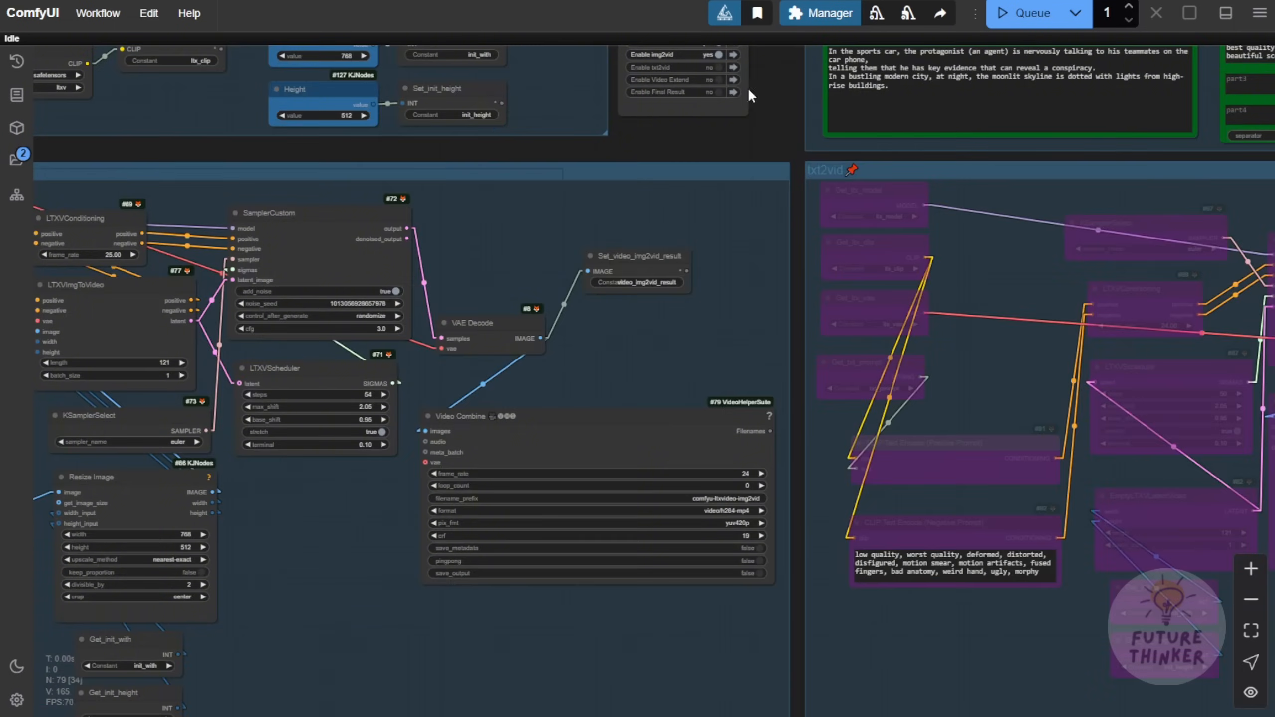
{"action": "left_click_drag", "start_coordinate": [798, 78], "coordinate": [808, 226]}
{"action": "scroll", "coordinate": [713, 175], "scroll_direction": "up", "scroll_amount": 5}
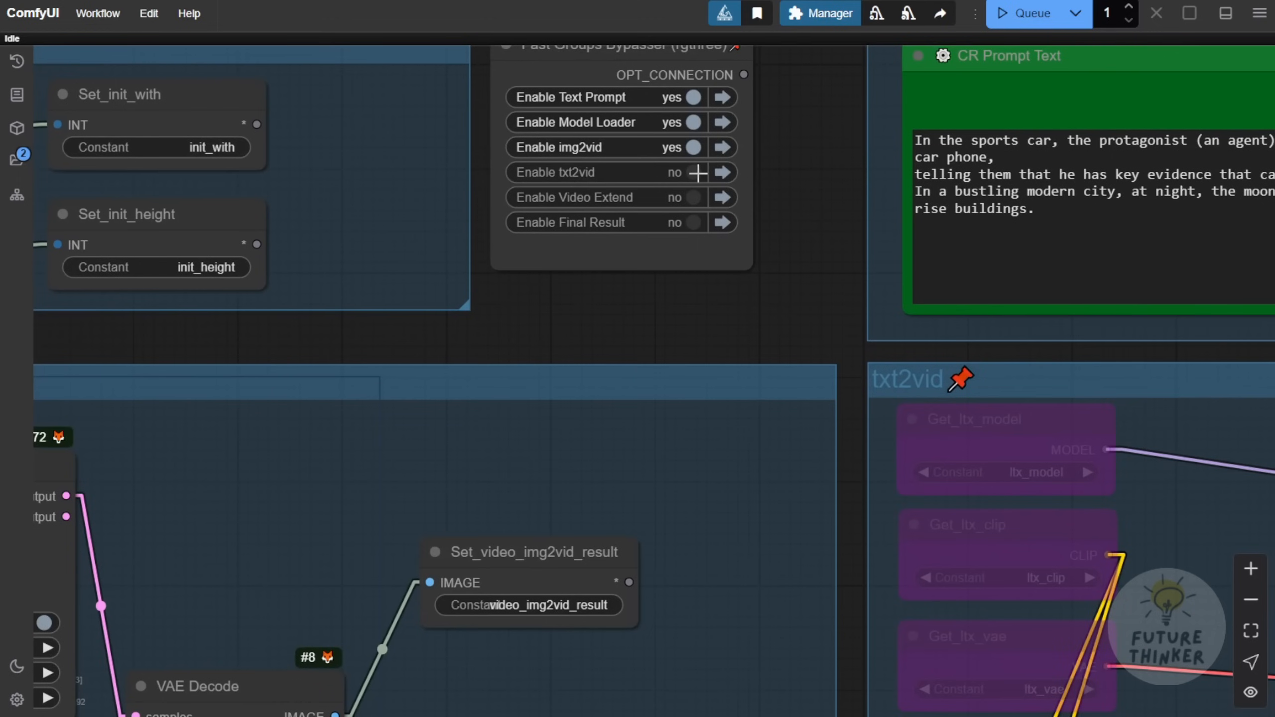
{"action": "left_click", "coordinate": [696, 173]}
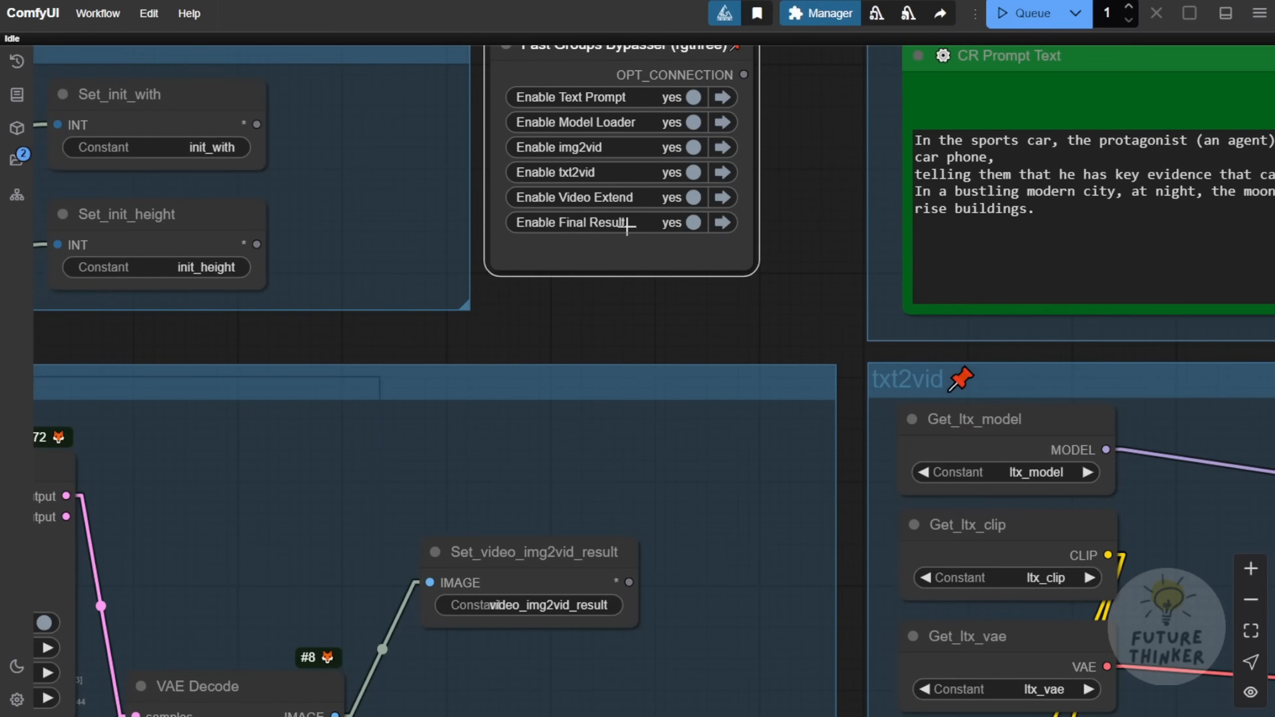
Step: Review the grouped workflow's layout against the basic image-to-video workflow, and examine the nodes in its img2vid group
{"action": "scroll", "coordinate": [619, 334], "scroll_direction": "down", "scroll_amount": 5}
{"action": "left_click_drag", "start_coordinate": [609, 348], "coordinate": [876, 45]}
{"action": "scroll", "coordinate": [845, 446], "scroll_direction": "down", "scroll_amount": 2}
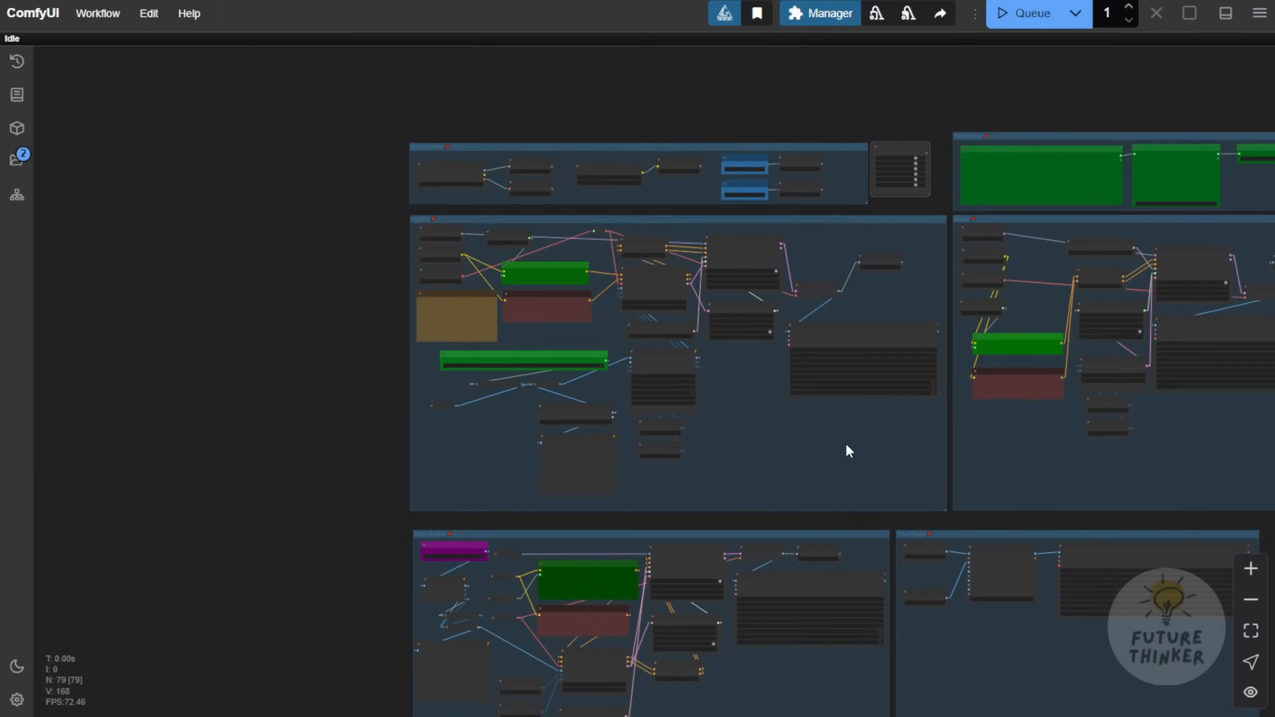
{"action": "scroll", "coordinate": [373, 177], "scroll_direction": "up", "scroll_amount": 6}
{"action": "scroll", "coordinate": [305, 181], "scroll_direction": "down", "scroll_amount": 3}
{"action": "scroll", "coordinate": [945, 542], "scroll_direction": "up", "scroll_amount": 2}
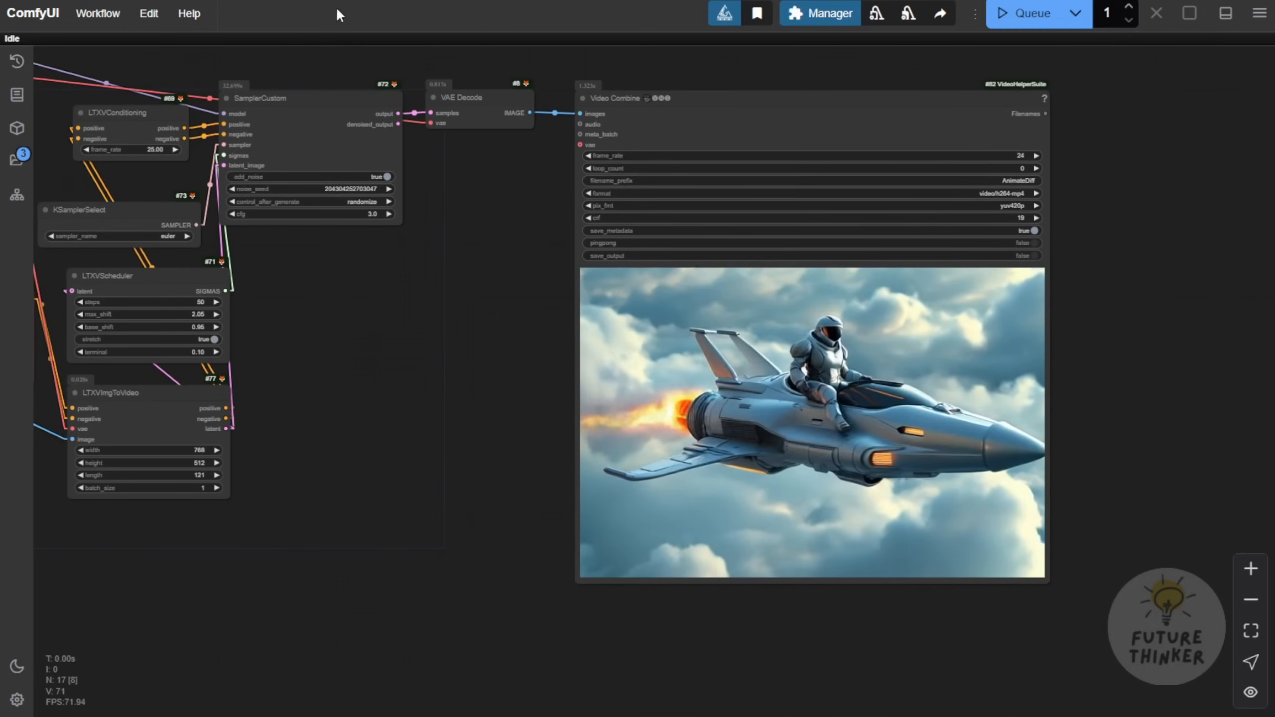
{"action": "scroll", "coordinate": [370, 347], "scroll_direction": "down", "scroll_amount": 2}
{"action": "left_click_drag", "start_coordinate": [371, 348], "coordinate": [866, 376]}
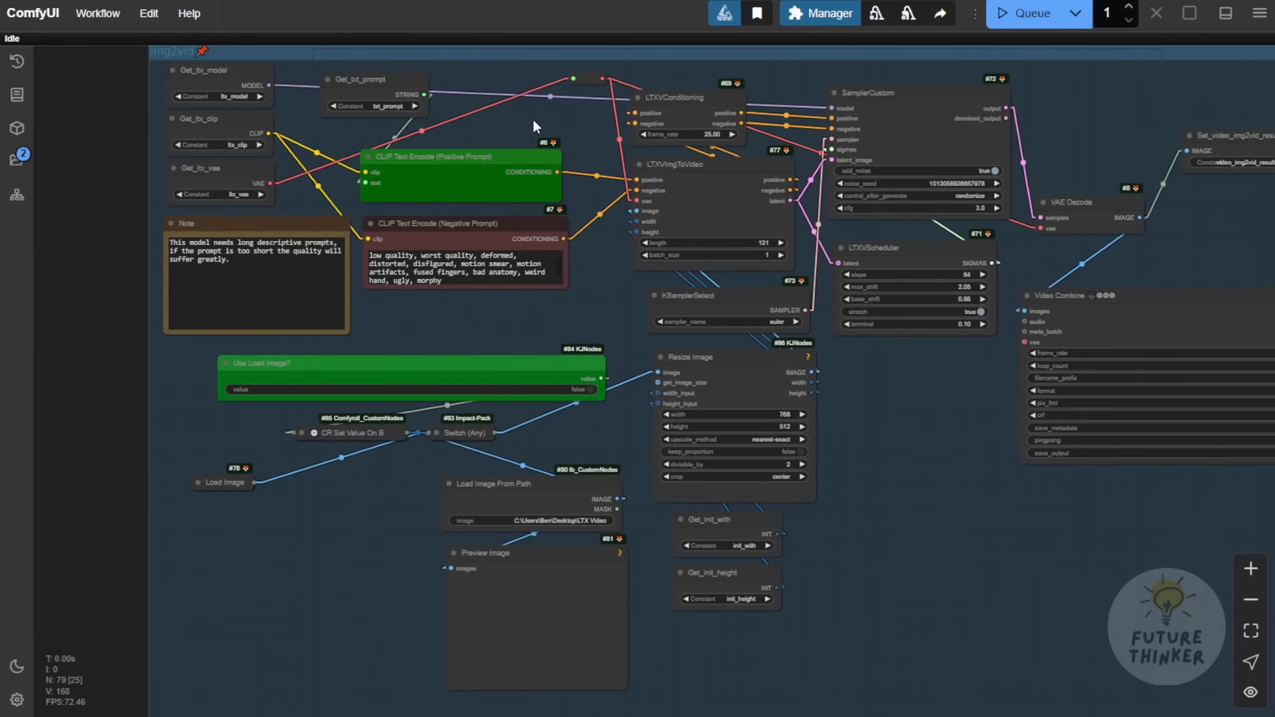
Step: Expand the collapsed Load Image node in the img2vid group and set the Use Load Image? switch to true
{"action": "scroll", "coordinate": [822, 362], "scroll_direction": "up", "scroll_amount": 10}
{"action": "left_click_drag", "start_coordinate": [236, 407], "coordinate": [480, 360]}
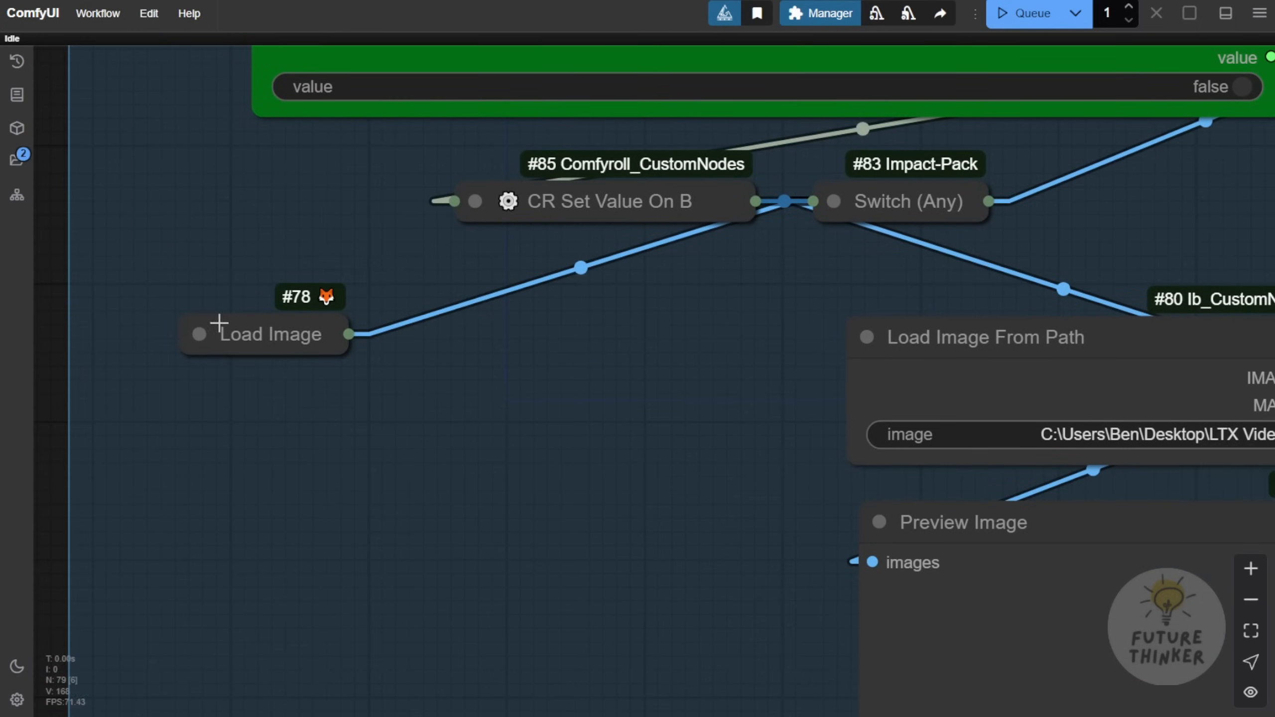
{"action": "left_click", "coordinate": [202, 338]}
{"action": "left_click_drag", "start_coordinate": [870, 287], "coordinate": [640, 334]}
{"action": "left_click_drag", "start_coordinate": [243, 88], "coordinate": [443, 177]}
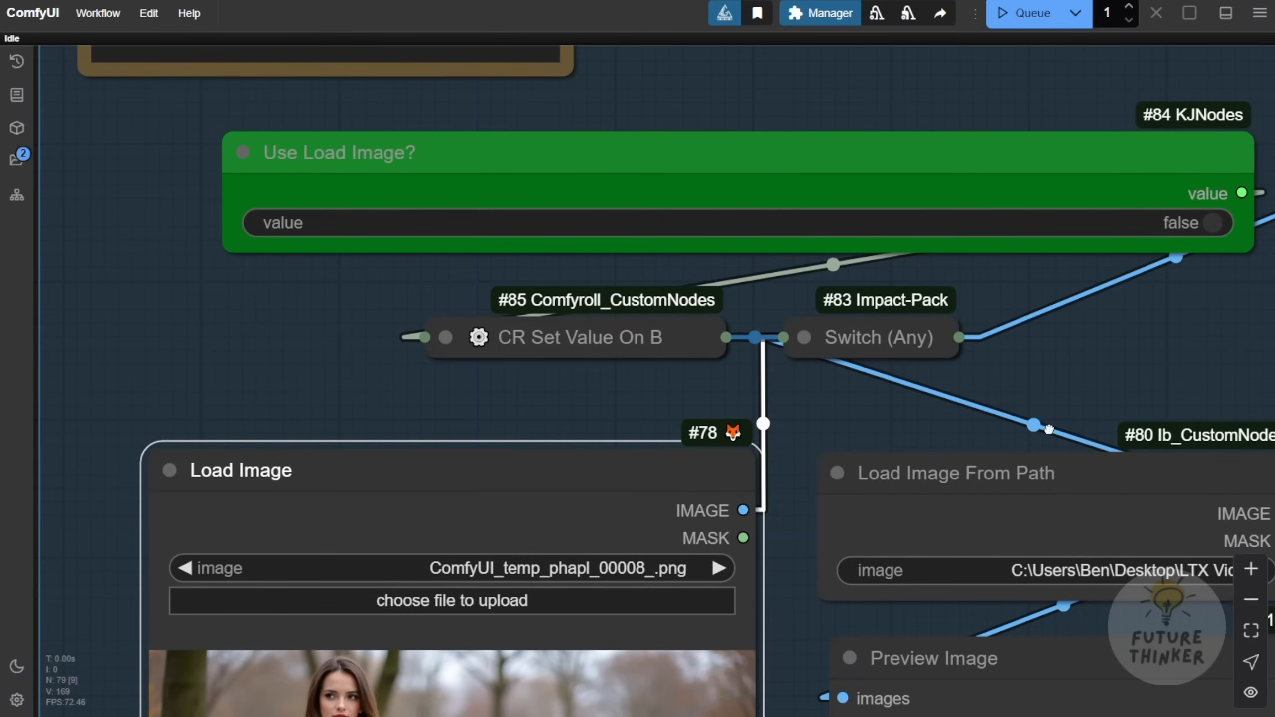
{"action": "left_click", "coordinate": [373, 156]}
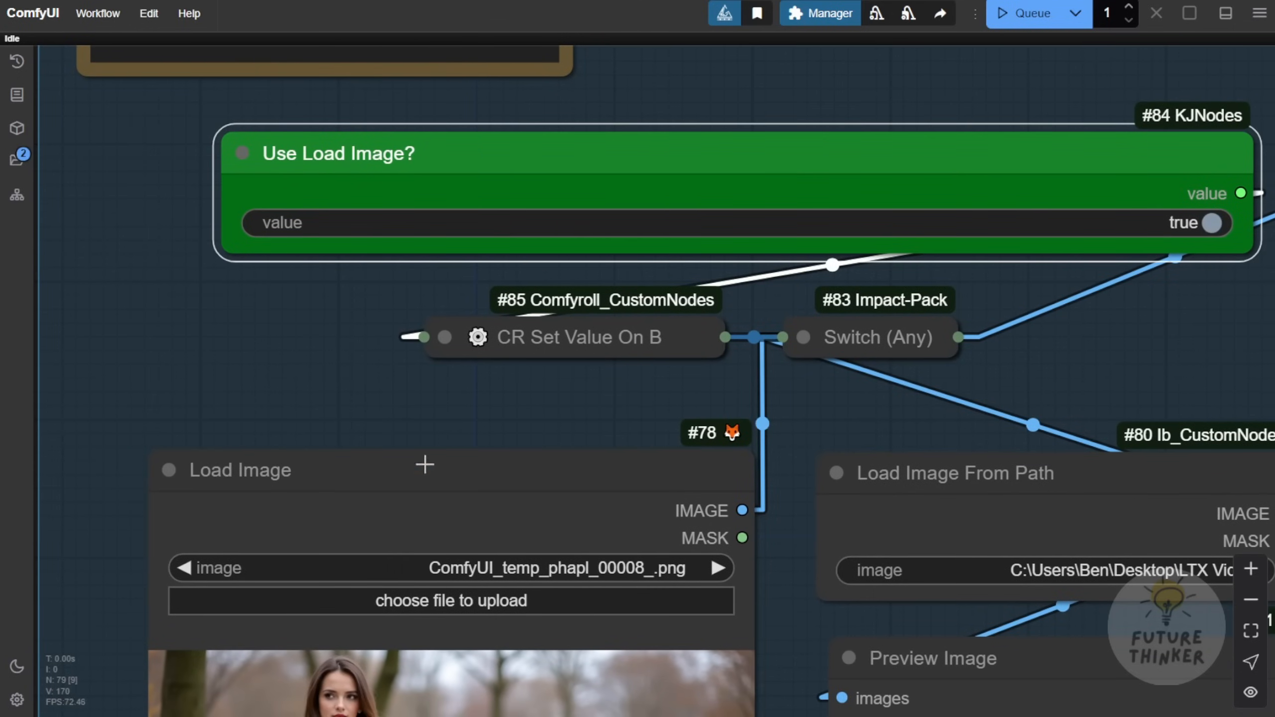
{"action": "left_click", "coordinate": [287, 496]}
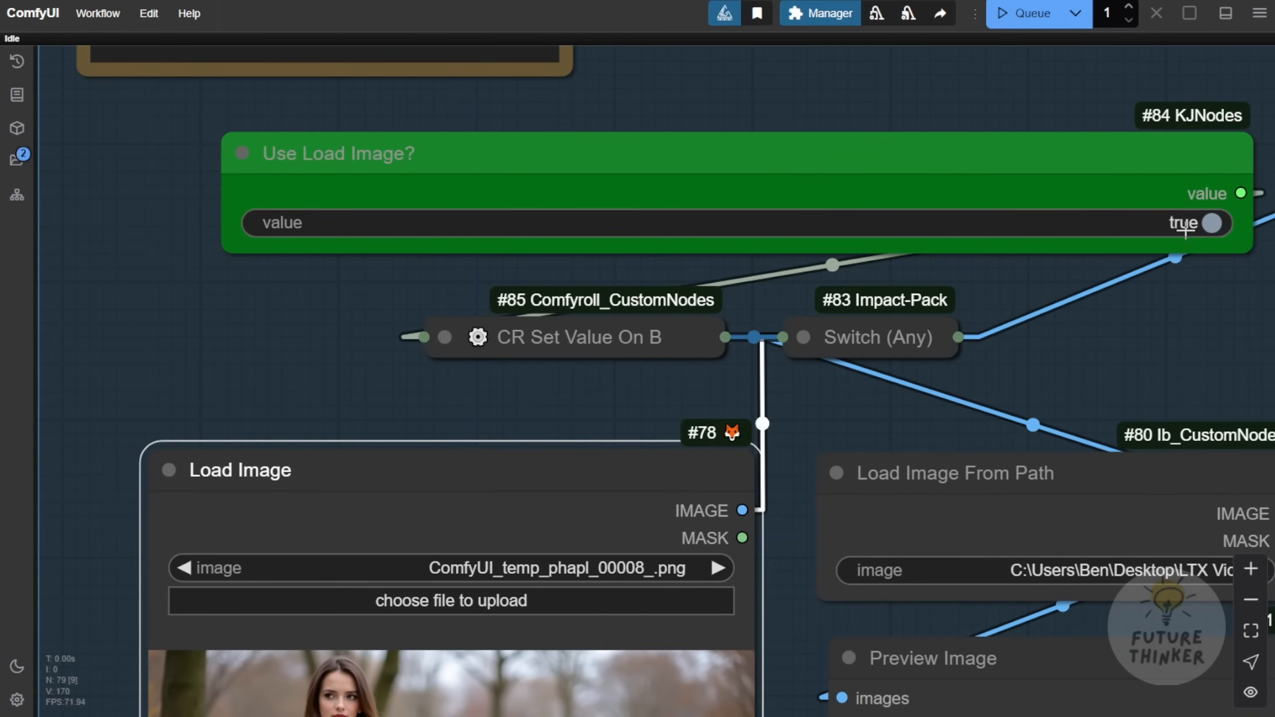
Step: Return the Use Load Image? switch to false and set the img2vid LTXVScheduler's steps to 50
{"action": "left_click_drag", "start_coordinate": [1160, 365], "coordinate": [965, 382]}
{"action": "left_click", "coordinate": [965, 382]}
{"action": "left_click", "coordinate": [1015, 241]}
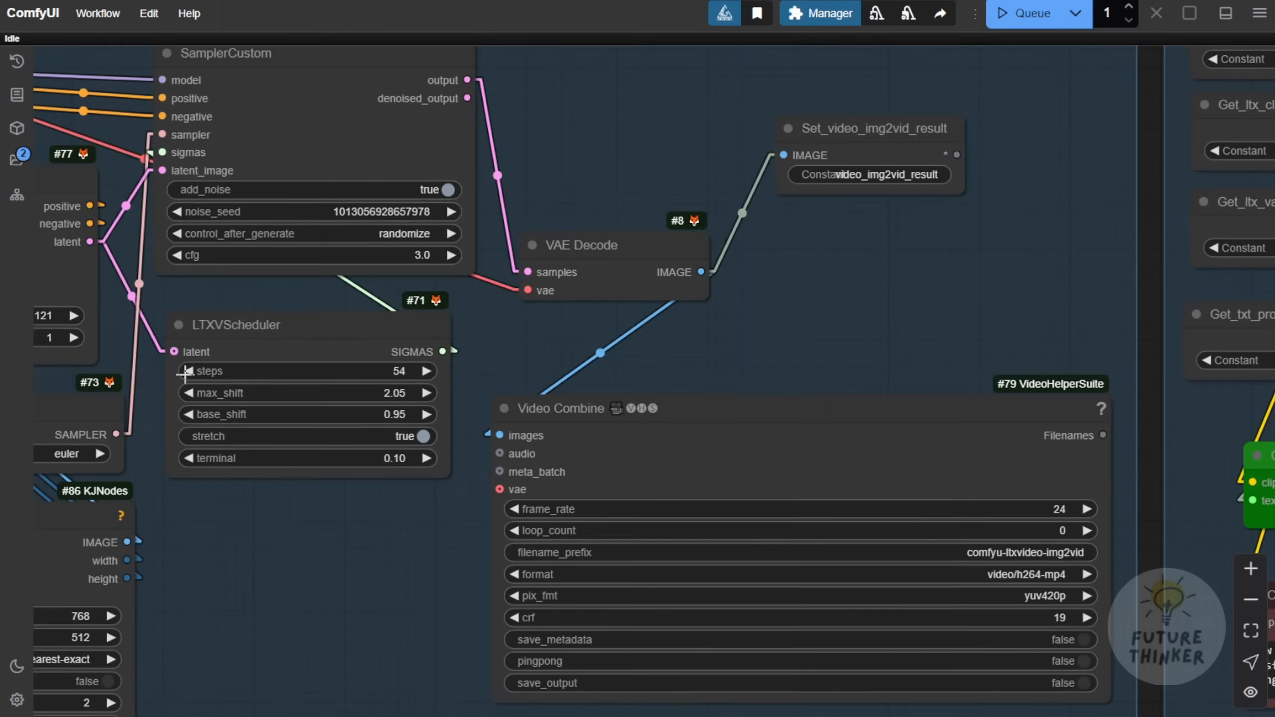
{"action": "left_click", "coordinate": [181, 368]}
{"action": "left_click_drag", "start_coordinate": [181, 368], "coordinate": [418, 386]}
{"action": "scroll", "coordinate": [707, 361], "scroll_direction": "down", "scroll_amount": 4}
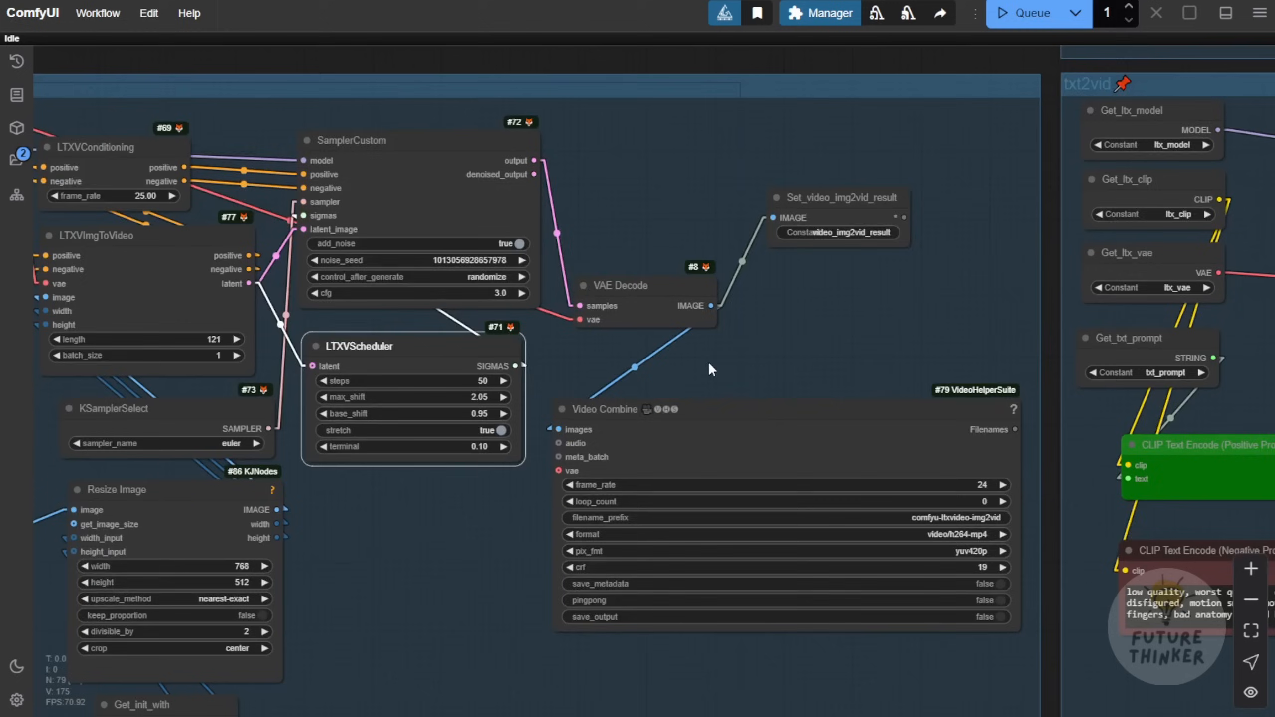
Step: Examine the txt2vid group's nodes and how the Text Prompt group feeds its prompt into them
{"action": "left_click_drag", "start_coordinate": [865, 345], "coordinate": [255, 466]}
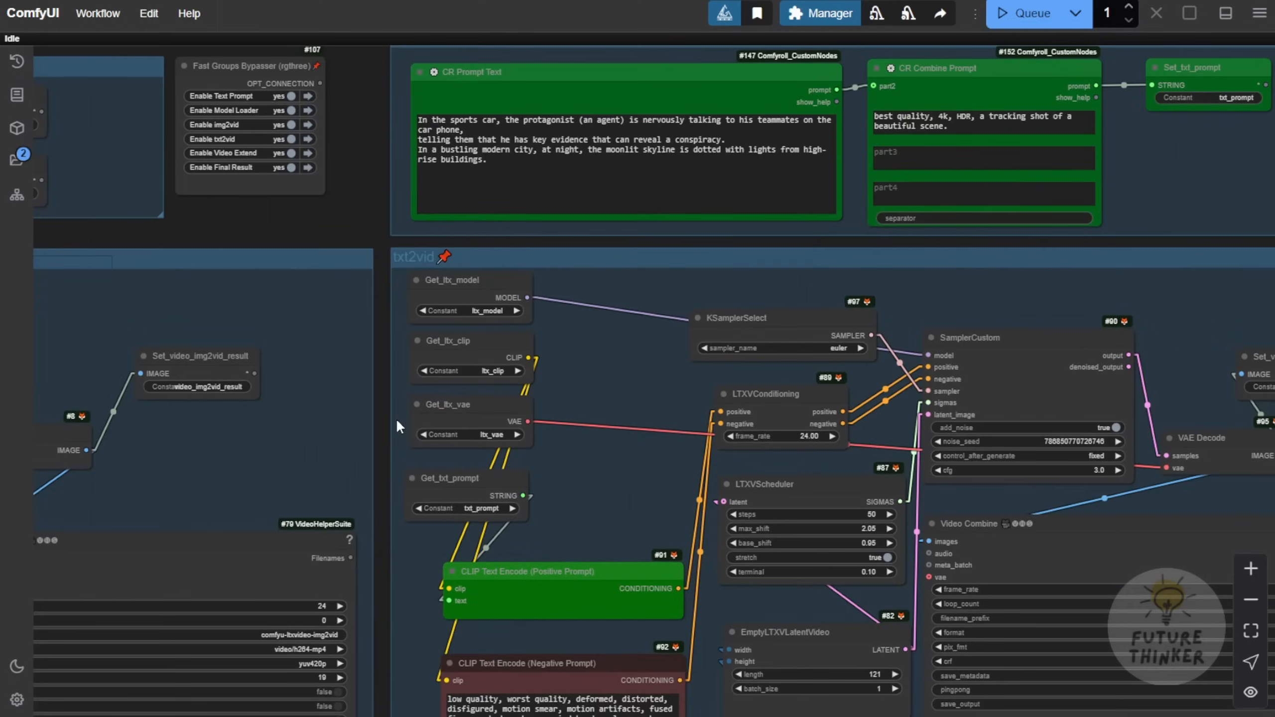
{"action": "left_click_drag", "start_coordinate": [636, 303], "coordinate": [515, 430]}
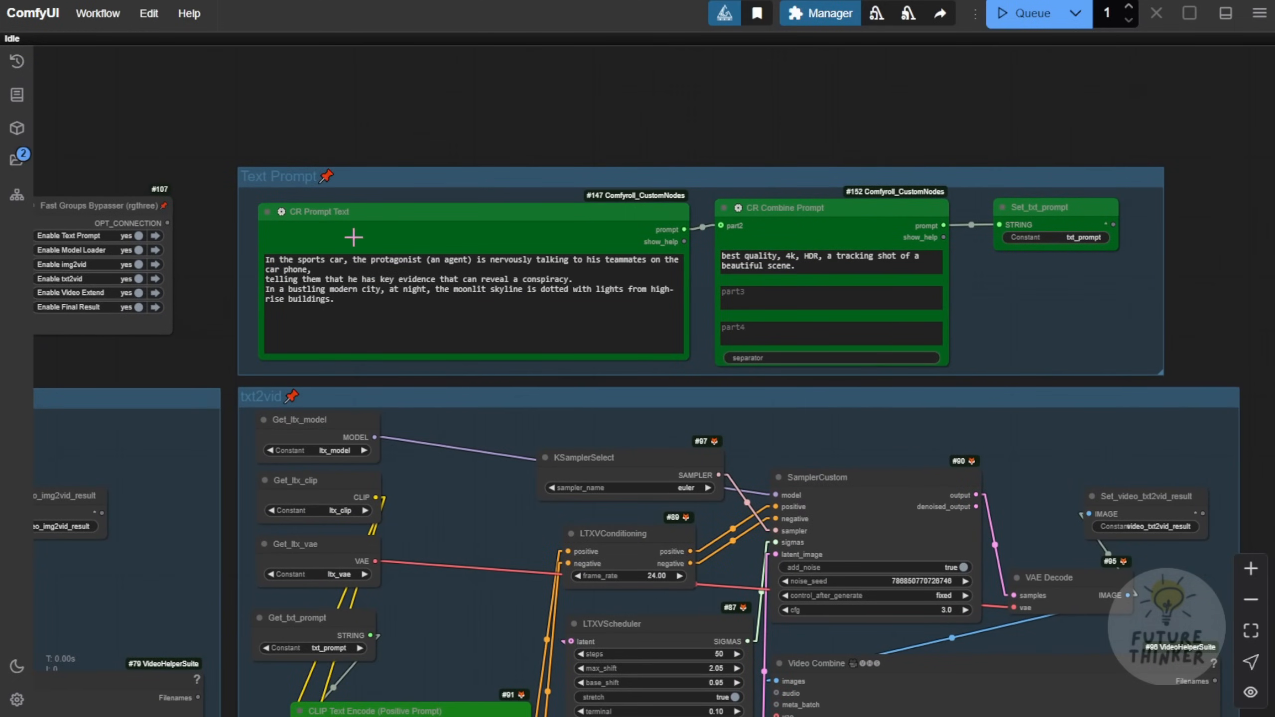
{"action": "scroll", "coordinate": [354, 217], "scroll_direction": "up", "scroll_amount": 3}
{"action": "scroll", "coordinate": [393, 112], "scroll_direction": "up", "scroll_amount": 3}
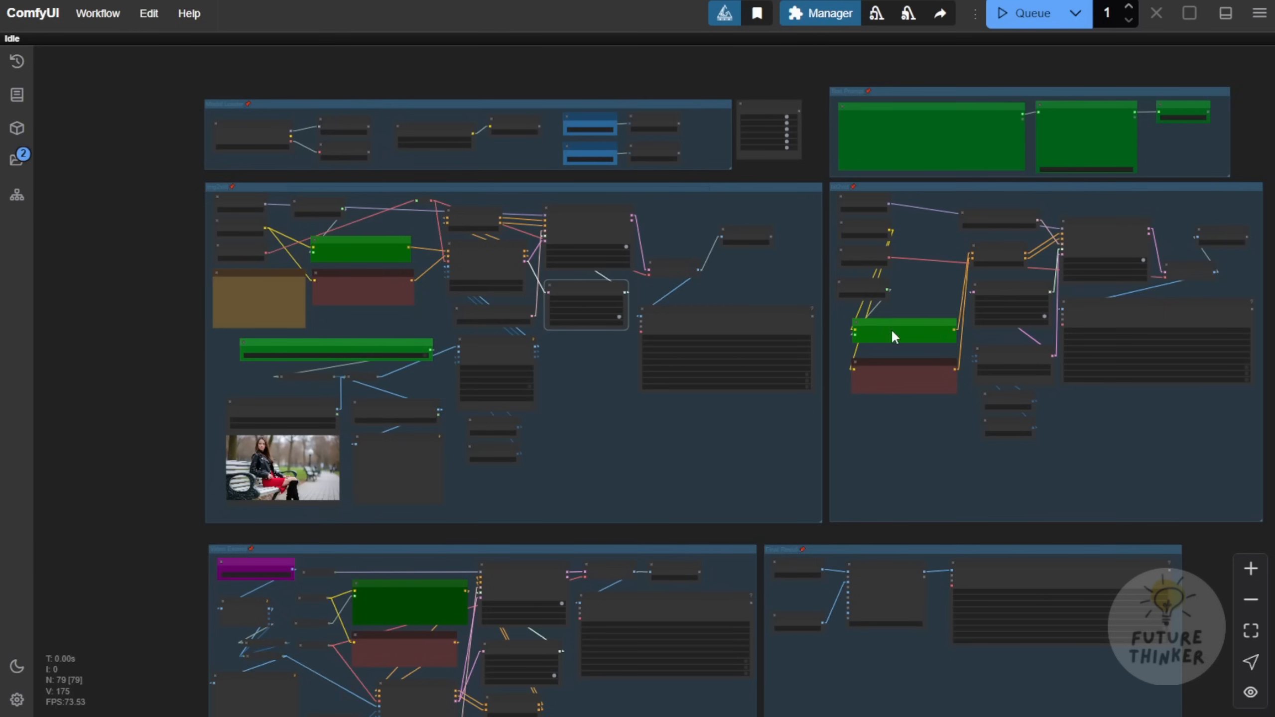
{"action": "left_click_drag", "start_coordinate": [863, 465], "coordinate": [642, 528]}
{"action": "scroll", "coordinate": [666, 257], "scroll_direction": "up", "scroll_amount": 9}
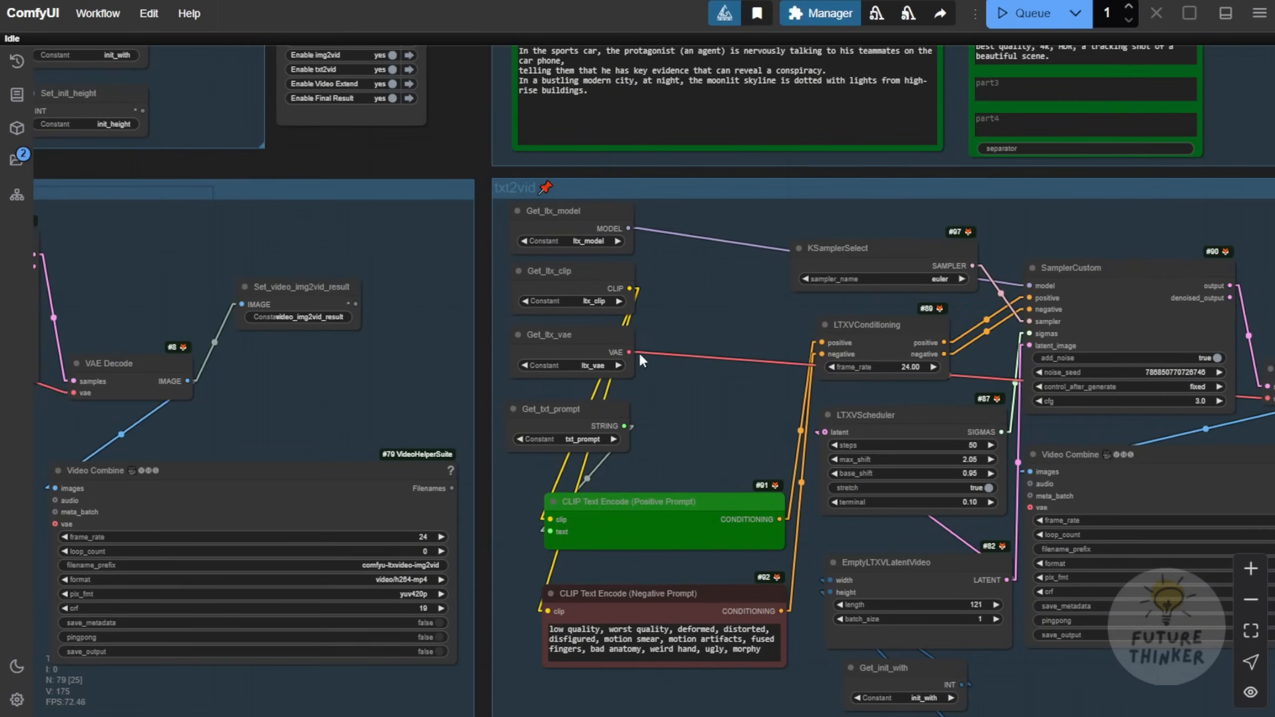
{"action": "left_click_drag", "start_coordinate": [691, 423], "coordinate": [567, 465]}
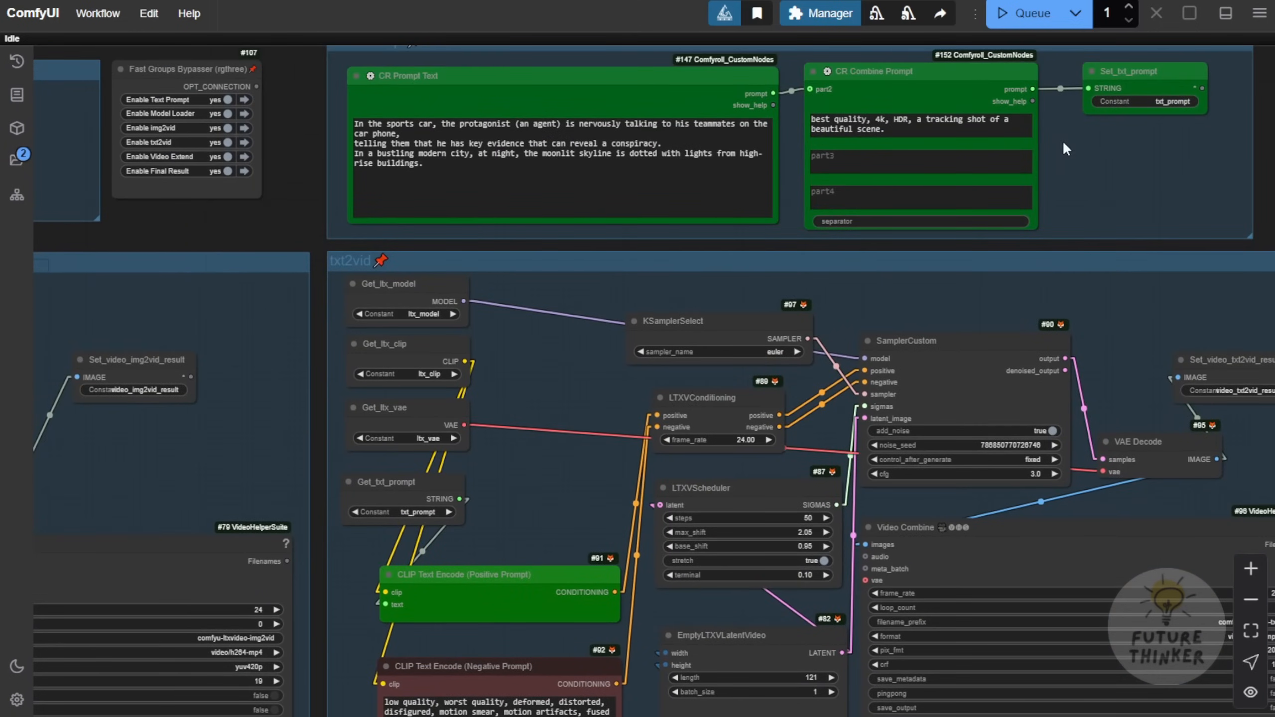
{"action": "left_click_drag", "start_coordinate": [530, 523], "coordinate": [536, 301]}
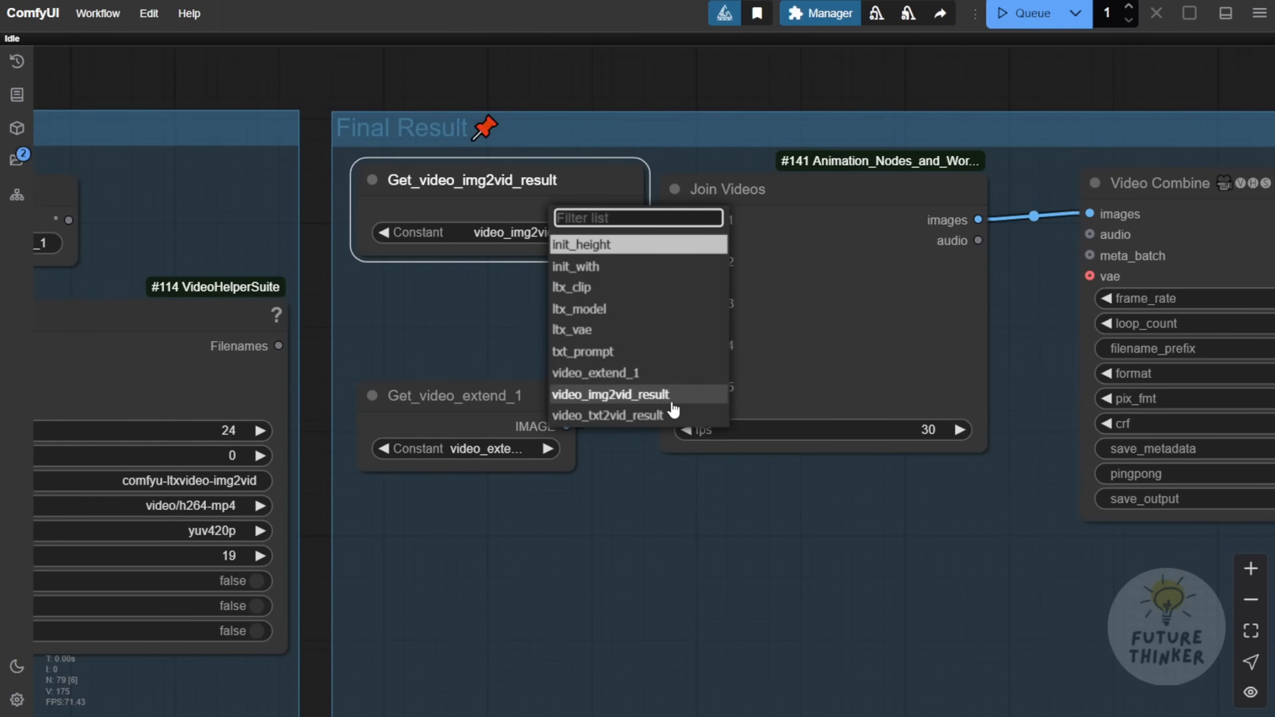
Step: In the Final Result group, widen the Get_video_extend_1 node and move it up closer beneath Get_video_img2vid_result
{"action": "left_click", "coordinate": [469, 315]}
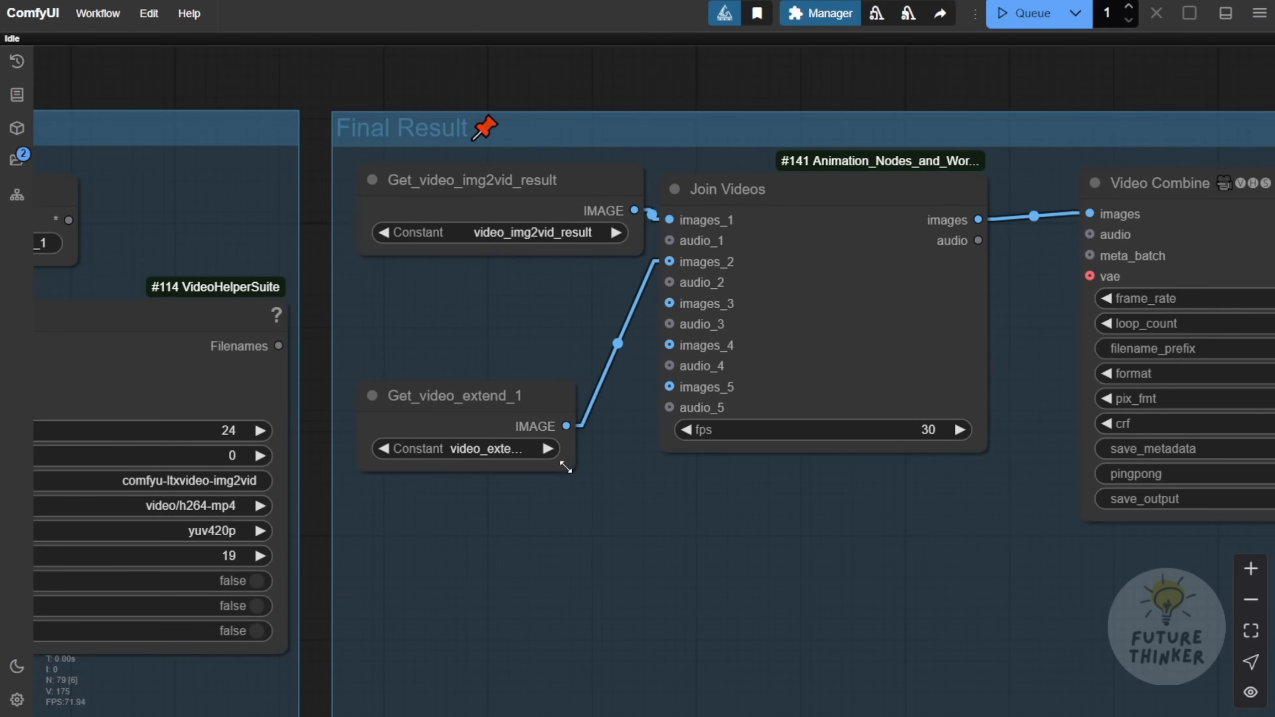
{"action": "left_click_drag", "start_coordinate": [570, 466], "coordinate": [623, 453]}
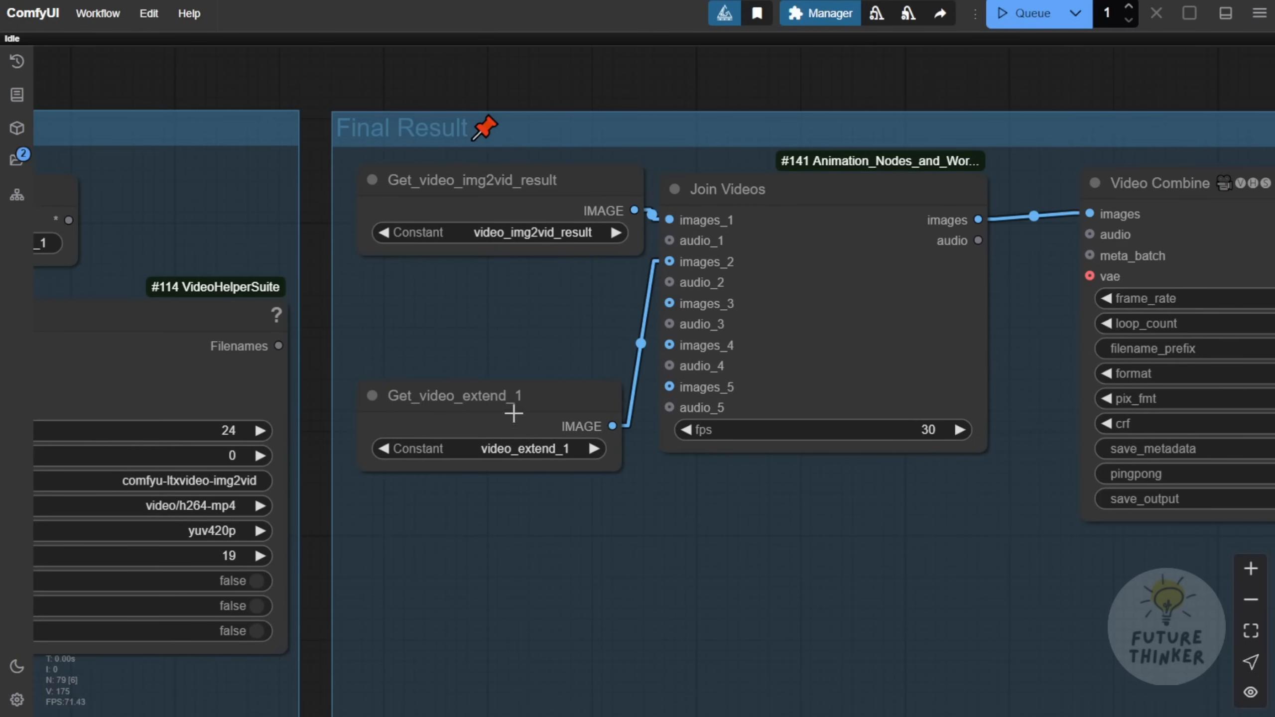
{"action": "left_click_drag", "start_coordinate": [515, 410], "coordinate": [514, 321]}
{"action": "left_click_drag", "start_coordinate": [592, 475], "coordinate": [403, 538]}
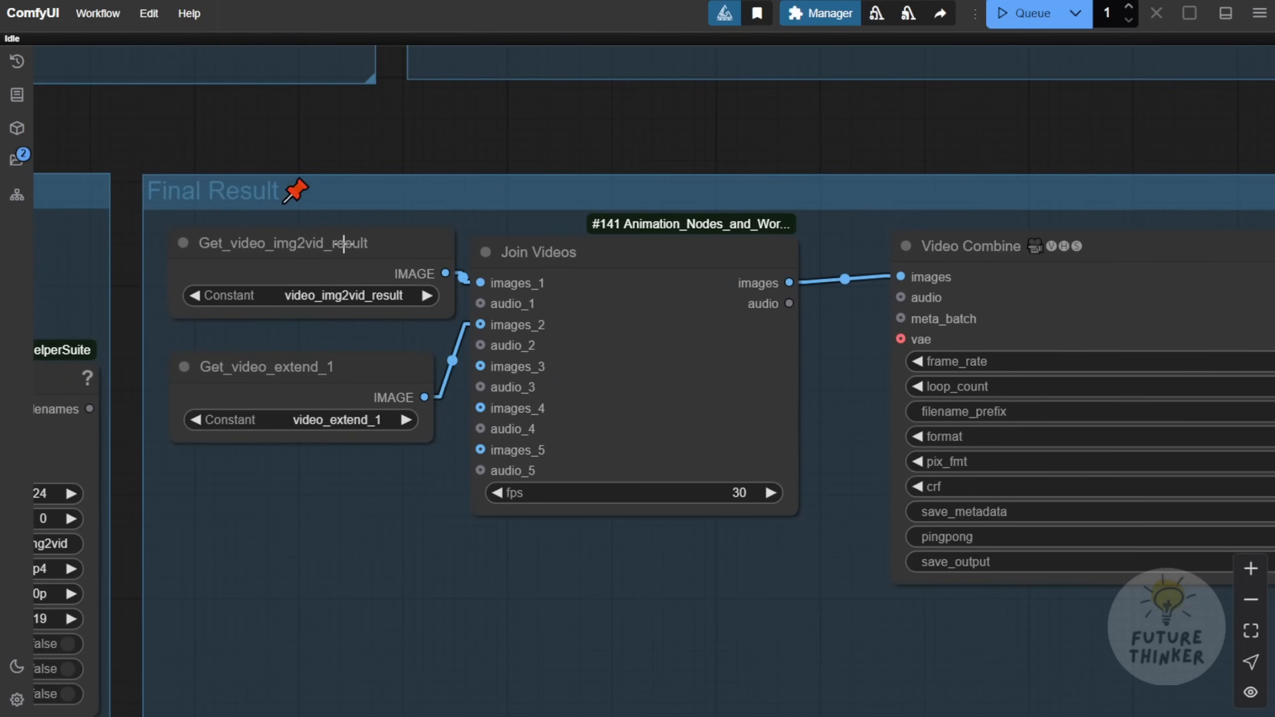
{"action": "scroll", "coordinate": [718, 560], "scroll_direction": "down", "scroll_amount": 3}
{"action": "left_click_drag", "start_coordinate": [721, 559], "coordinate": [282, 407]}
{"action": "left_click", "coordinate": [615, 170]}
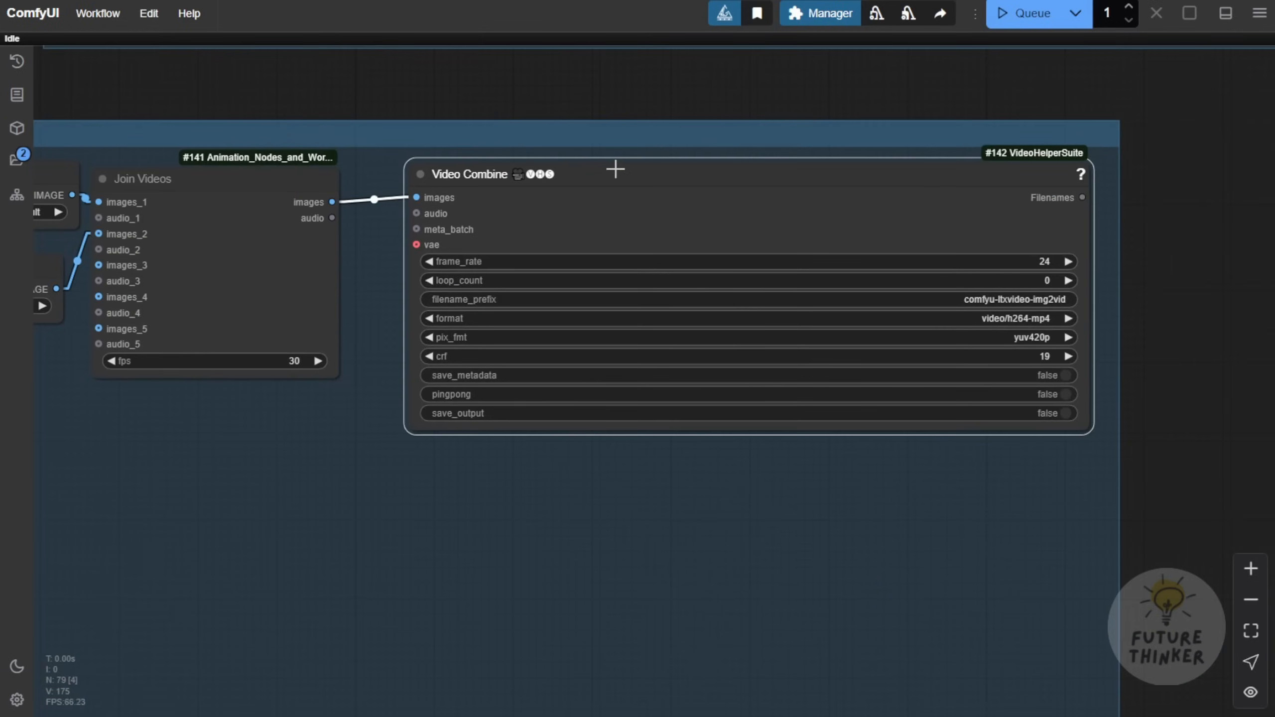
{"action": "scroll", "coordinate": [834, 530], "scroll_direction": "down", "scroll_amount": 5}
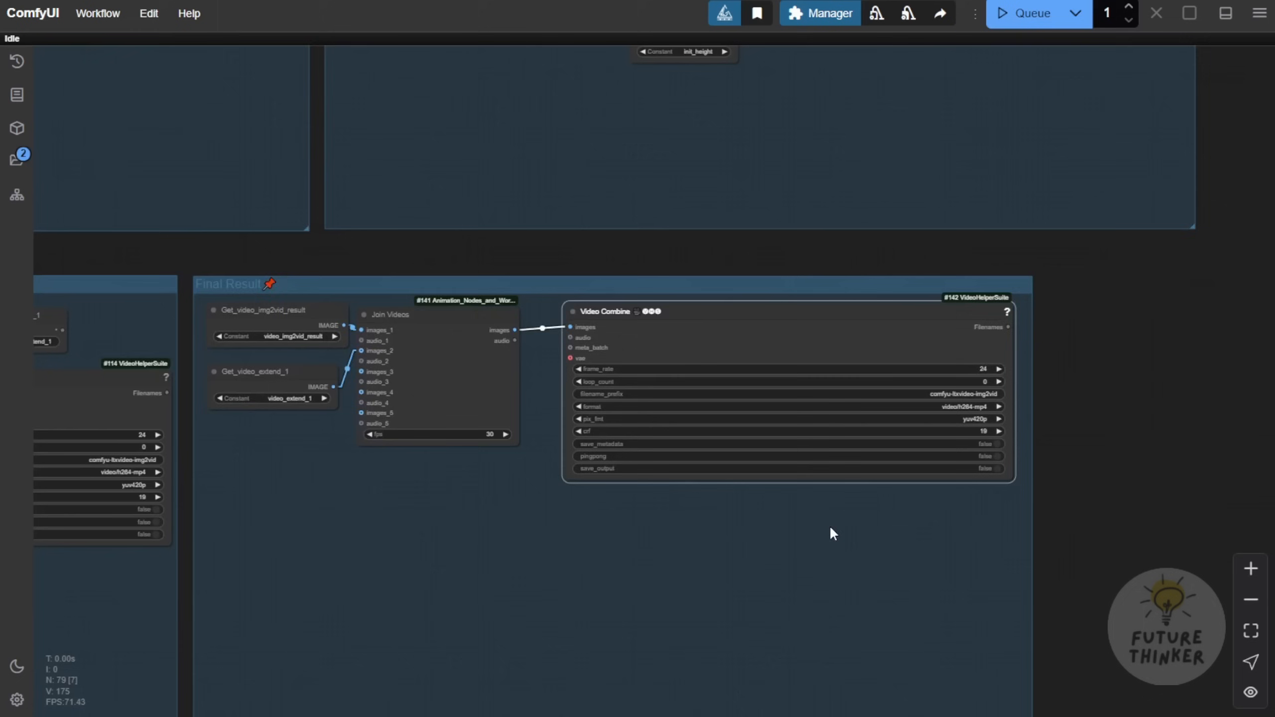
Step: Disable the txt2vid, Video Extend and Final Result groups in the Fast Groups Bypasser, leaving img2vid enabled
{"action": "left_click_drag", "start_coordinate": [533, 214], "coordinate": [917, 356]}
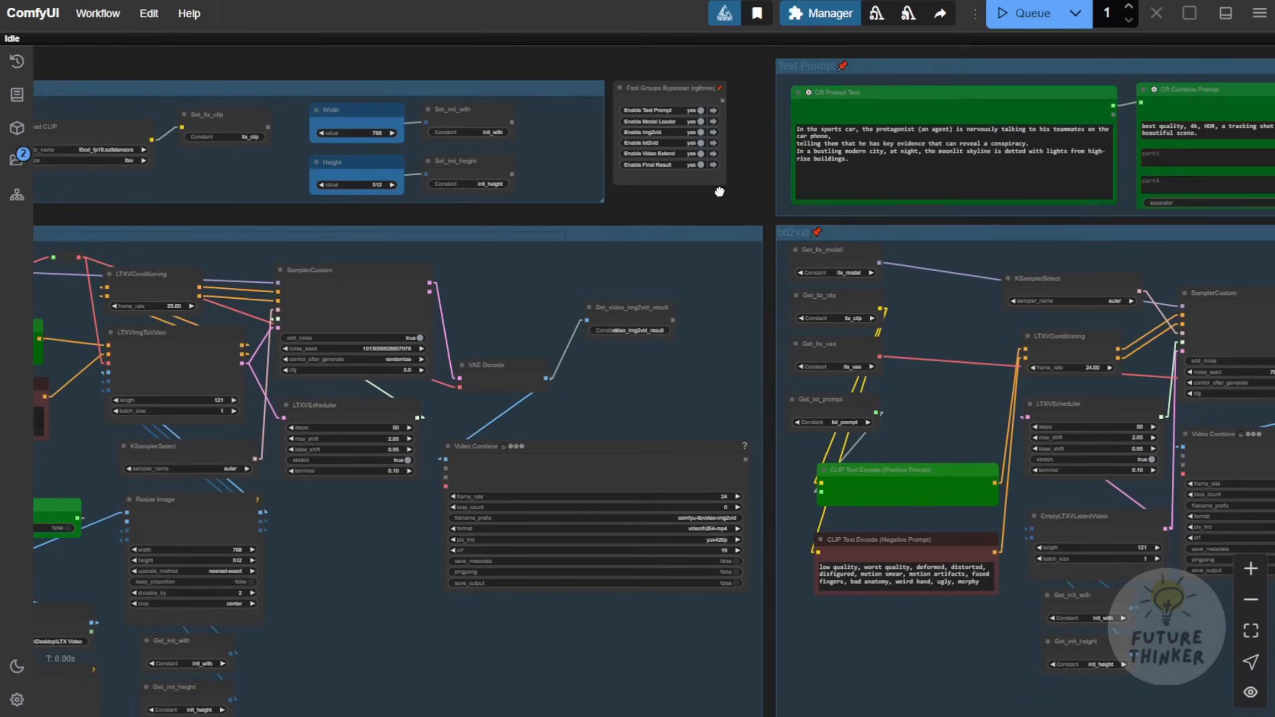
{"action": "left_click_drag", "start_coordinate": [720, 192], "coordinate": [900, 313]}
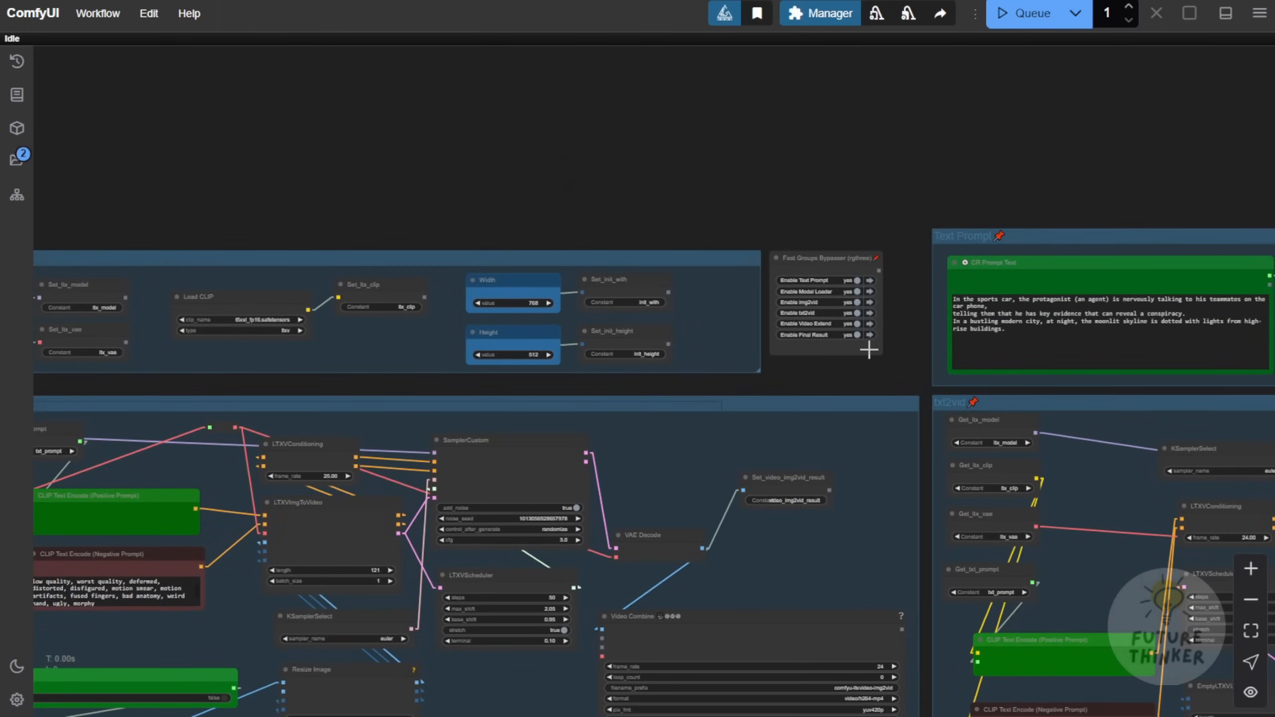
{"action": "scroll", "coordinate": [870, 350], "scroll_direction": "up", "scroll_amount": 5}
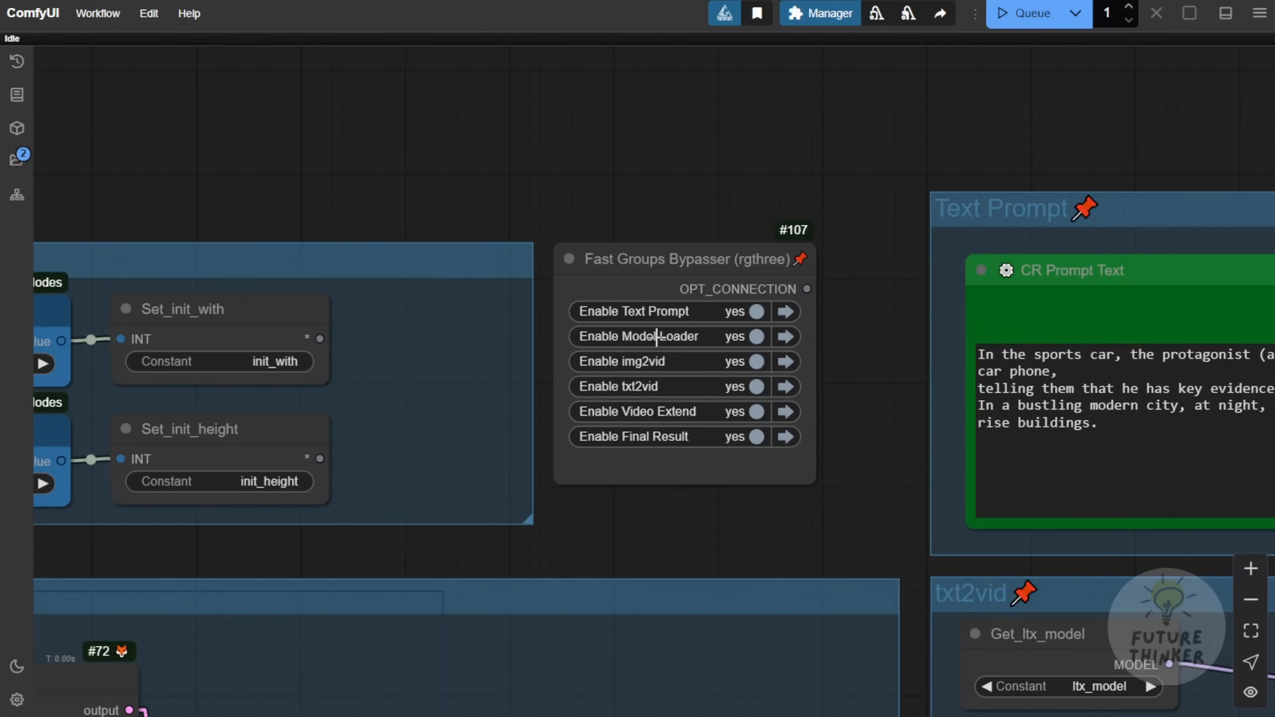
{"action": "left_click", "coordinate": [748, 385]}
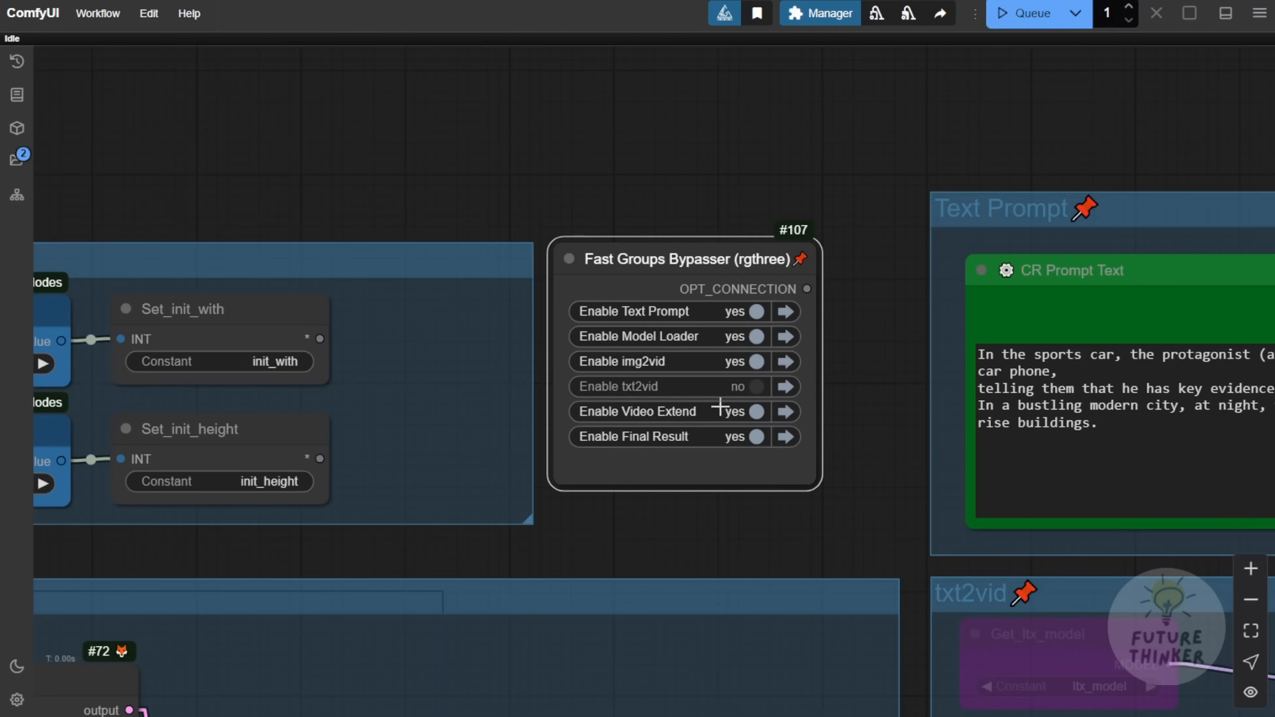
{"action": "scroll", "coordinate": [634, 364], "scroll_direction": "up", "scroll_amount": 9}
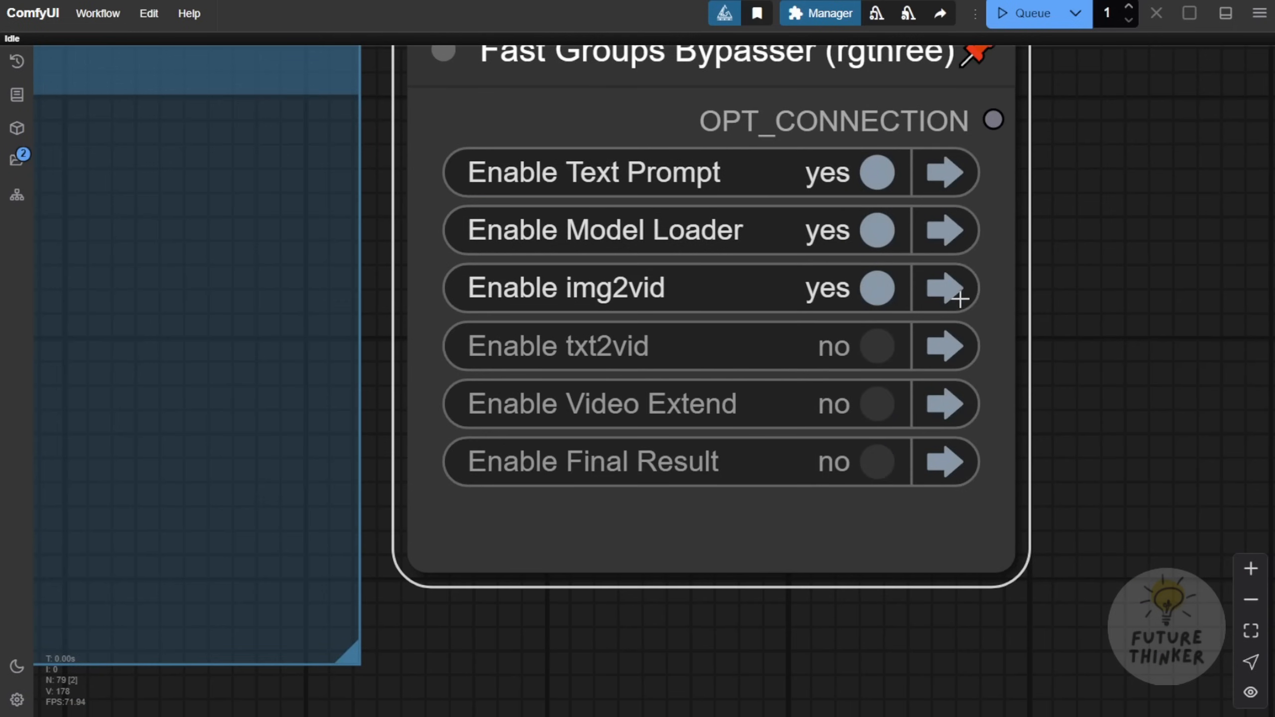
Step: In the img2vid group, load ComfyUI_temp_qdkii_00003_.png into Load Image and set SamplerCustom's control_after_generate to fixed
{"action": "left_click", "coordinate": [957, 289]}
{"action": "scroll", "coordinate": [461, 399], "scroll_direction": "up", "scroll_amount": 5}
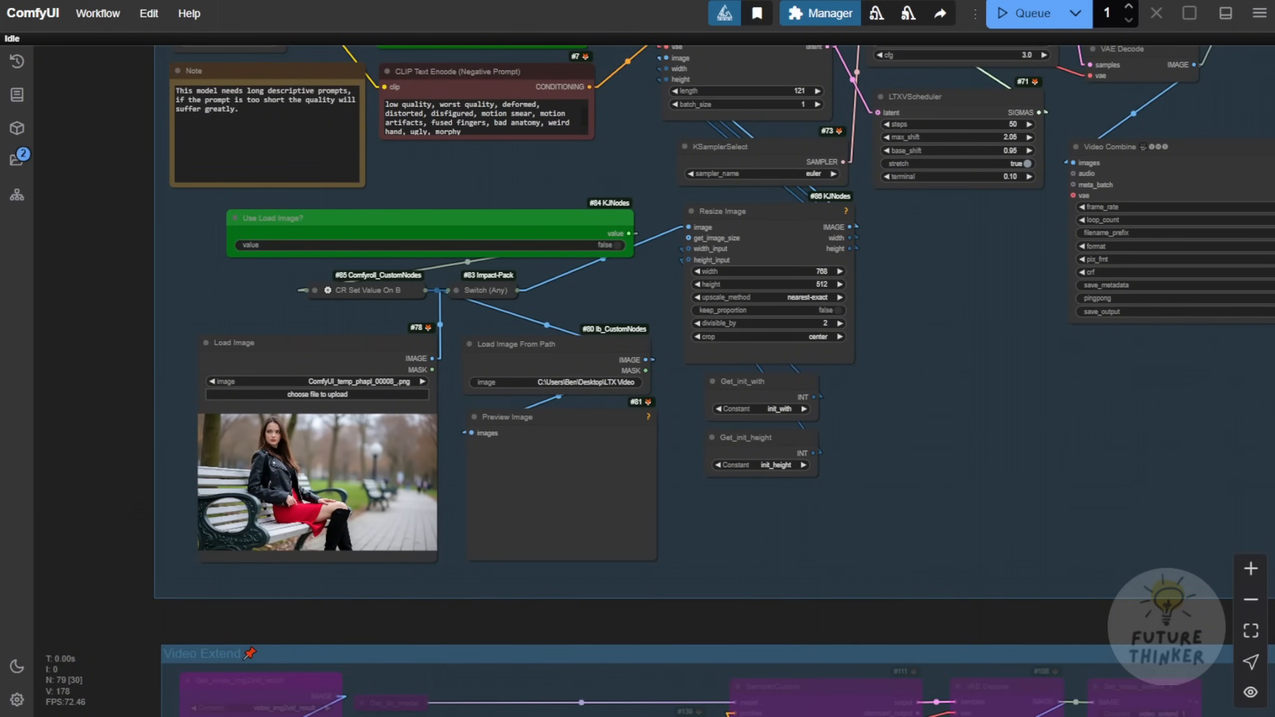
{"action": "left_click_drag", "start_coordinate": [967, 406], "coordinate": [629, 553]}
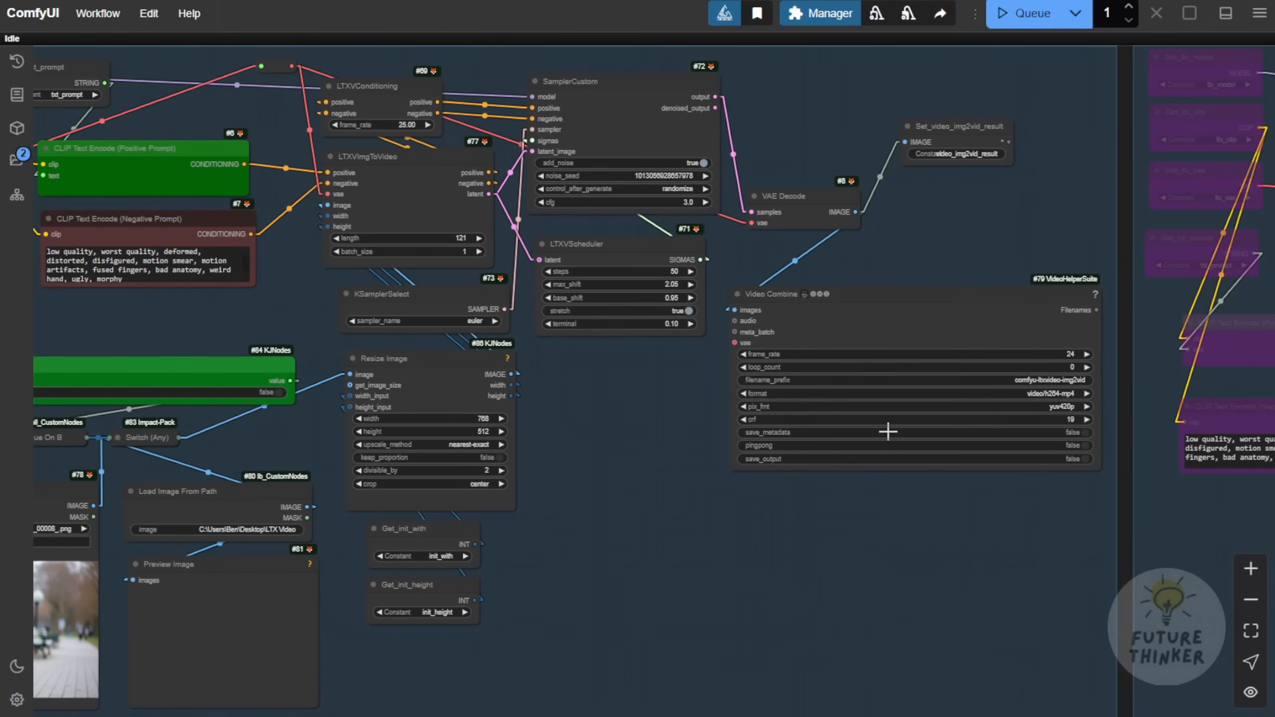
{"action": "left_click_drag", "start_coordinate": [889, 501], "coordinate": [821, 473]}
{"action": "scroll", "coordinate": [744, 316], "scroll_direction": "up", "scroll_amount": 3}
{"action": "scroll", "coordinate": [740, 307], "scroll_direction": "down", "scroll_amount": 6}
{"action": "left_click_drag", "start_coordinate": [569, 506], "coordinate": [882, 496]}
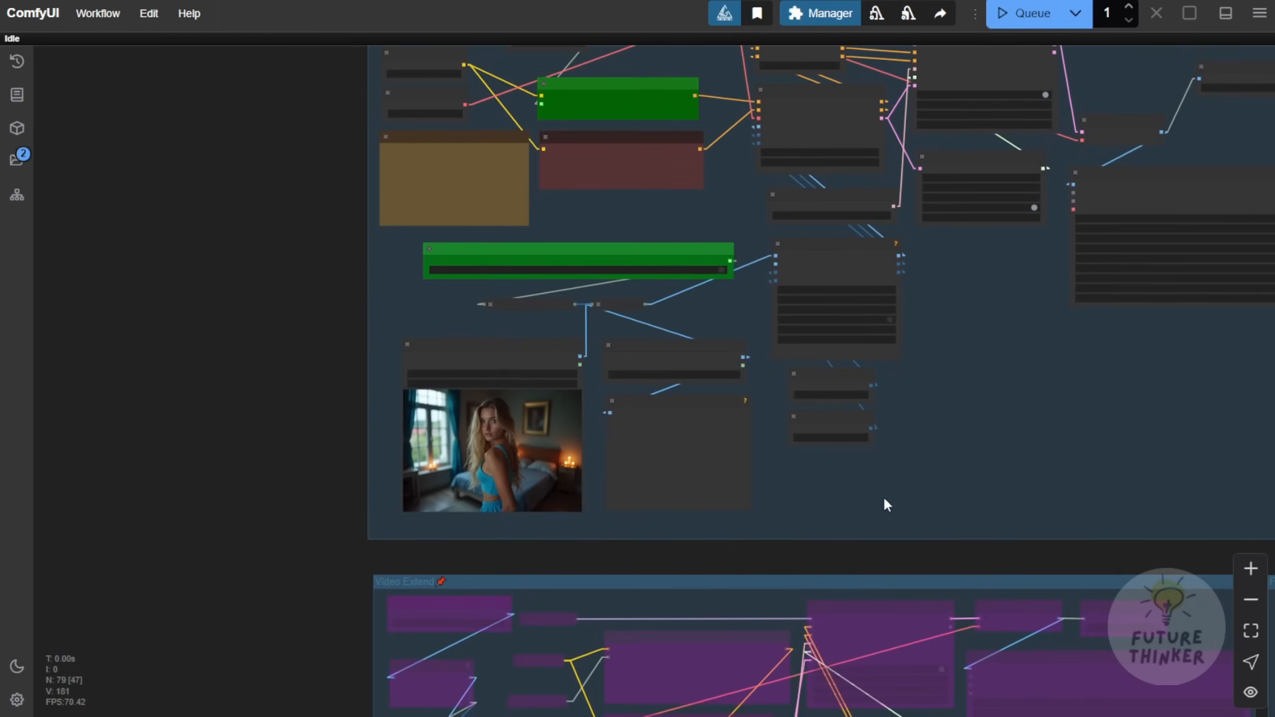
{"action": "scroll", "coordinate": [482, 362], "scroll_direction": "up", "scroll_amount": 8}
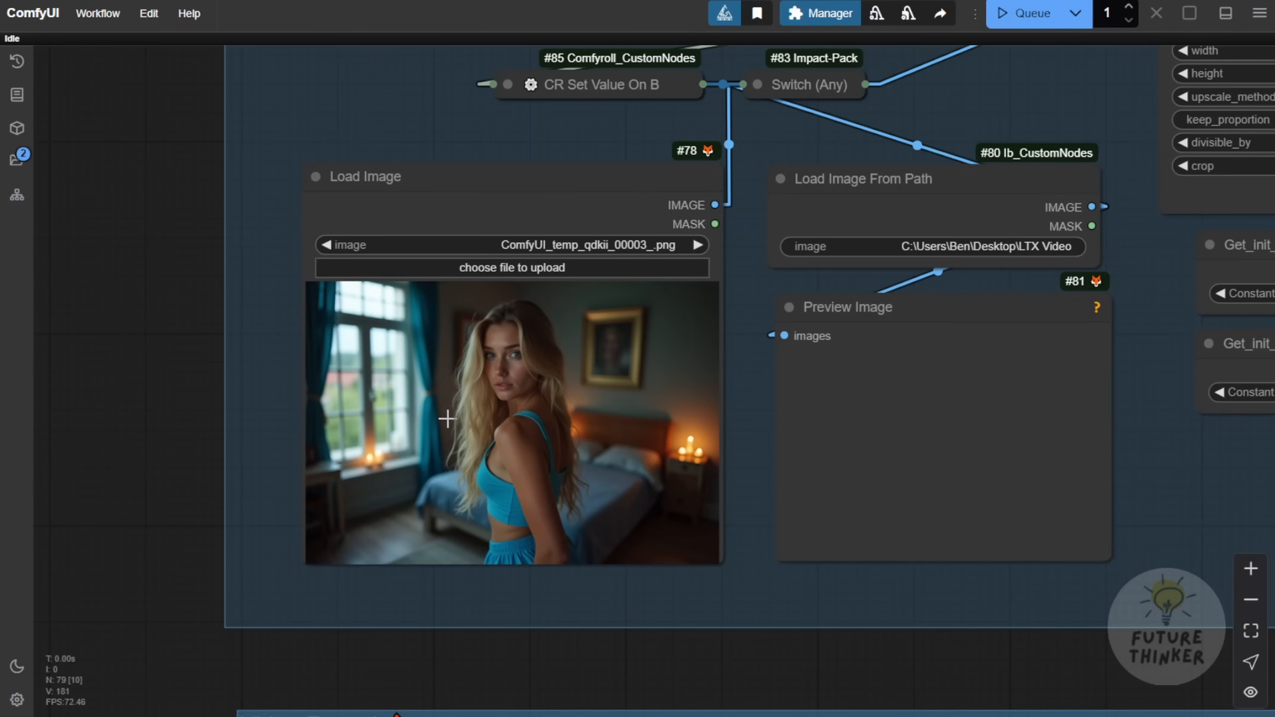
{"action": "scroll", "coordinate": [595, 442], "scroll_direction": "down", "scroll_amount": 3}
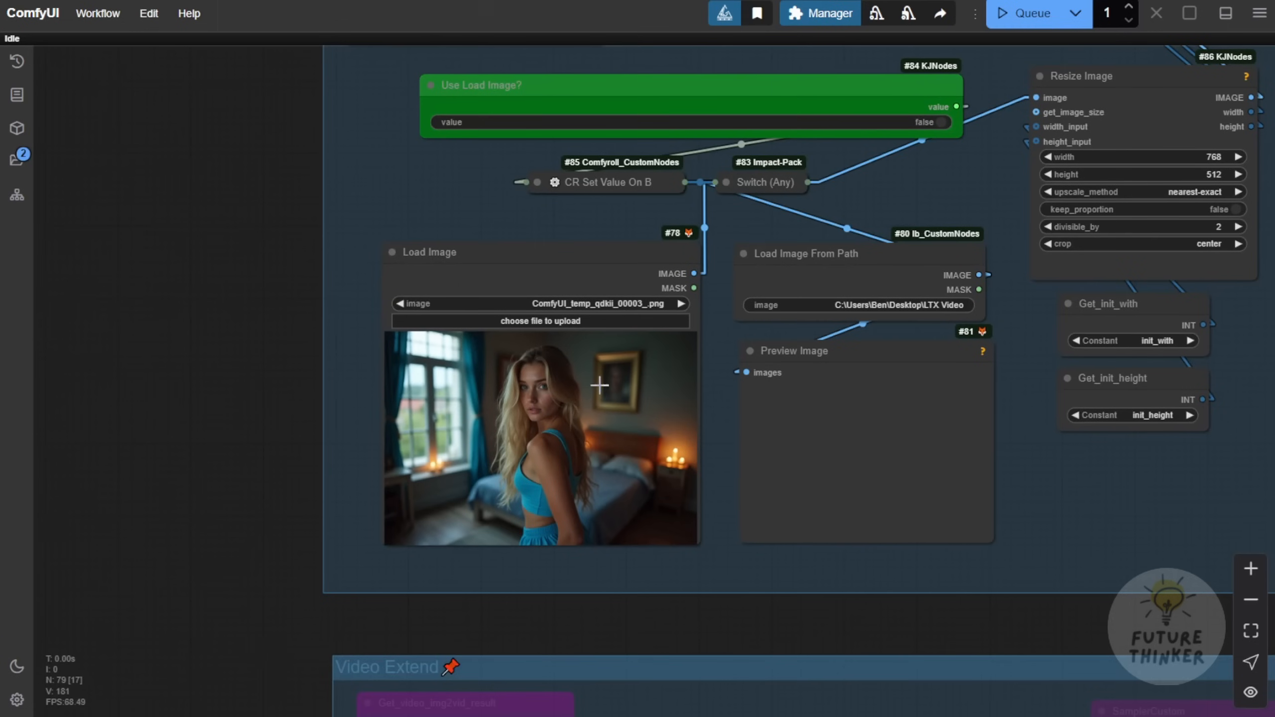
{"action": "scroll", "coordinate": [803, 453], "scroll_direction": "down", "scroll_amount": 3}
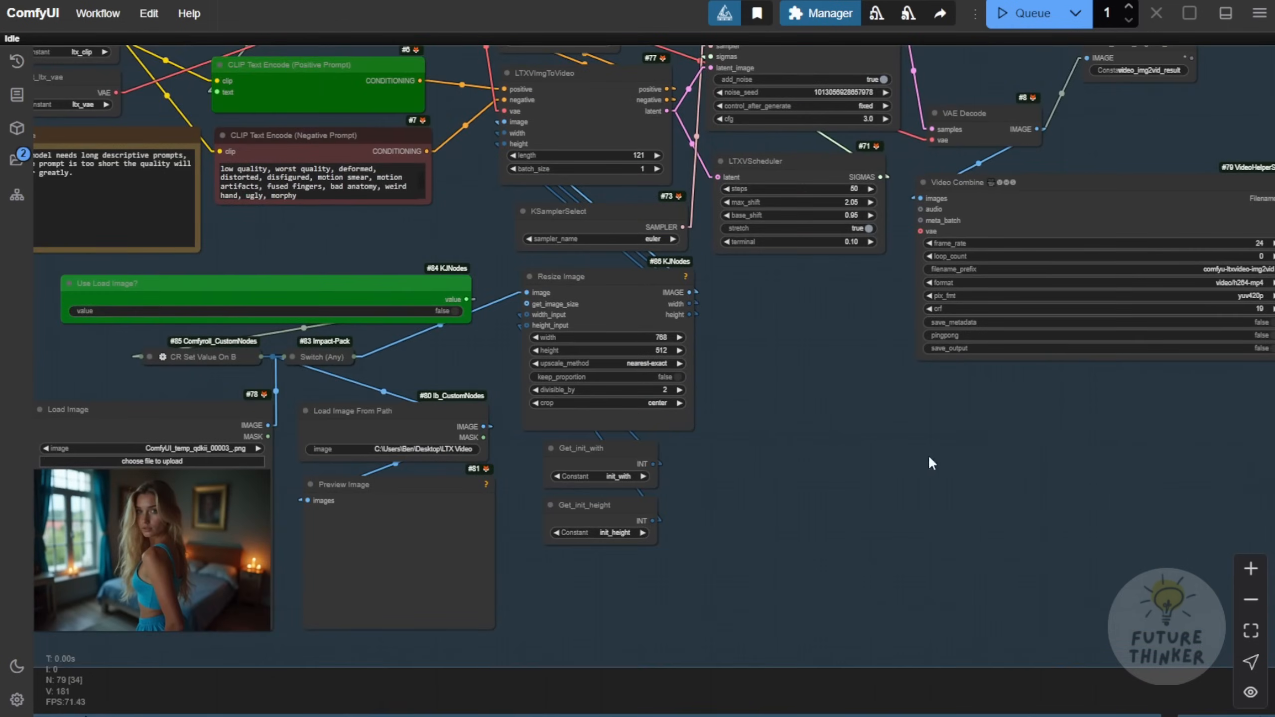
Step: Review the CR Prompt Text about a woman walking in a haunting house, alongside the text combined with it
{"action": "left_click_drag", "start_coordinate": [931, 463], "coordinate": [492, 676]}
{"action": "left_click_drag", "start_coordinate": [793, 168], "coordinate": [564, 444]}
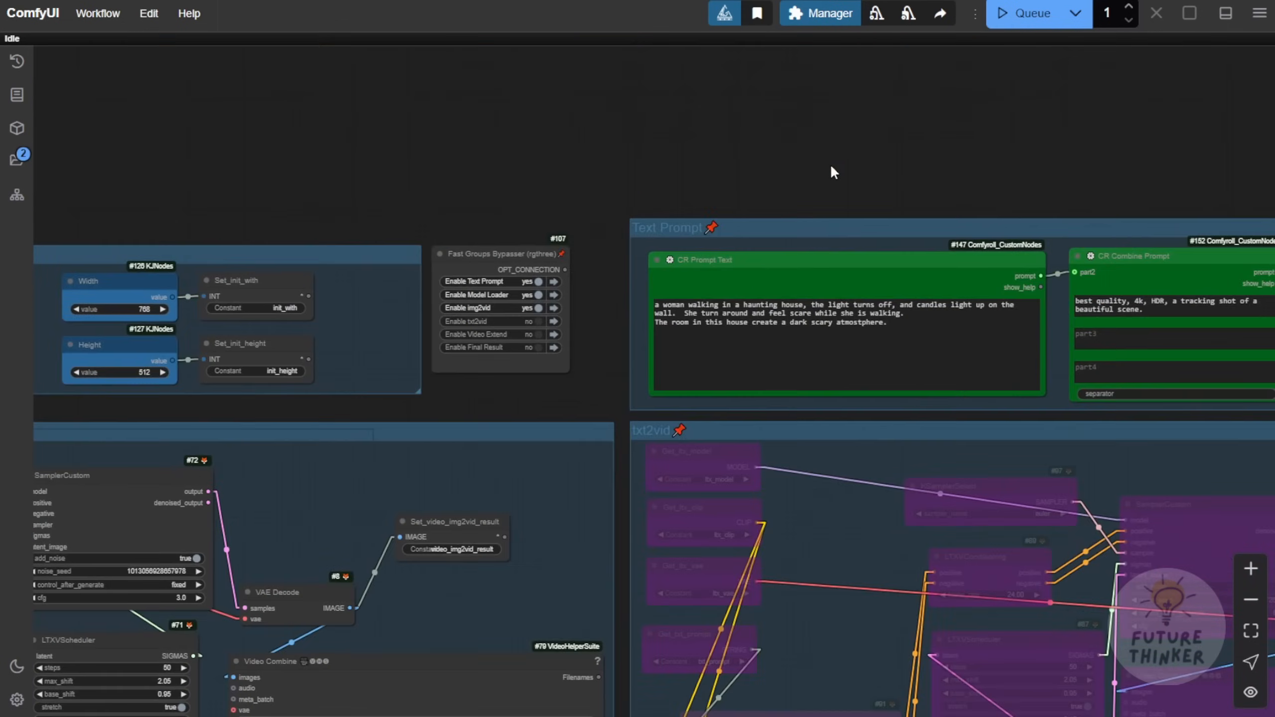
{"action": "scroll", "coordinate": [832, 167], "scroll_direction": "up", "scroll_amount": 3}
{"action": "left_click_drag", "start_coordinate": [831, 167], "coordinate": [664, 141]}
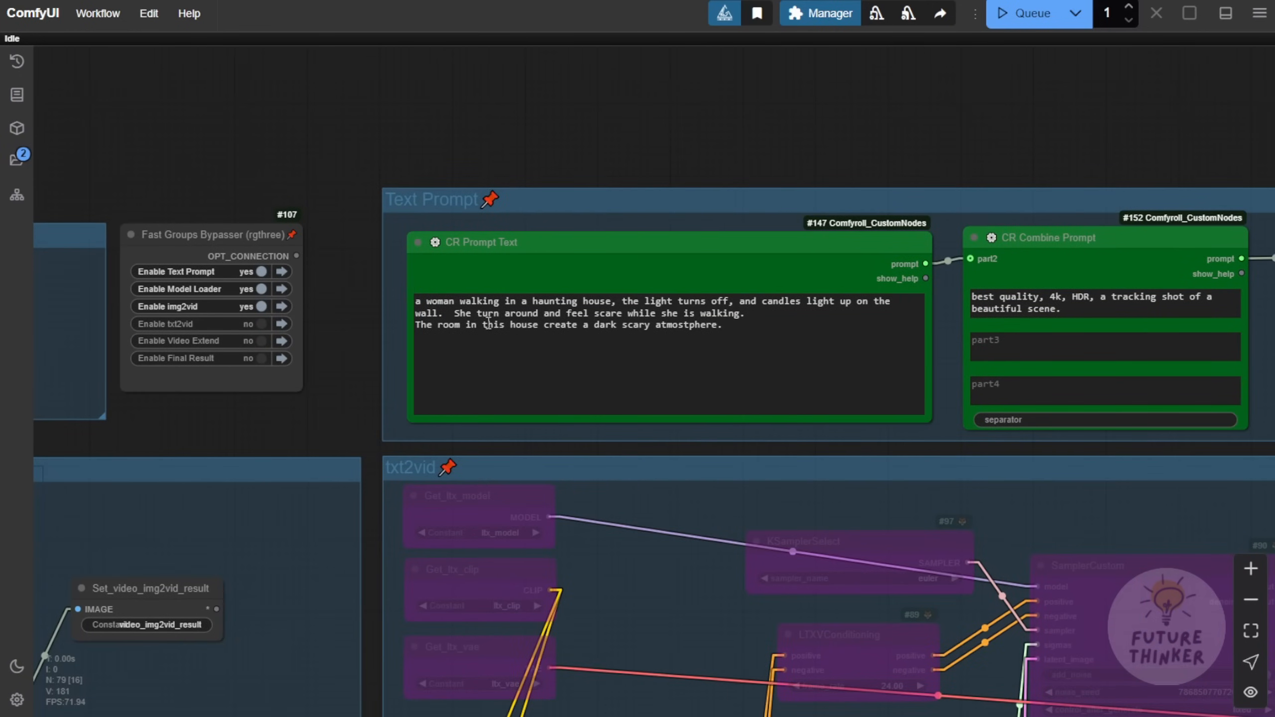
{"action": "scroll", "coordinate": [744, 397], "scroll_direction": "down", "scroll_amount": 3}
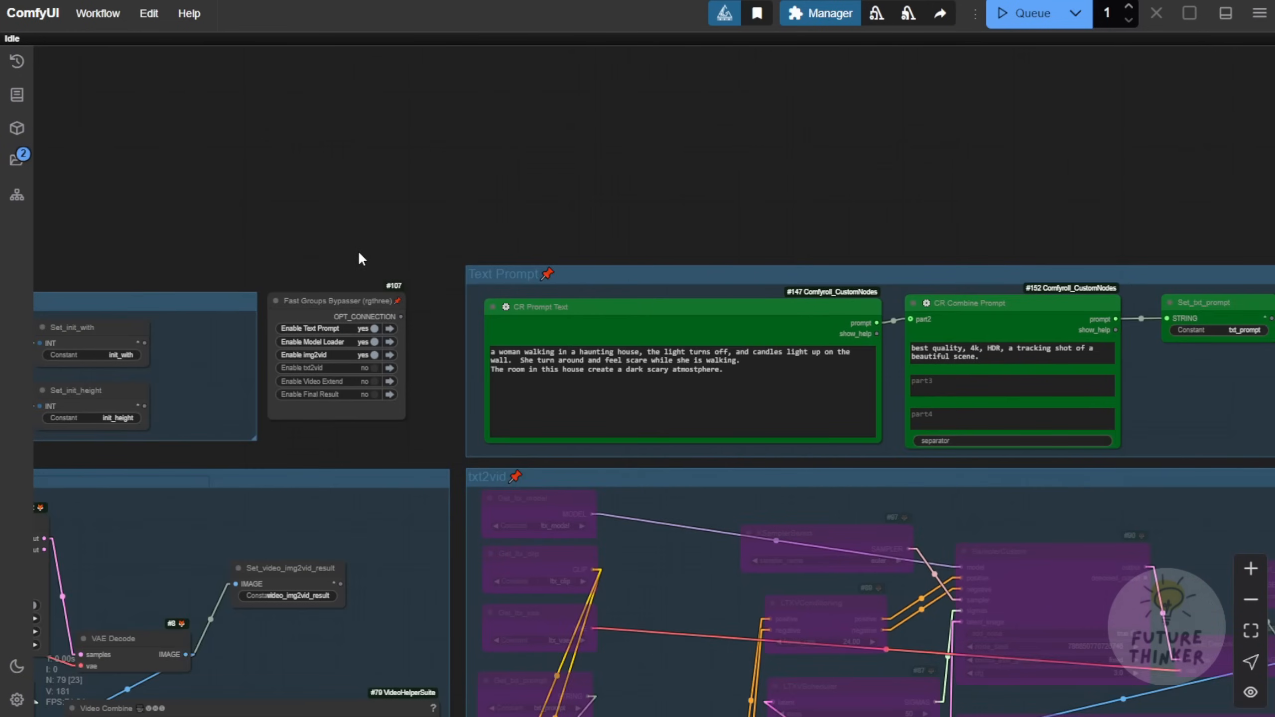
Step: Set Use Load Image? to true in the img2vid group and queue the workflow to generate the bedroom video
{"action": "left_click_drag", "start_coordinate": [357, 250], "coordinate": [1067, 97]}
{"action": "left_click_drag", "start_coordinate": [906, 402], "coordinate": [994, 185]}
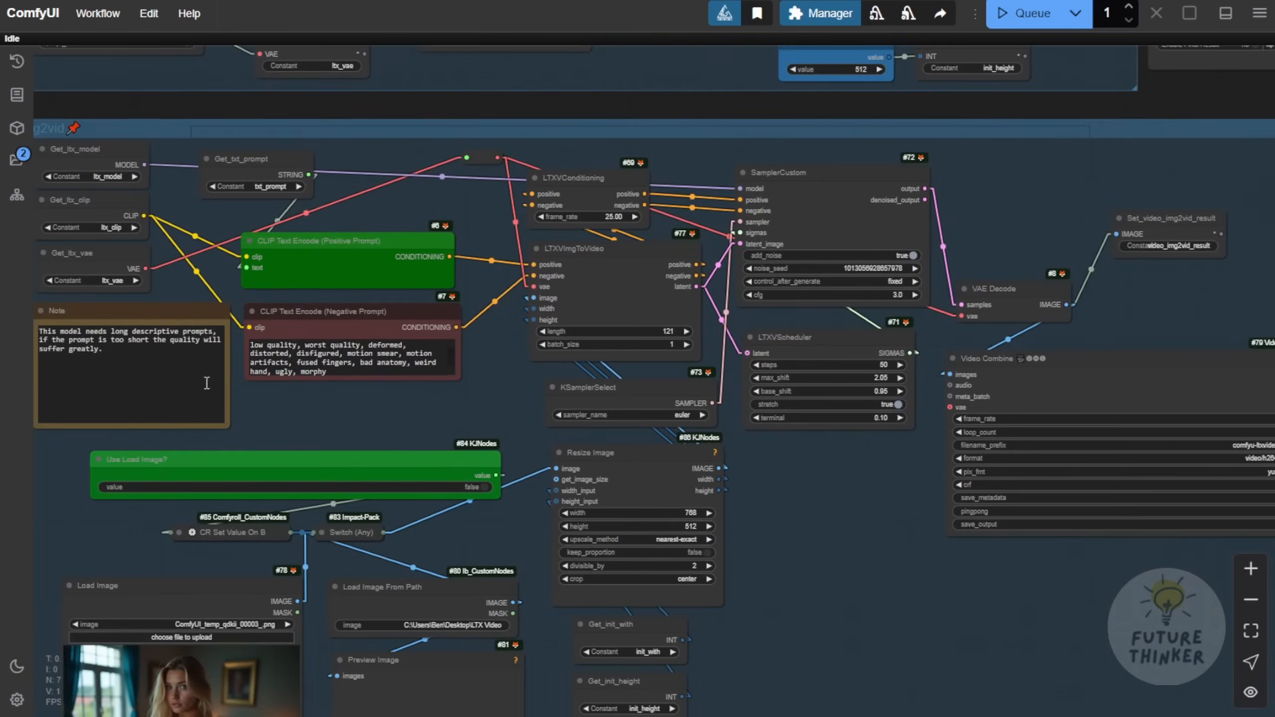
{"action": "left_click_drag", "start_coordinate": [454, 414], "coordinate": [520, 381]}
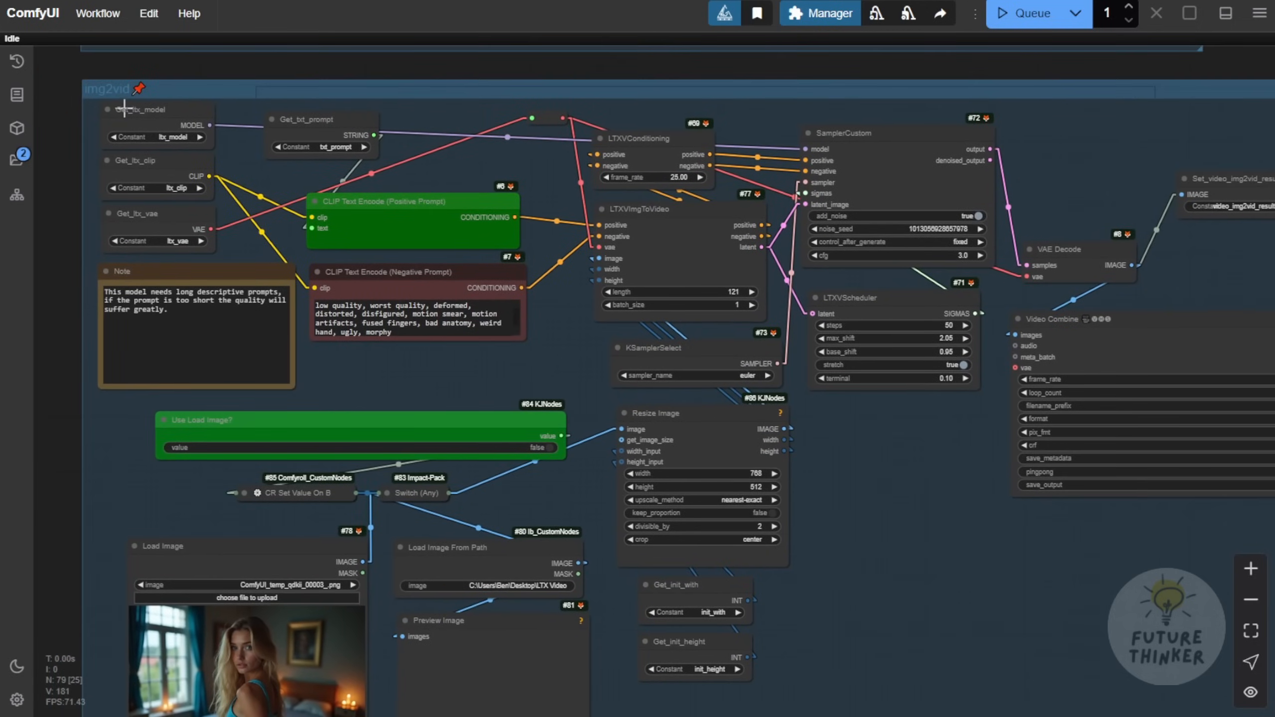
{"action": "scroll", "coordinate": [914, 524], "scroll_direction": "down", "scroll_amount": 2}
{"action": "left_click_drag", "start_coordinate": [914, 525], "coordinate": [722, 436]}
{"action": "scroll", "coordinate": [769, 498], "scroll_direction": "down", "scroll_amount": 1}
{"action": "scroll", "coordinate": [721, 436], "scroll_direction": "up", "scroll_amount": 3}
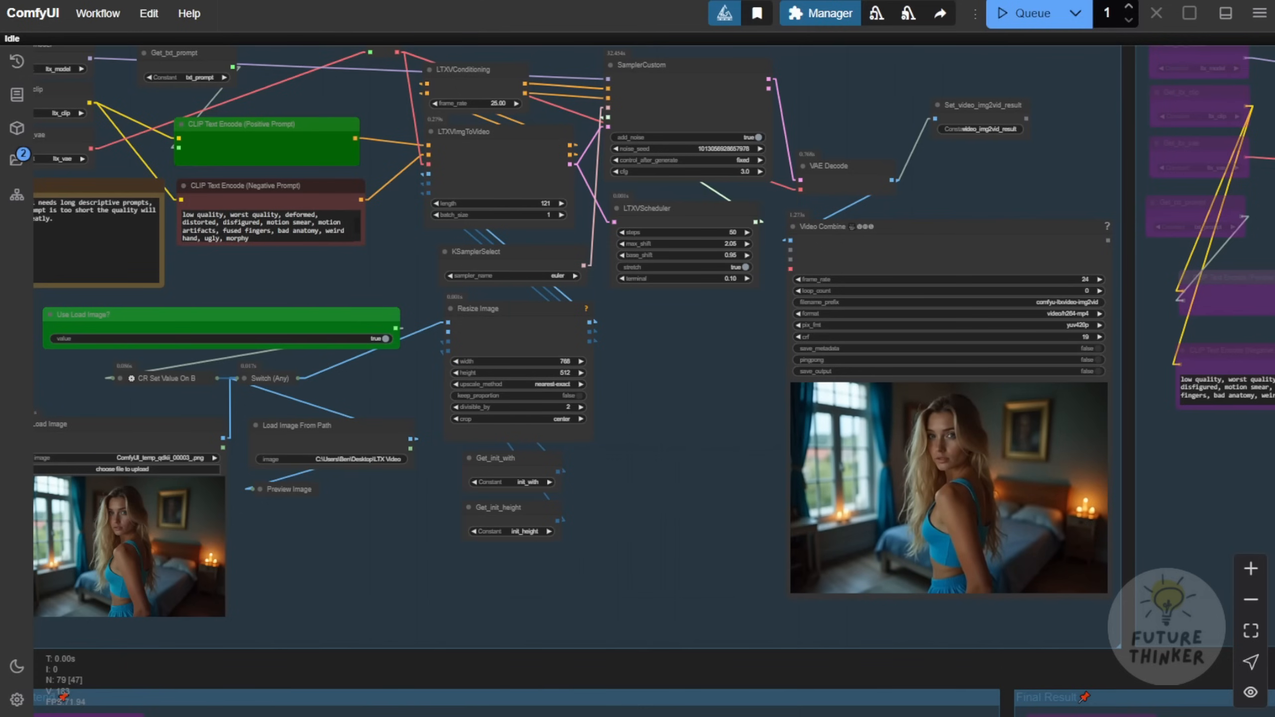
{"action": "scroll", "coordinate": [1130, 625], "scroll_direction": "up", "scroll_amount": 7}
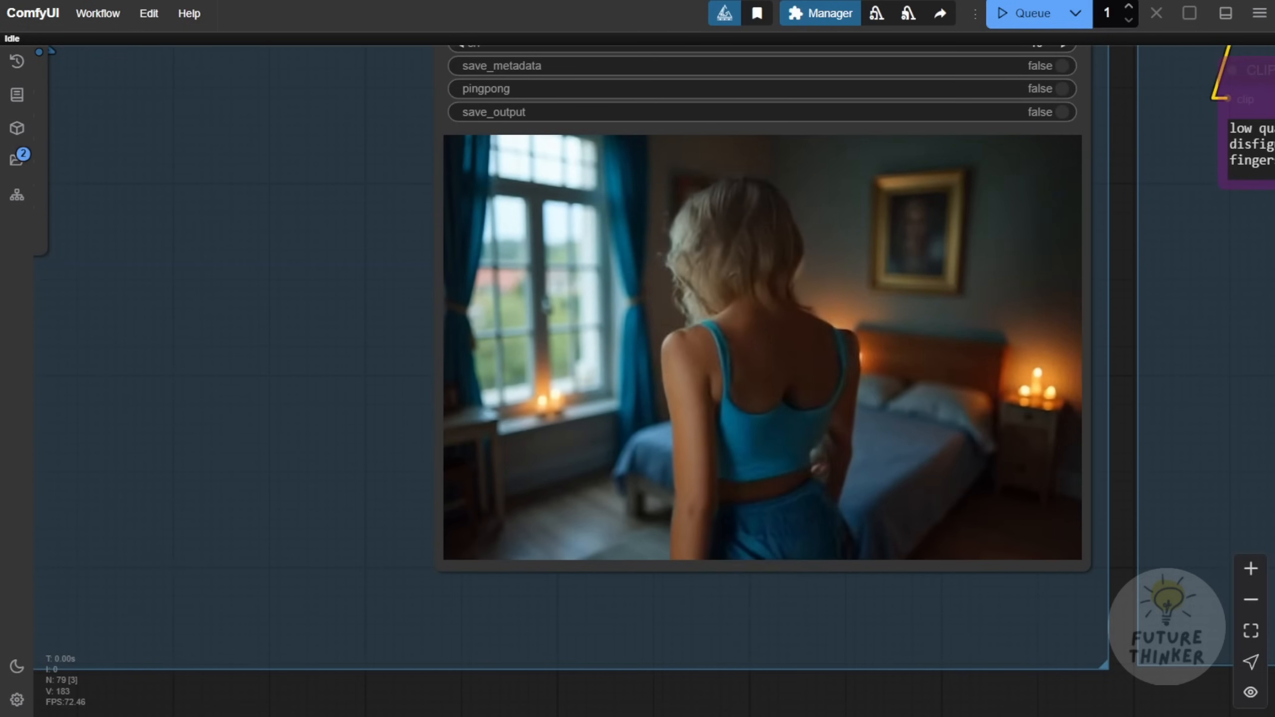
{"action": "scroll", "coordinate": [615, 482], "scroll_direction": "down", "scroll_amount": 4}
{"action": "scroll", "coordinate": [612, 486], "scroll_direction": "down", "scroll_amount": 4}
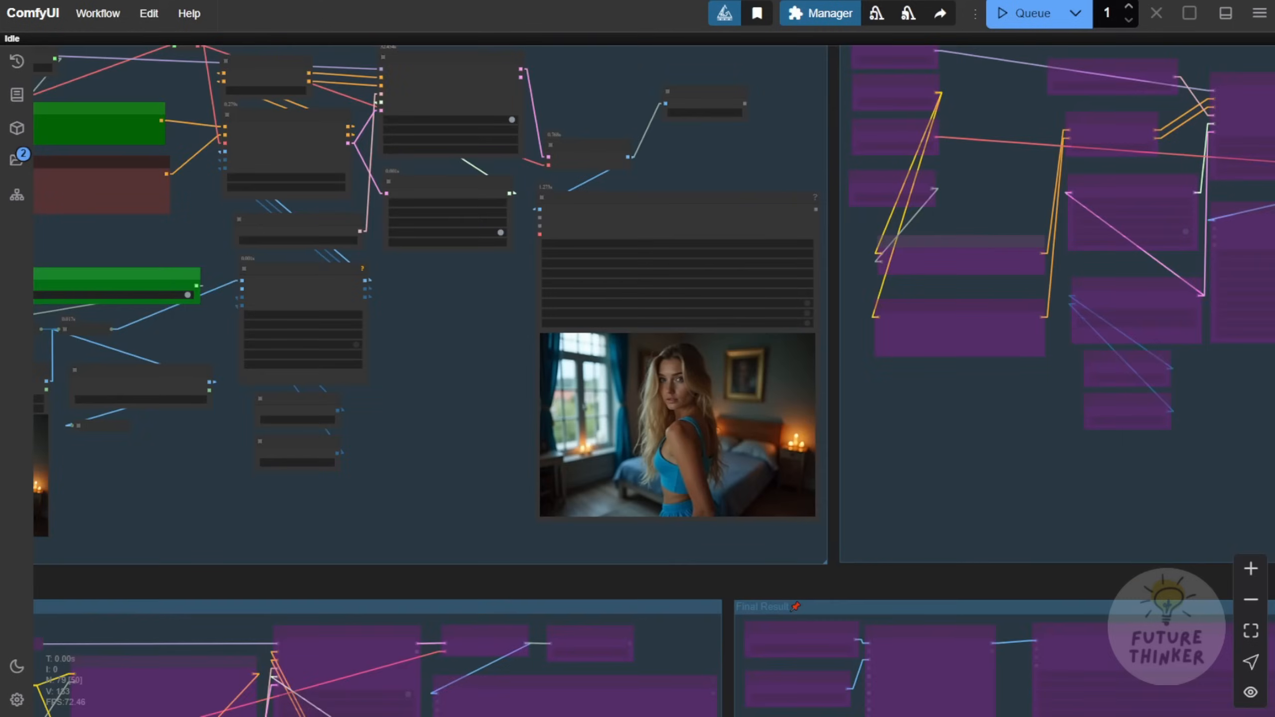
{"action": "left_click_drag", "start_coordinate": [423, 507], "coordinate": [763, 555]}
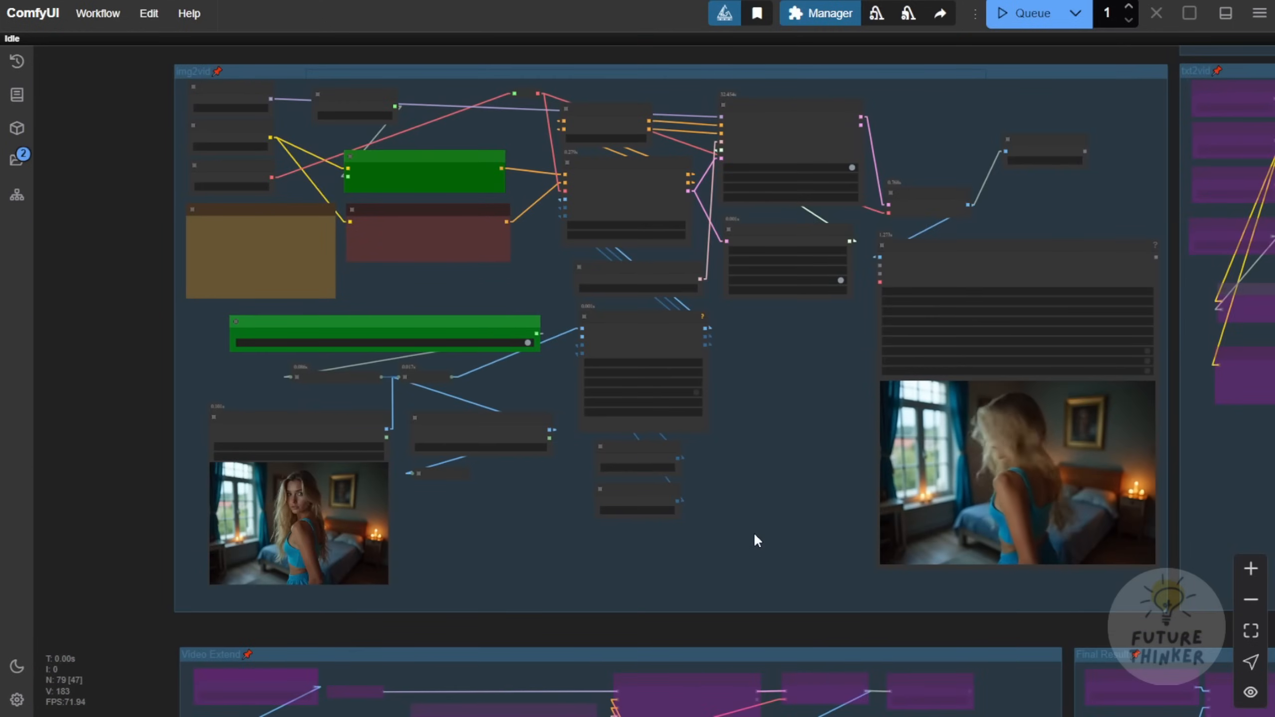
{"action": "left_click_drag", "start_coordinate": [791, 455], "coordinate": [684, 515]}
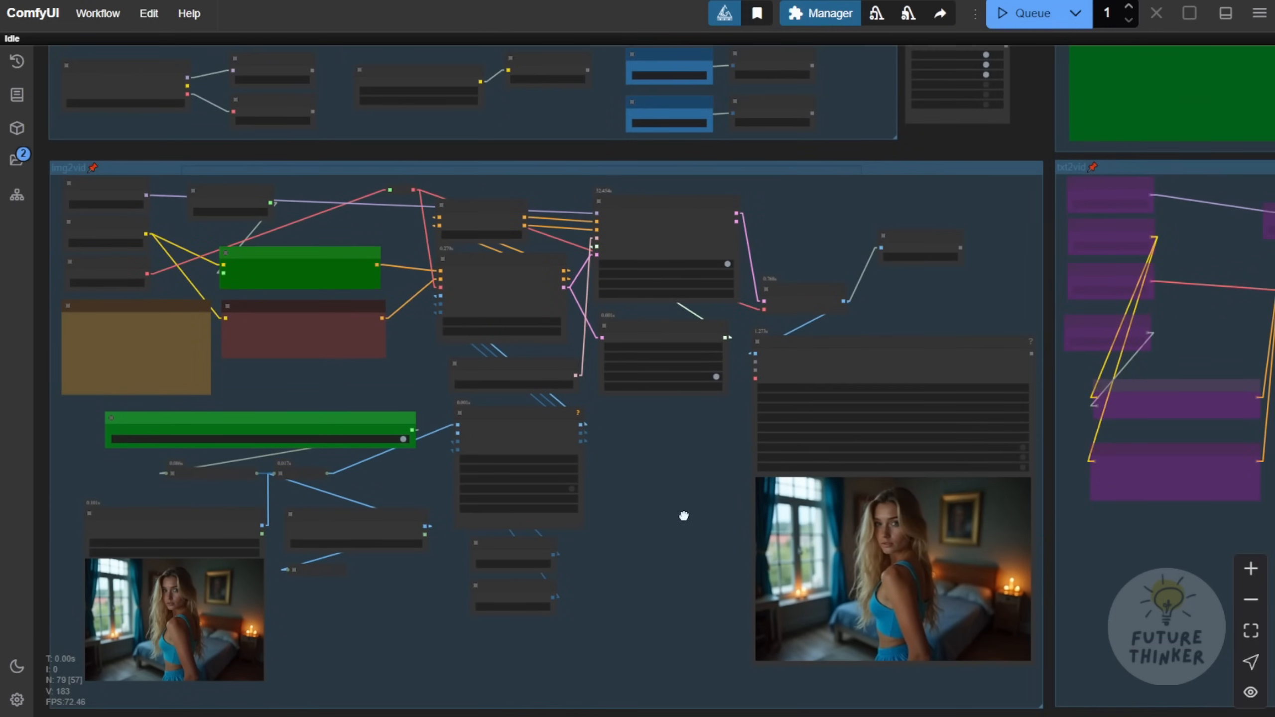
{"action": "scroll", "coordinate": [653, 384], "scroll_direction": "up", "scroll_amount": 3}
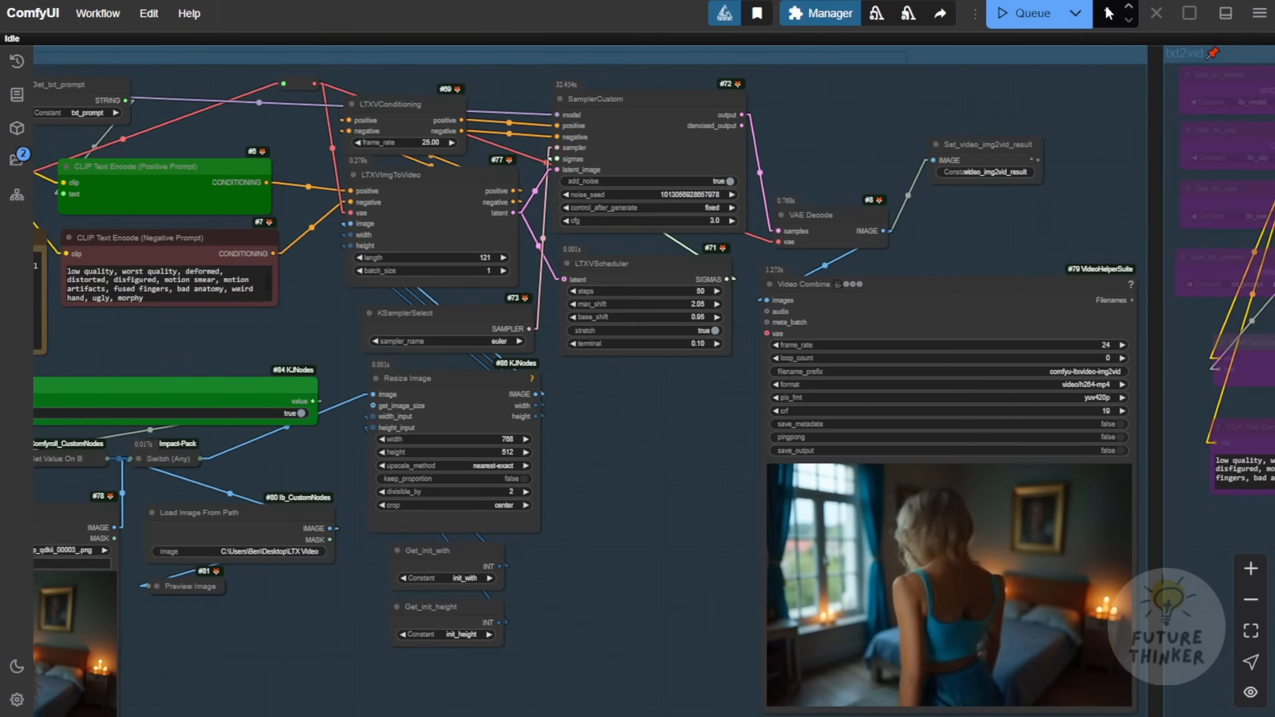
{"action": "scroll", "coordinate": [799, 235], "scroll_direction": "up", "scroll_amount": 7}
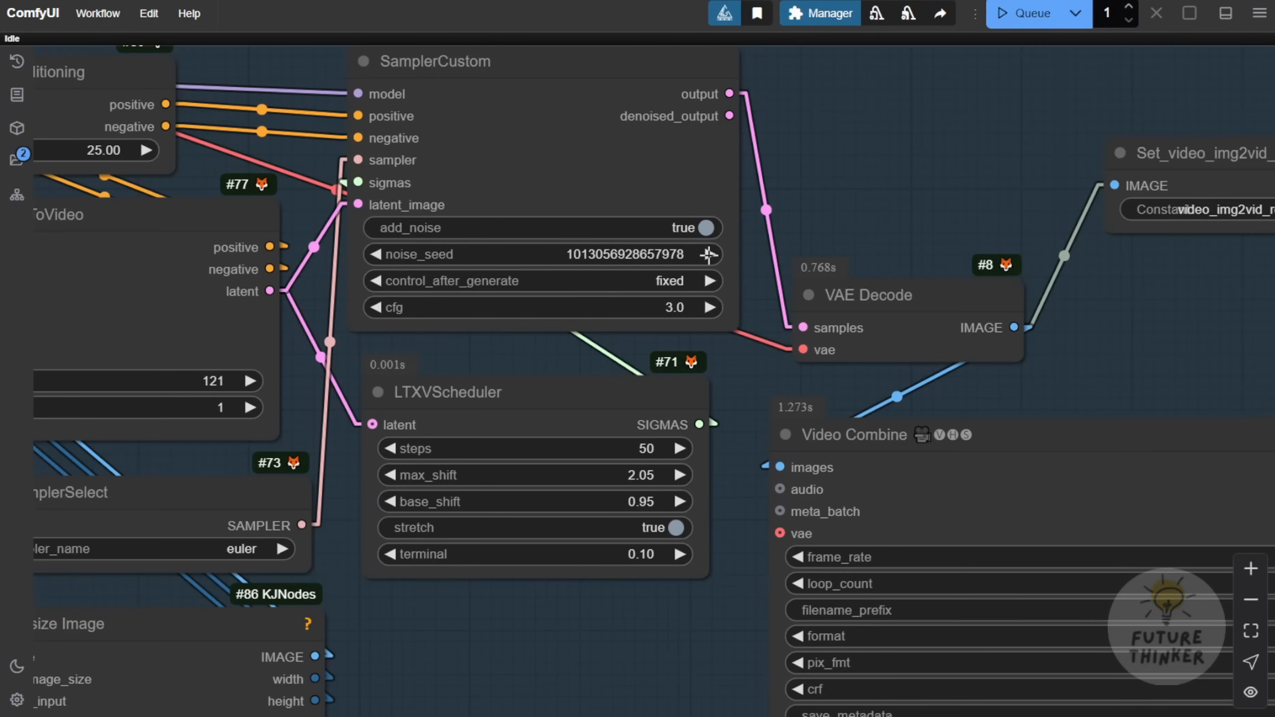
{"action": "left_click", "coordinate": [709, 254]}
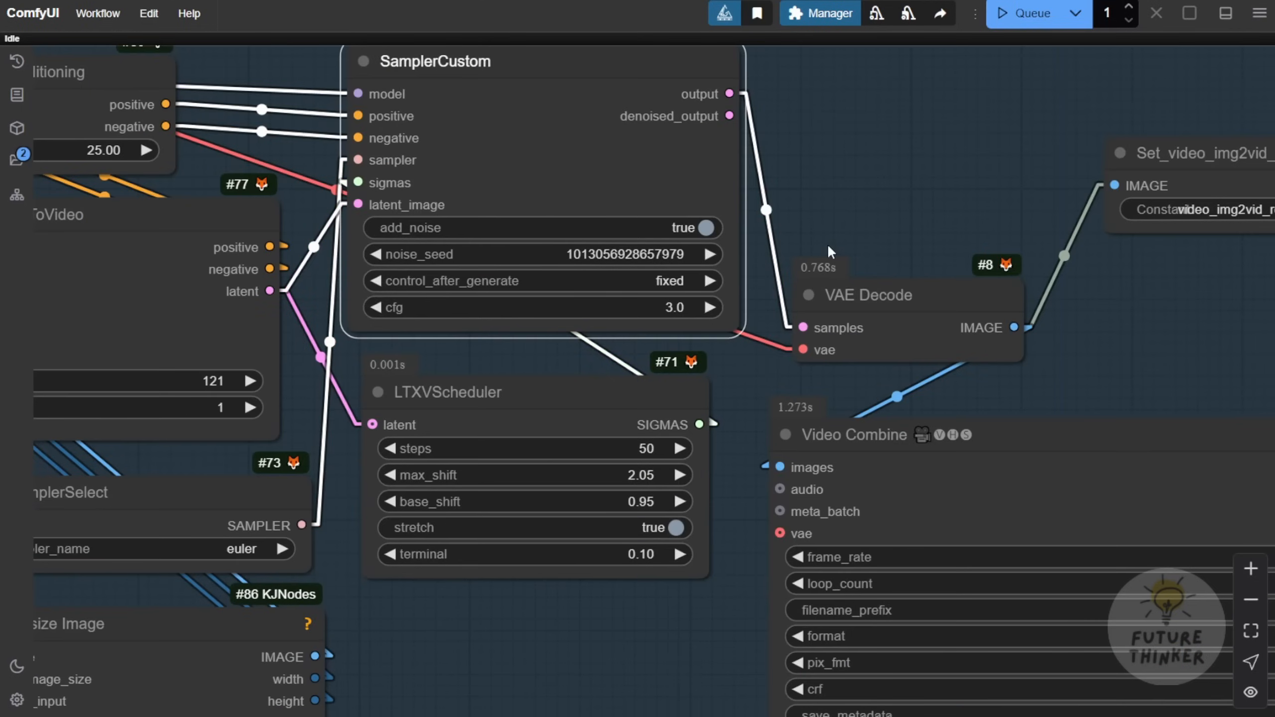
{"action": "left_click", "coordinate": [1010, 13]}
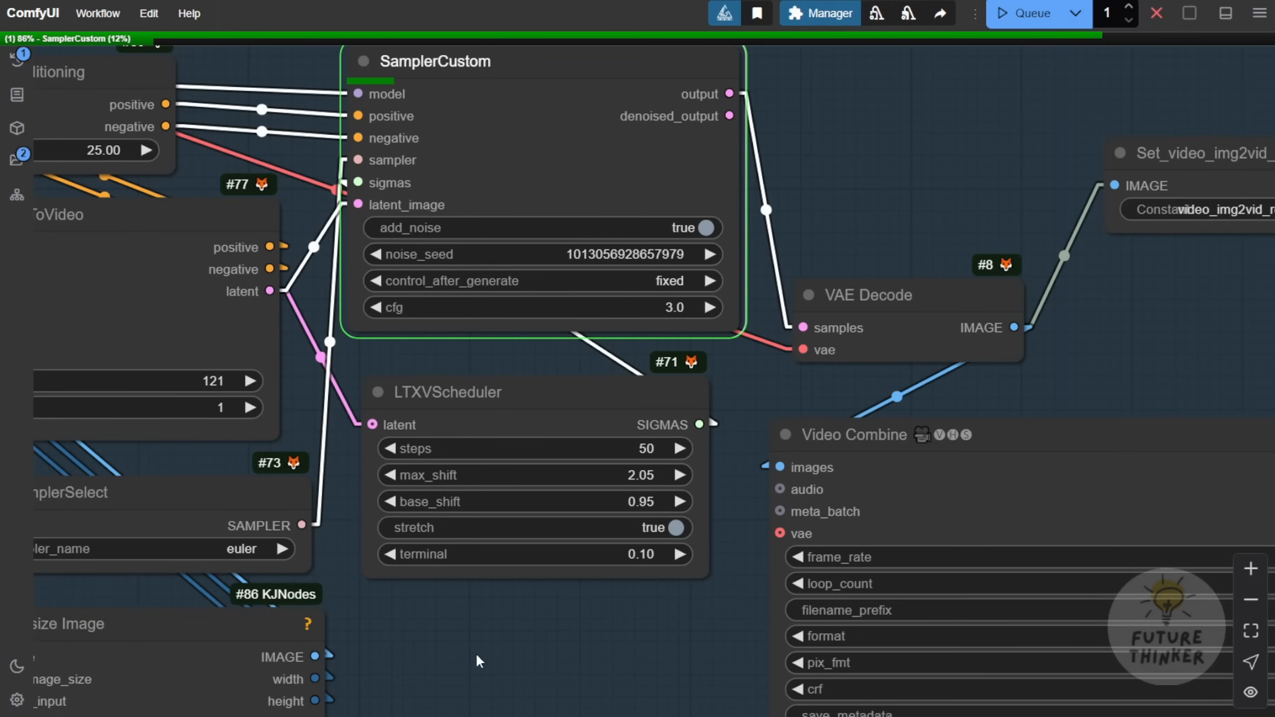
Step: Enable the Video Extend and Final Result groups in the Fast Groups Bypasser and go to the Final Result group
{"action": "scroll", "coordinate": [476, 656], "scroll_direction": "down", "scroll_amount": 3}
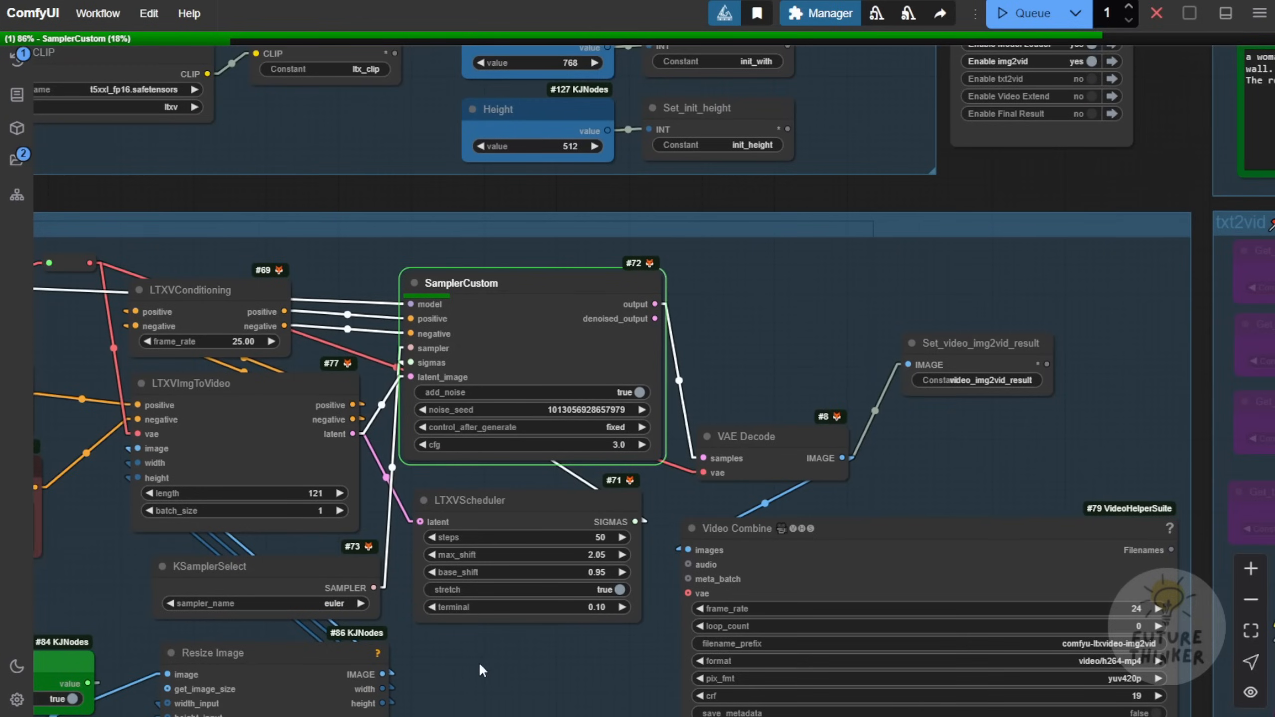
{"action": "left_click_drag", "start_coordinate": [498, 671], "coordinate": [453, 201]}
{"action": "scroll", "coordinate": [454, 199], "scroll_direction": "down", "scroll_amount": 6}
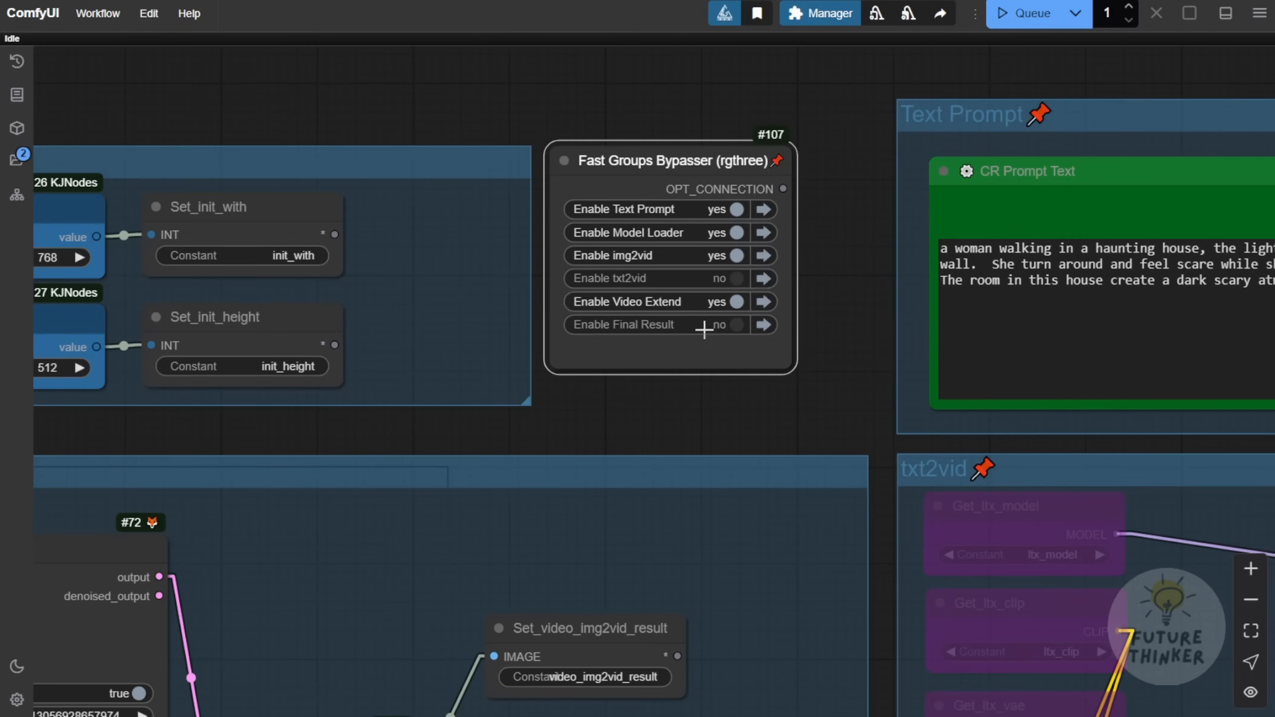
{"action": "left_click", "coordinate": [735, 325]}
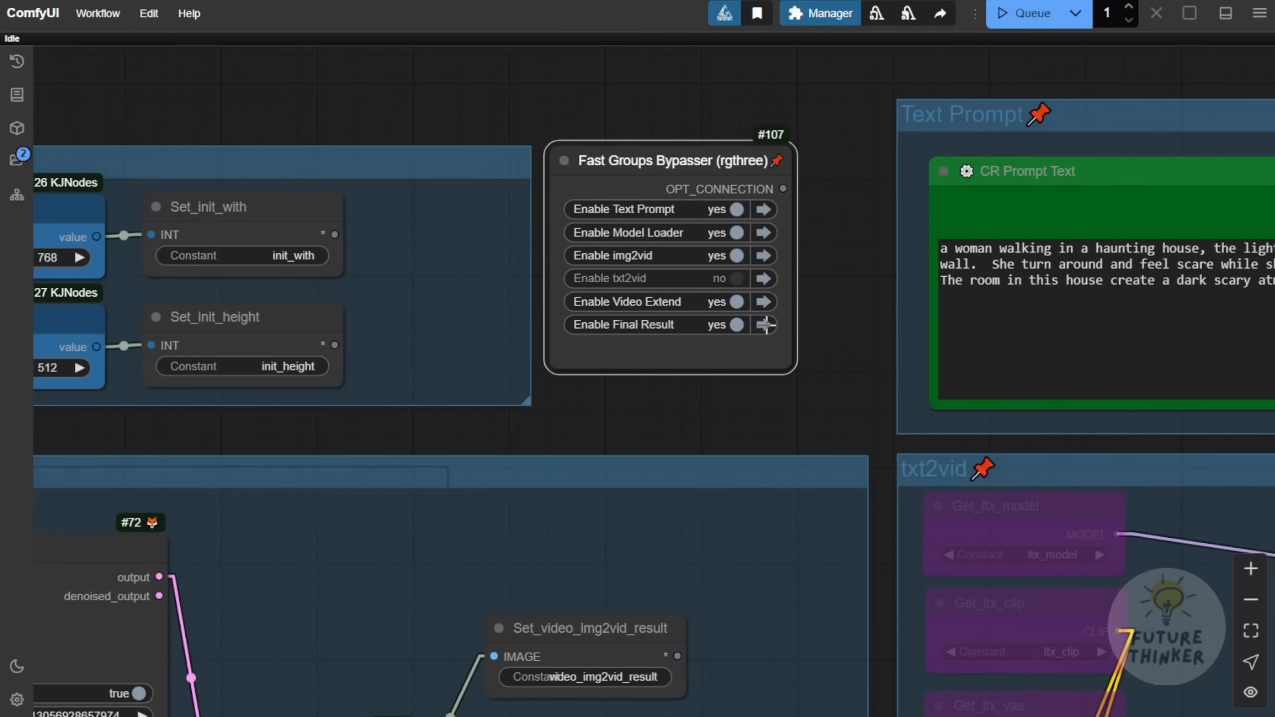
{"action": "left_click", "coordinate": [764, 324]}
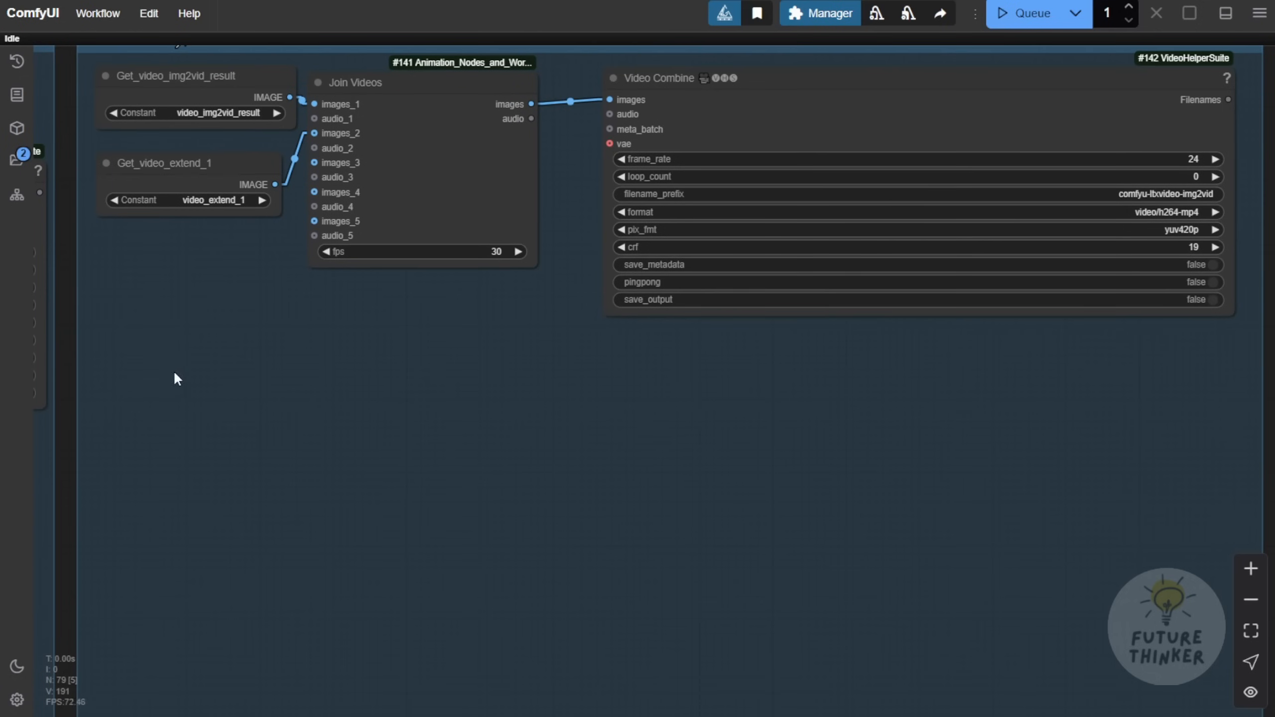
Step: Examine how the Final Result group feeds the img2vid result and video_extend_1 into the Join Videos node
{"action": "left_click_drag", "start_coordinate": [173, 370], "coordinate": [501, 521]}
{"action": "left_click", "coordinate": [396, 280]}
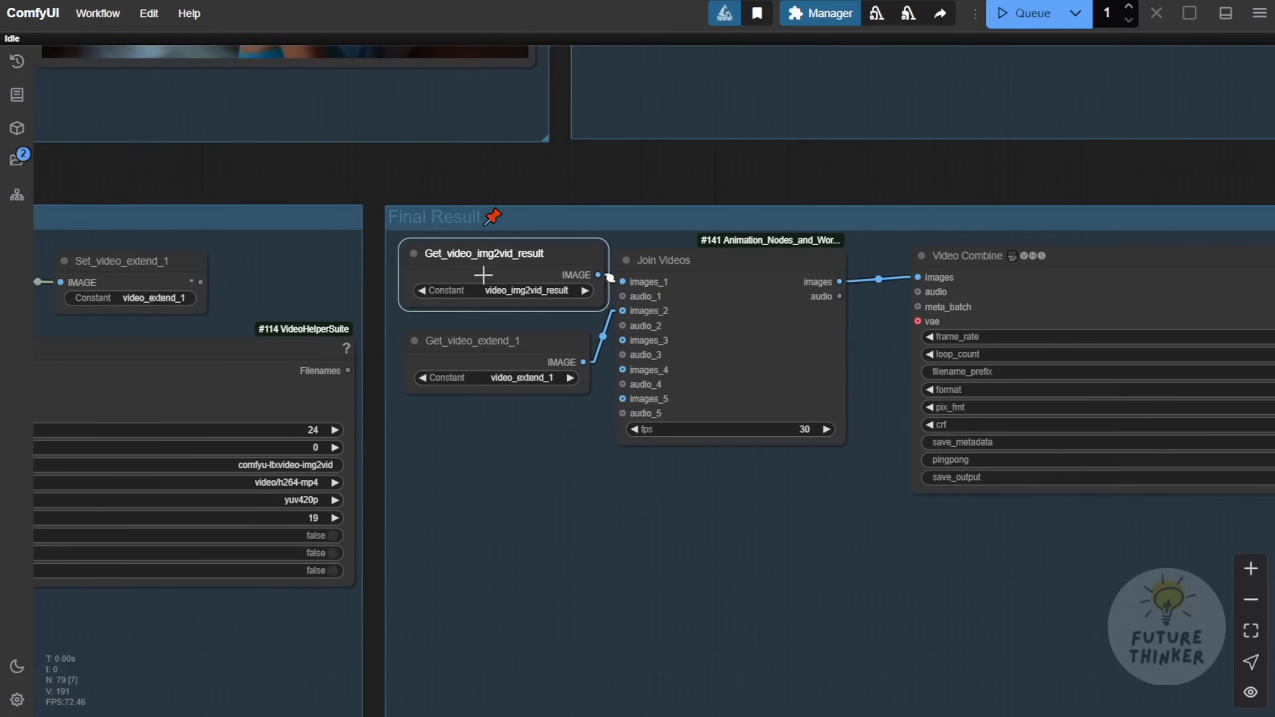
{"action": "scroll", "coordinate": [484, 275], "scroll_direction": "up", "scroll_amount": 3}
{"action": "scroll", "coordinate": [461, 277], "scroll_direction": "up", "scroll_amount": 1}
{"action": "left_click", "coordinate": [795, 219]}
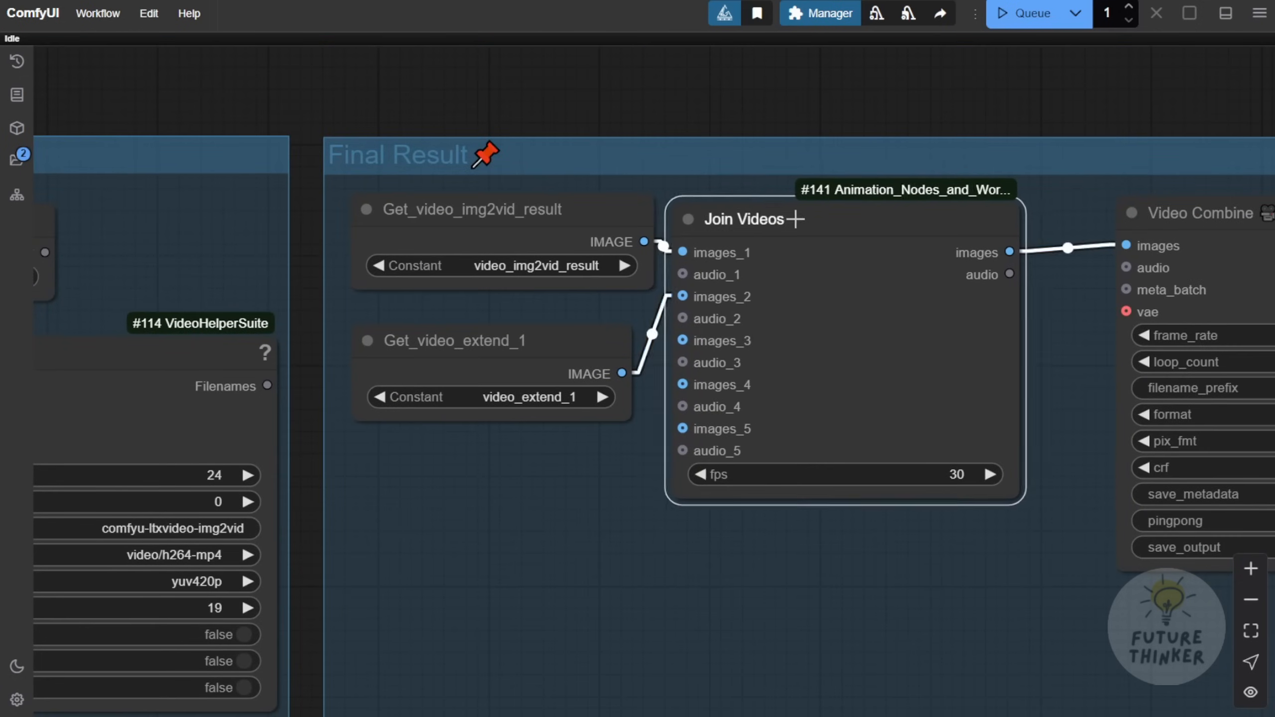
{"action": "mouse_move", "coordinate": [795, 220]}
{"action": "left_mouse_down"}
{"action": "mouse_move", "coordinate": [830, 211]}
{"action": "mouse_move", "coordinate": [819, 226]}
{"action": "left_mouse_up"}
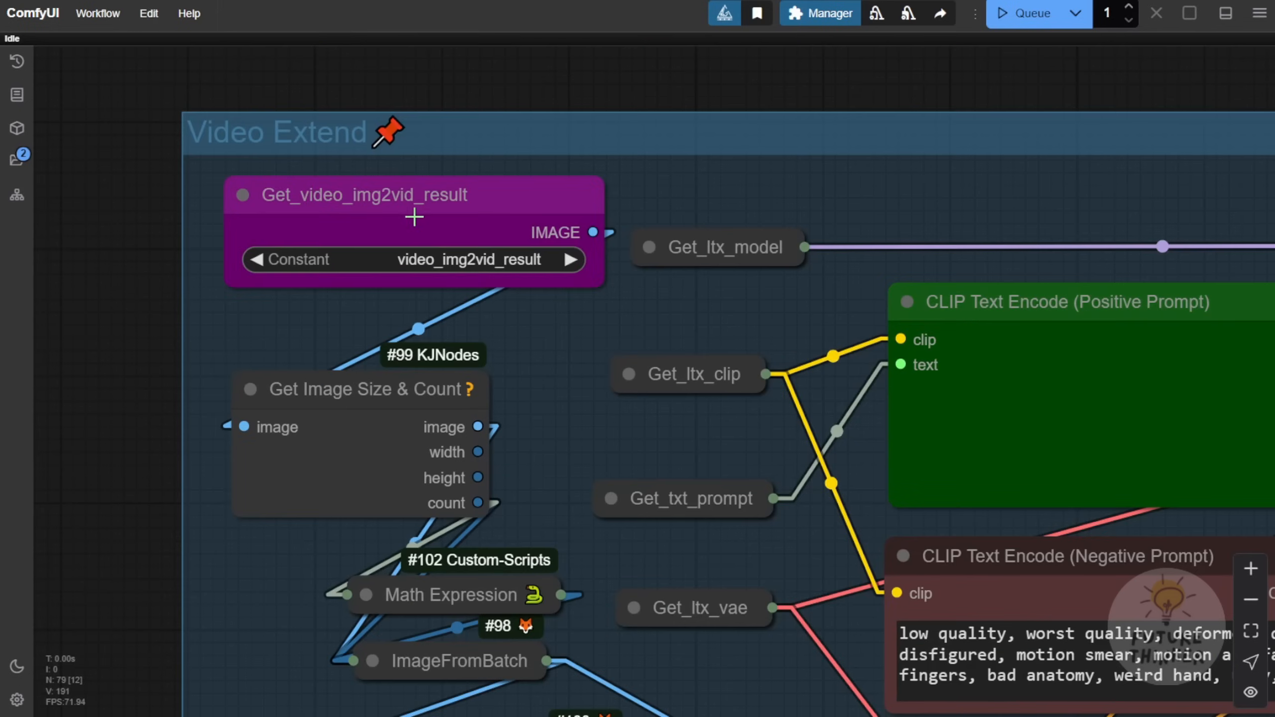
Step: In the Video Extend group, shift the purple Get node slightly and select video_img2vid_result as its constant
{"action": "mouse_move", "coordinate": [414, 217]}
{"action": "left_mouse_down"}
{"action": "mouse_move", "coordinate": [386, 215]}
{"action": "mouse_move", "coordinate": [431, 220]}
{"action": "left_mouse_up"}
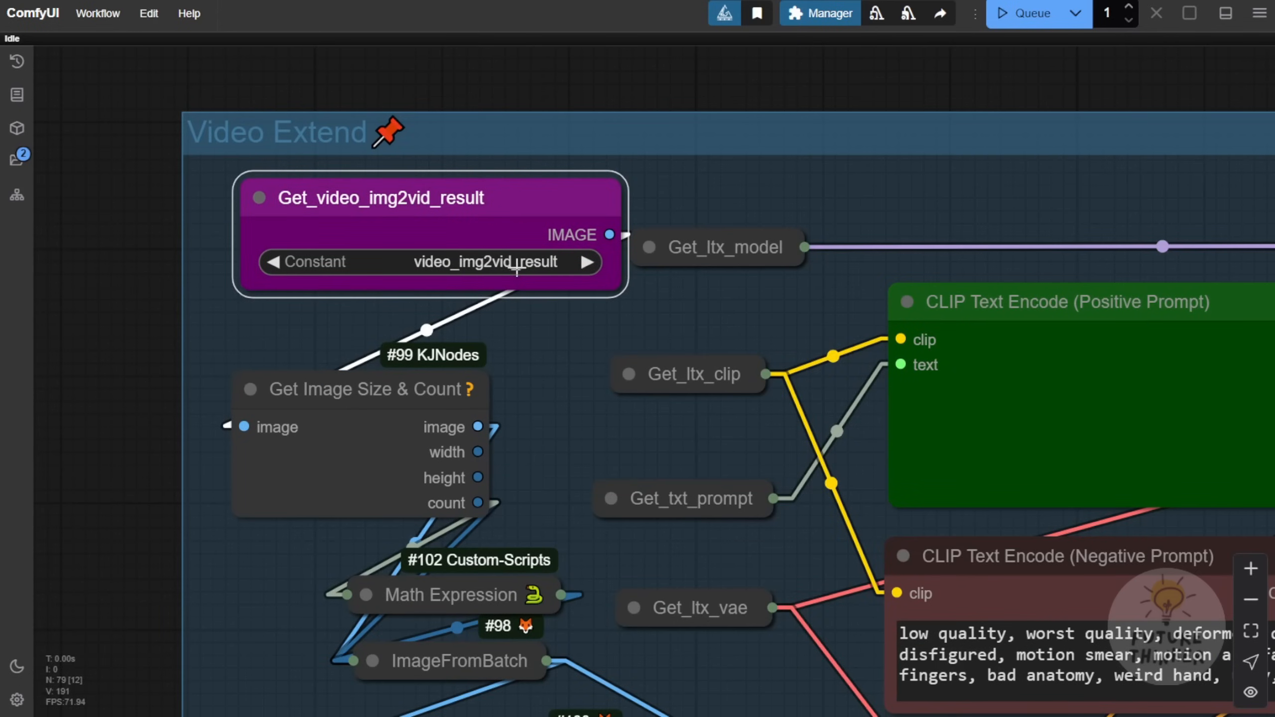
{"action": "left_click", "coordinate": [544, 266]}
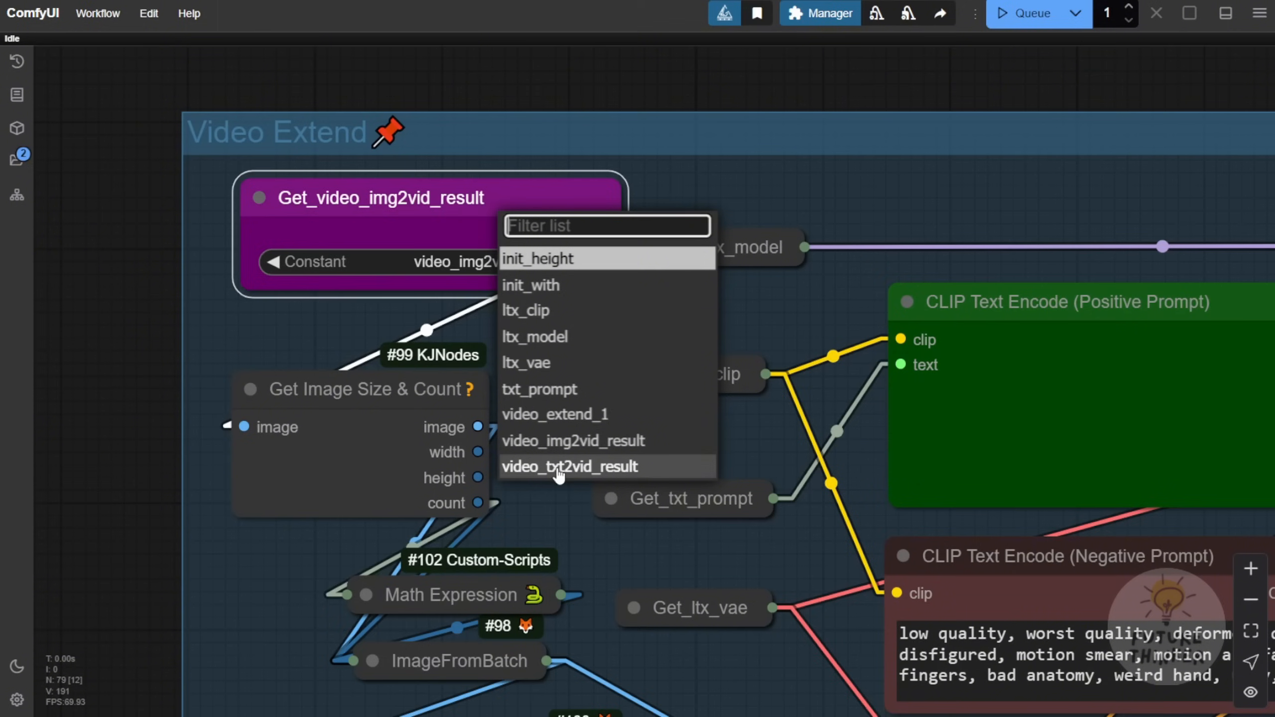
{"action": "left_click", "coordinate": [568, 442]}
{"action": "left_click", "coordinate": [550, 345]}
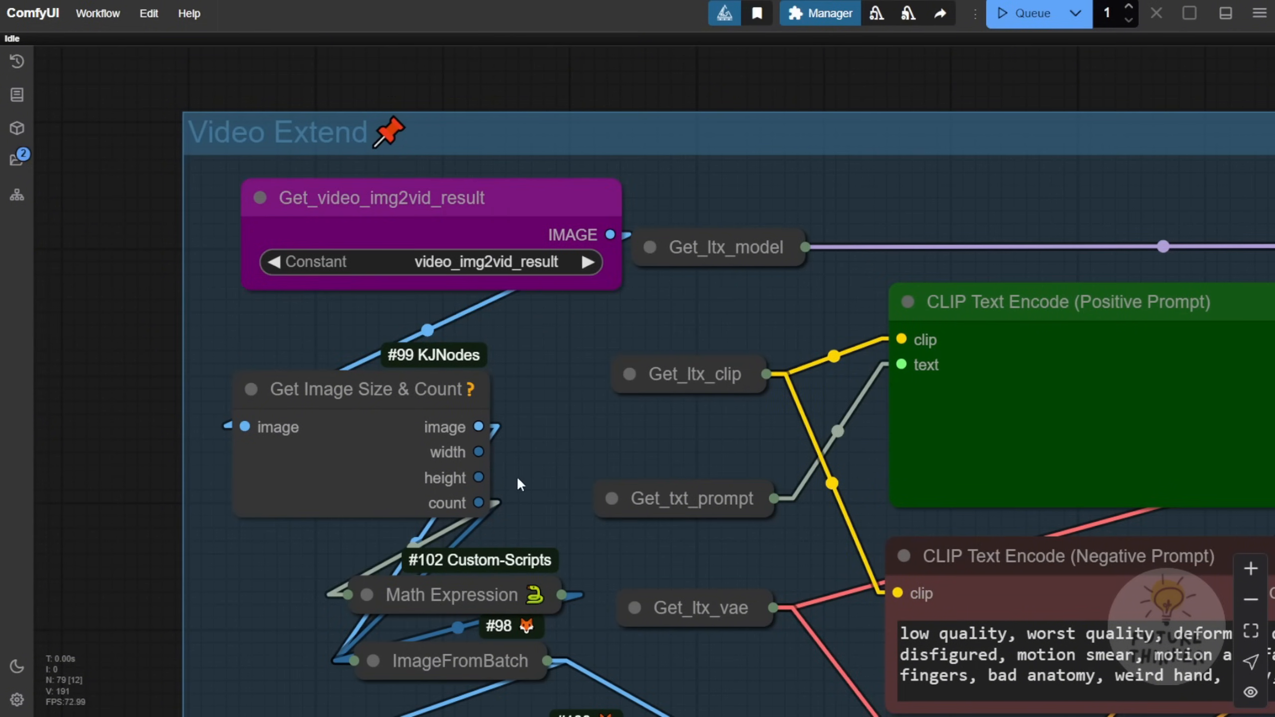
Step: Examine the Video Extend chain from Get Image Size & Count and ImageFromBatch through LTXVImgToVideo, SamplerCustom and Video Combine
{"action": "scroll", "coordinate": [518, 475], "scroll_direction": "down", "scroll_amount": 2}
{"action": "left_click_drag", "start_coordinate": [535, 484], "coordinate": [479, 164]}
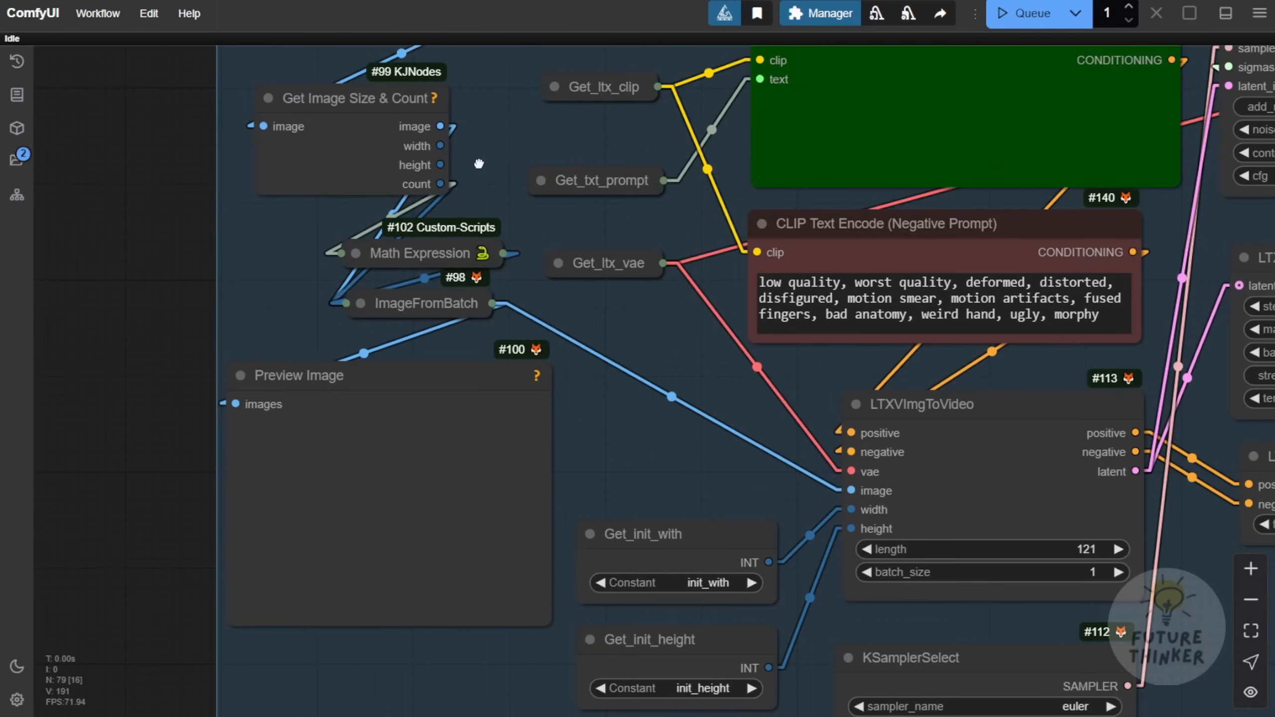
{"action": "scroll", "coordinate": [600, 350], "scroll_direction": "down", "scroll_amount": 3}
{"action": "left_click_drag", "start_coordinate": [642, 351], "coordinate": [381, 378]}
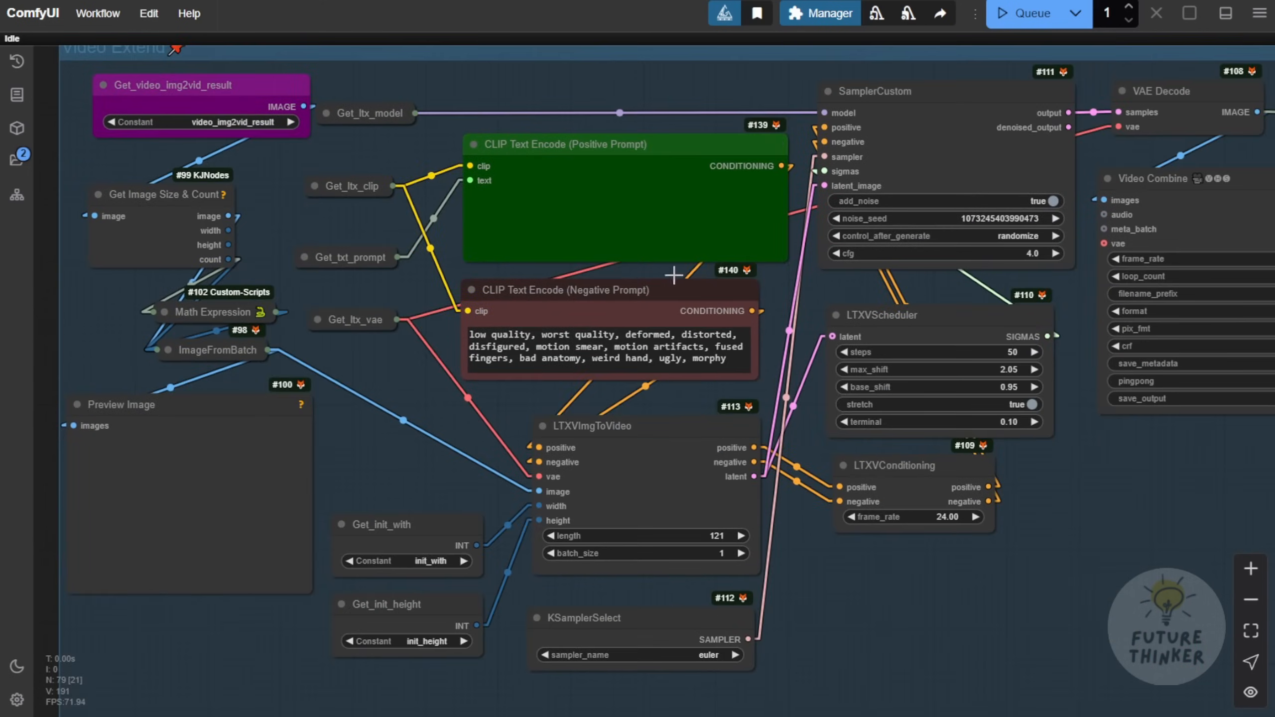
{"action": "scroll", "coordinate": [838, 601], "scroll_direction": "down", "scroll_amount": 3}
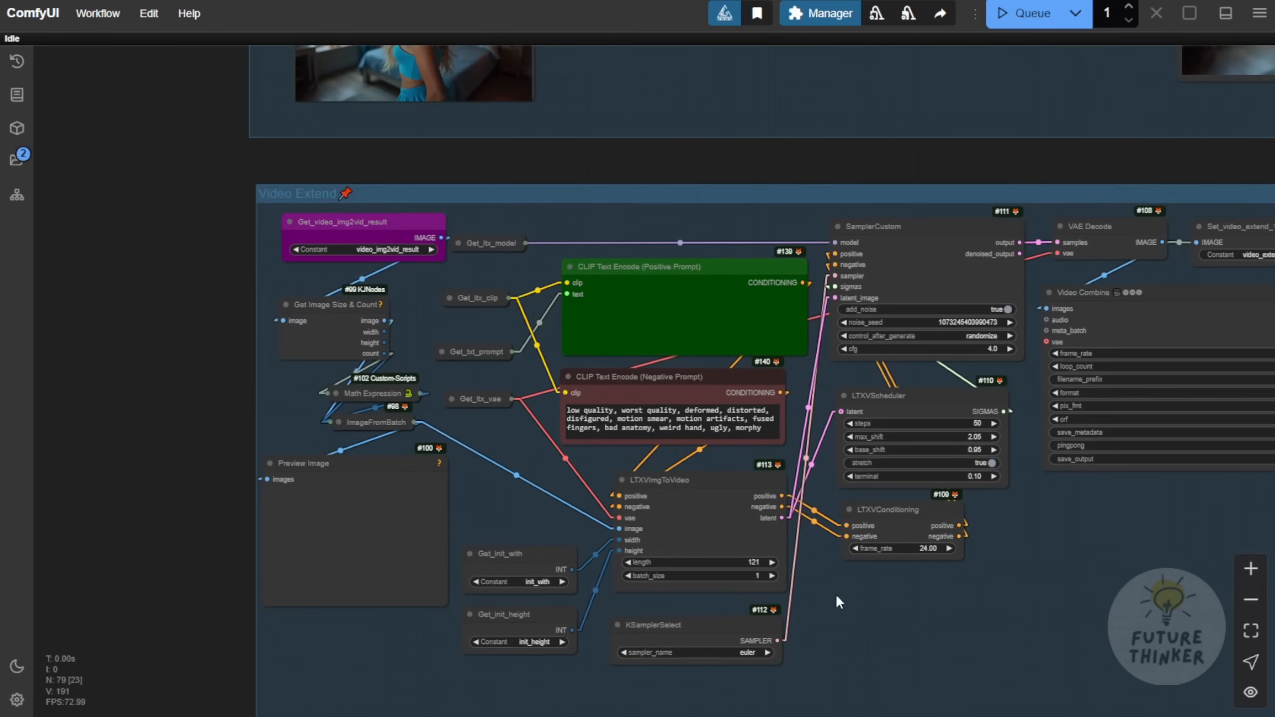
{"action": "scroll", "coordinate": [763, 350], "scroll_direction": "up", "scroll_amount": 2}
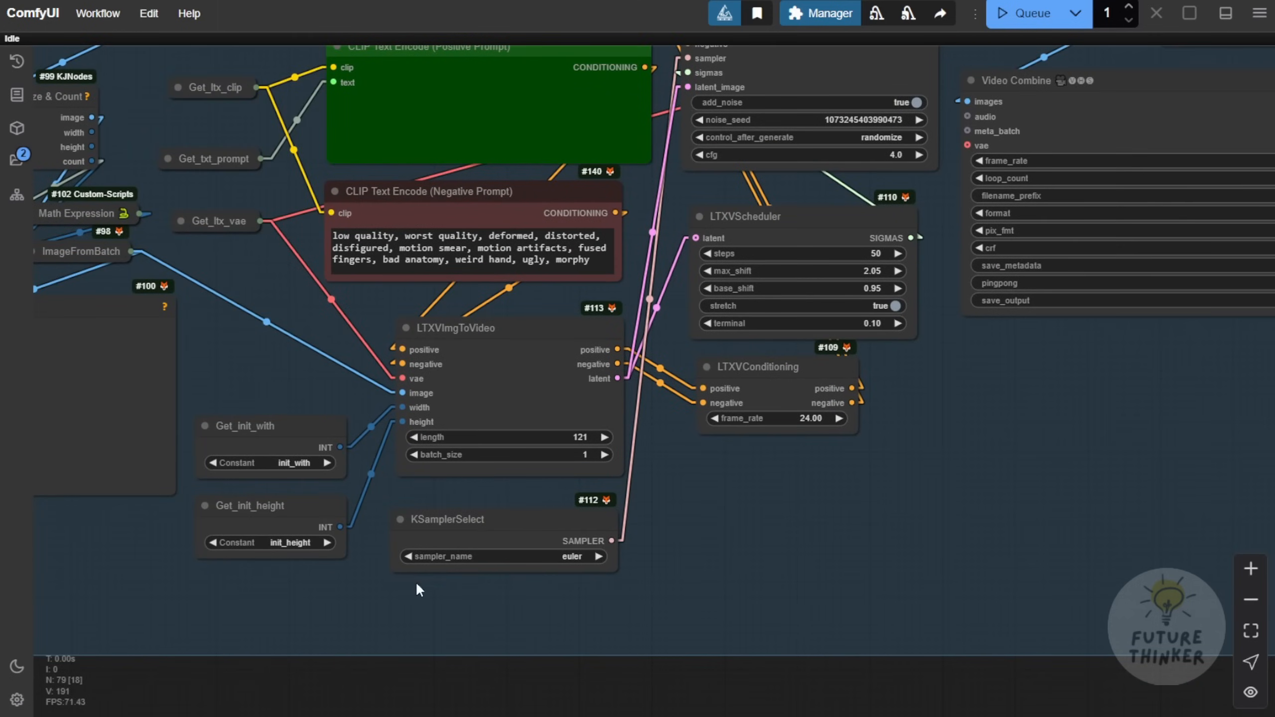
{"action": "scroll", "coordinate": [415, 583], "scroll_direction": "down", "scroll_amount": 3}
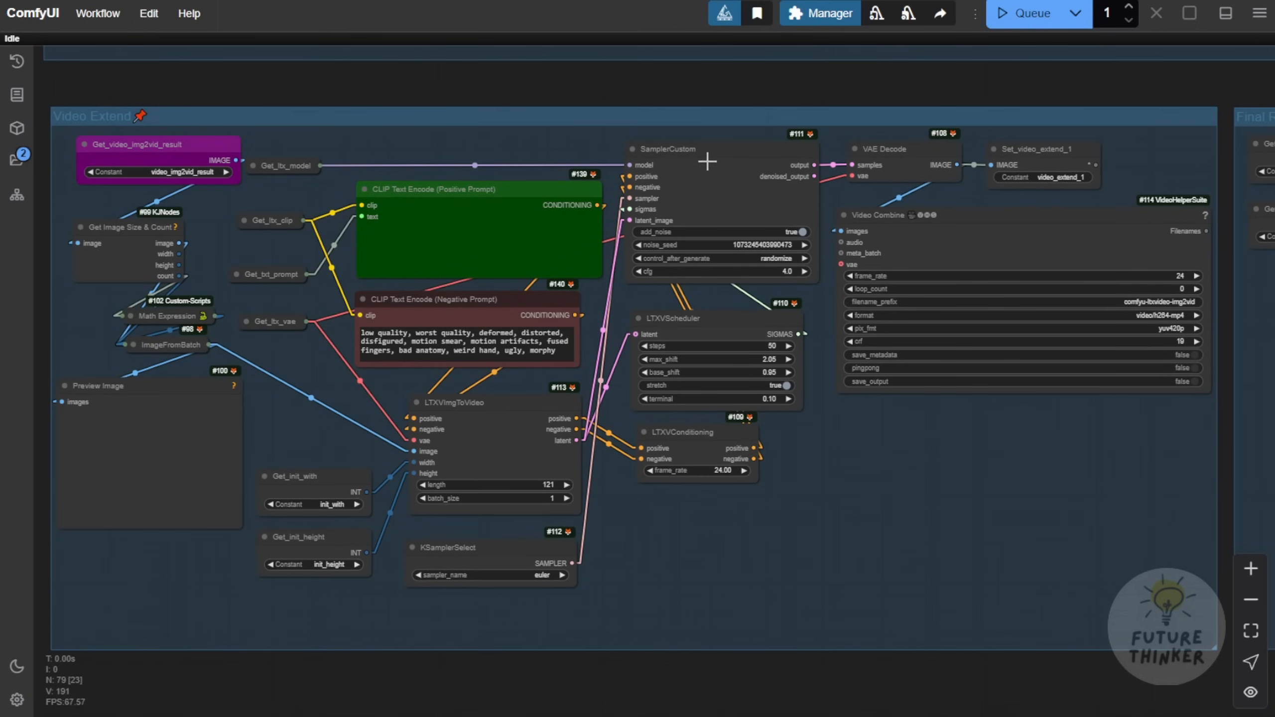
{"action": "scroll", "coordinate": [498, 461], "scroll_direction": "up", "scroll_amount": 1}
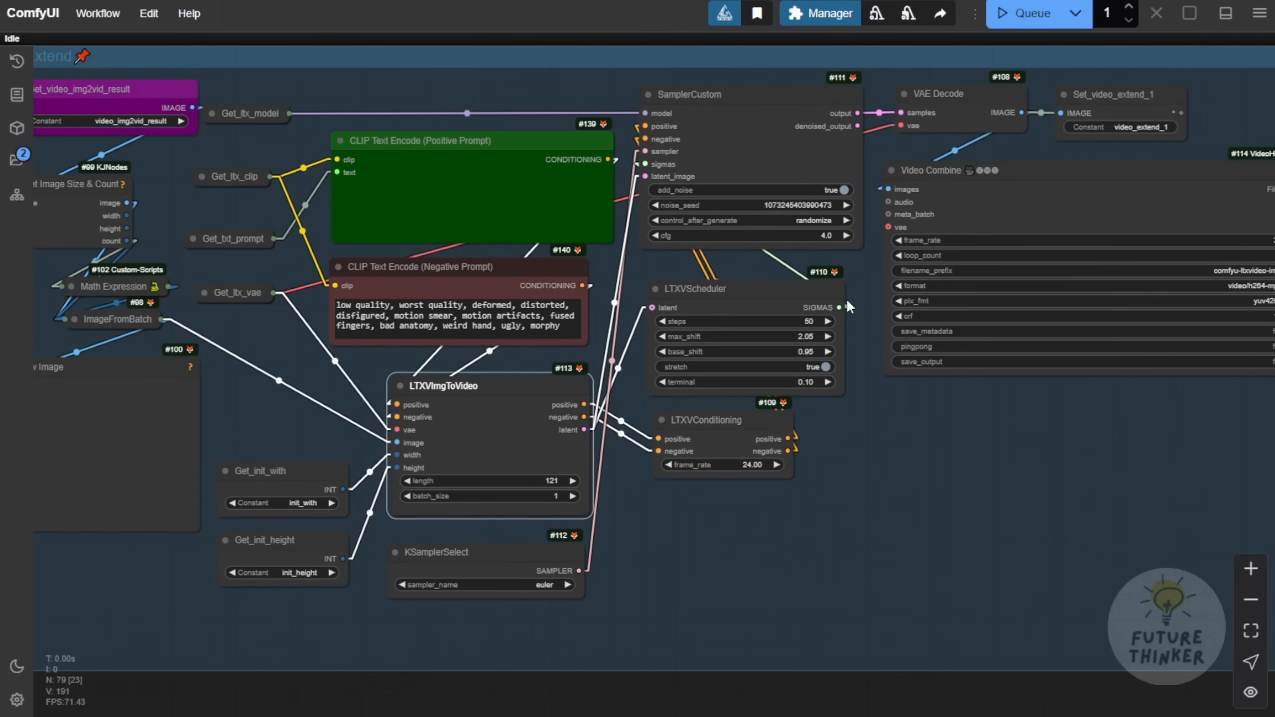
{"action": "scroll", "coordinate": [877, 573], "scroll_direction": "down", "scroll_amount": 4}
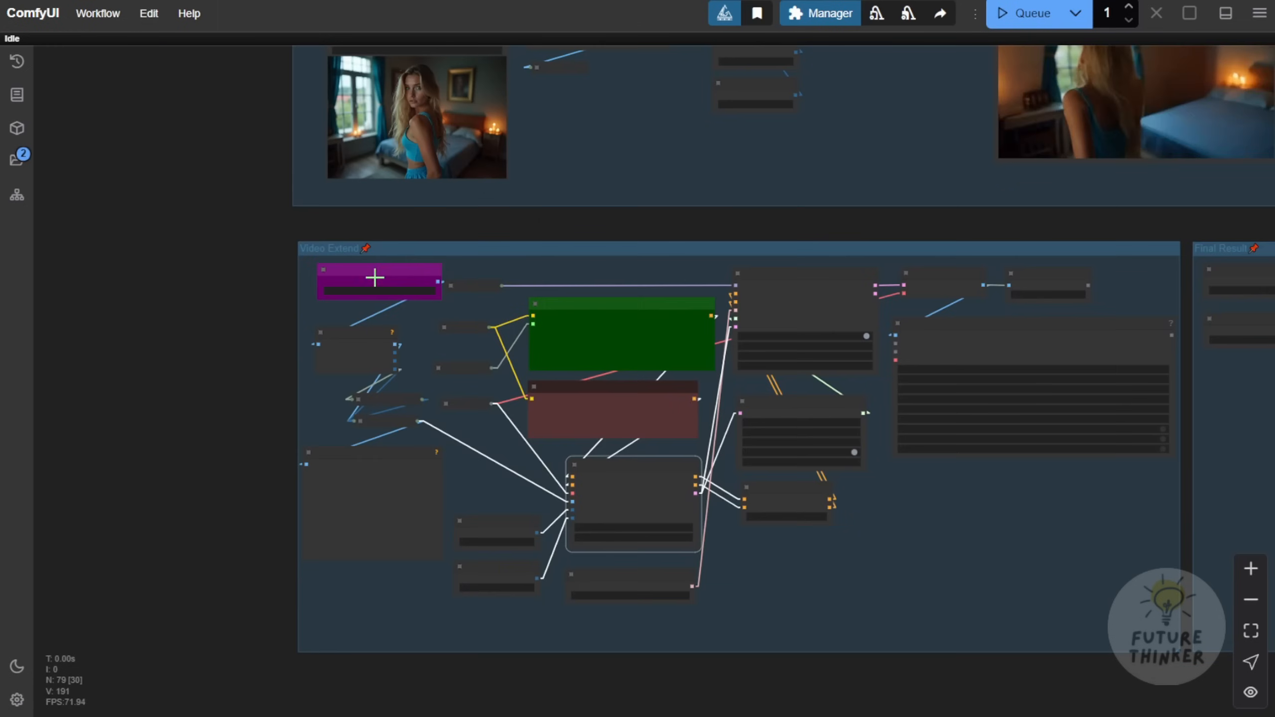
Step: Review the img2vid group's SamplerCustom seed settings, text prompt nodes and generated video that serve as the extension's source
{"action": "left_click_drag", "start_coordinate": [799, 224], "coordinate": [711, 482]}
{"action": "scroll", "coordinate": [711, 482], "scroll_direction": "up", "scroll_amount": 8}
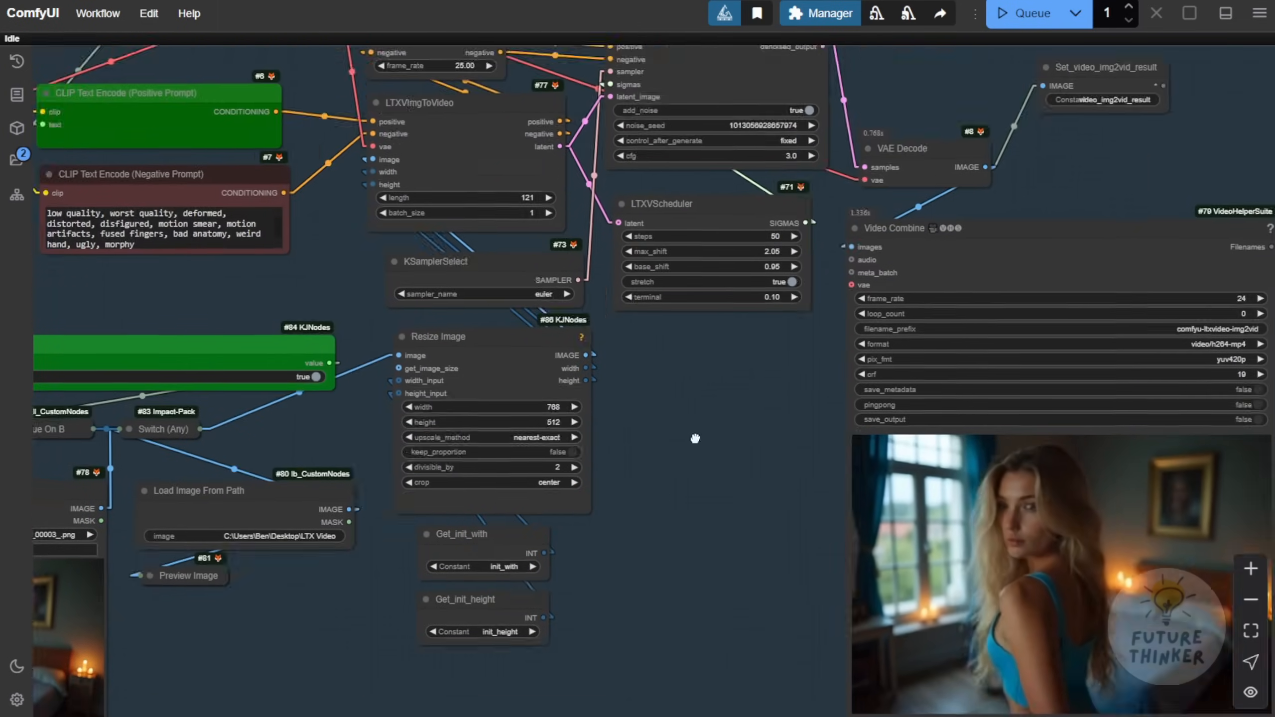
{"action": "scroll", "coordinate": [740, 268], "scroll_direction": "up", "scroll_amount": 1}
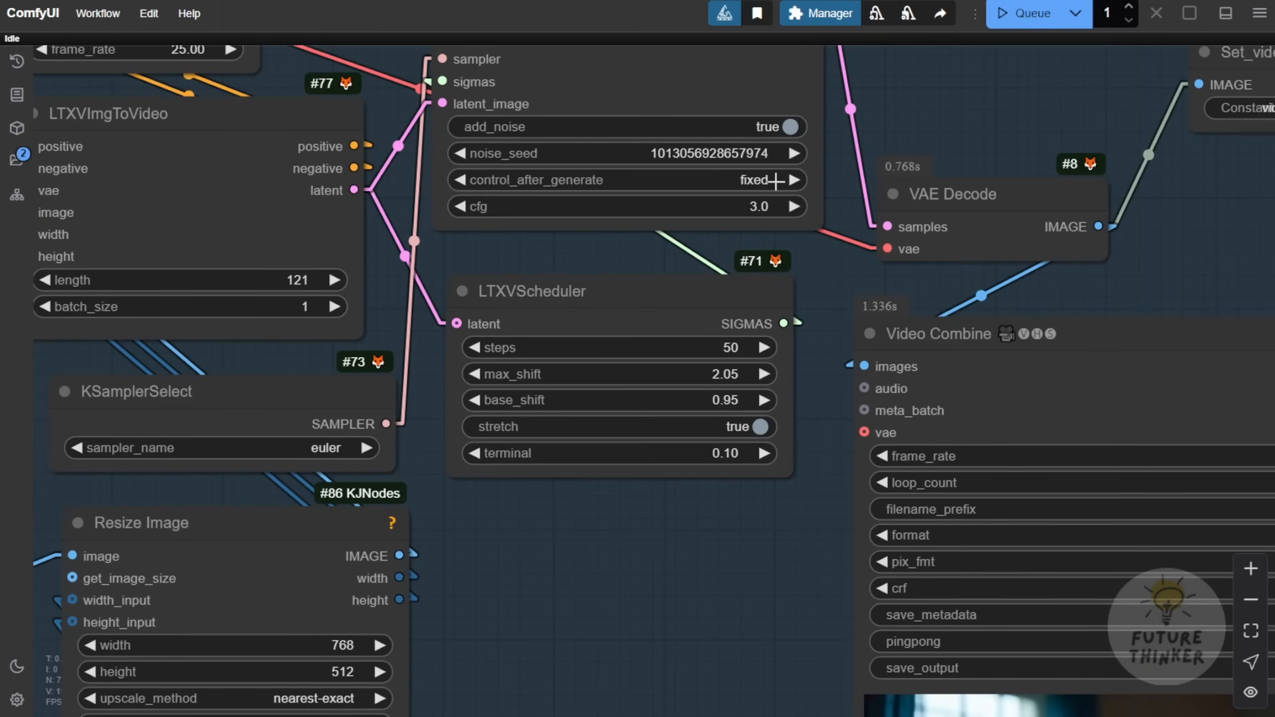
{"action": "scroll", "coordinate": [748, 597], "scroll_direction": "down", "scroll_amount": 4}
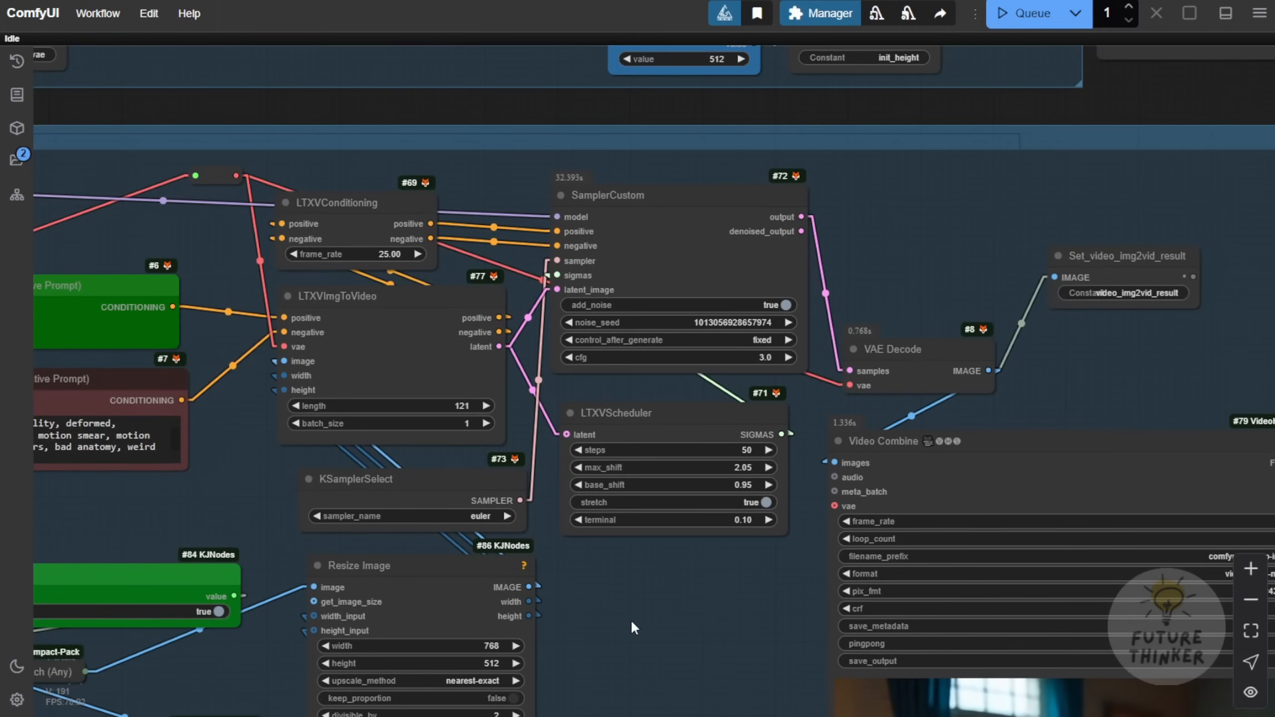
{"action": "left_click_drag", "start_coordinate": [631, 620], "coordinate": [1091, 583]}
{"action": "scroll", "coordinate": [1091, 583], "scroll_direction": "down", "scroll_amount": 1}
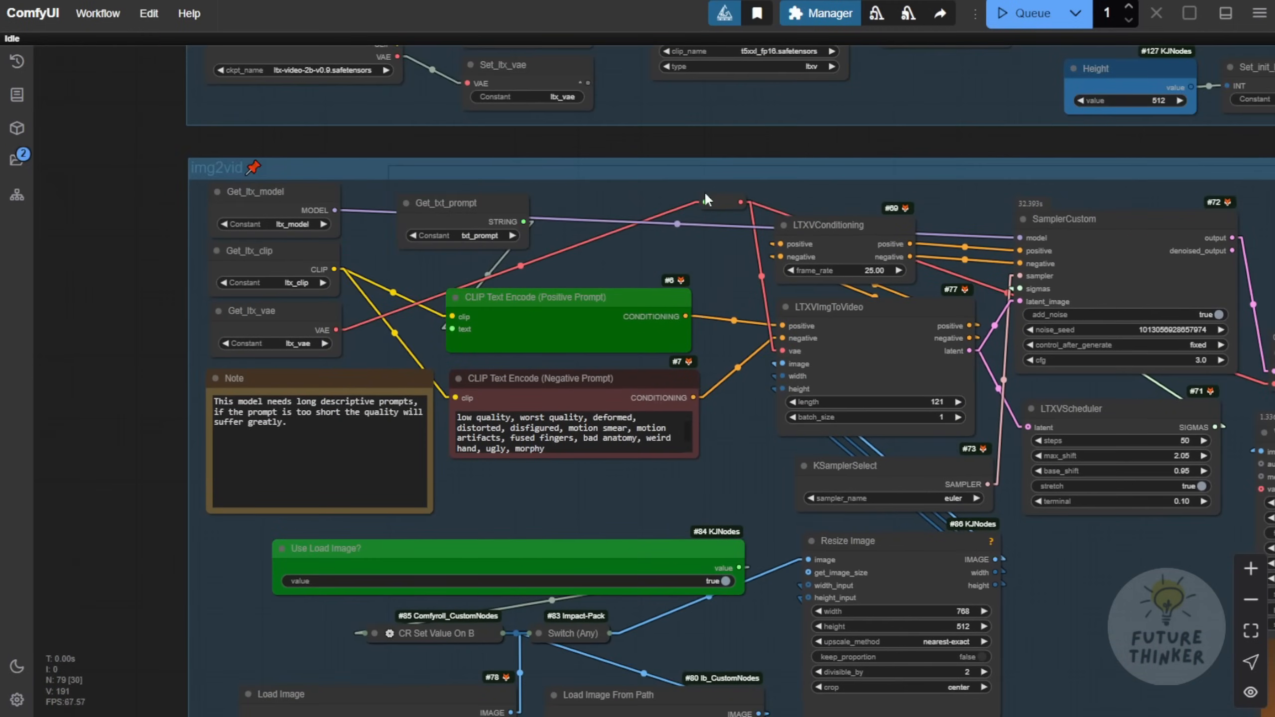
{"action": "left_click_drag", "start_coordinate": [1094, 601], "coordinate": [612, 421]}
{"action": "scroll", "coordinate": [629, 589], "scroll_direction": "down", "scroll_amount": 4}
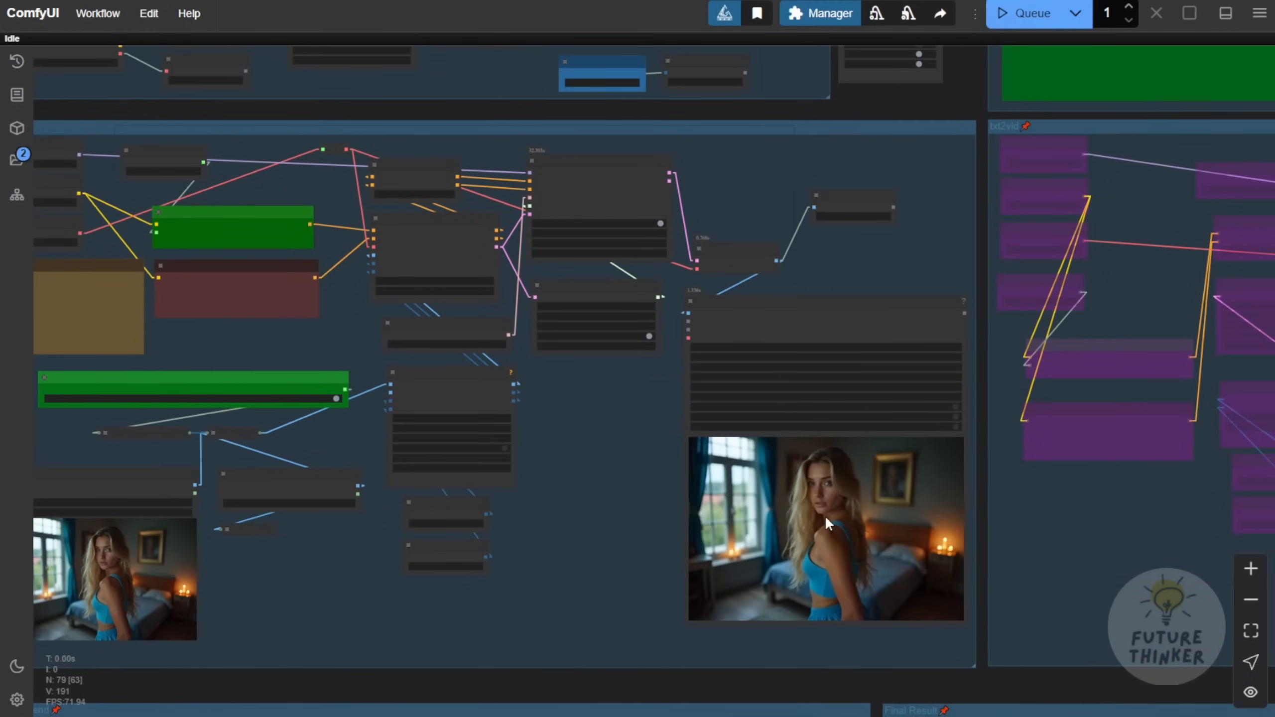
Step: Check the Video Extend group's SamplerCustom seed and cfg settings together with its LTXVScheduler values
{"action": "left_click_drag", "start_coordinate": [597, 558], "coordinate": [697, 182]}
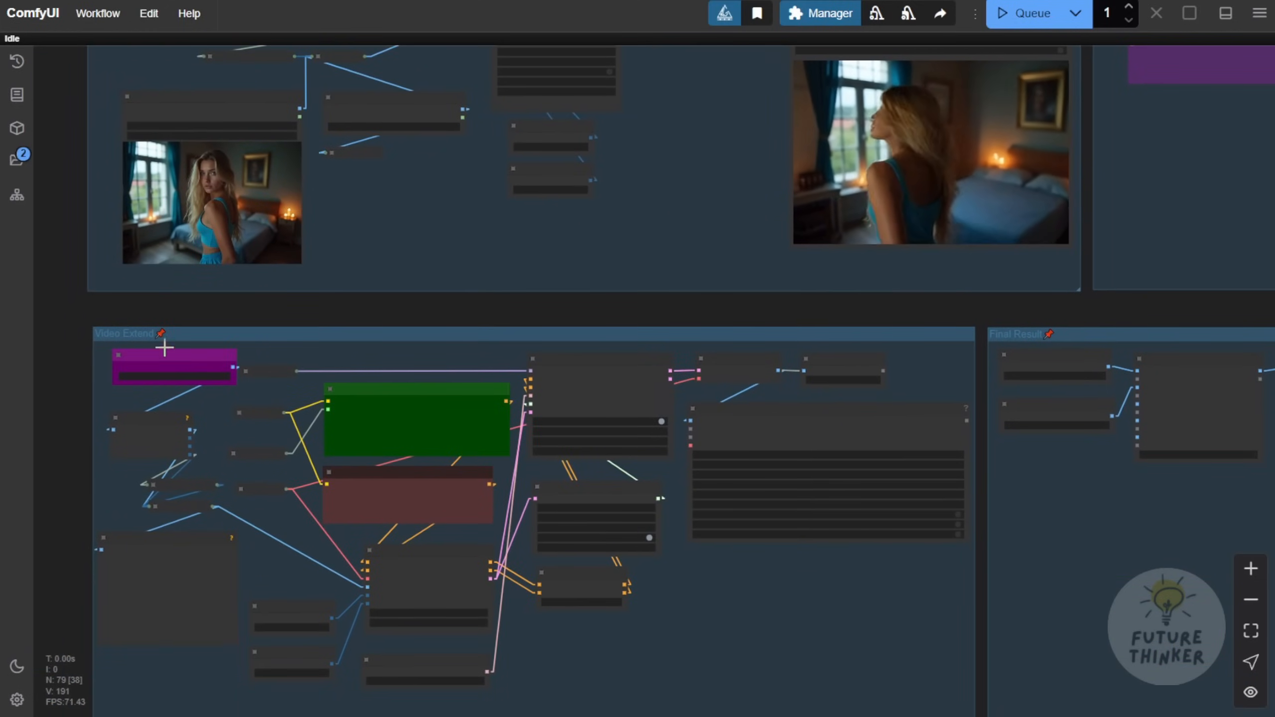
{"action": "scroll", "coordinate": [150, 352], "scroll_direction": "up", "scroll_amount": 3}
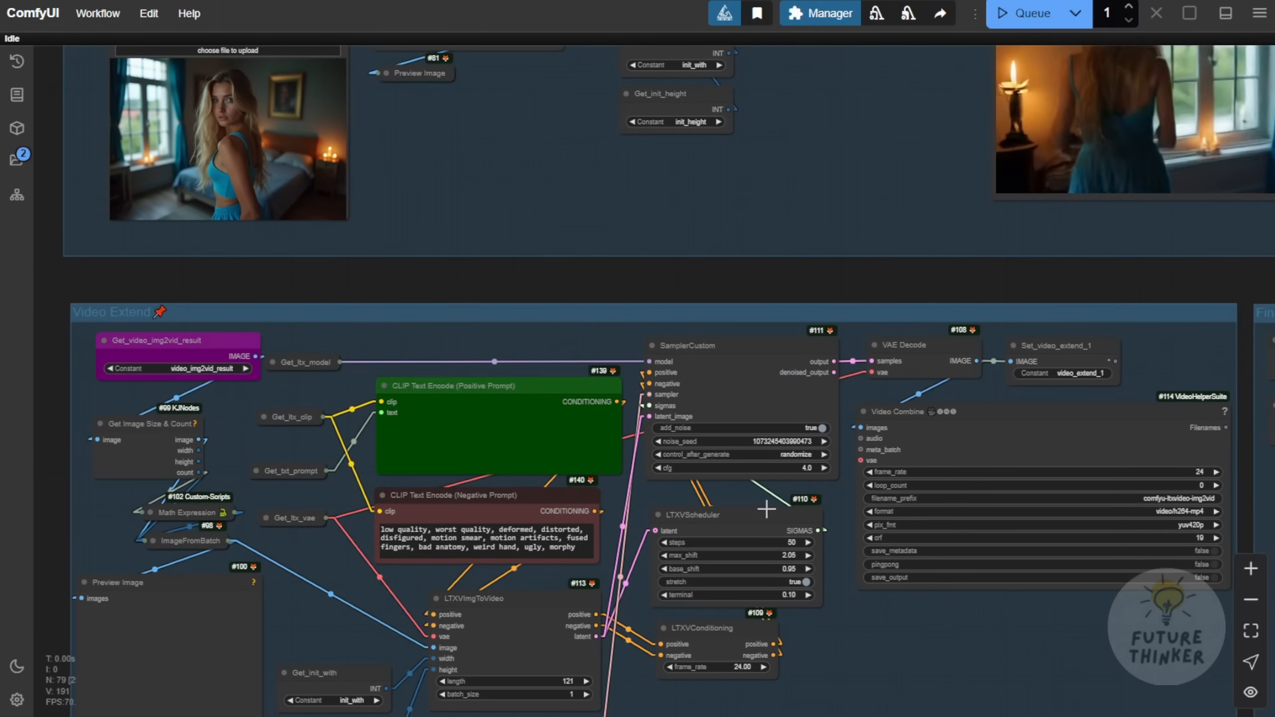
{"action": "left_click_drag", "start_coordinate": [871, 648], "coordinate": [779, 642]}
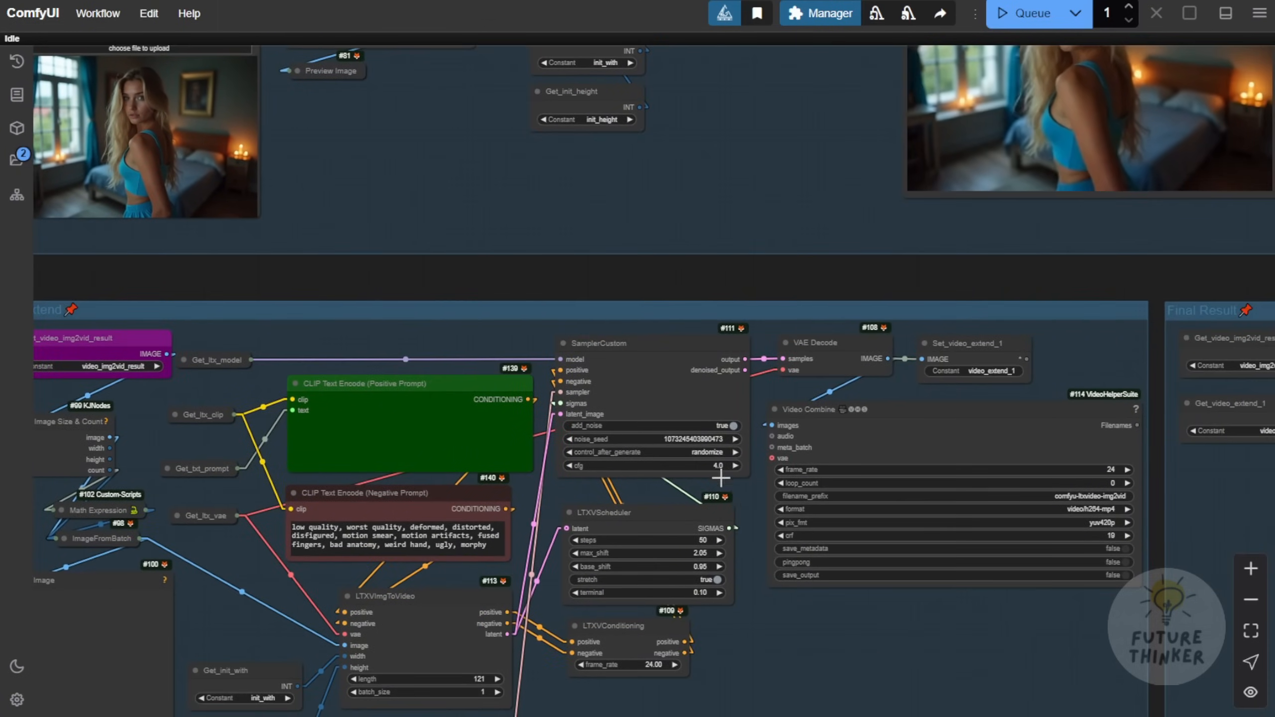
{"action": "scroll", "coordinate": [723, 441], "scroll_direction": "up", "scroll_amount": 5}
{"action": "scroll", "coordinate": [731, 534], "scroll_direction": "down", "scroll_amount": 3}
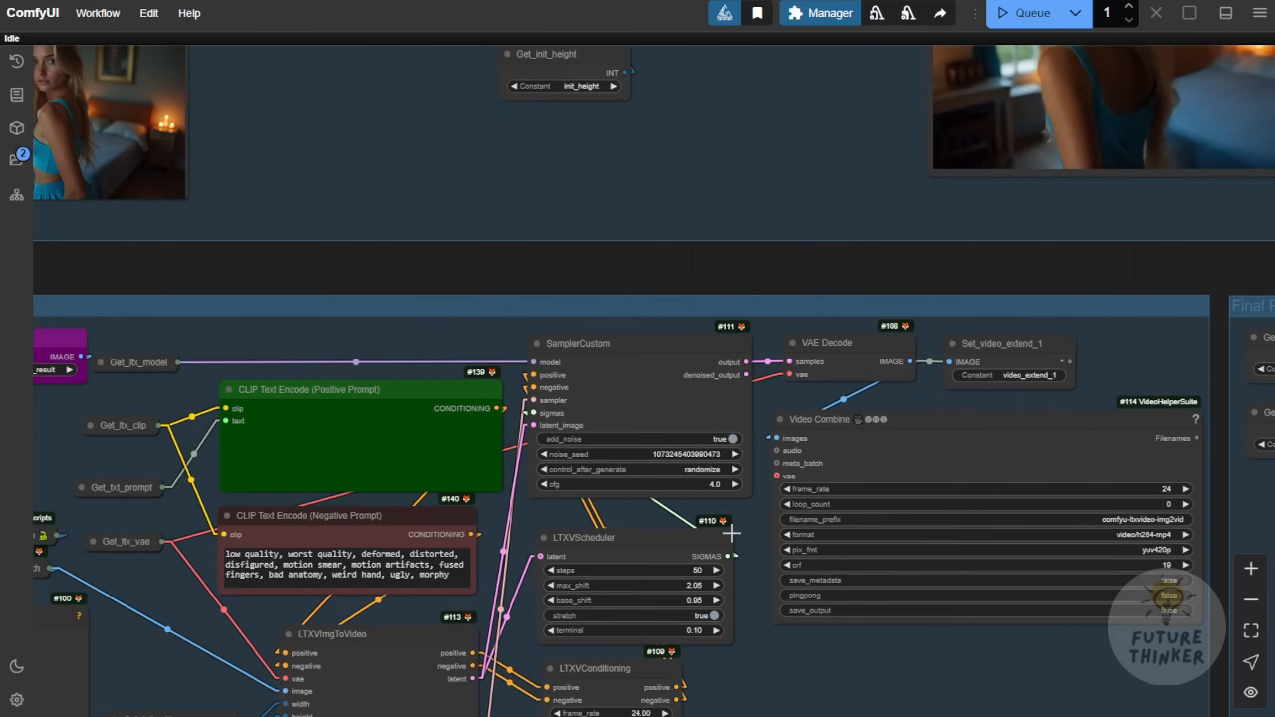
{"action": "scroll", "coordinate": [703, 485], "scroll_direction": "down", "scroll_amount": 6}
Step: Queue the workflow with img2vid, Video Extend and Final Result enabled to generate the extended video
{"action": "left_click_drag", "start_coordinate": [718, 309], "coordinate": [489, 570]}
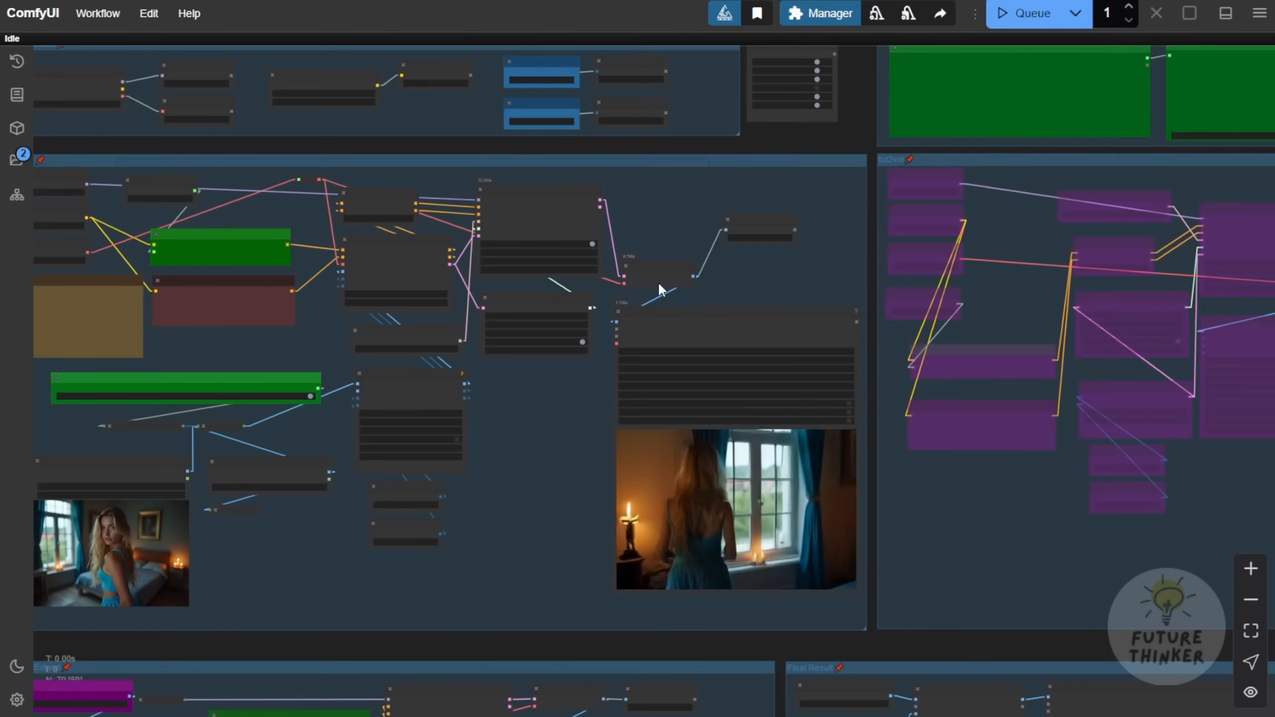
{"action": "scroll", "coordinate": [648, 327], "scroll_direction": "up", "scroll_amount": 7}
{"action": "left_click_drag", "start_coordinate": [1089, 241], "coordinate": [103, 296]}
{"action": "scroll", "coordinate": [610, 245], "scroll_direction": "down", "scroll_amount": 5}
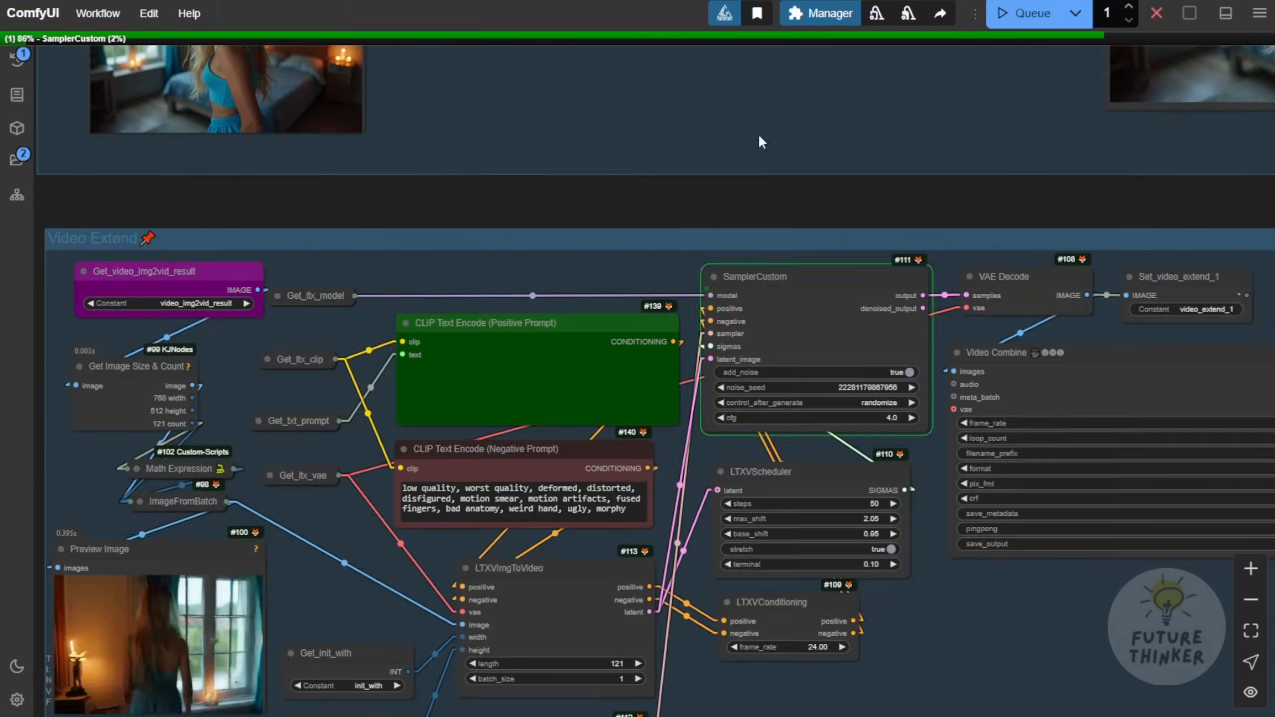
Step: Examine the newly generated clip in the Video Extend group's Video Combine preview, including the woman, candle and window details
{"action": "scroll", "coordinate": [564, 418], "scroll_direction": "down", "scroll_amount": 3}
{"action": "scroll", "coordinate": [863, 441], "scroll_direction": "down", "scroll_amount": 2}
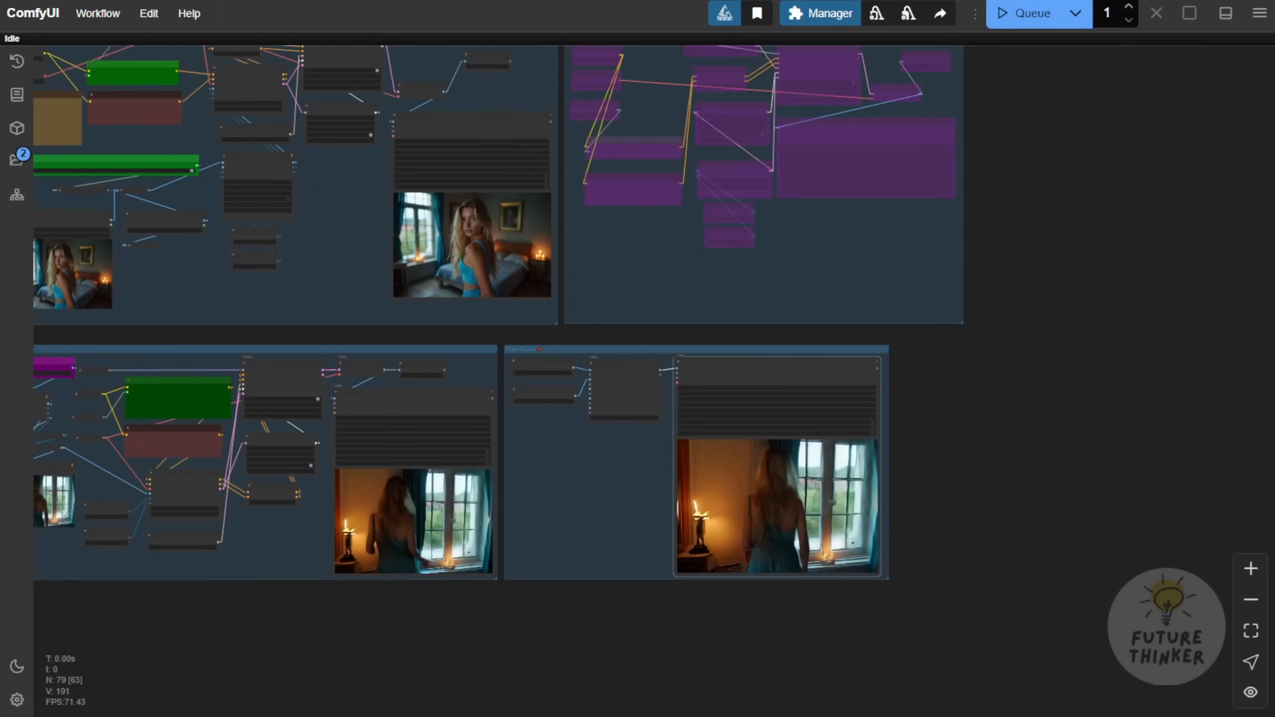
{"action": "left_click_drag", "start_coordinate": [569, 523], "coordinate": [885, 511]}
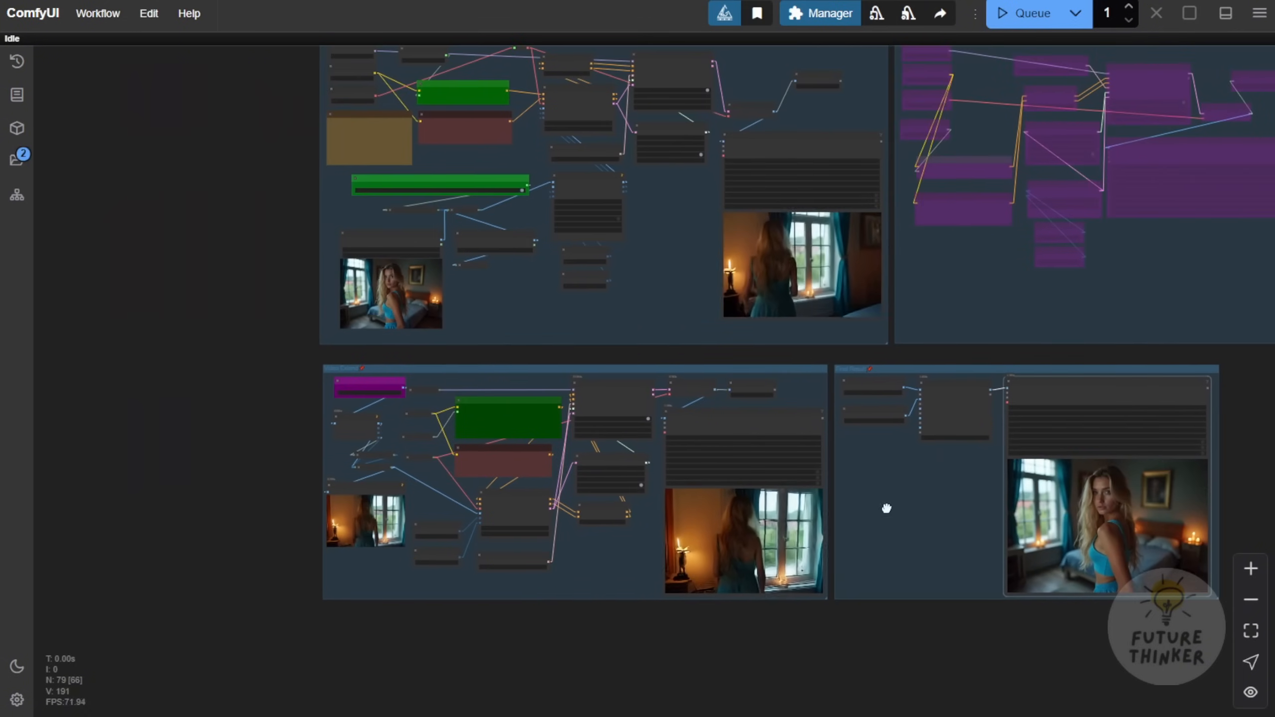
{"action": "scroll", "coordinate": [859, 497], "scroll_direction": "up", "scroll_amount": 5}
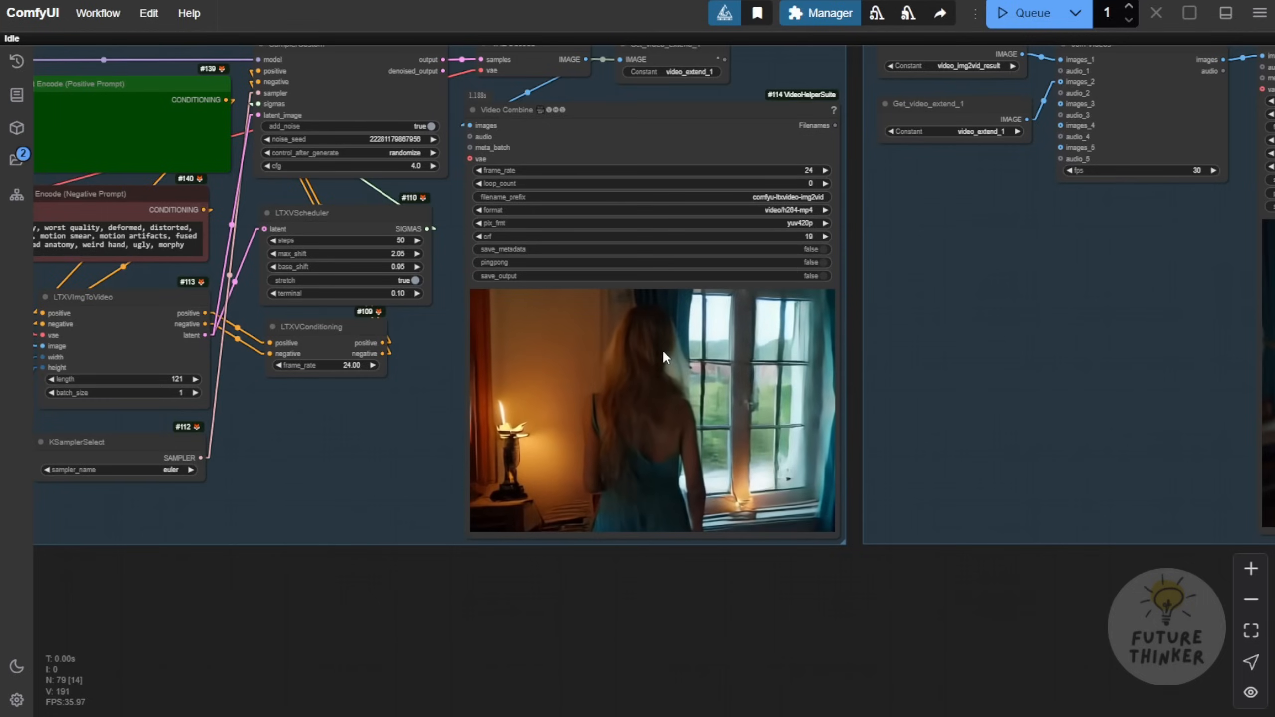
{"action": "scroll", "coordinate": [817, 377], "scroll_direction": "down", "scroll_amount": 3}
{"action": "left_click_drag", "start_coordinate": [919, 366], "coordinate": [998, 366]}
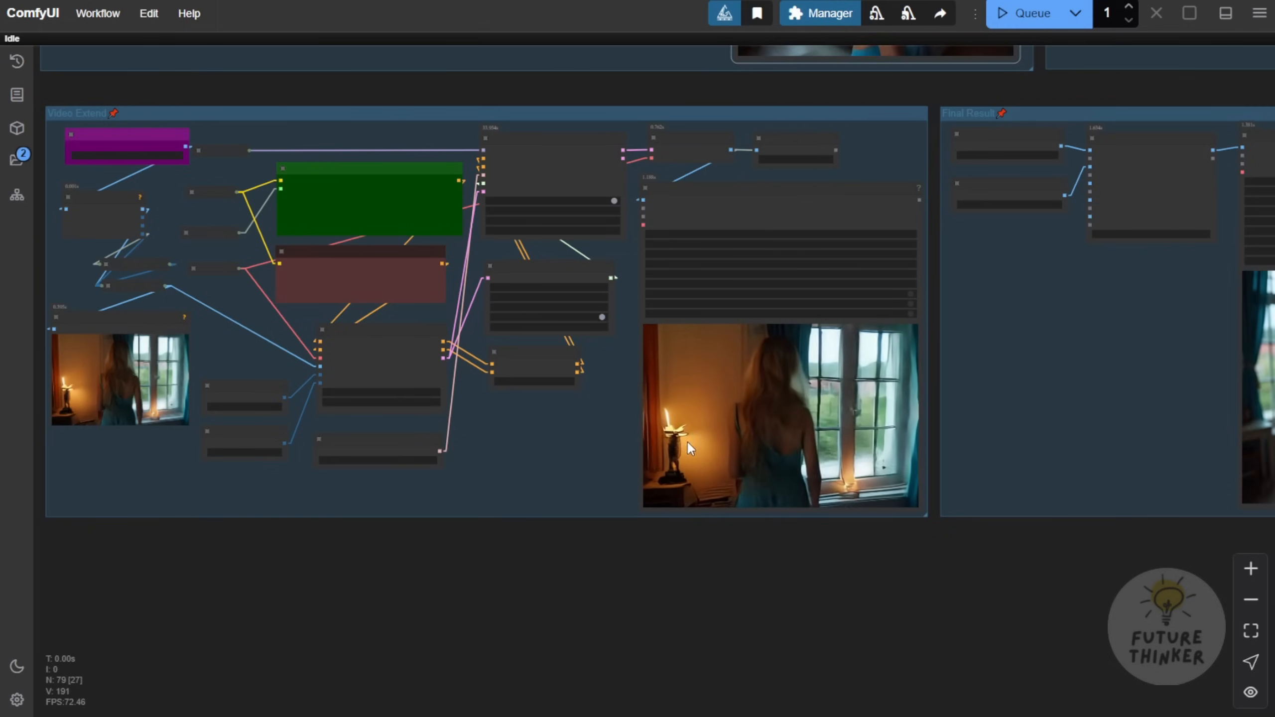
{"action": "scroll", "coordinate": [770, 498], "scroll_direction": "down", "scroll_amount": 2}
{"action": "scroll", "coordinate": [771, 494], "scroll_direction": "up", "scroll_amount": 7}
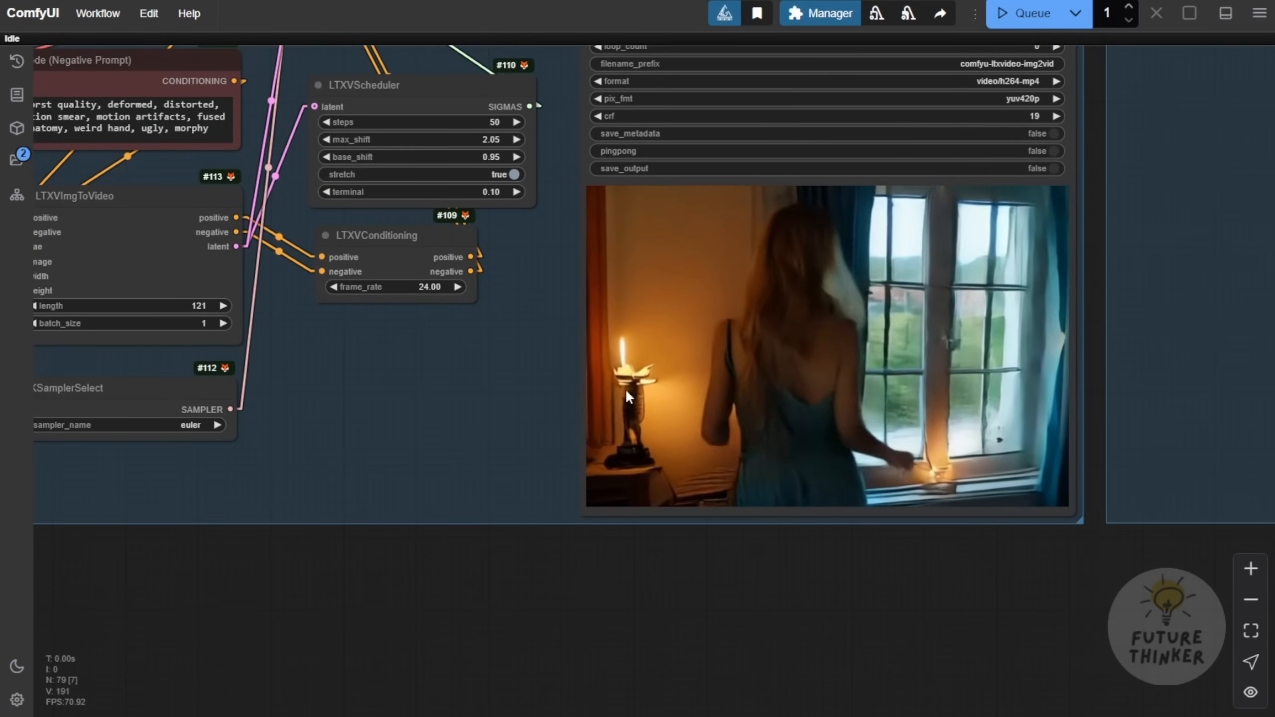
{"action": "scroll", "coordinate": [636, 387], "scroll_direction": "down", "scroll_amount": 6}
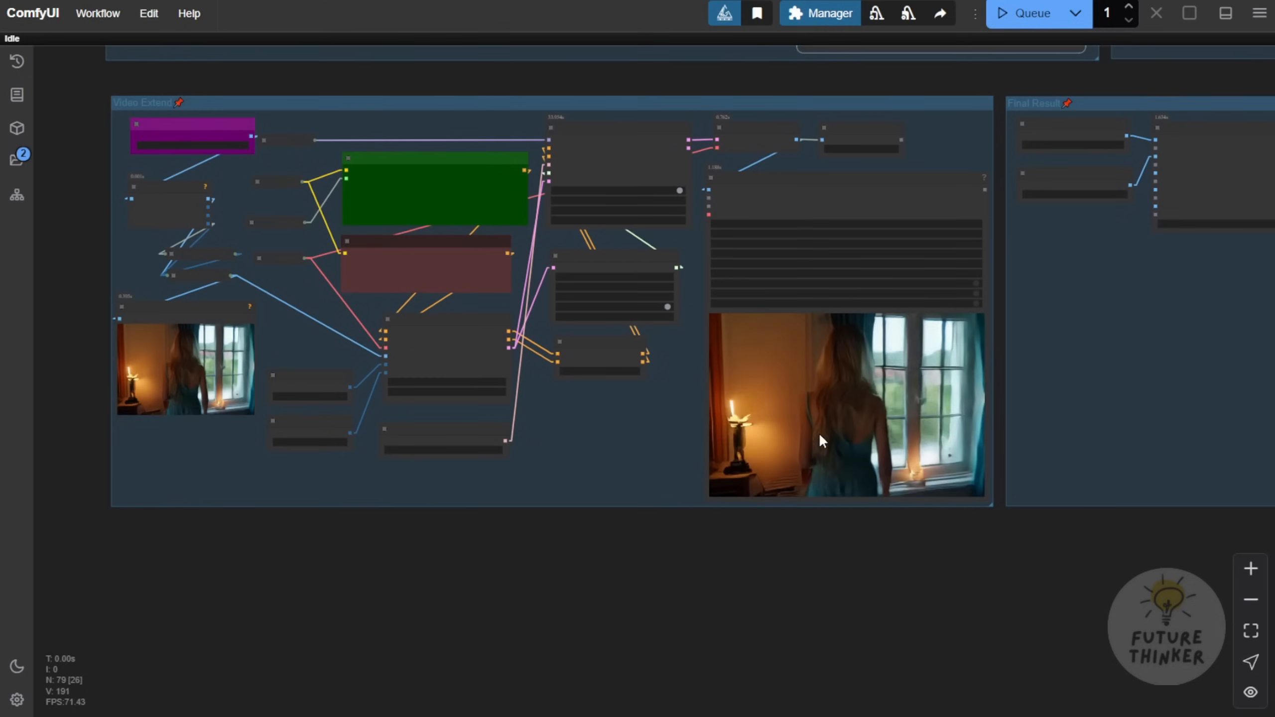
Step: Compare the img2vid group's source image with the Video Extend group's sampling nodes and extended video output
{"action": "left_click_drag", "start_coordinate": [1075, 349], "coordinate": [1128, 486]}
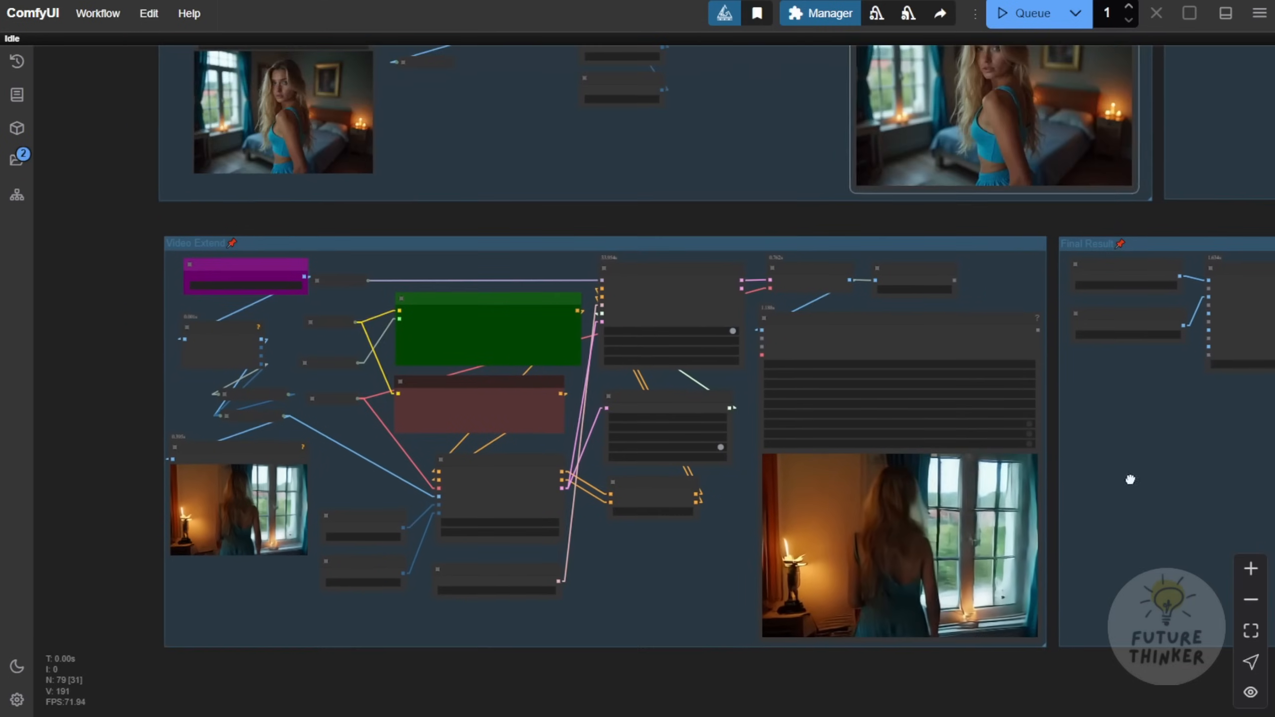
{"action": "scroll", "coordinate": [672, 347], "scroll_direction": "down", "scroll_amount": 3}
{"action": "left_click_drag", "start_coordinate": [389, 245], "coordinate": [533, 455]}
{"action": "scroll", "coordinate": [484, 274], "scroll_direction": "up", "scroll_amount": 5}
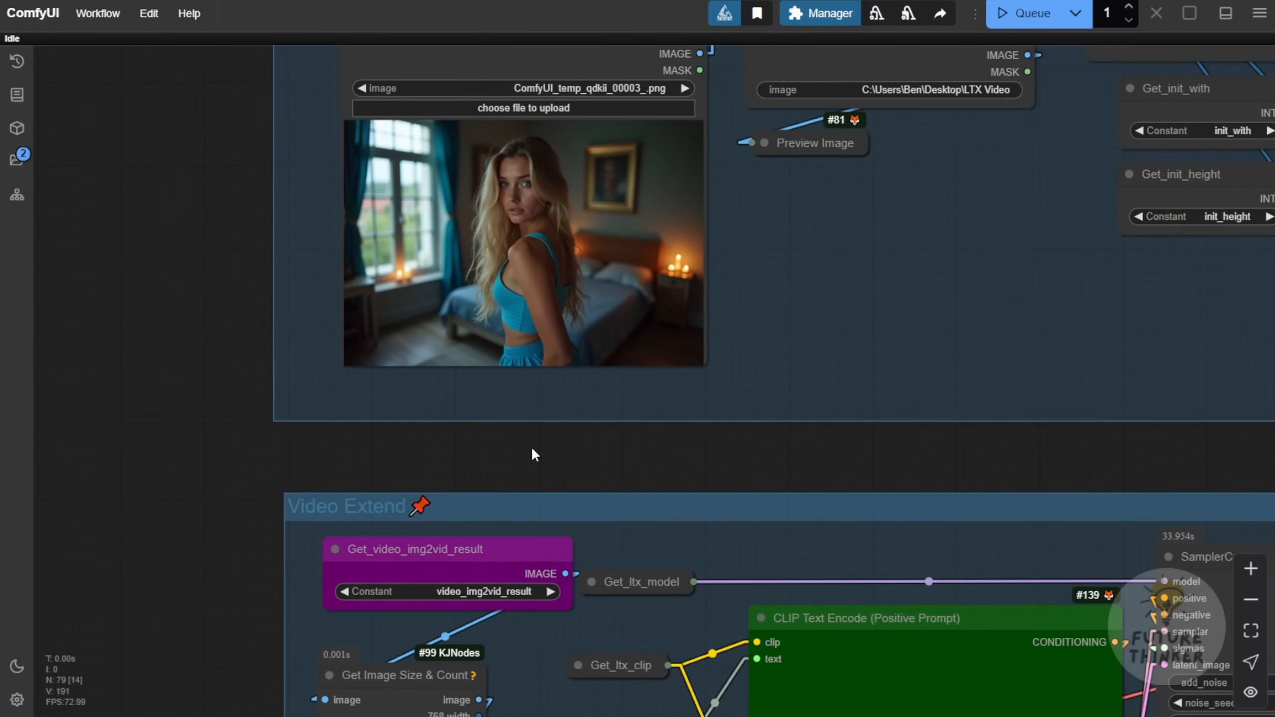
{"action": "scroll", "coordinate": [562, 483], "scroll_direction": "down", "scroll_amount": 4}
{"action": "left_click_drag", "start_coordinate": [1080, 484], "coordinate": [484, 187]}
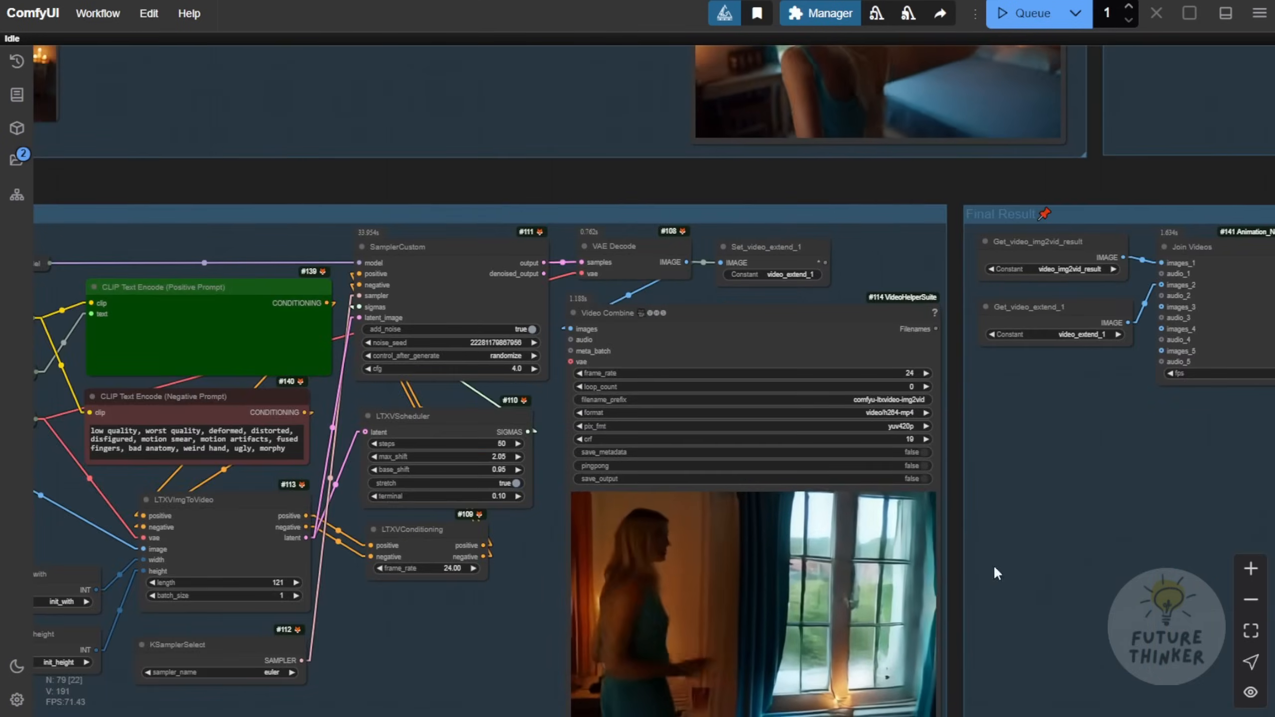
{"action": "left_click_drag", "start_coordinate": [993, 564], "coordinate": [877, 365]}
{"action": "scroll", "coordinate": [724, 364], "scroll_direction": "up", "scroll_amount": 3}
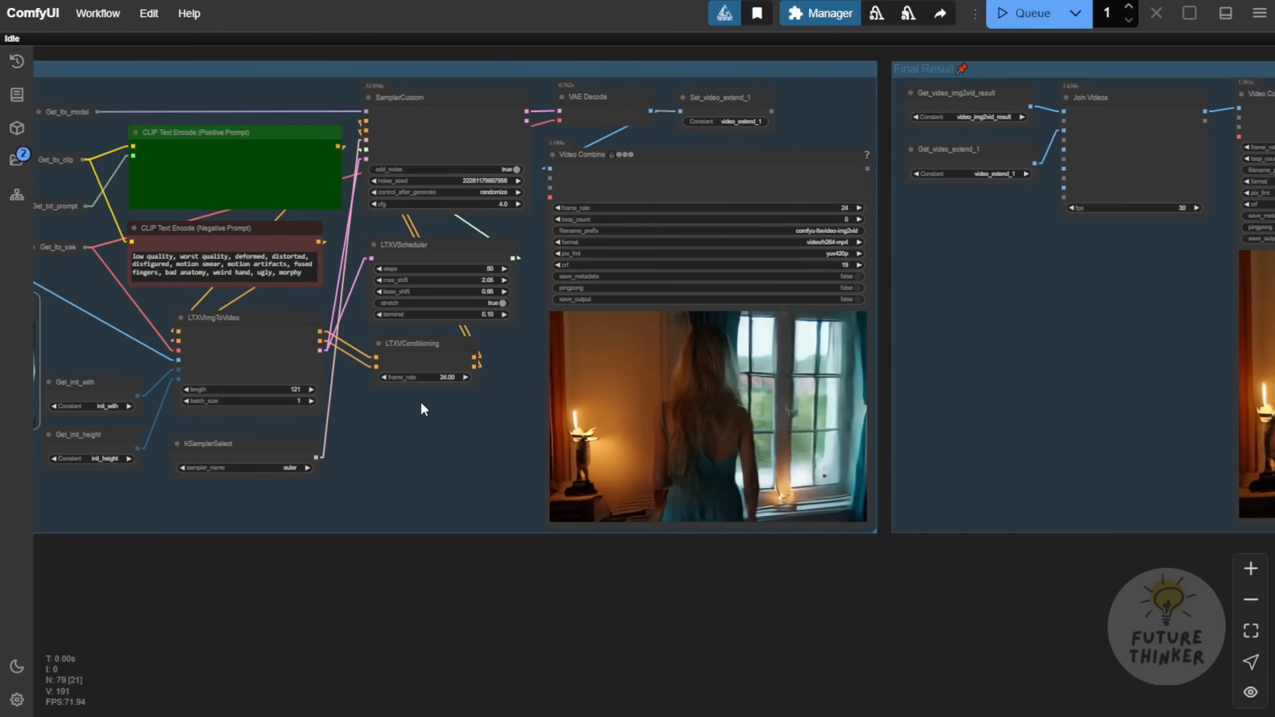
{"action": "scroll", "coordinate": [483, 443], "scroll_direction": "down", "scroll_amount": 3}
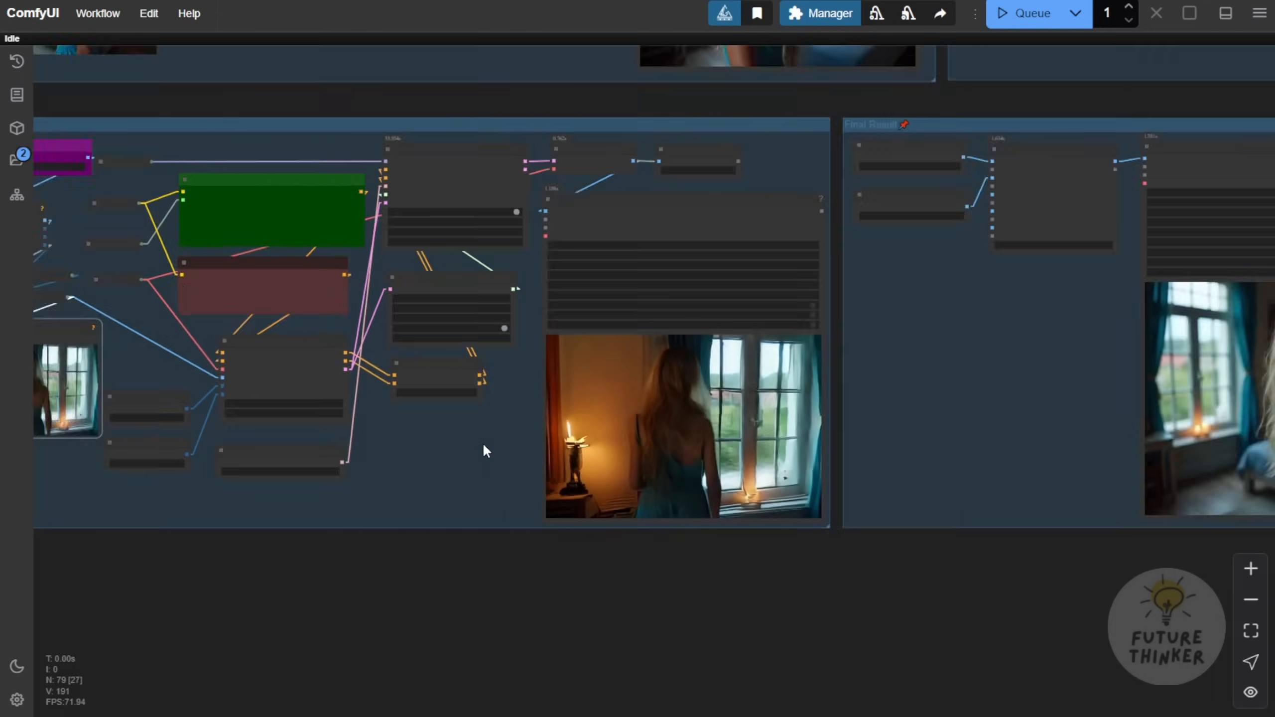
{"action": "scroll", "coordinate": [763, 453], "scroll_direction": "up", "scroll_amount": 2}
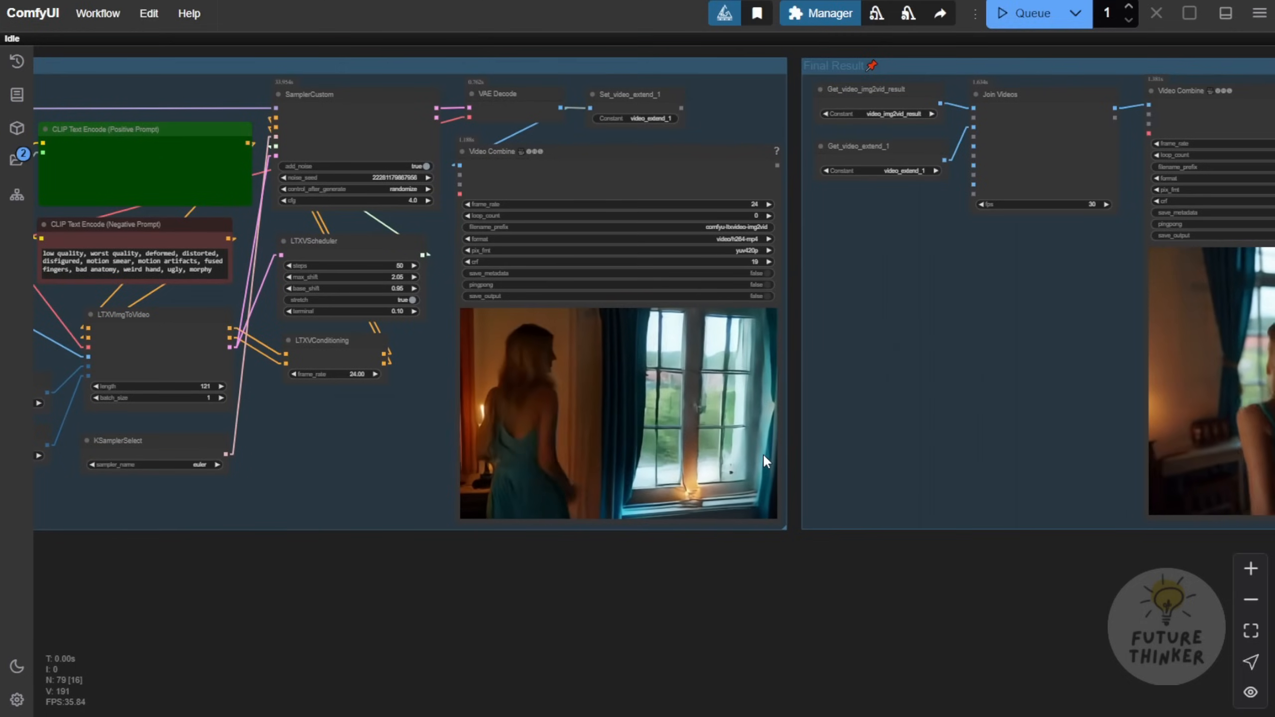
{"action": "scroll", "coordinate": [763, 453], "scroll_direction": "up", "scroll_amount": 3}
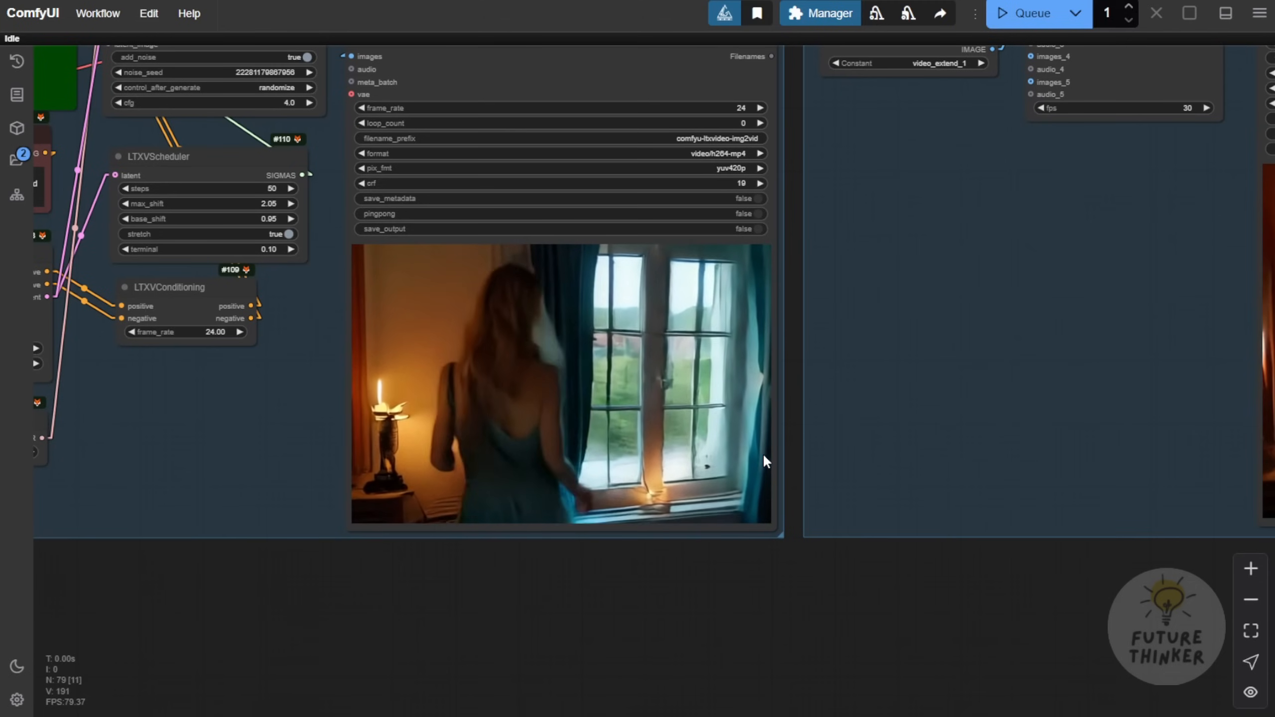
{"action": "scroll", "coordinate": [763, 453], "scroll_direction": "down", "scroll_amount": 5}
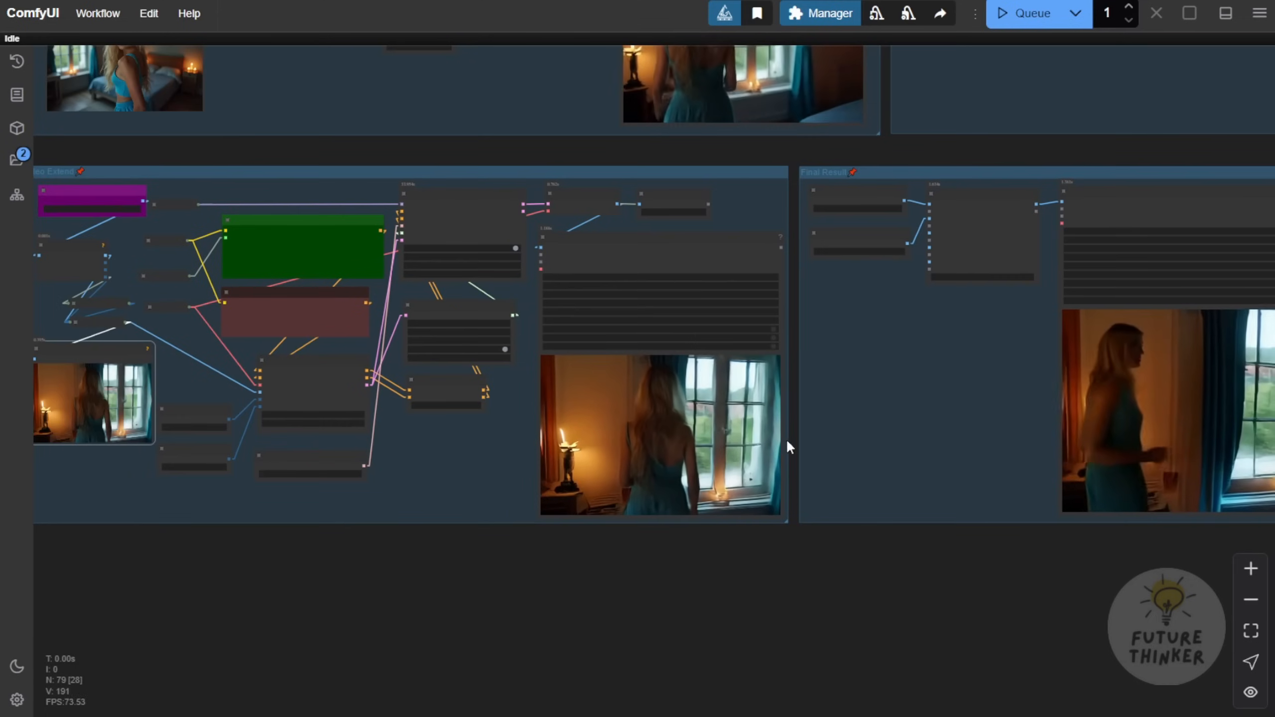
Step: Review the img2vid, Video Extend and Final Result previews side by side, ending on the joined video in Final Result
{"action": "left_click_drag", "start_coordinate": [888, 422], "coordinate": [764, 581]}
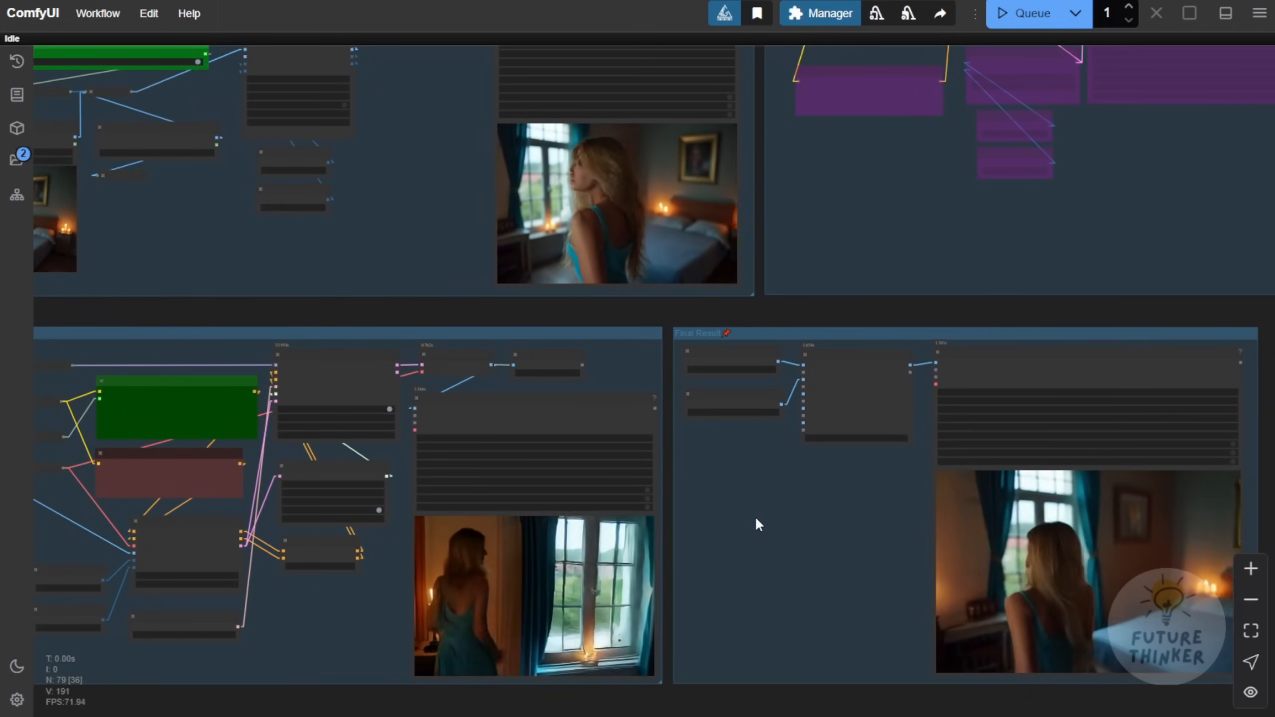
{"action": "scroll", "coordinate": [760, 509], "scroll_direction": "down", "scroll_amount": 1}
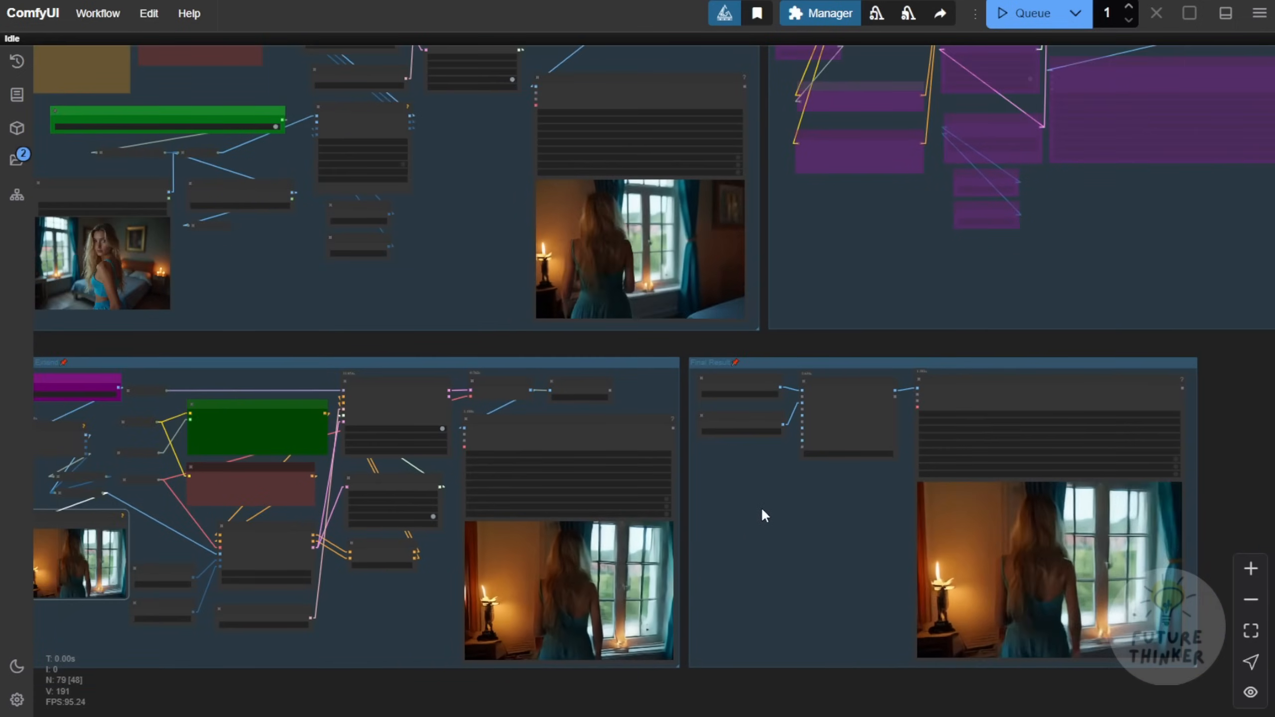
{"action": "scroll", "coordinate": [762, 507], "scroll_direction": "down", "scroll_amount": 1}
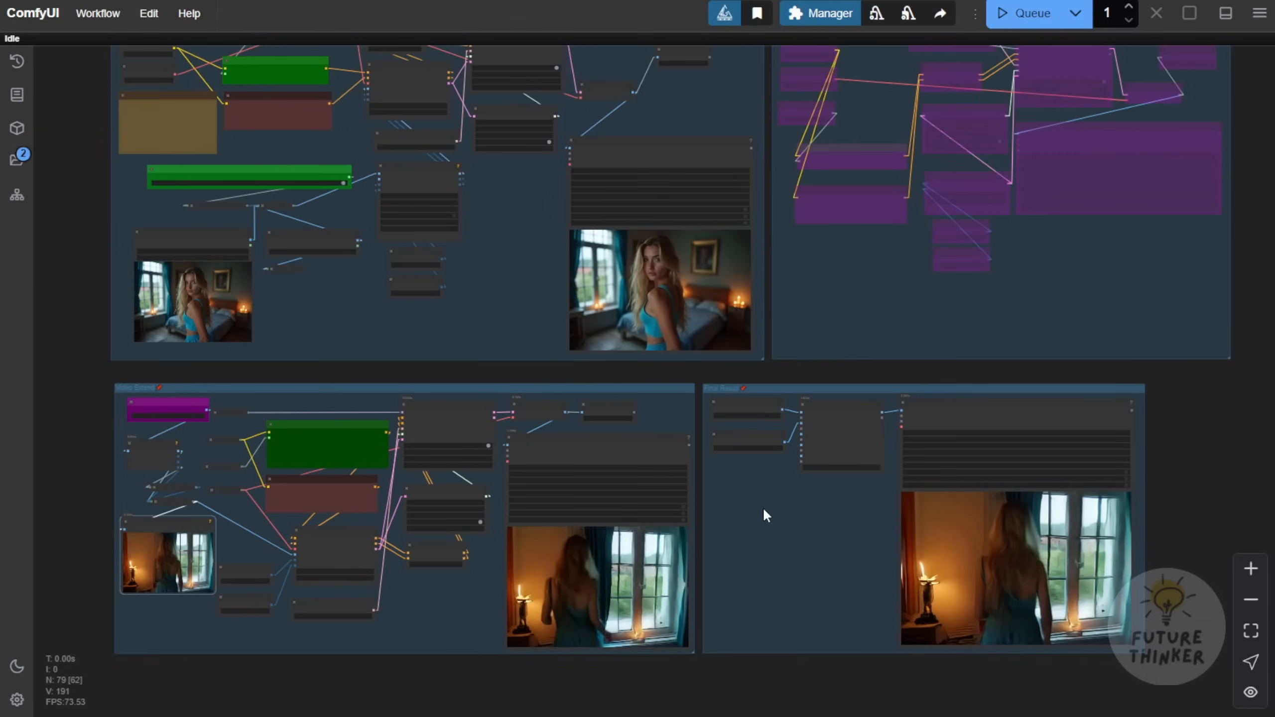
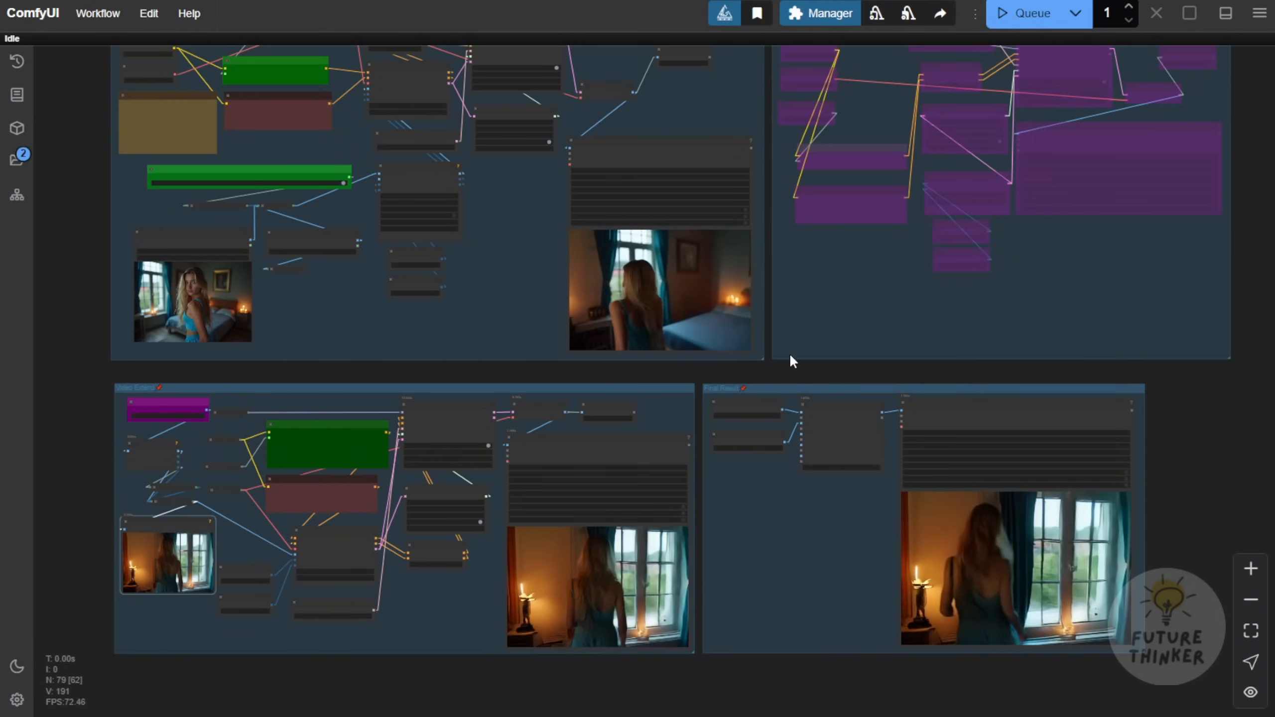
{"action": "scroll", "coordinate": [801, 254], "scroll_direction": "down", "scroll_amount": 4}
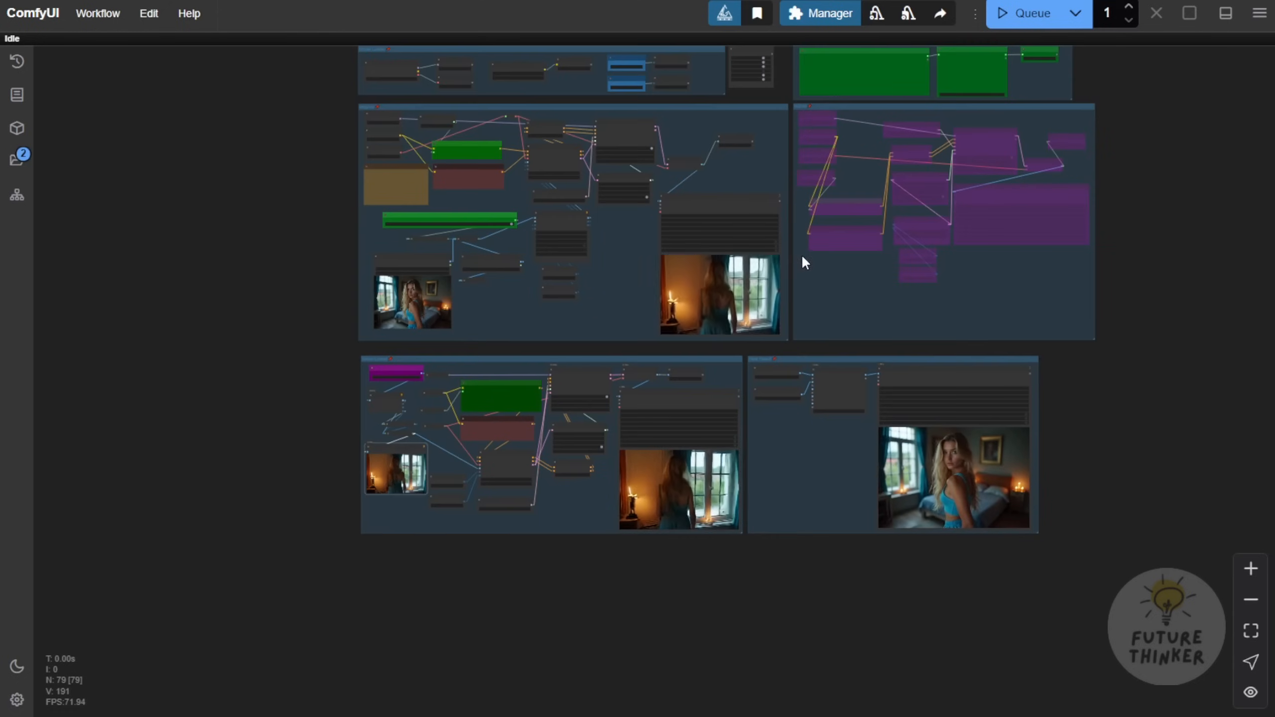
{"action": "scroll", "coordinate": [844, 331], "scroll_direction": "up", "scroll_amount": 4}
{"action": "scroll", "coordinate": [844, 319], "scroll_direction": "up", "scroll_amount": 5}
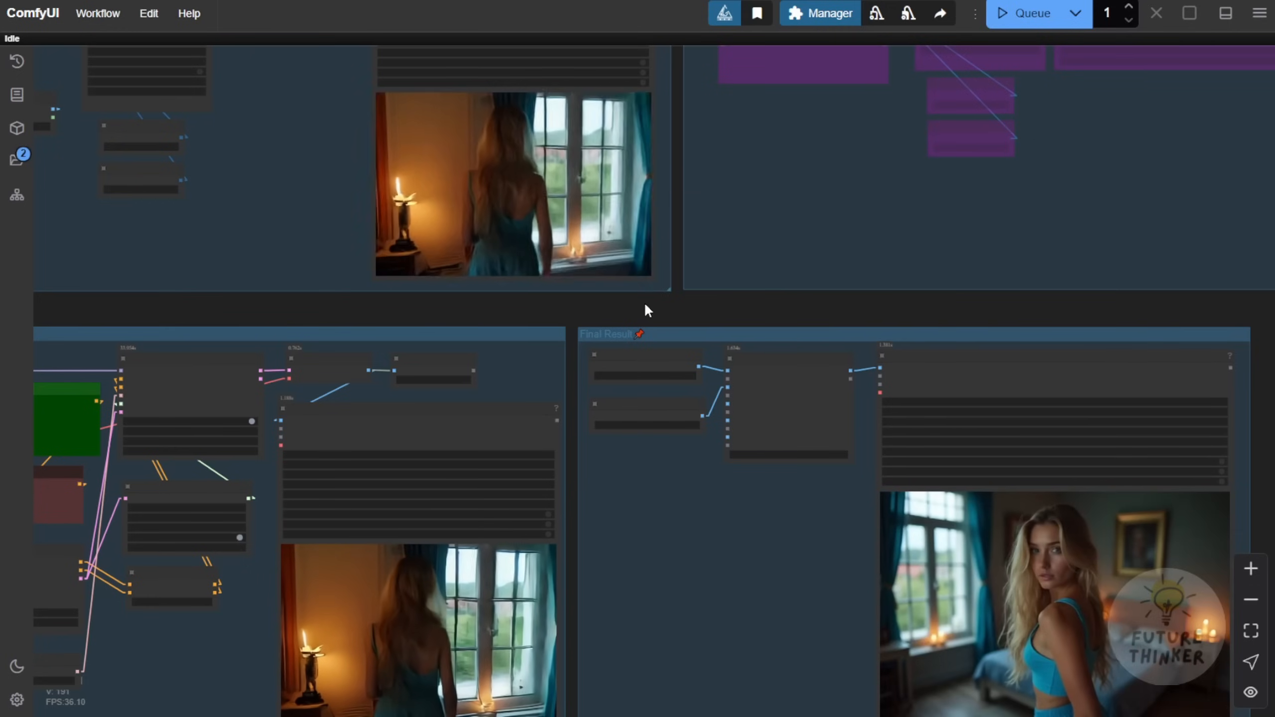
{"action": "scroll", "coordinate": [693, 352], "scroll_direction": "down", "scroll_amount": 1}
{"action": "left_click_drag", "start_coordinate": [740, 490], "coordinate": [589, 390]}
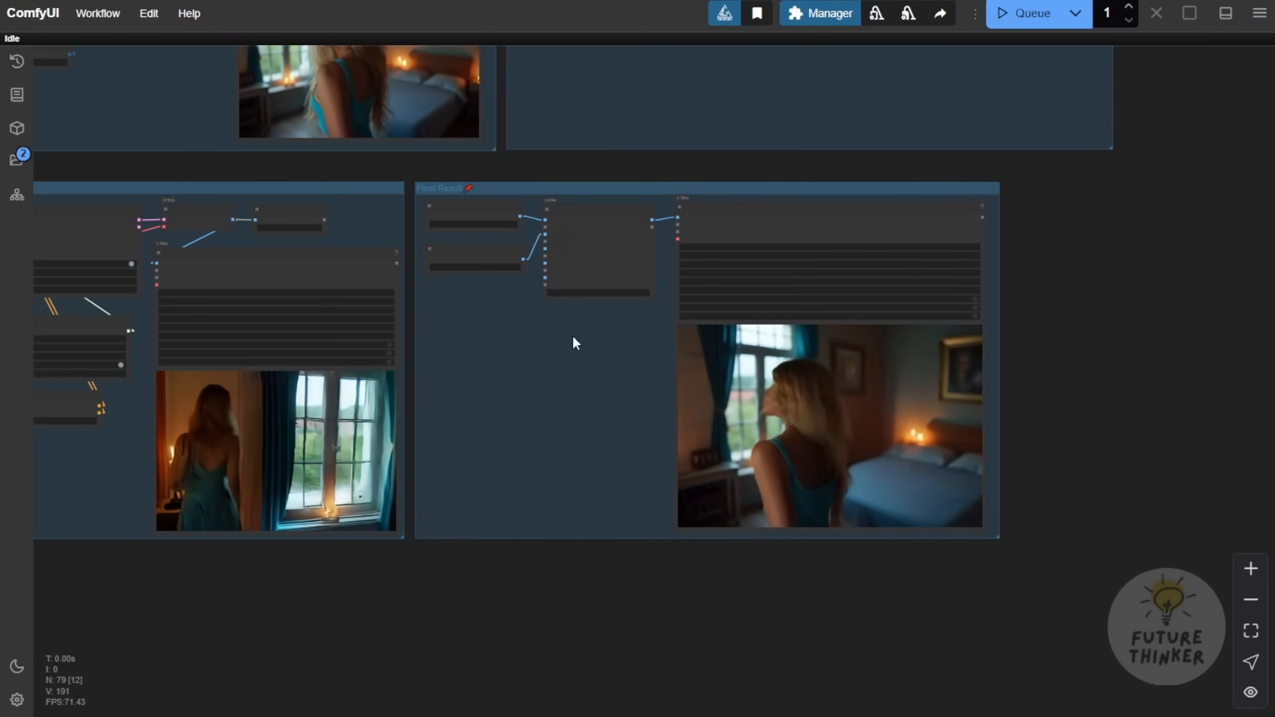
{"action": "scroll", "coordinate": [572, 336], "scroll_direction": "down", "scroll_amount": 4}
{"action": "scroll", "coordinate": [567, 343], "scroll_direction": "down", "scroll_amount": 2}
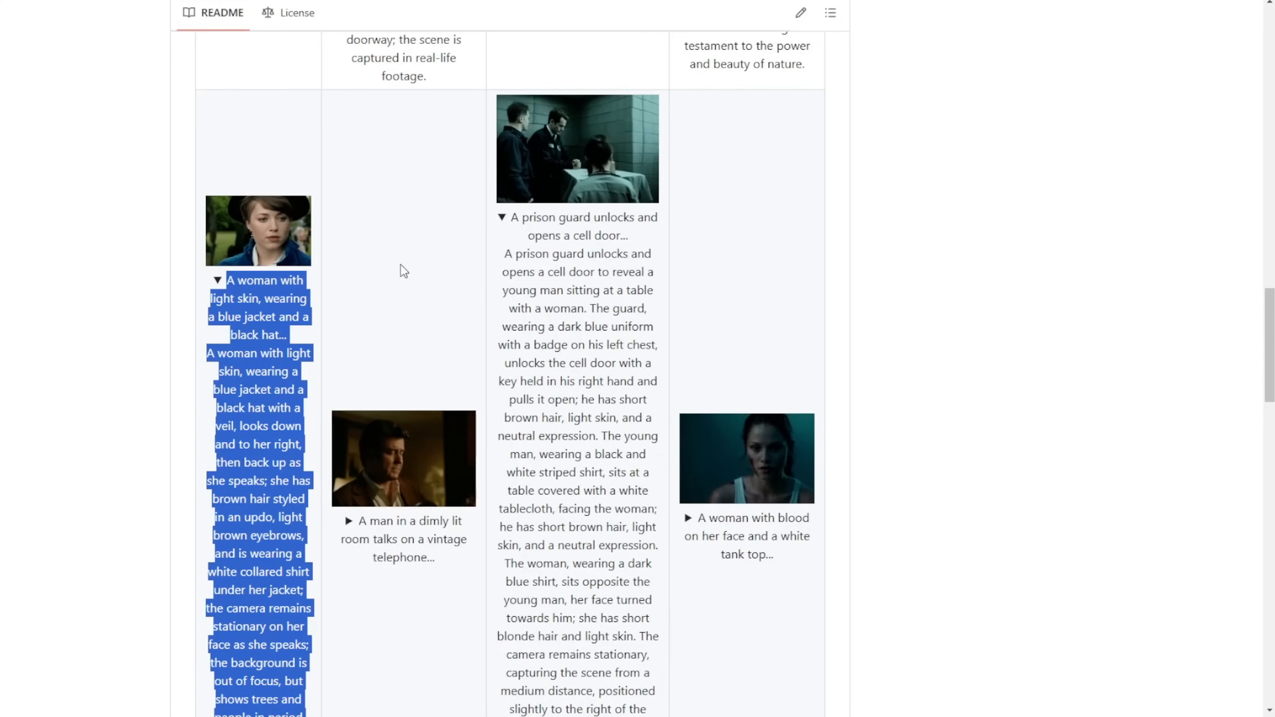
Step: Review the Introduction and sample video prompts in the README of the Lightricks LTX-Video GitHub repository
{"action": "middle_click", "coordinate": [440, 306]}
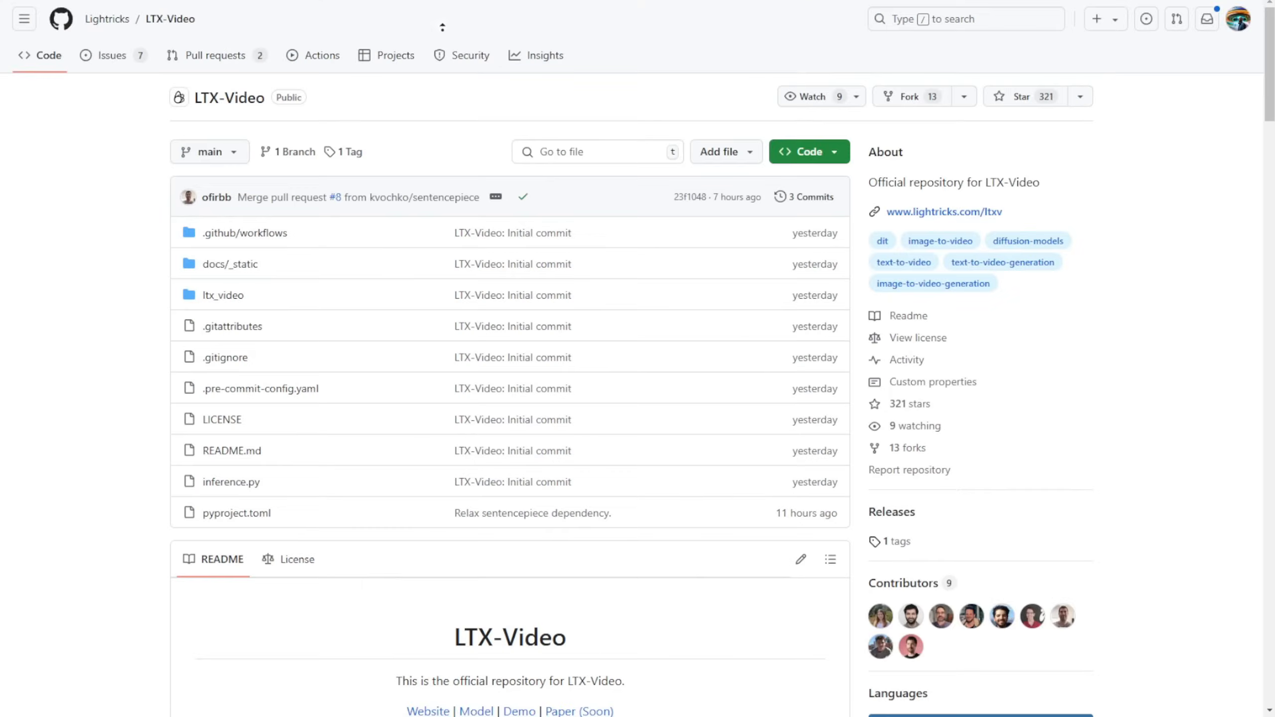
{"action": "scroll", "coordinate": [456, 280], "scroll_direction": "down", "scroll_amount": 10}
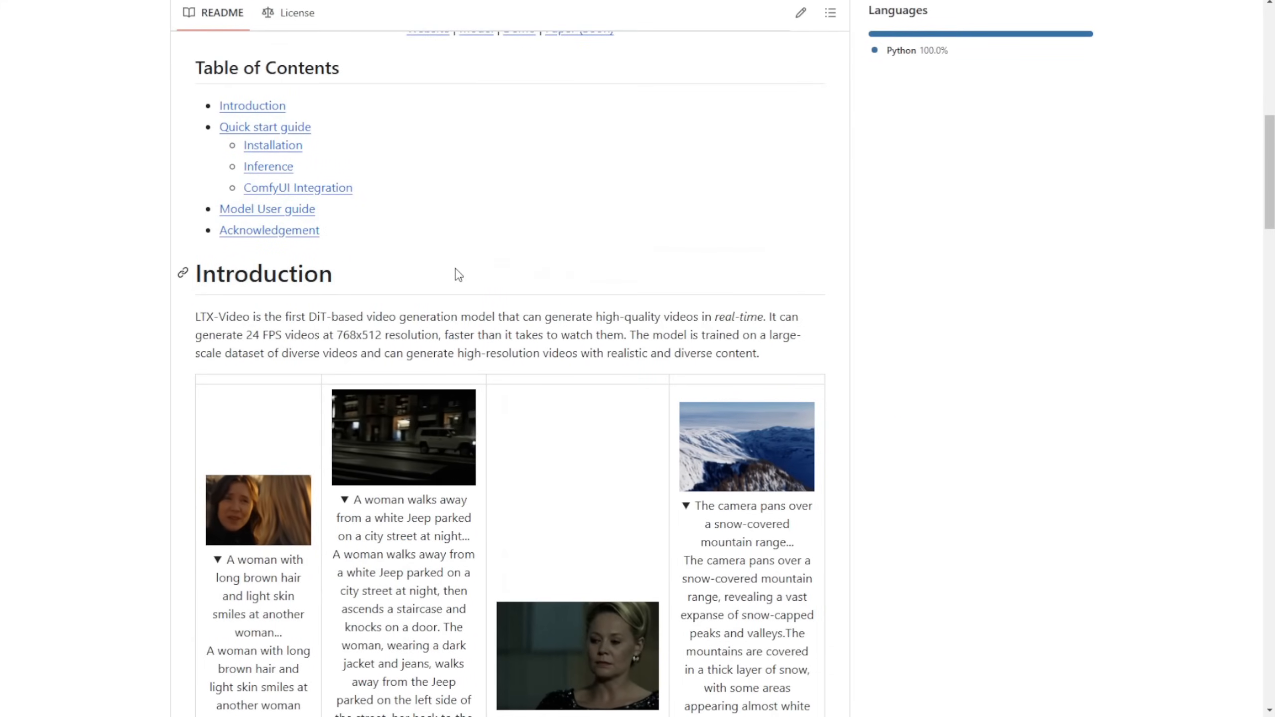
{"action": "scroll", "coordinate": [482, 272], "scroll_direction": "down", "scroll_amount": 5}
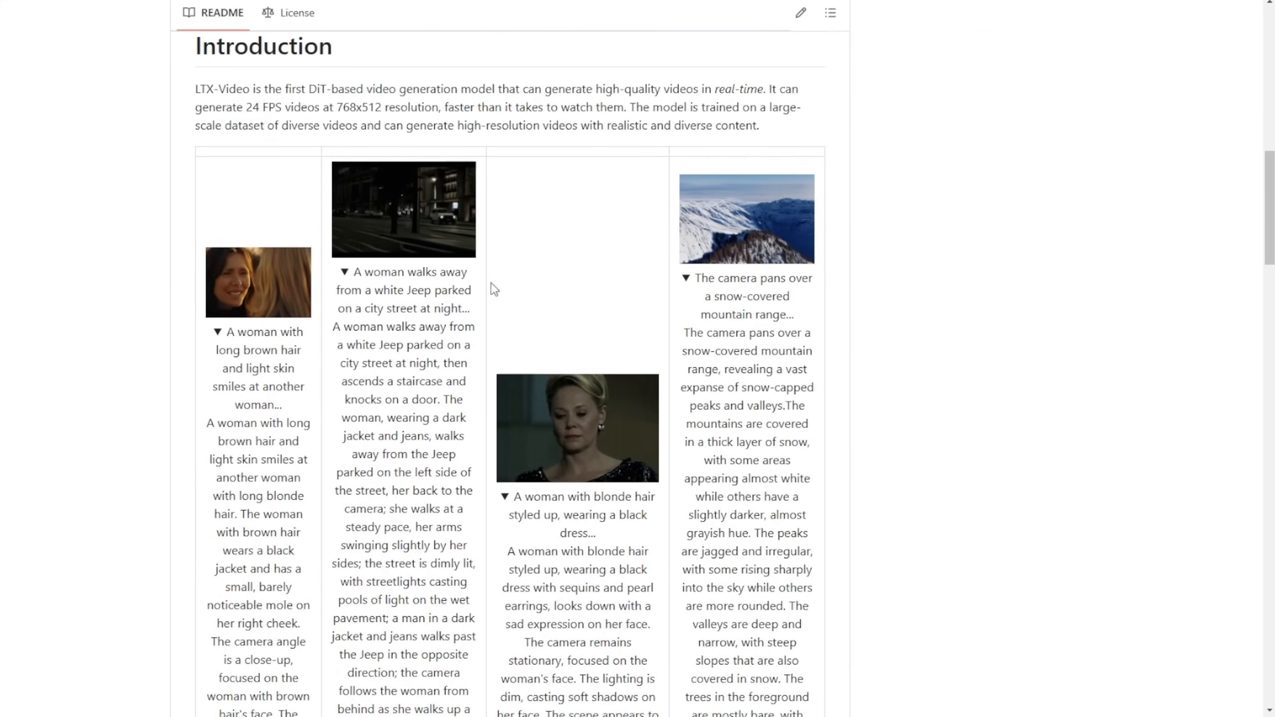